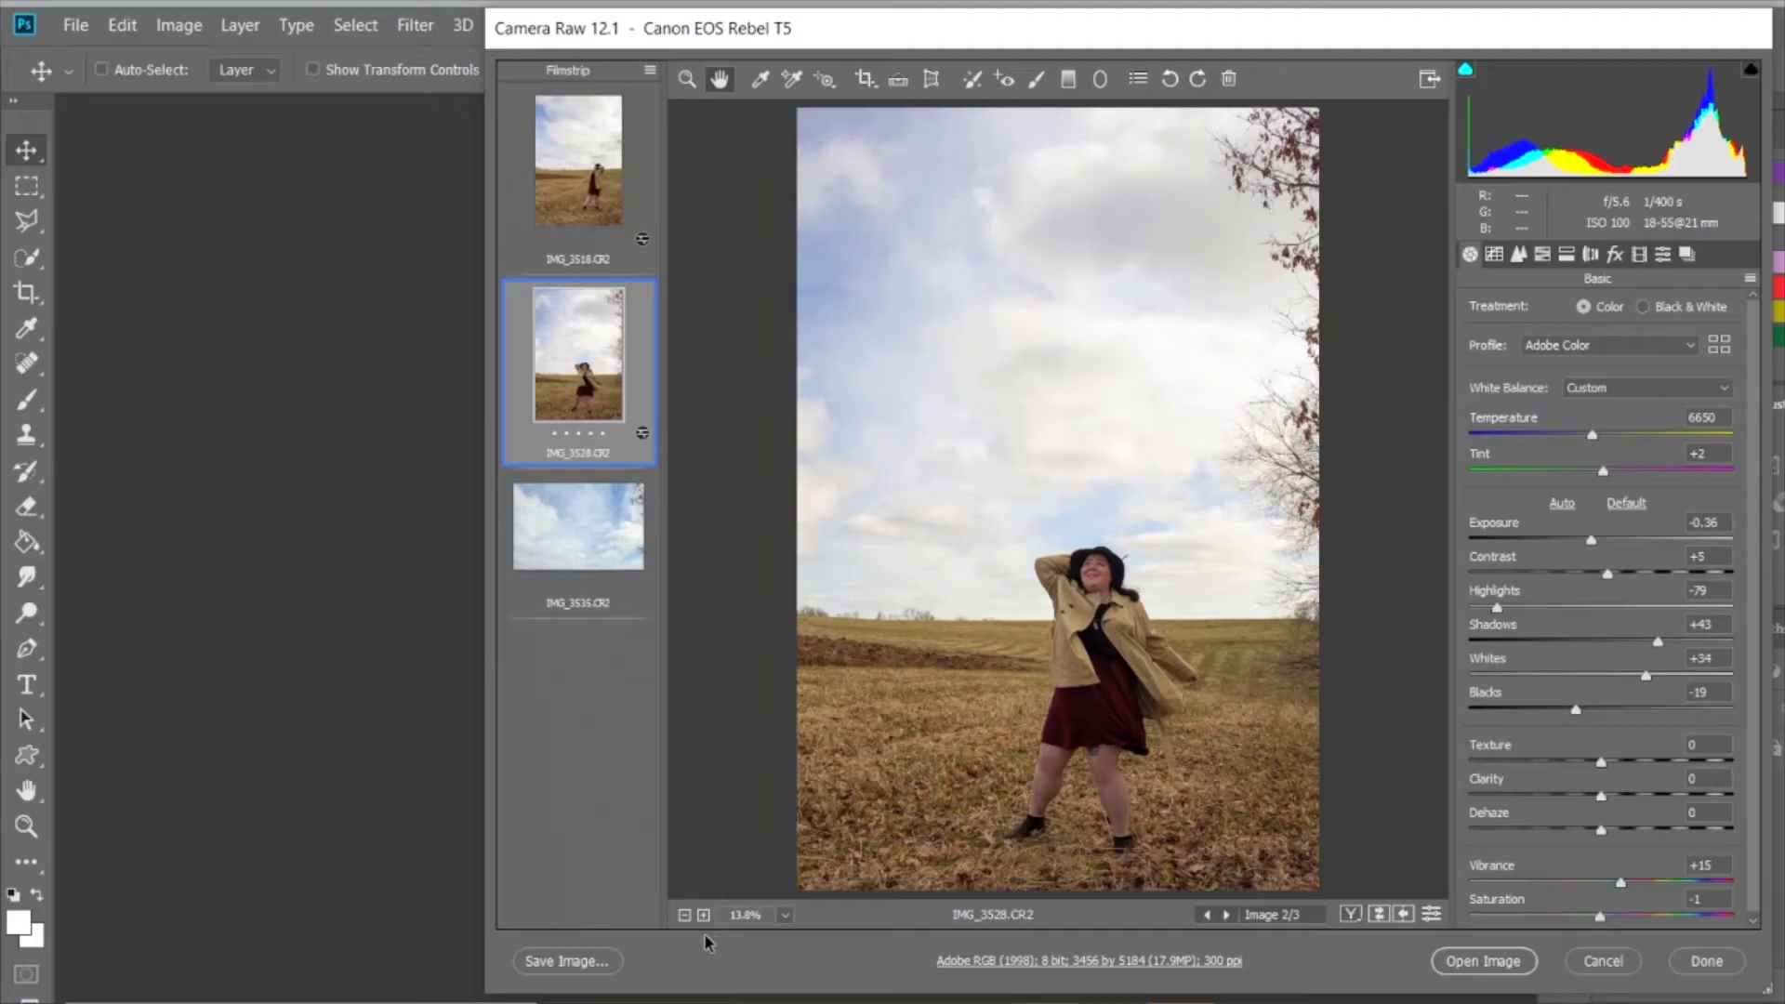
Zoom into the raw field portrait's preview in Camera Raw.
left_click(703, 916)
Crop the canvas wider on the left, then stretch a marqueed strip of field to fill it.
mouse_move(1203, 764)
left_mouse_down()
mouse_move(1118, 458)
mouse_move(1093, 440)
left_mouse_up()
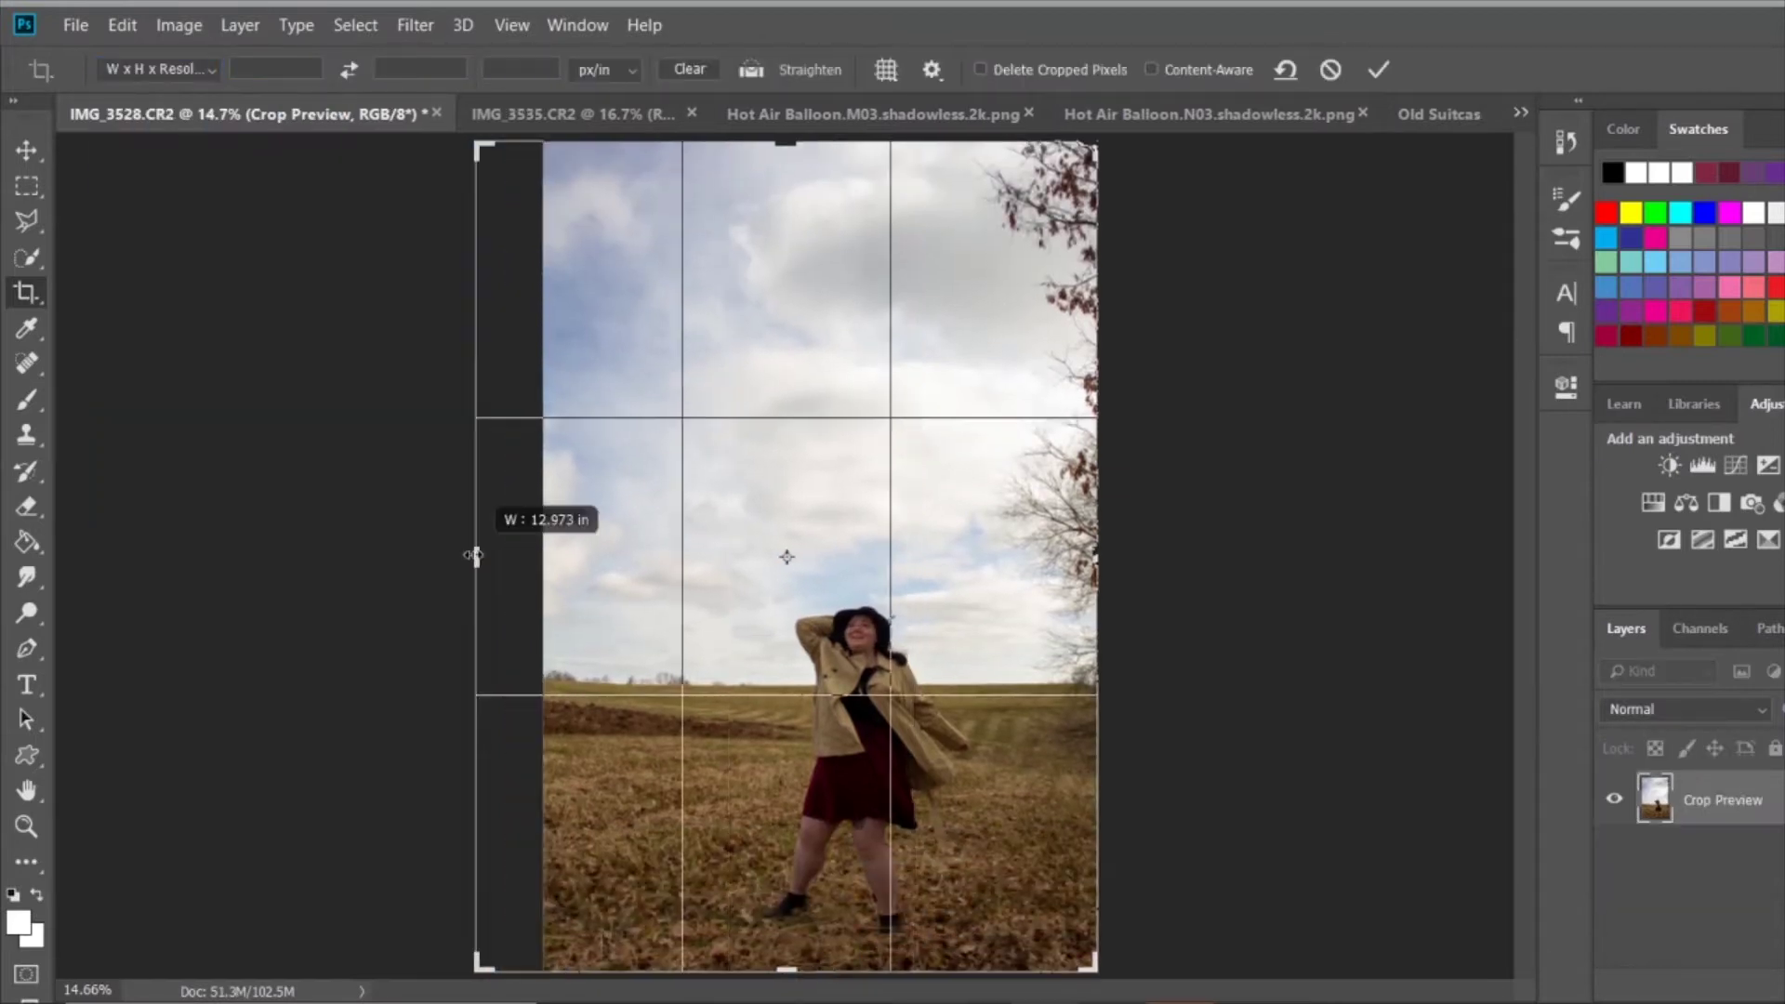
key("Return")
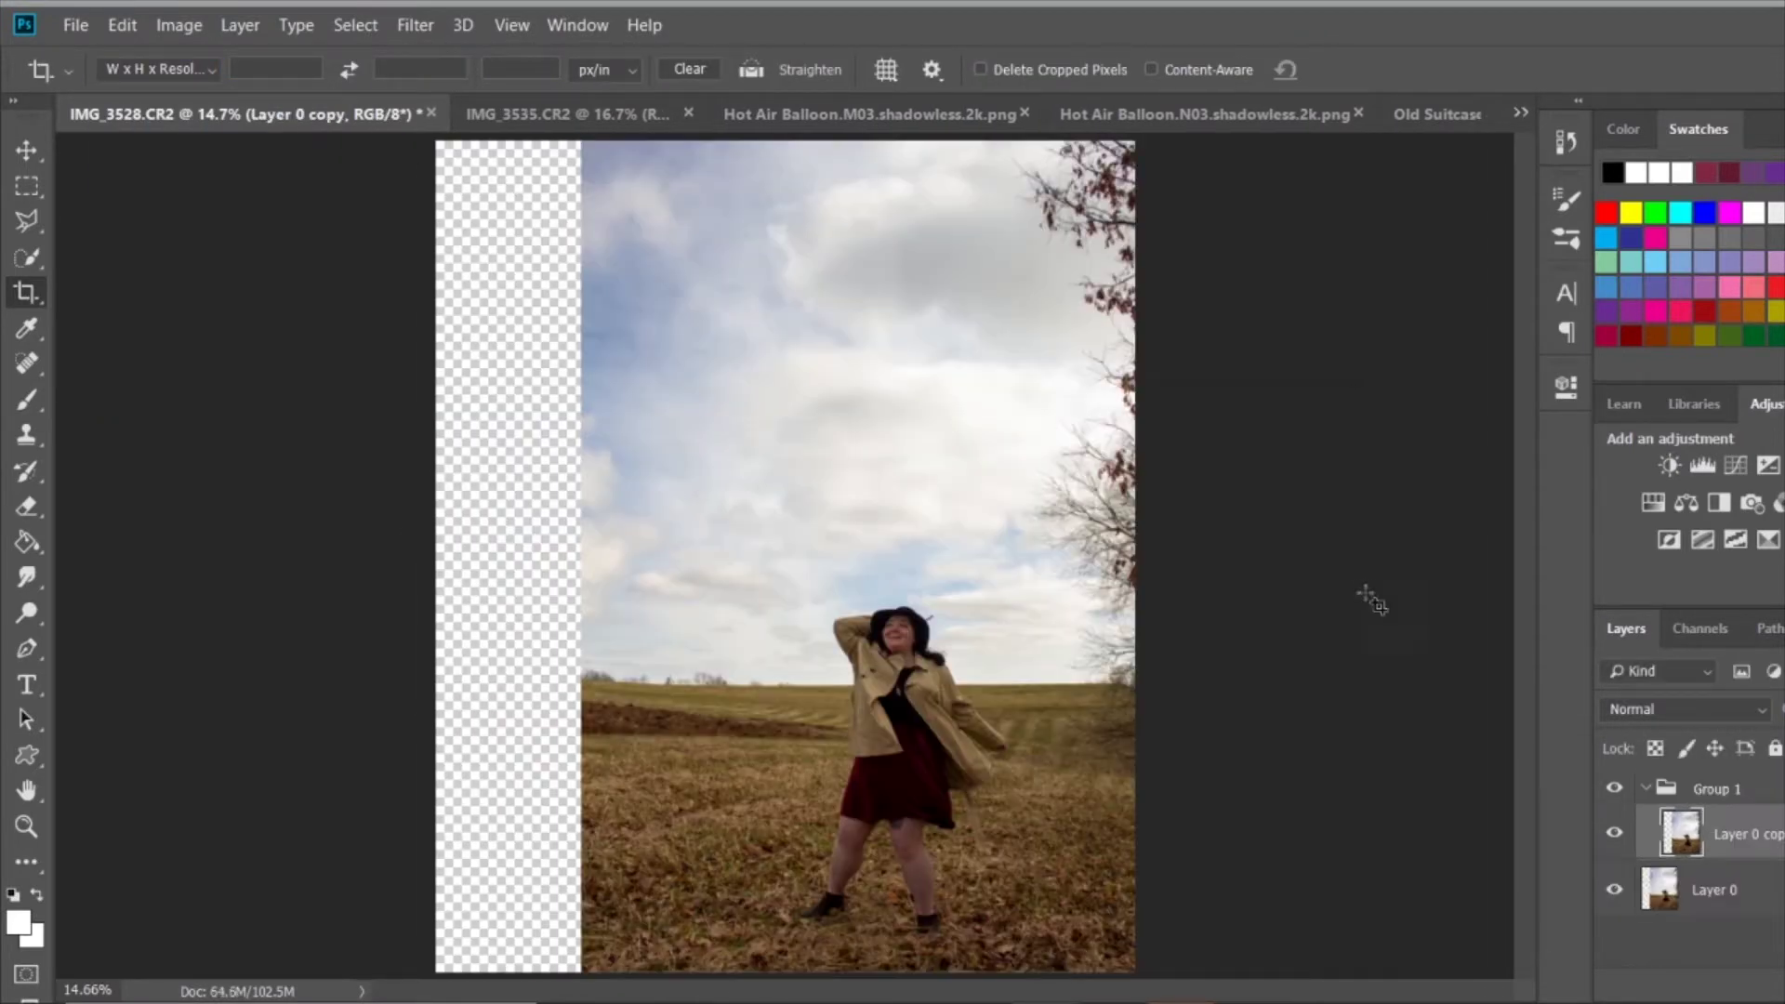
key("m")
left_click_drag(778, 976, 778, 974)
key("ctrl+t")
left_click_drag(609, 555, 485, 555)
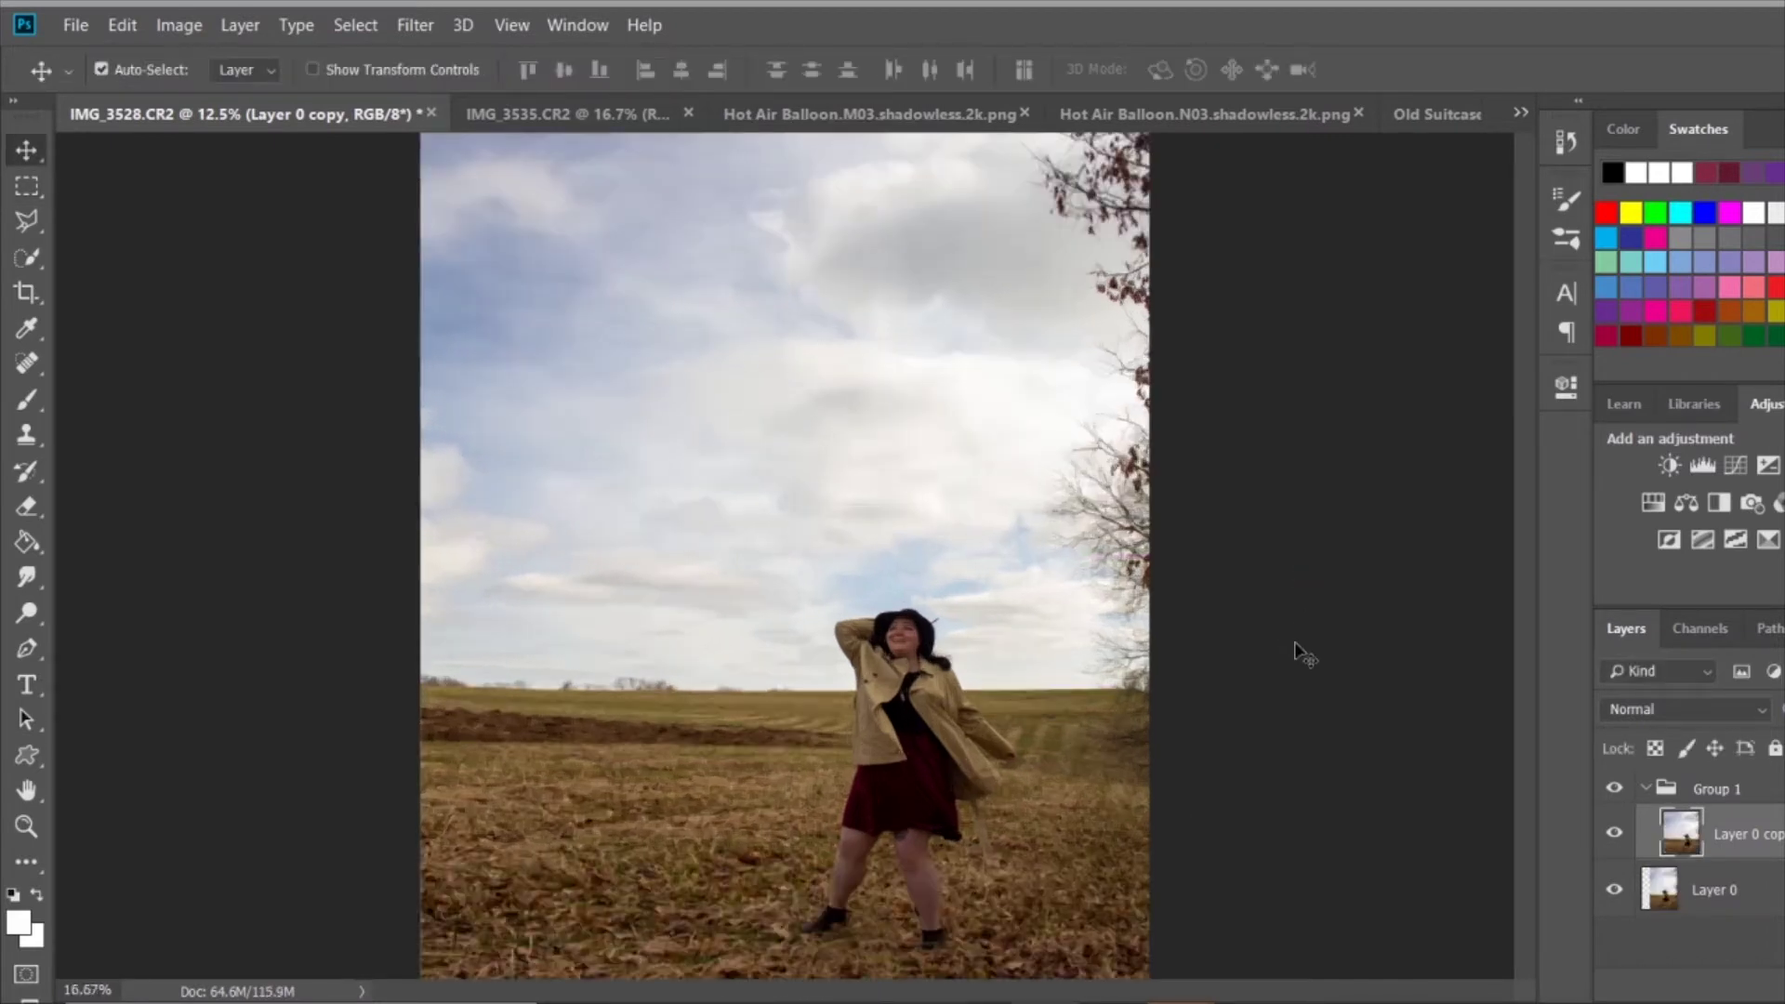
Copy the whole sky from IMG_3535 and paste it above the field in IMG_3528.
key("ctrl+0")
key("ctrl+Tab")
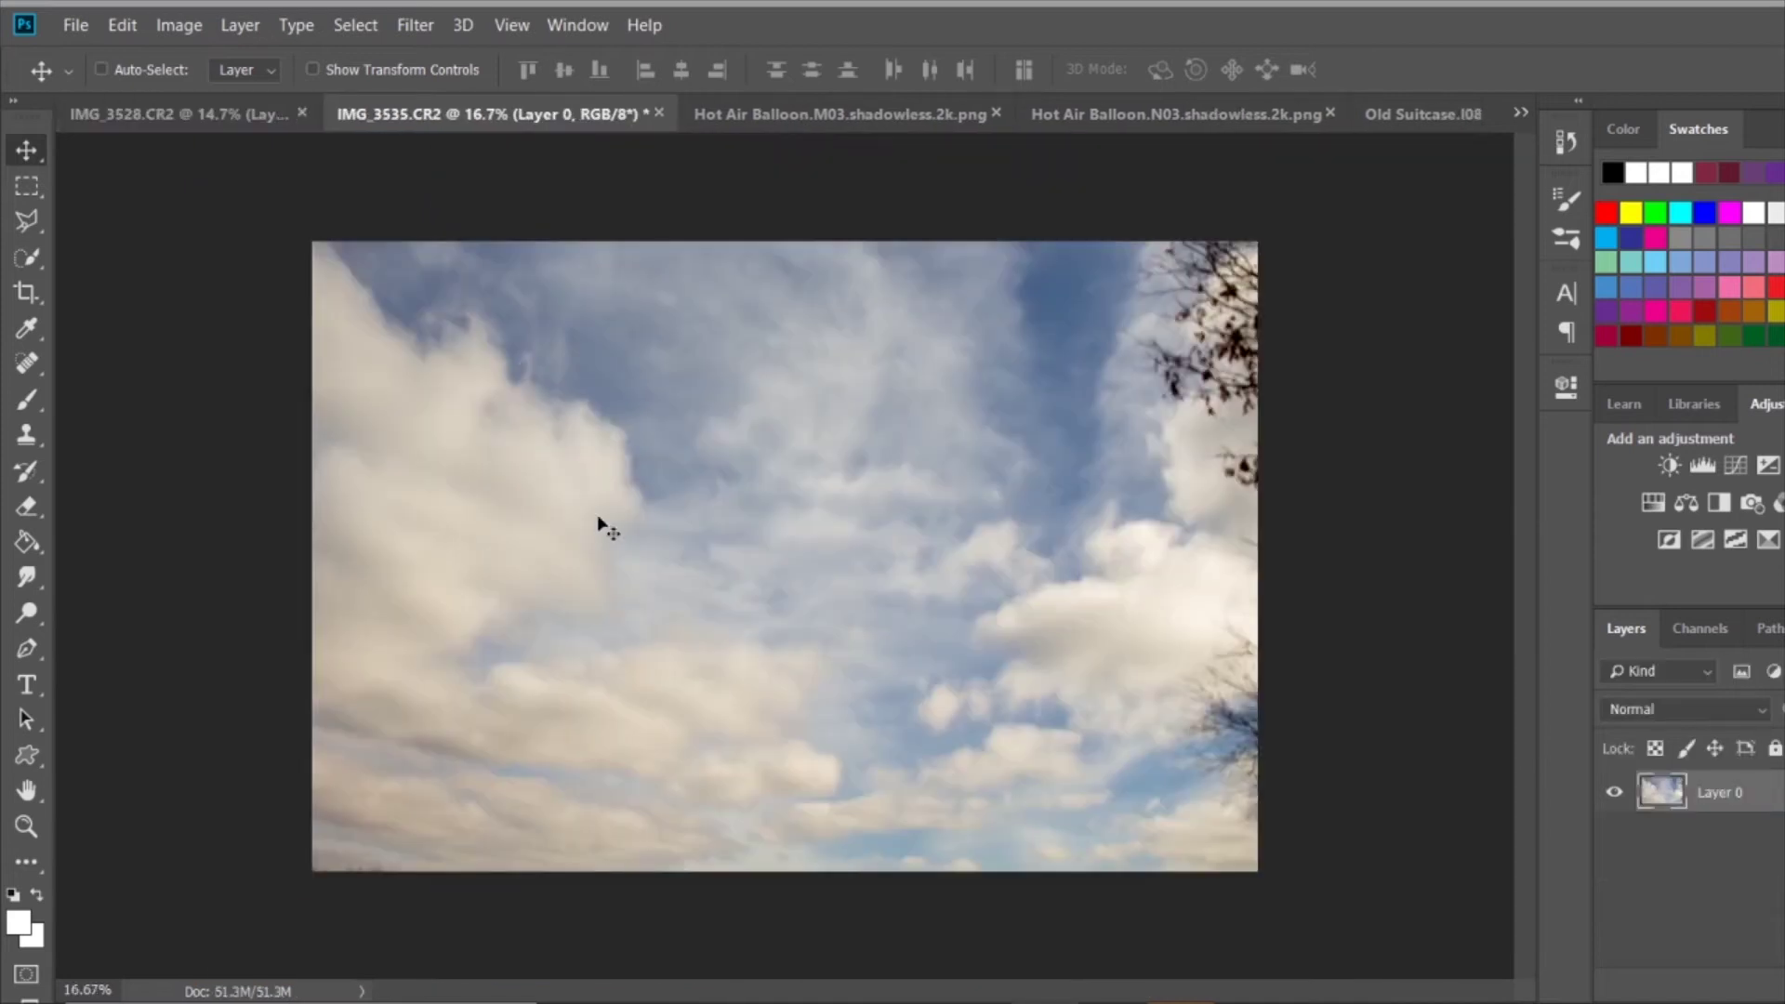
key("m")
left_click_drag(313, 242, 1199, 871)
left_click(180, 114)
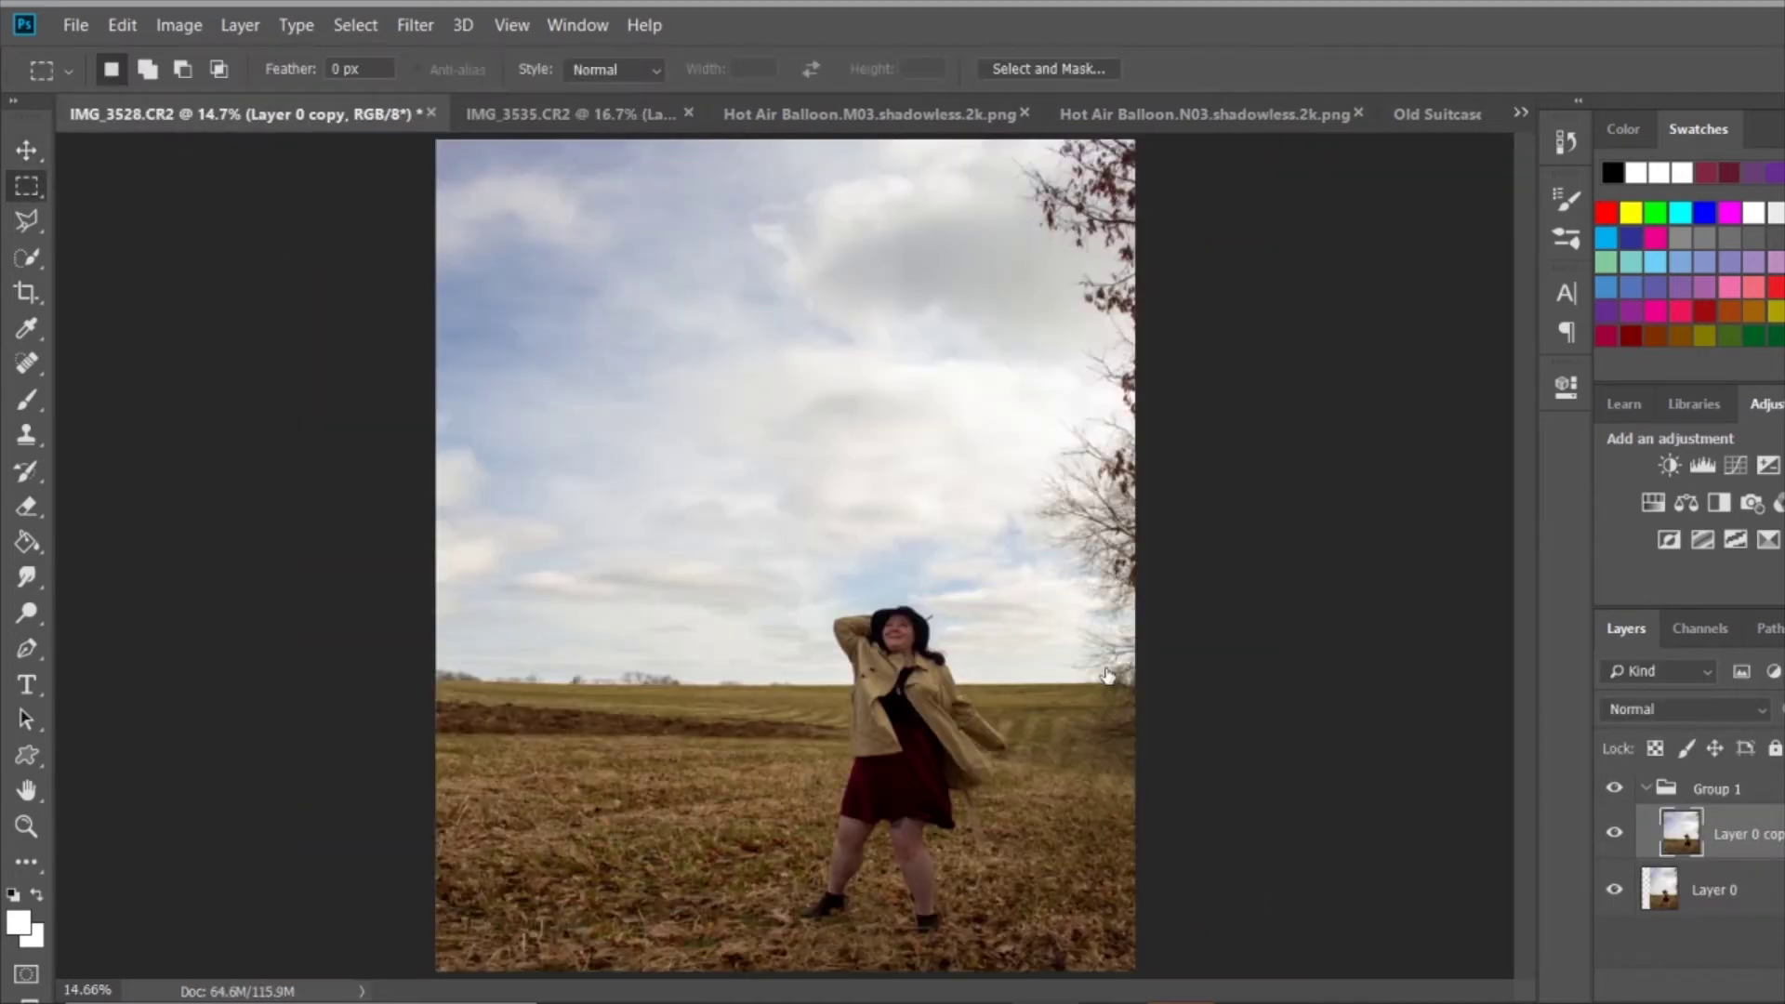
key("ctrl+v")
left_click_drag(967, 558, 967, 450)
Fade the sky into the horizon with a vertical gradient on its mask, then hide it.
key("g")
left_click_drag(751, 845, 750, 658)
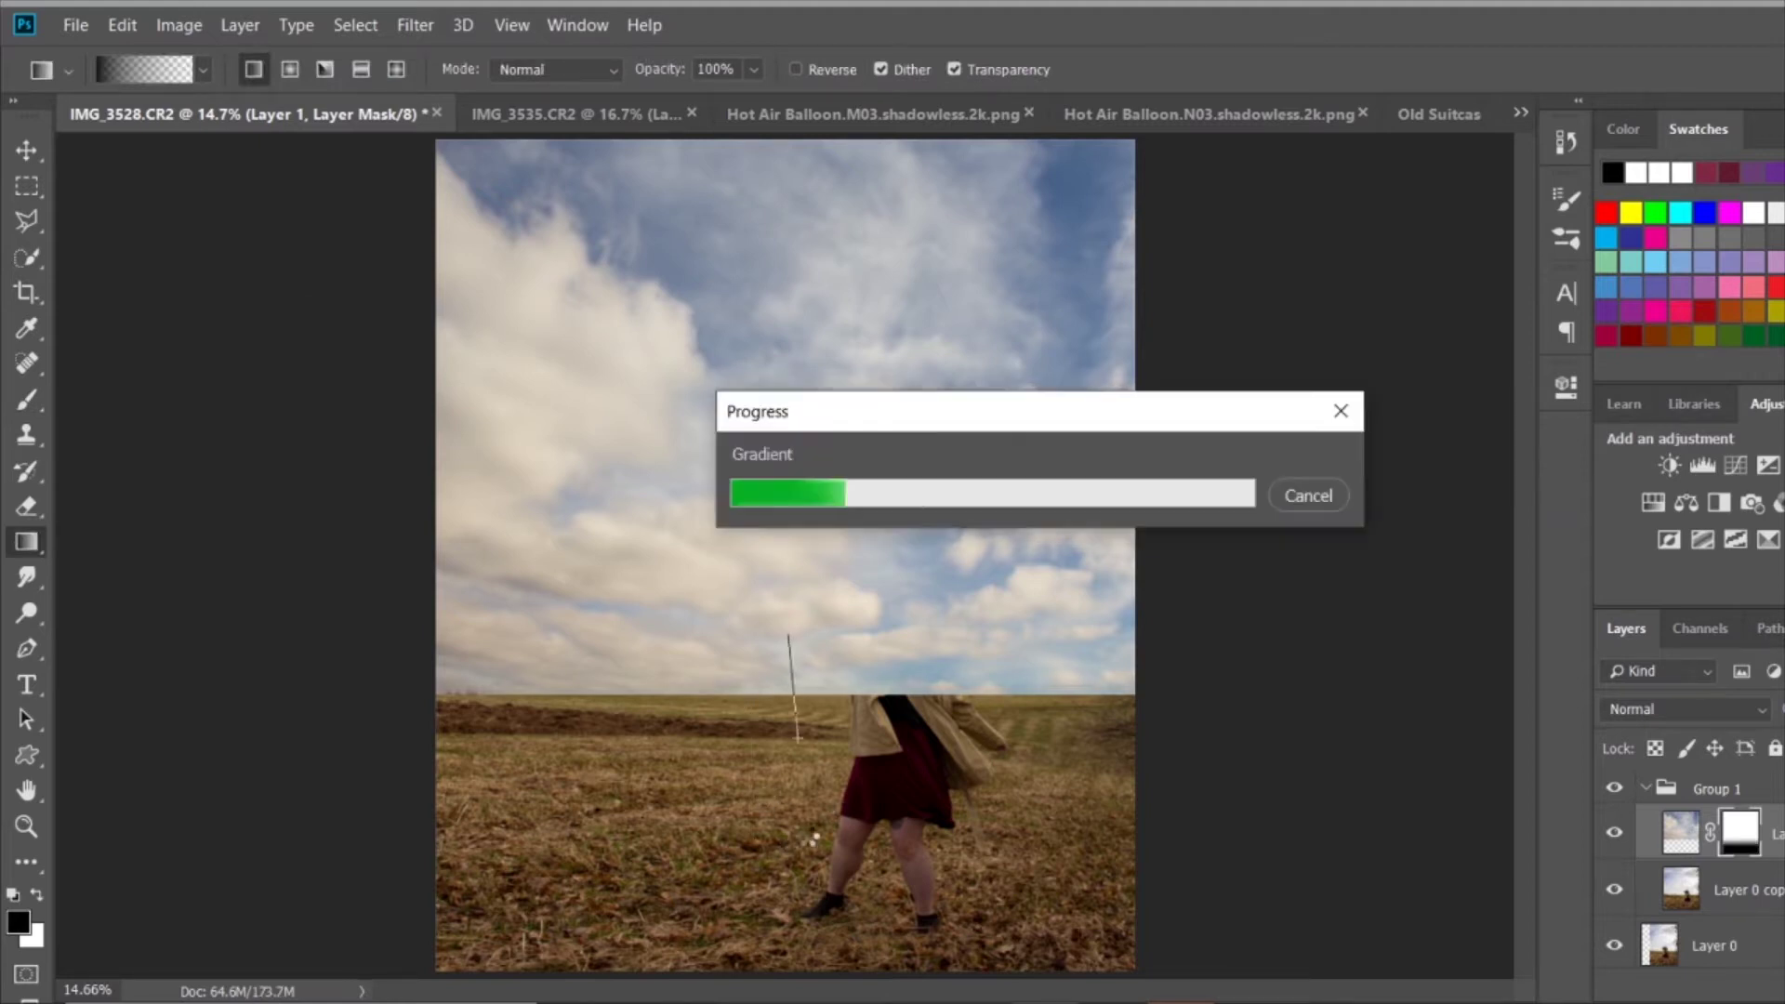
left_click_drag(797, 740, 800, 822)
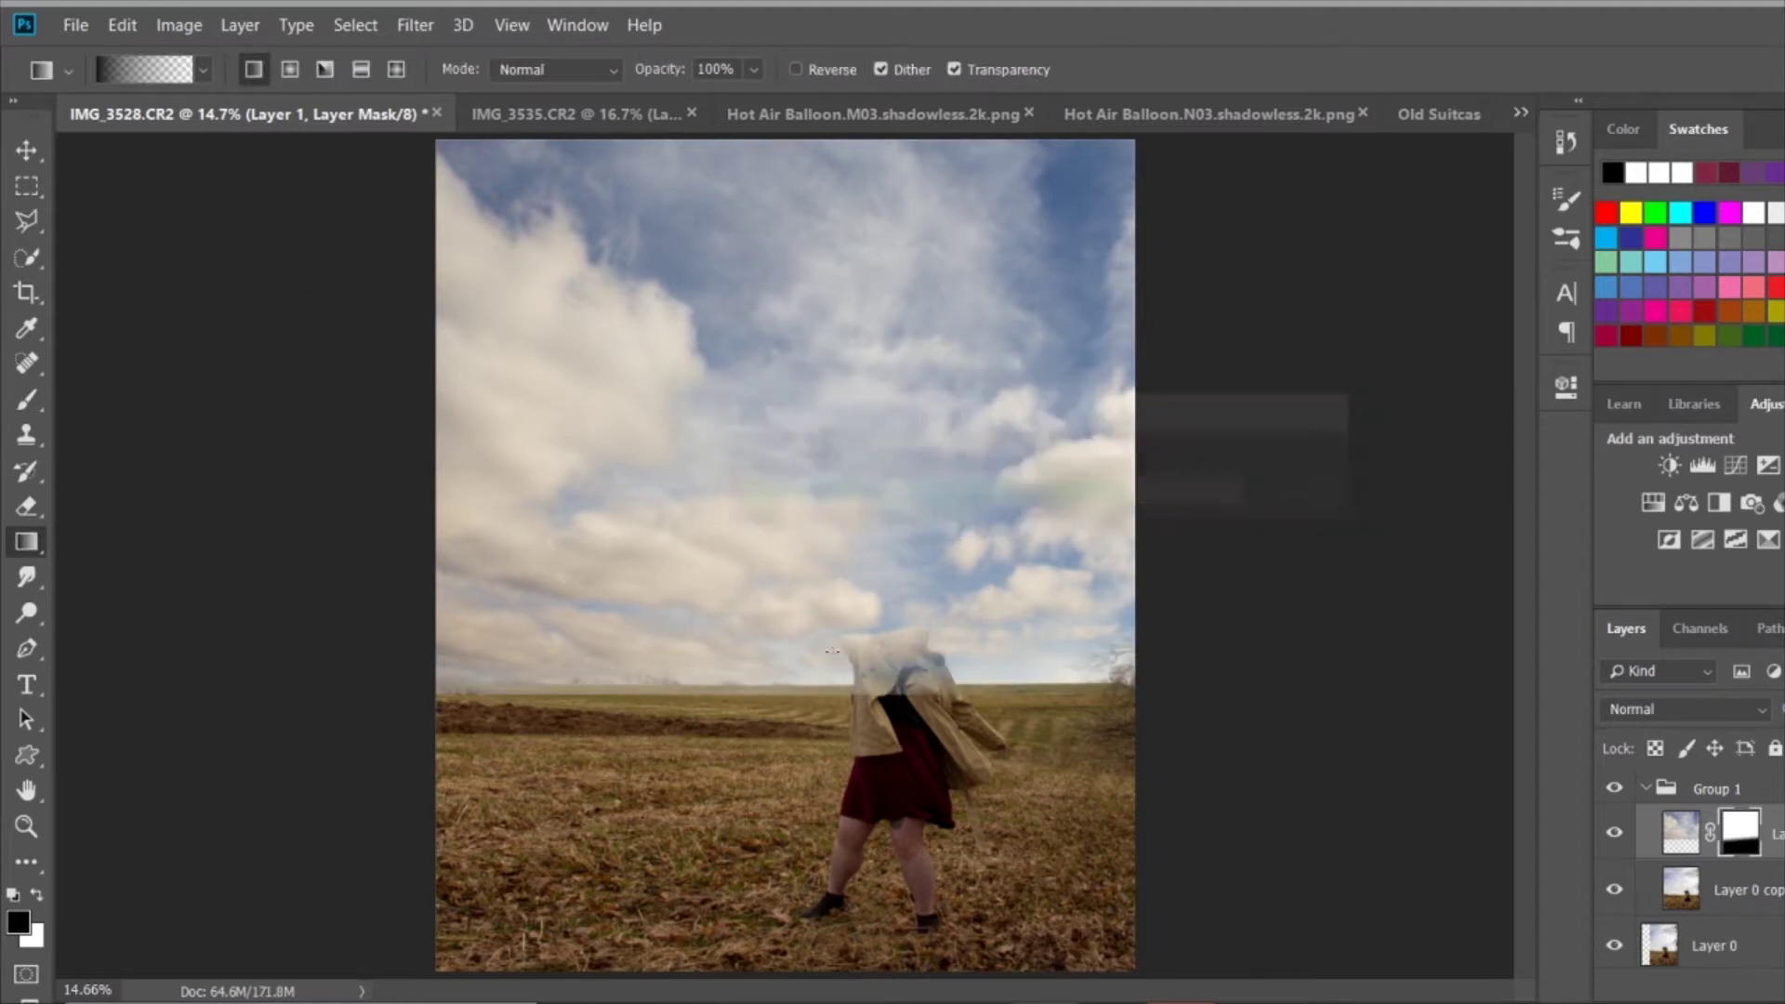
key("ctrl+plus")
key("ctrl+plus")
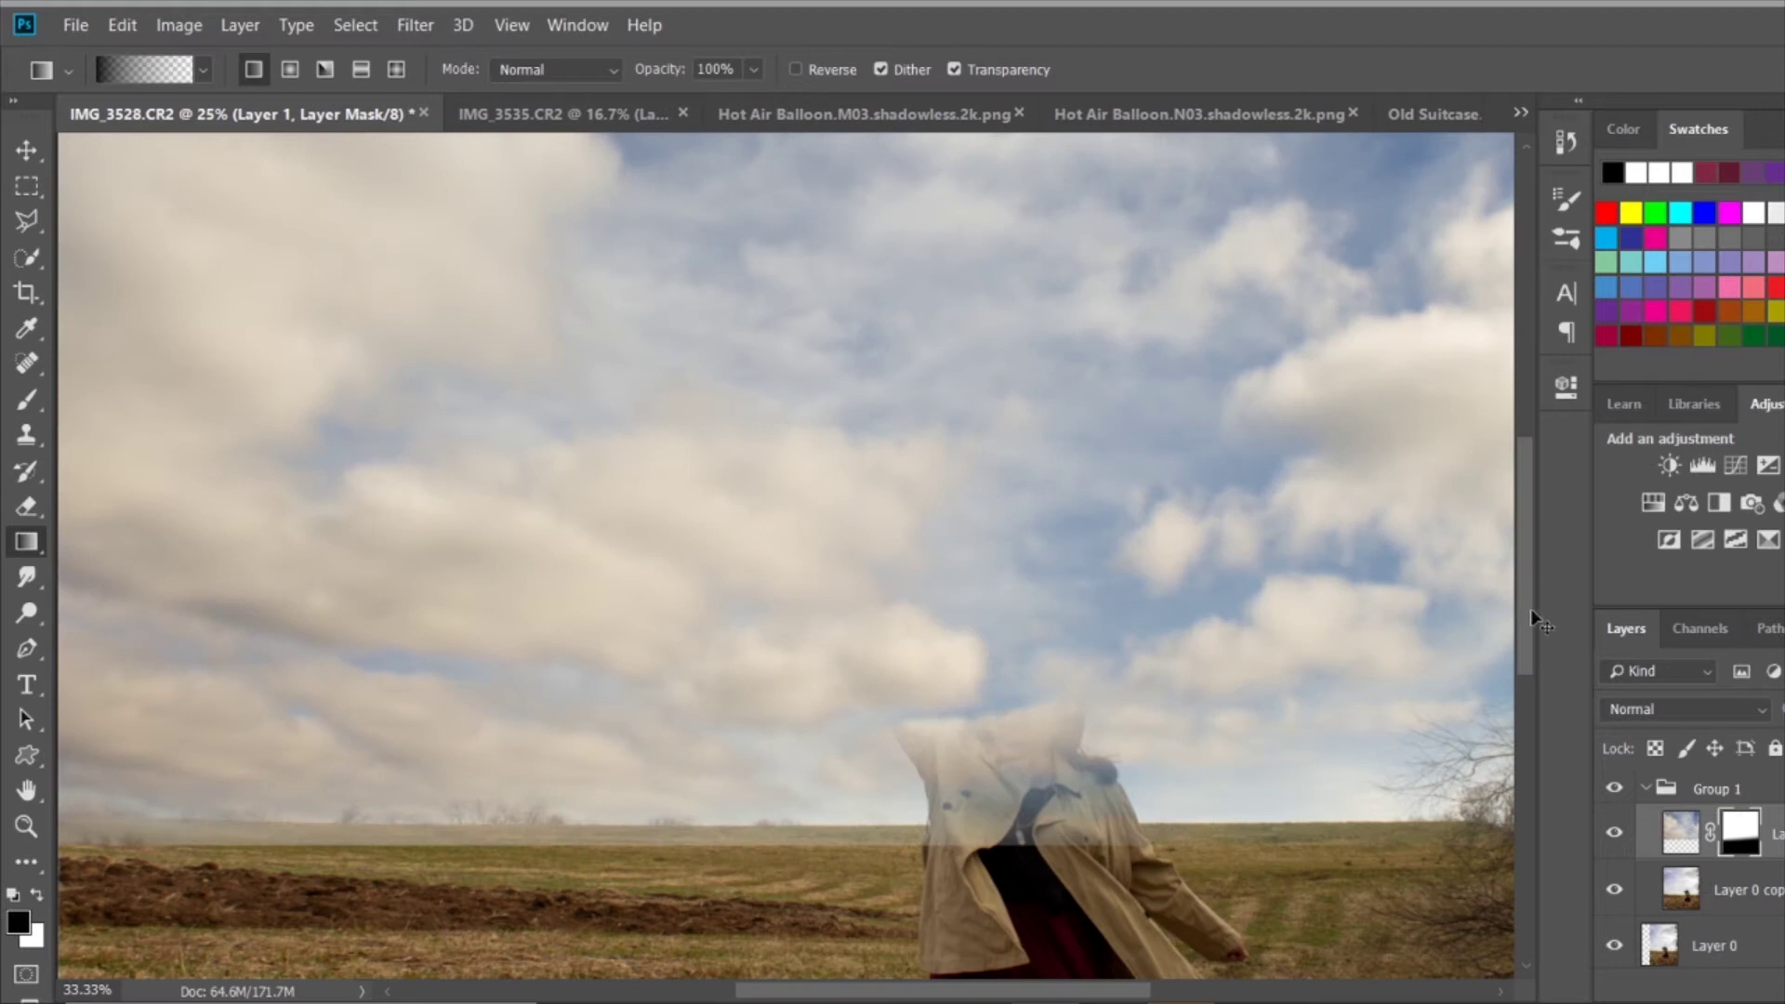
key("ctrl+plus")
key("ctrl+plus")
key("ctrl+plus")
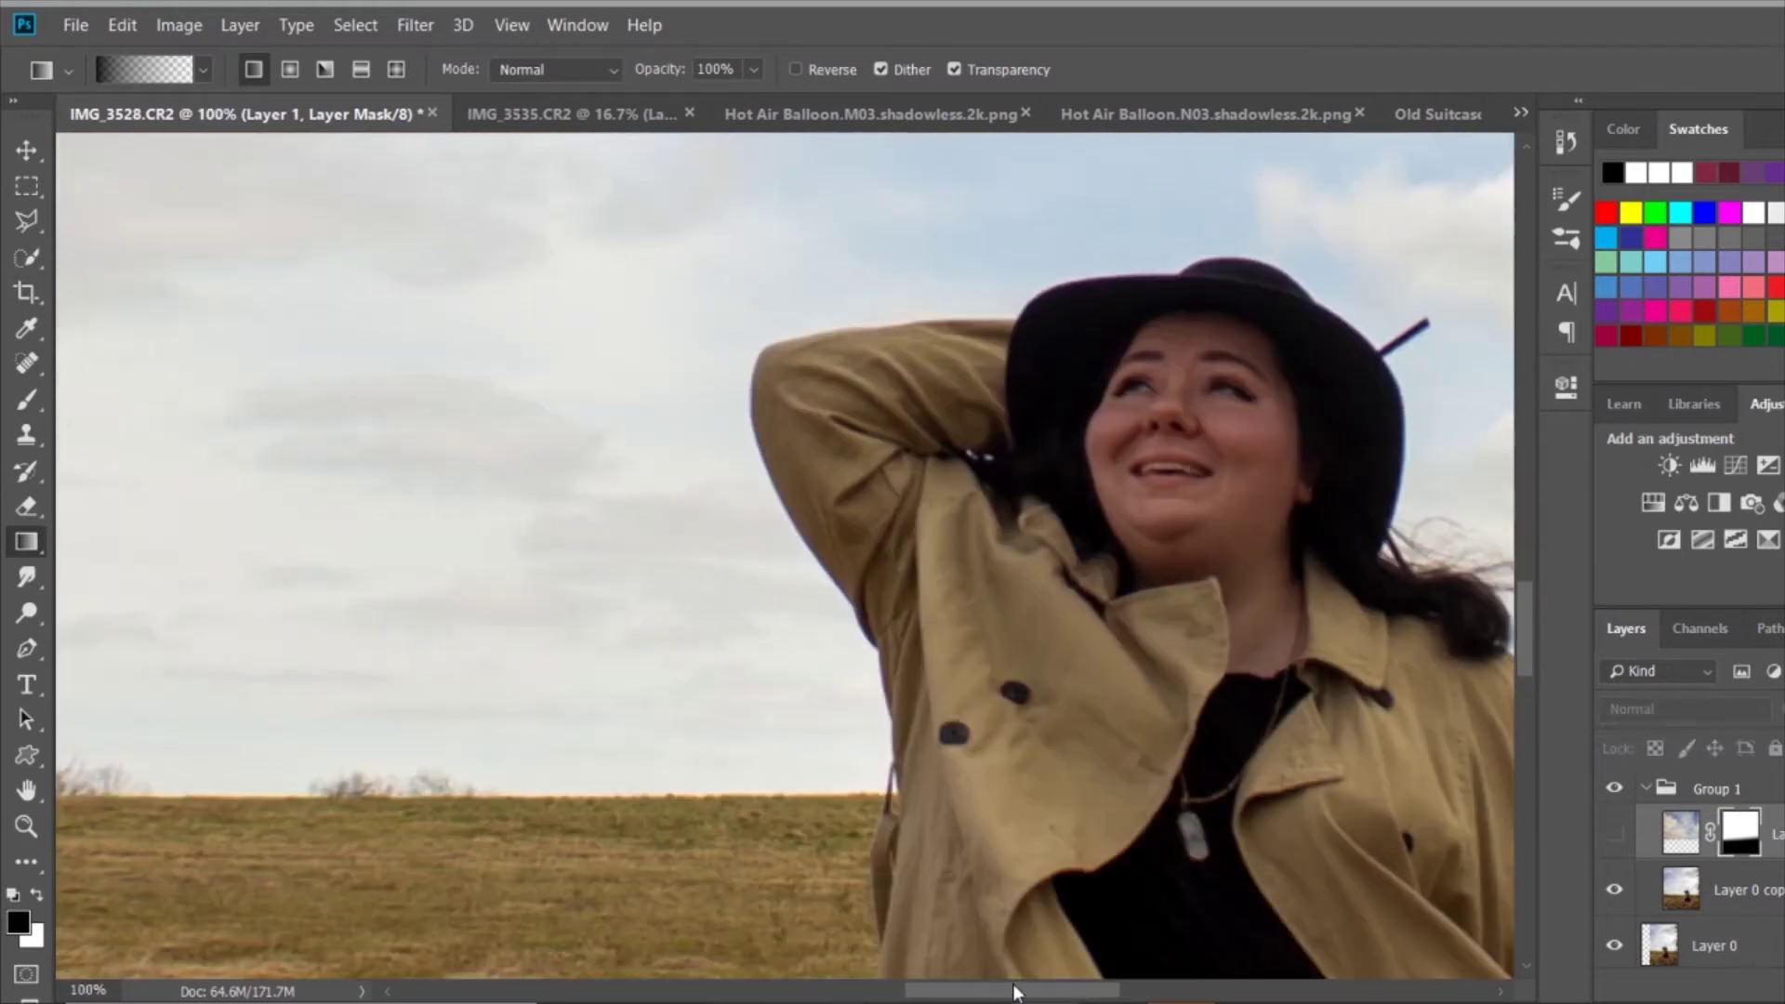
left_click_drag(1015, 992, 1061, 992)
Trace the woman's hat, head and coat outline with the Pen tool.
key("p")
left_click(1098, 662)
key("ctrl+plus")
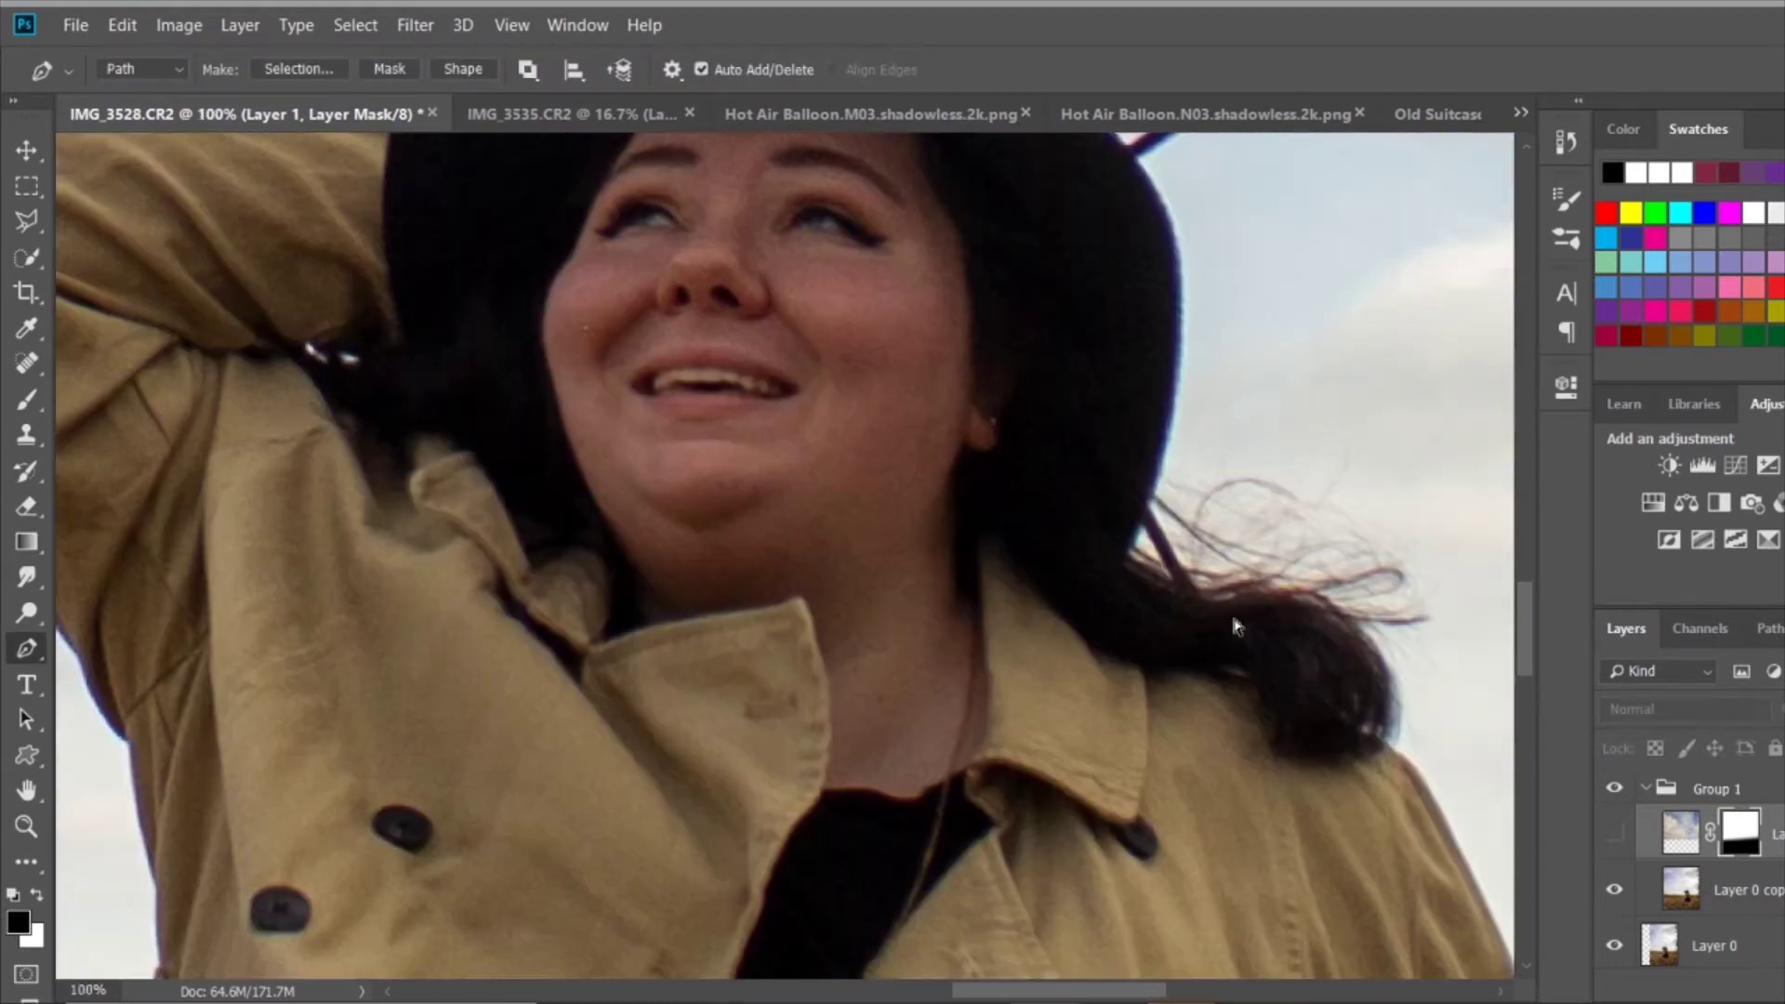
scroll(937, 308, "down", 5)
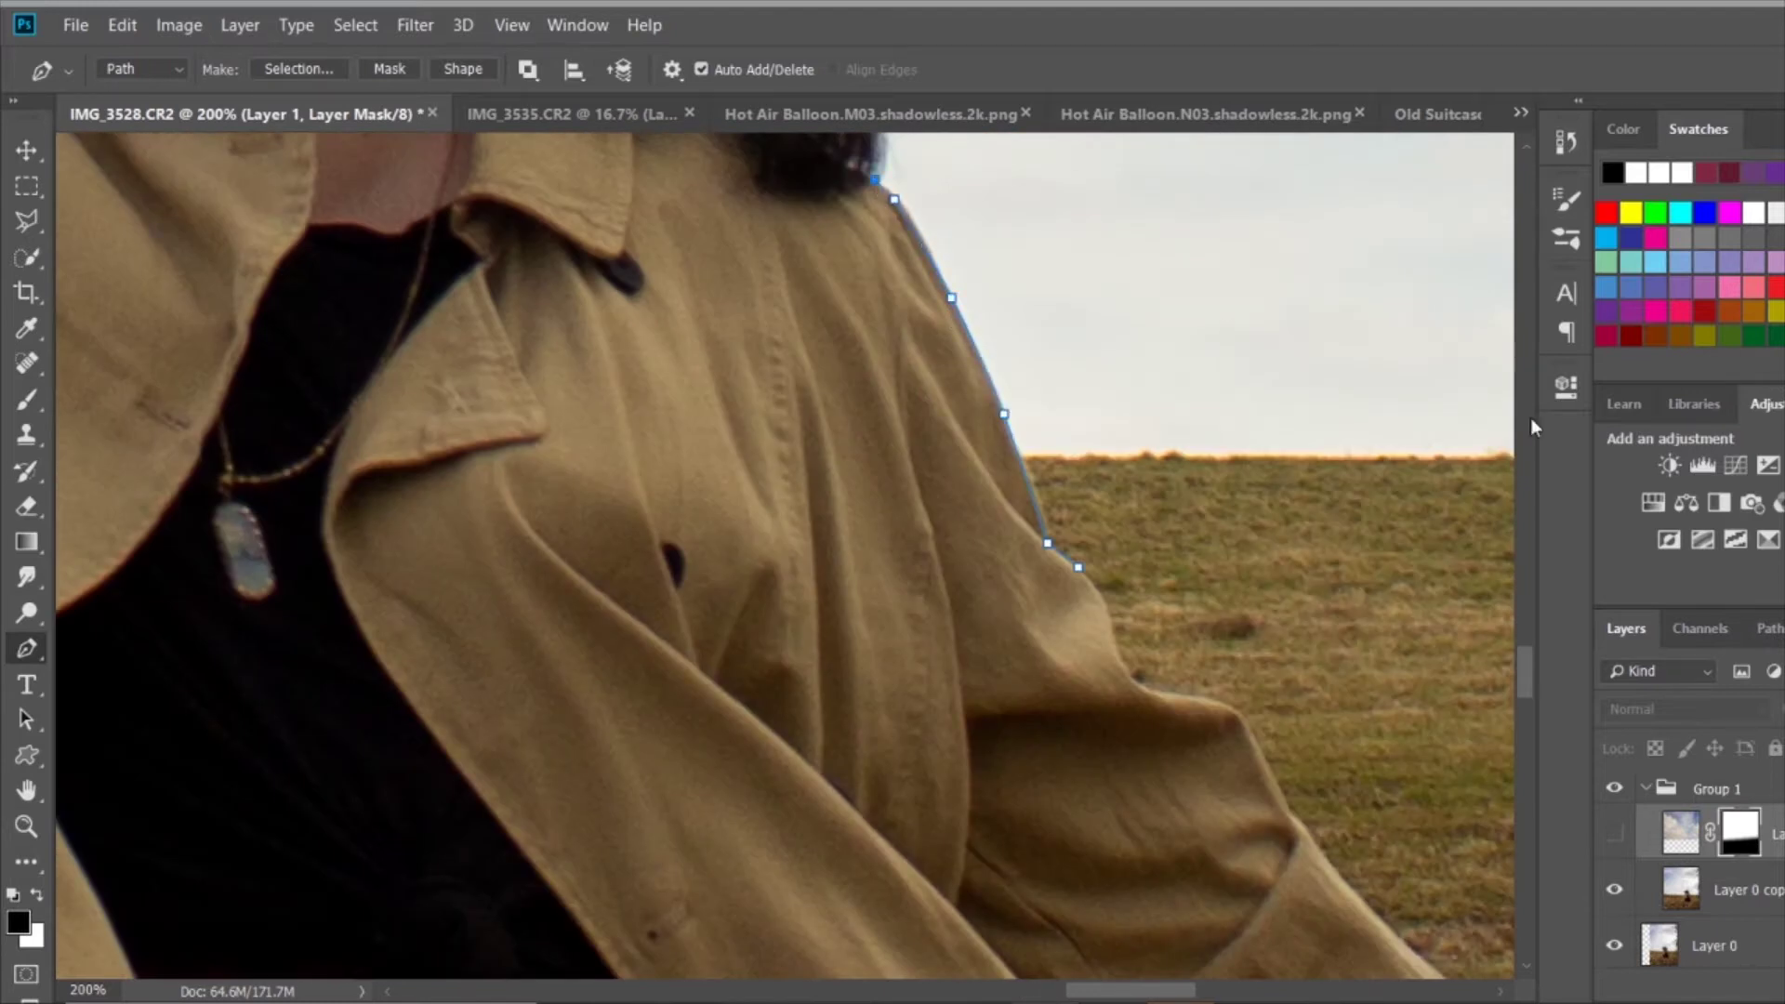
scroll(716, 551, "up", 5)
scroll(680, 528, "up", 2)
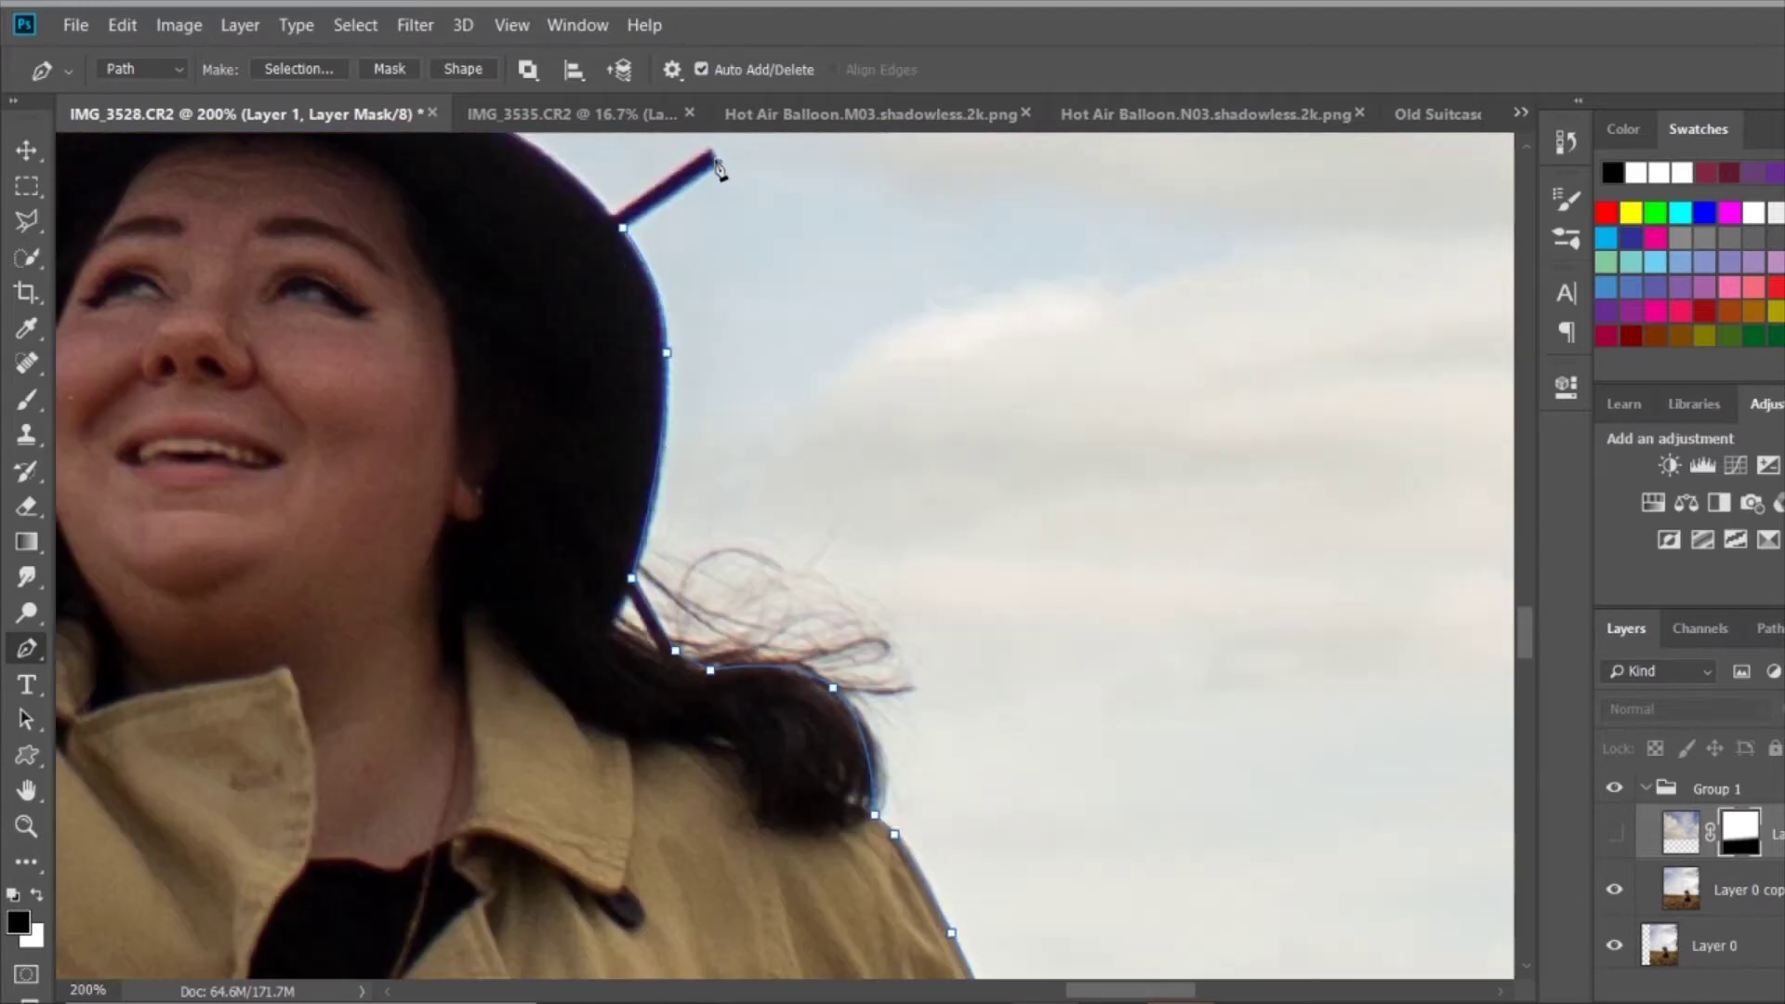
scroll(496, 262, "up", 2)
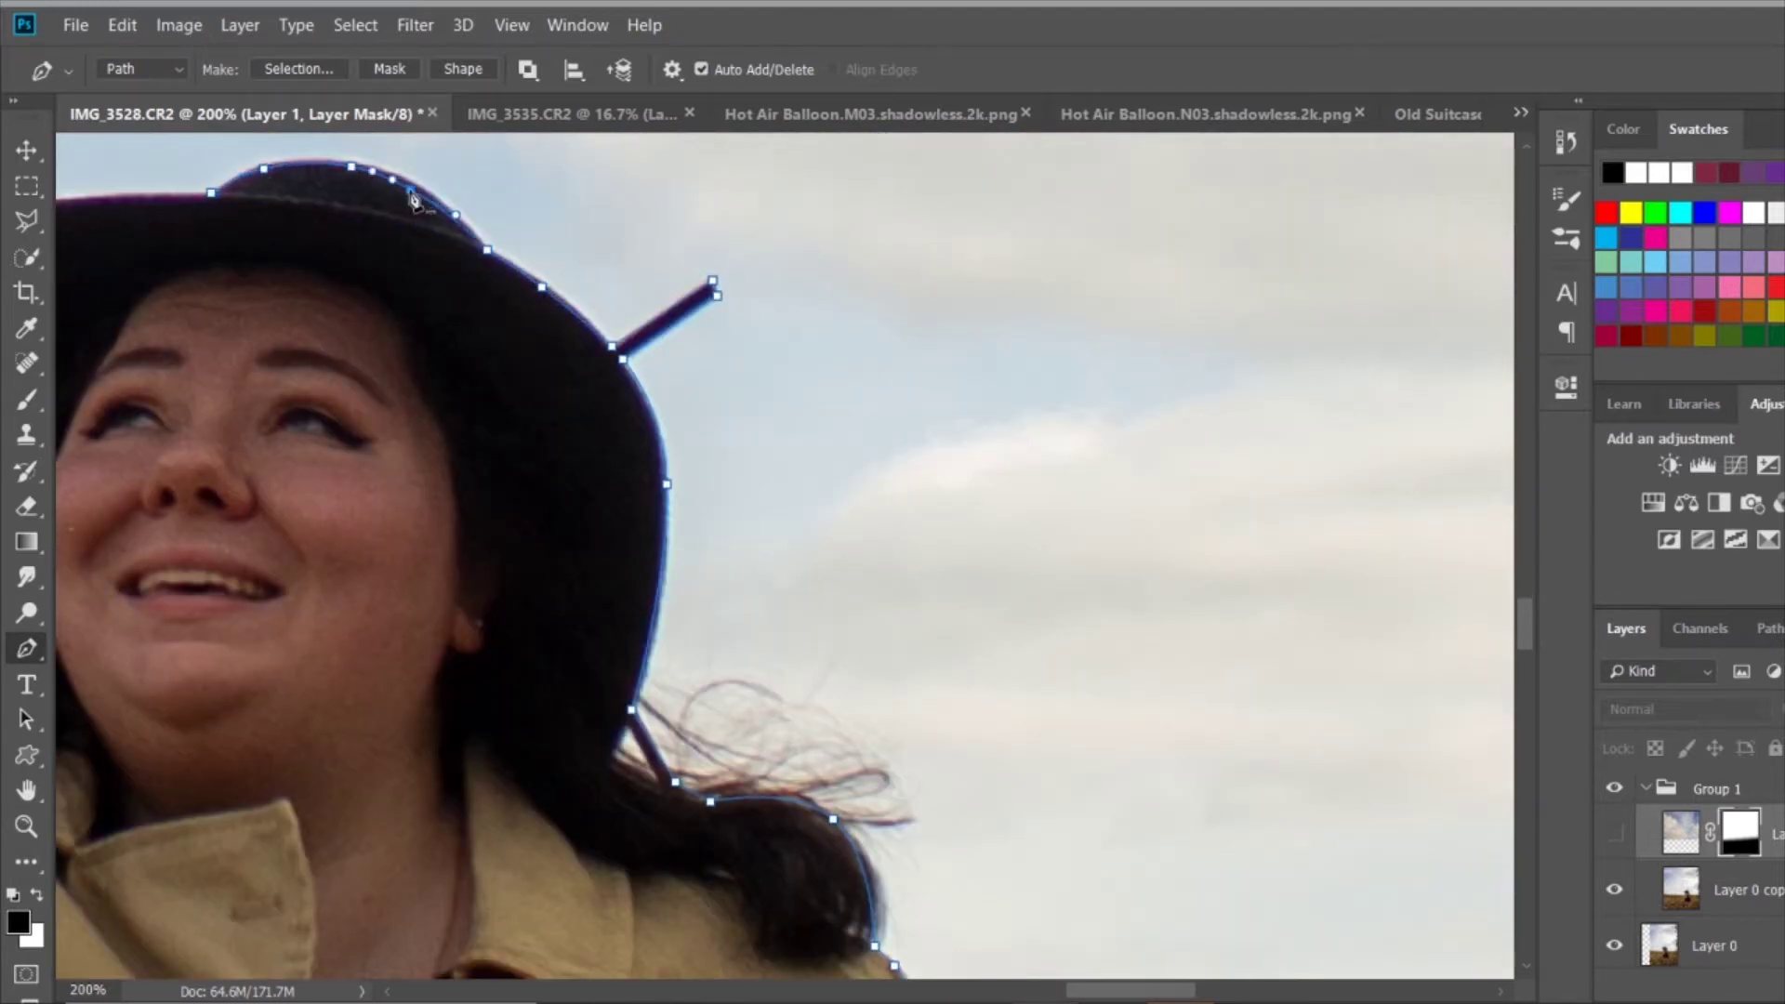
left_click_drag(1112, 991, 1055, 992)
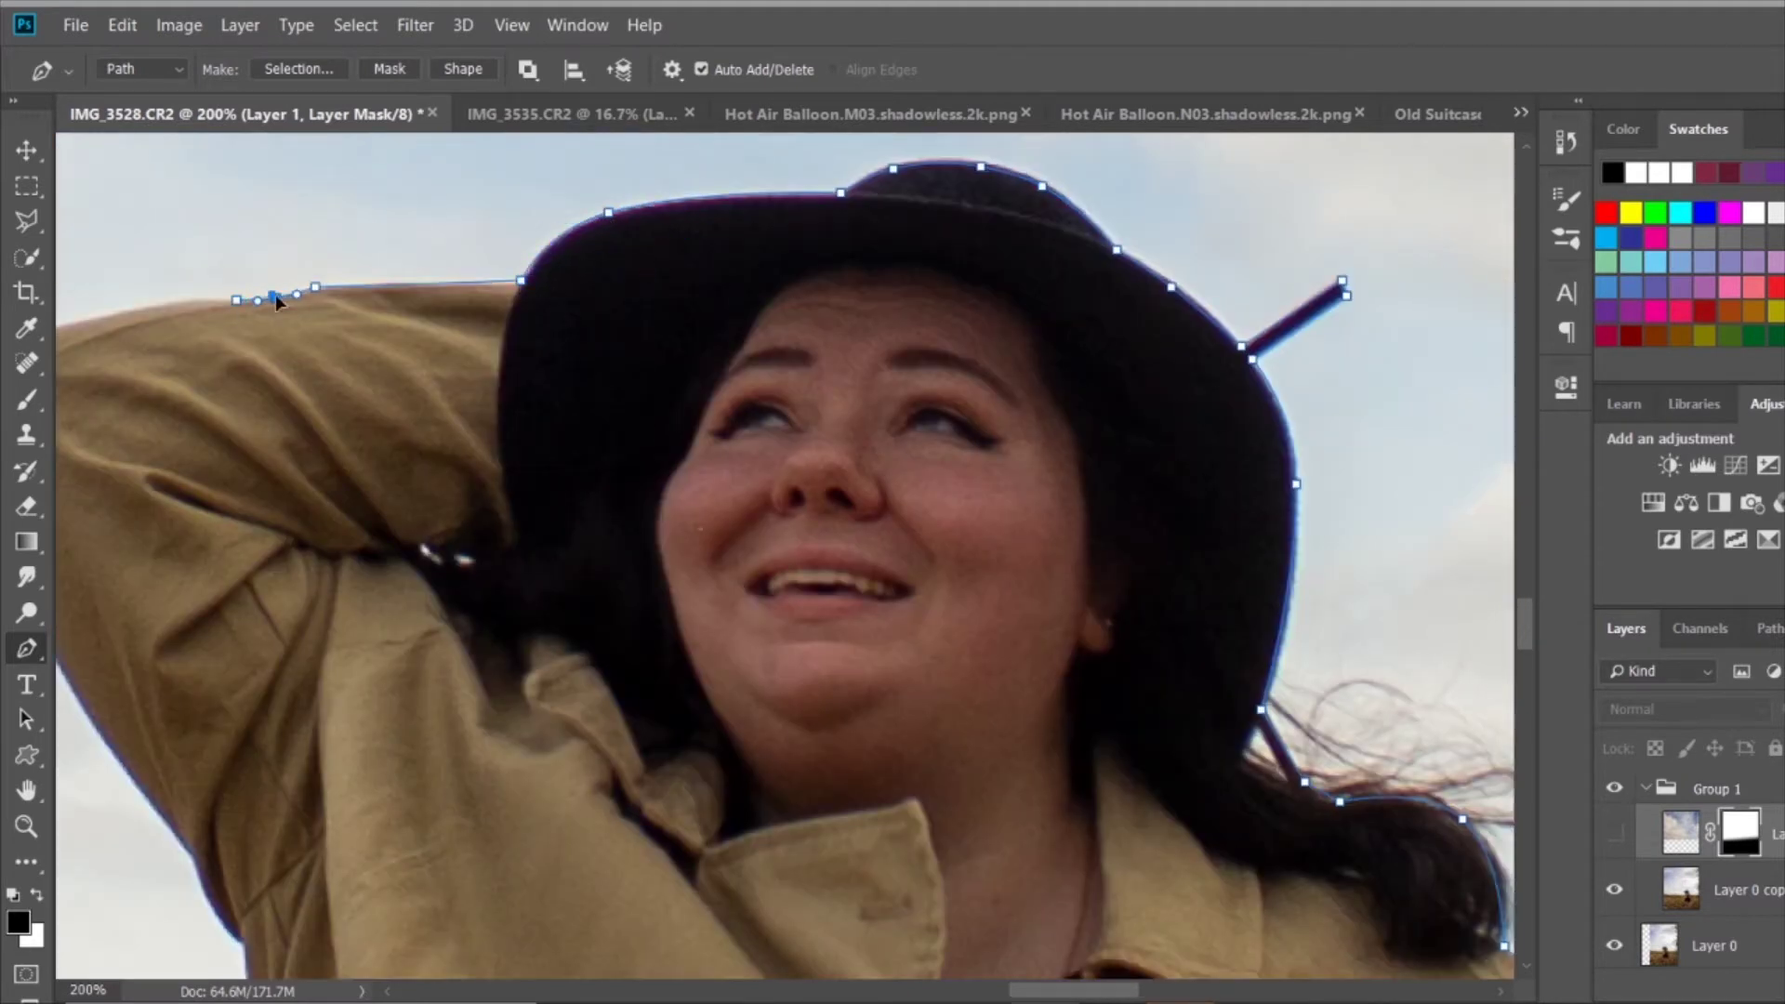
scroll(276, 302, "left", 5)
left_click(423, 338)
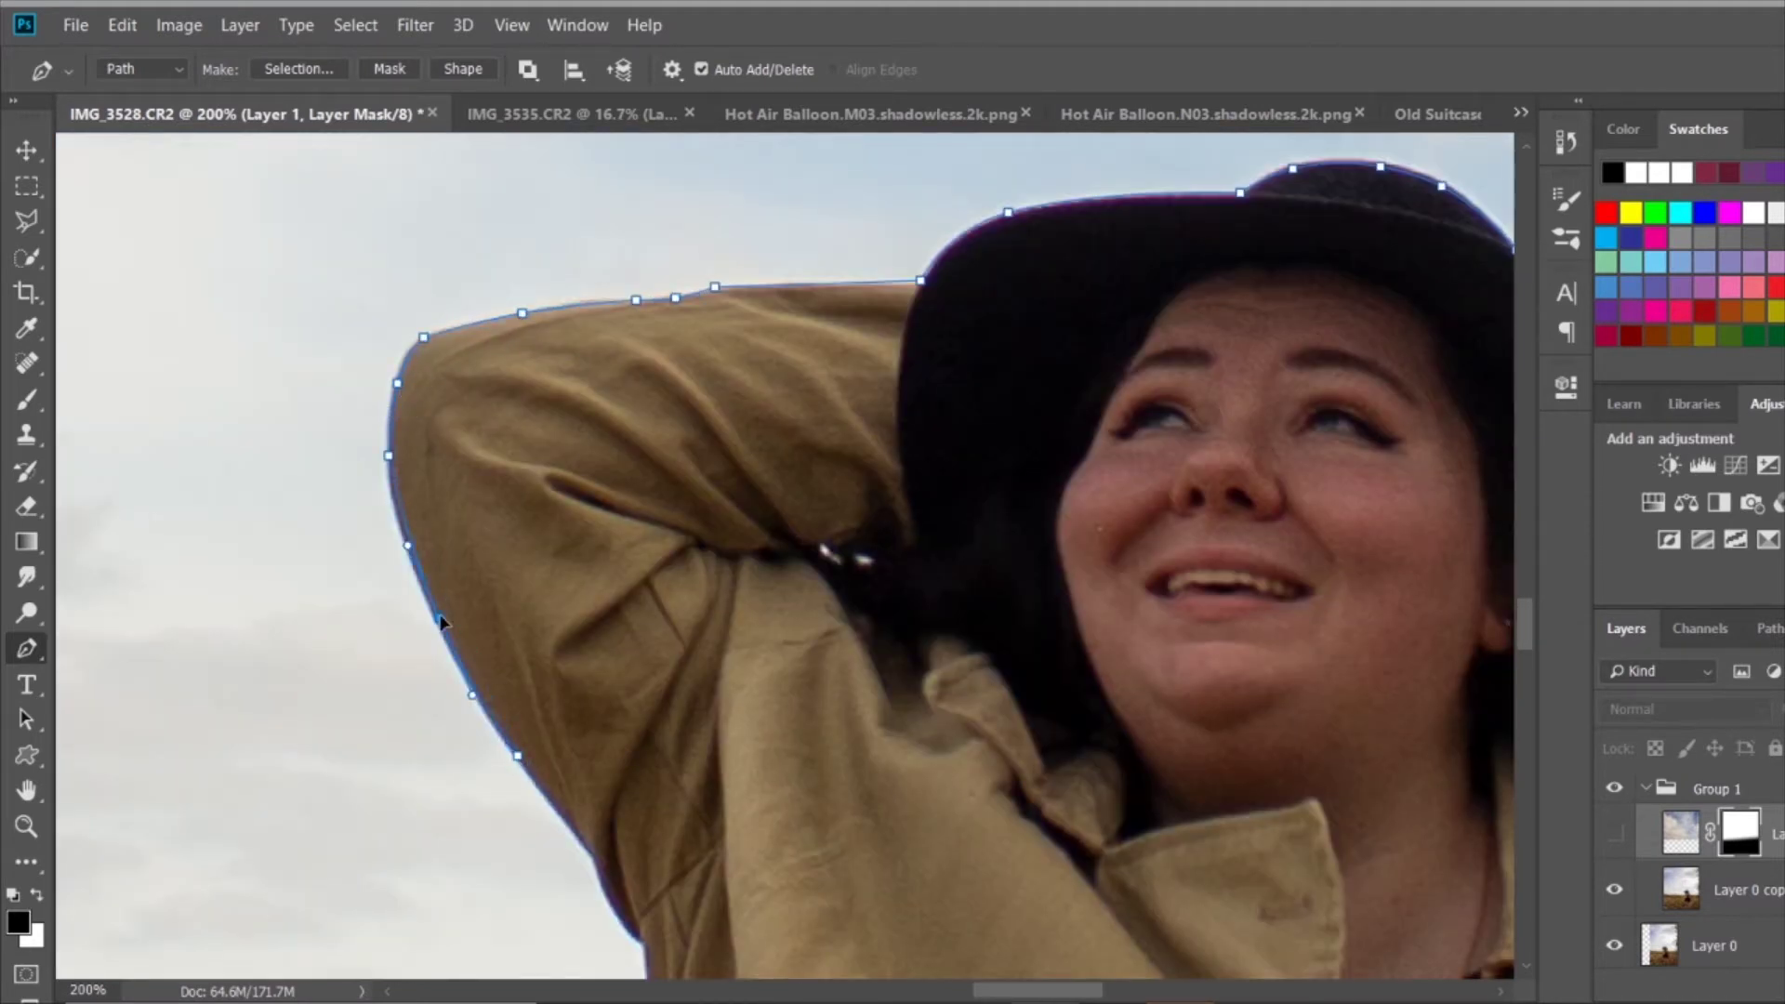
scroll(442, 621, "down", 6)
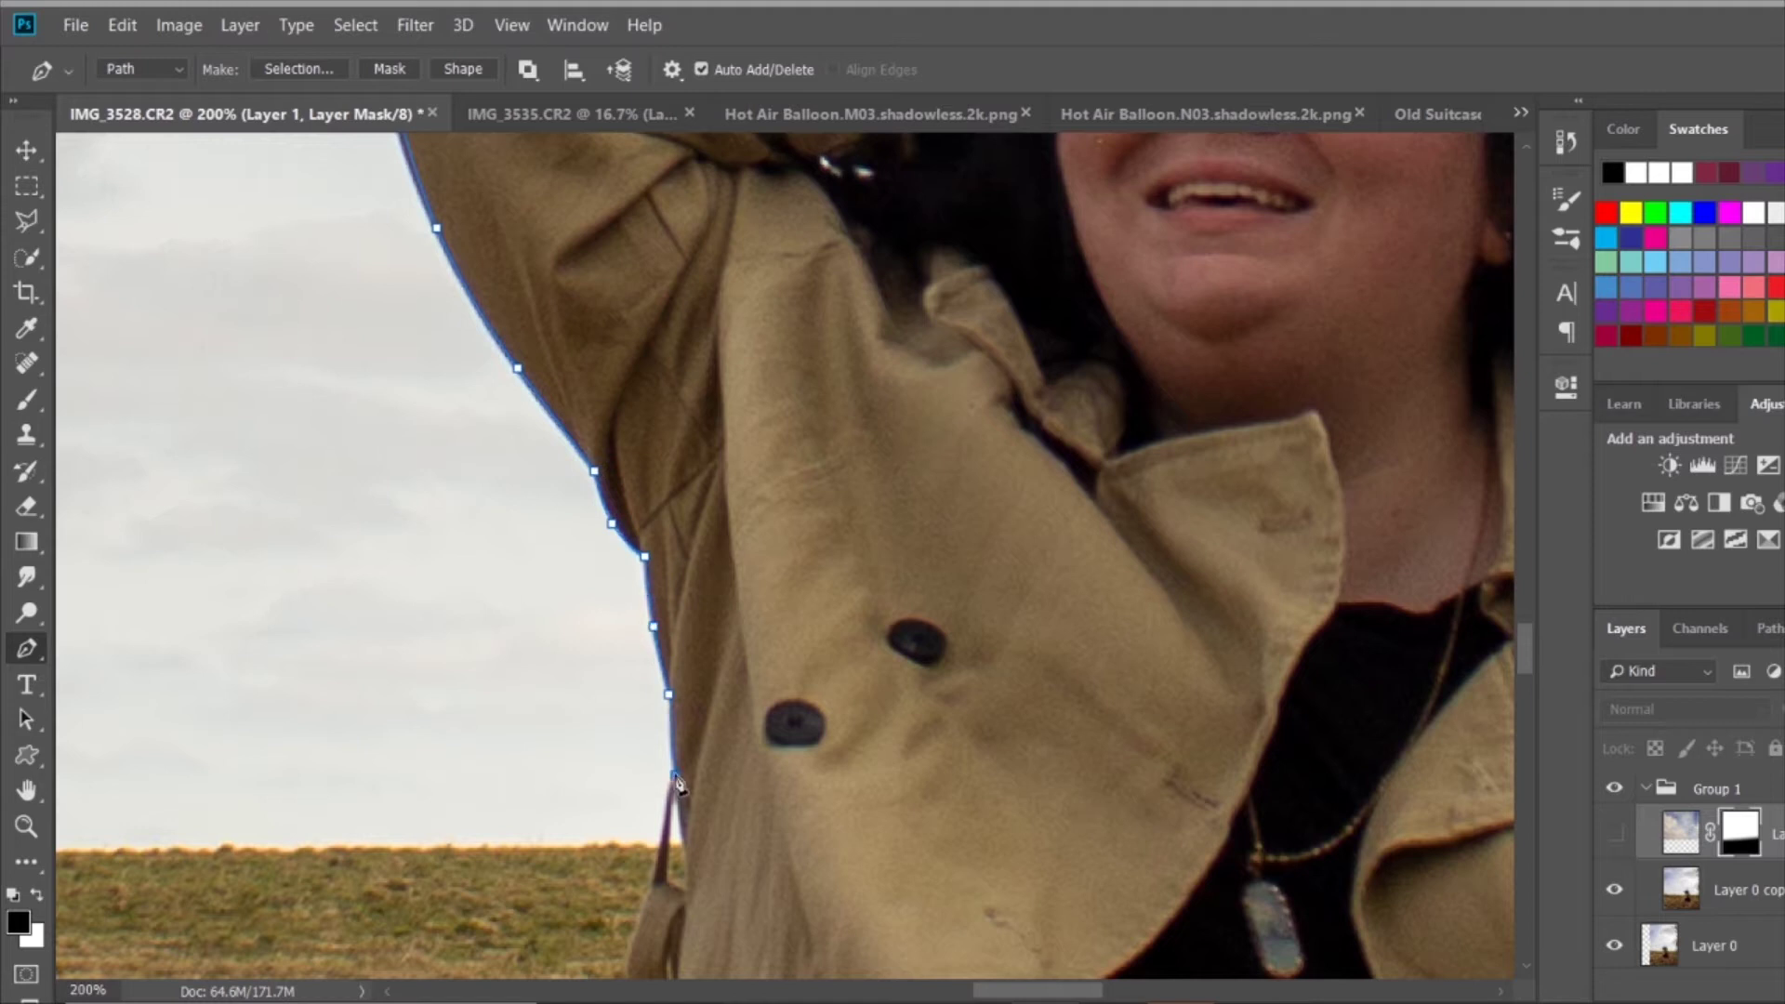
key("ctrl+minus")
Turn the path into a selection and paint it black on the visible sky's mask.
key("ctrl+Return")
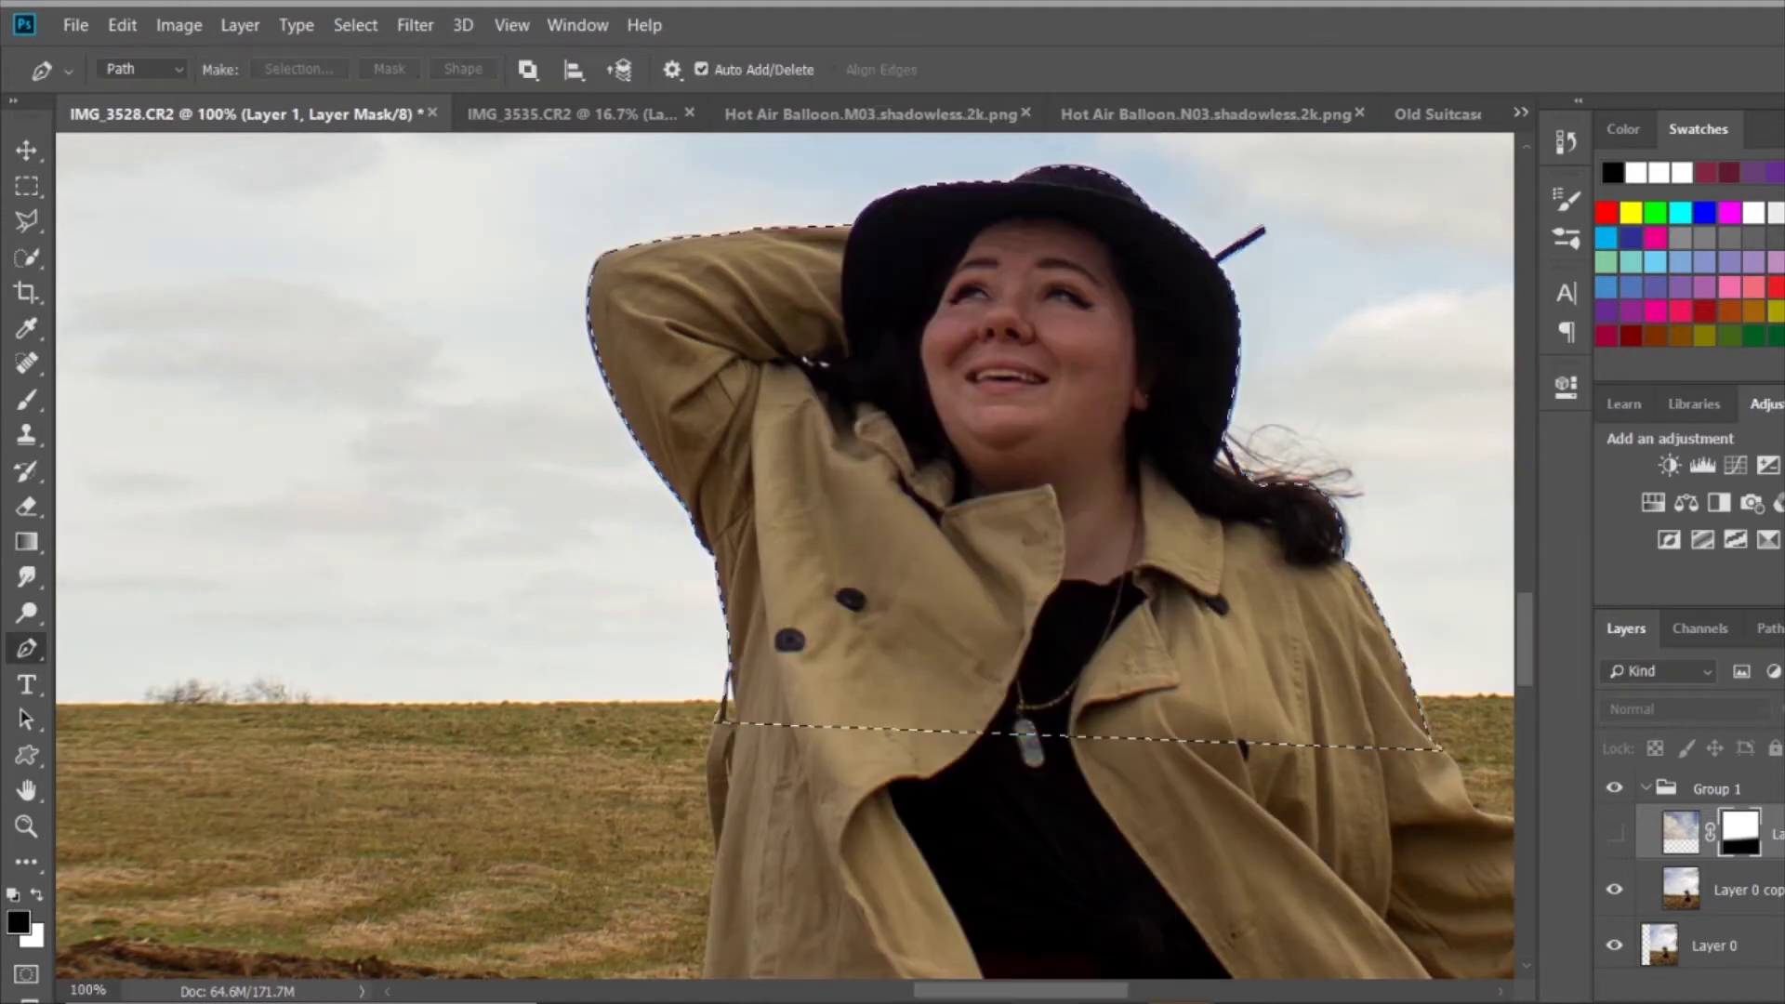
key("ctrl+comma")
key("b")
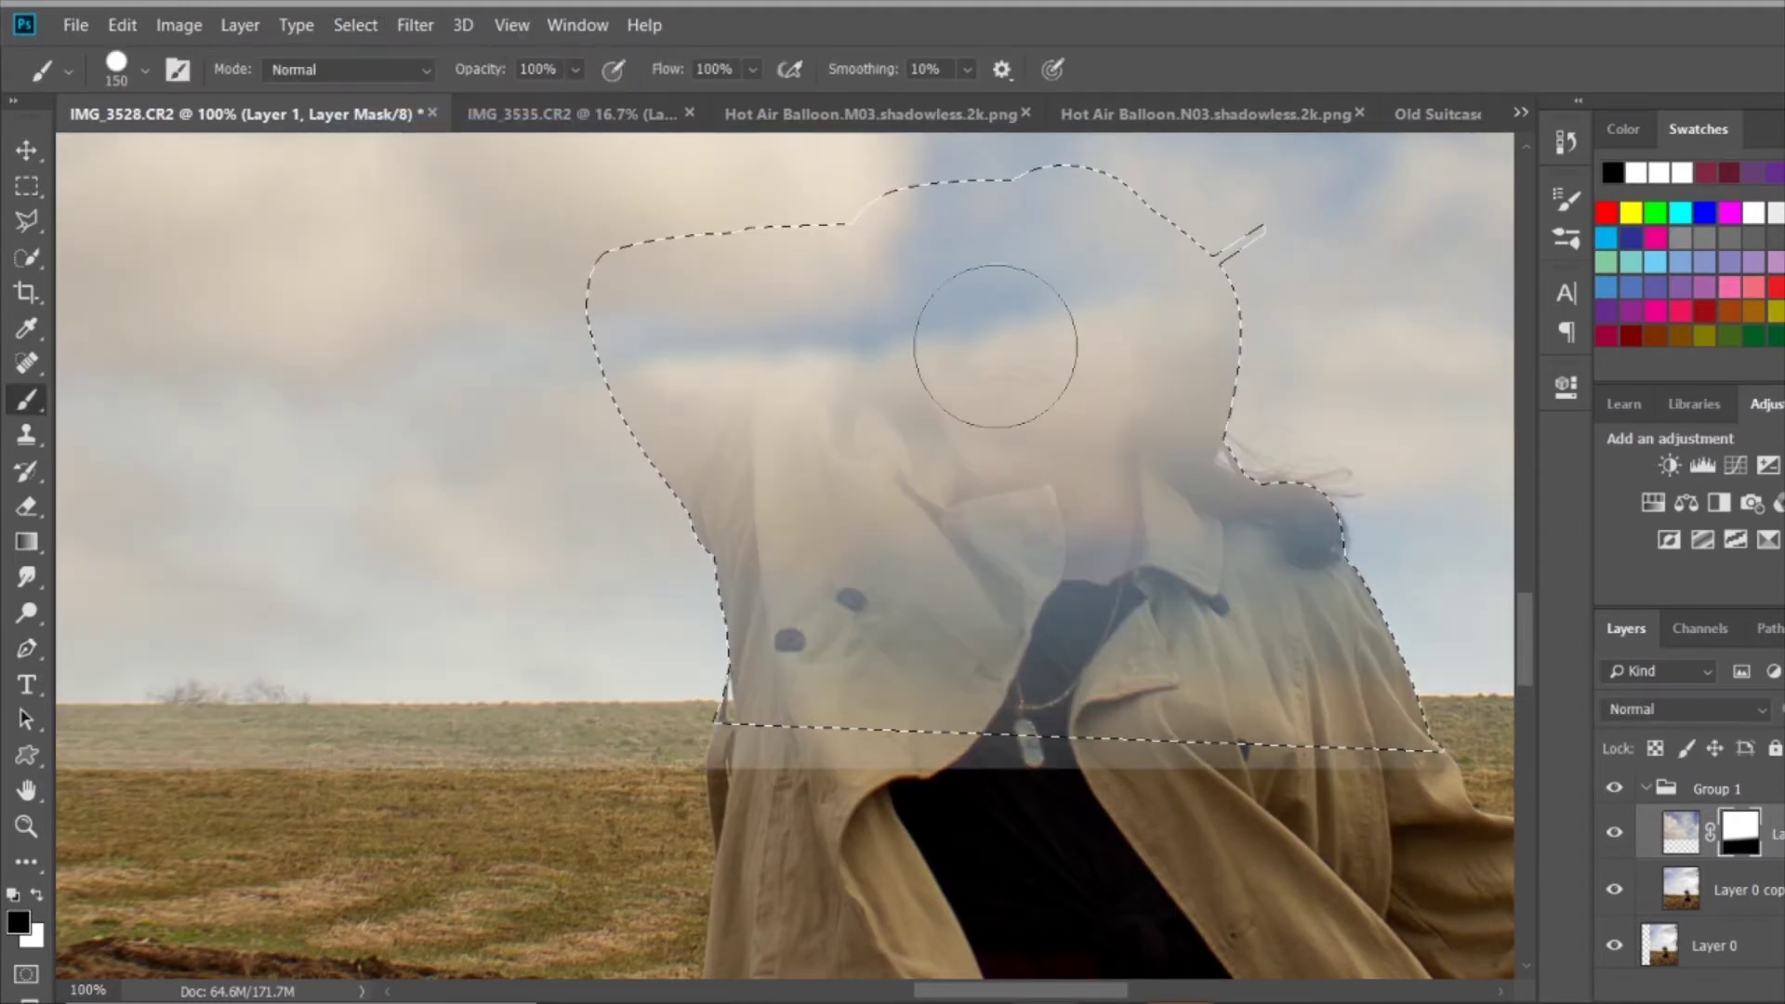
left_click_drag(831, 383, 876, 219)
key("ctrl+d")
key("ctrl+0")
Blend the mask edges with a large soft round brush at low opacity.
key("ctrl+plus")
key("ctrl+plus")
left_click(144, 70)
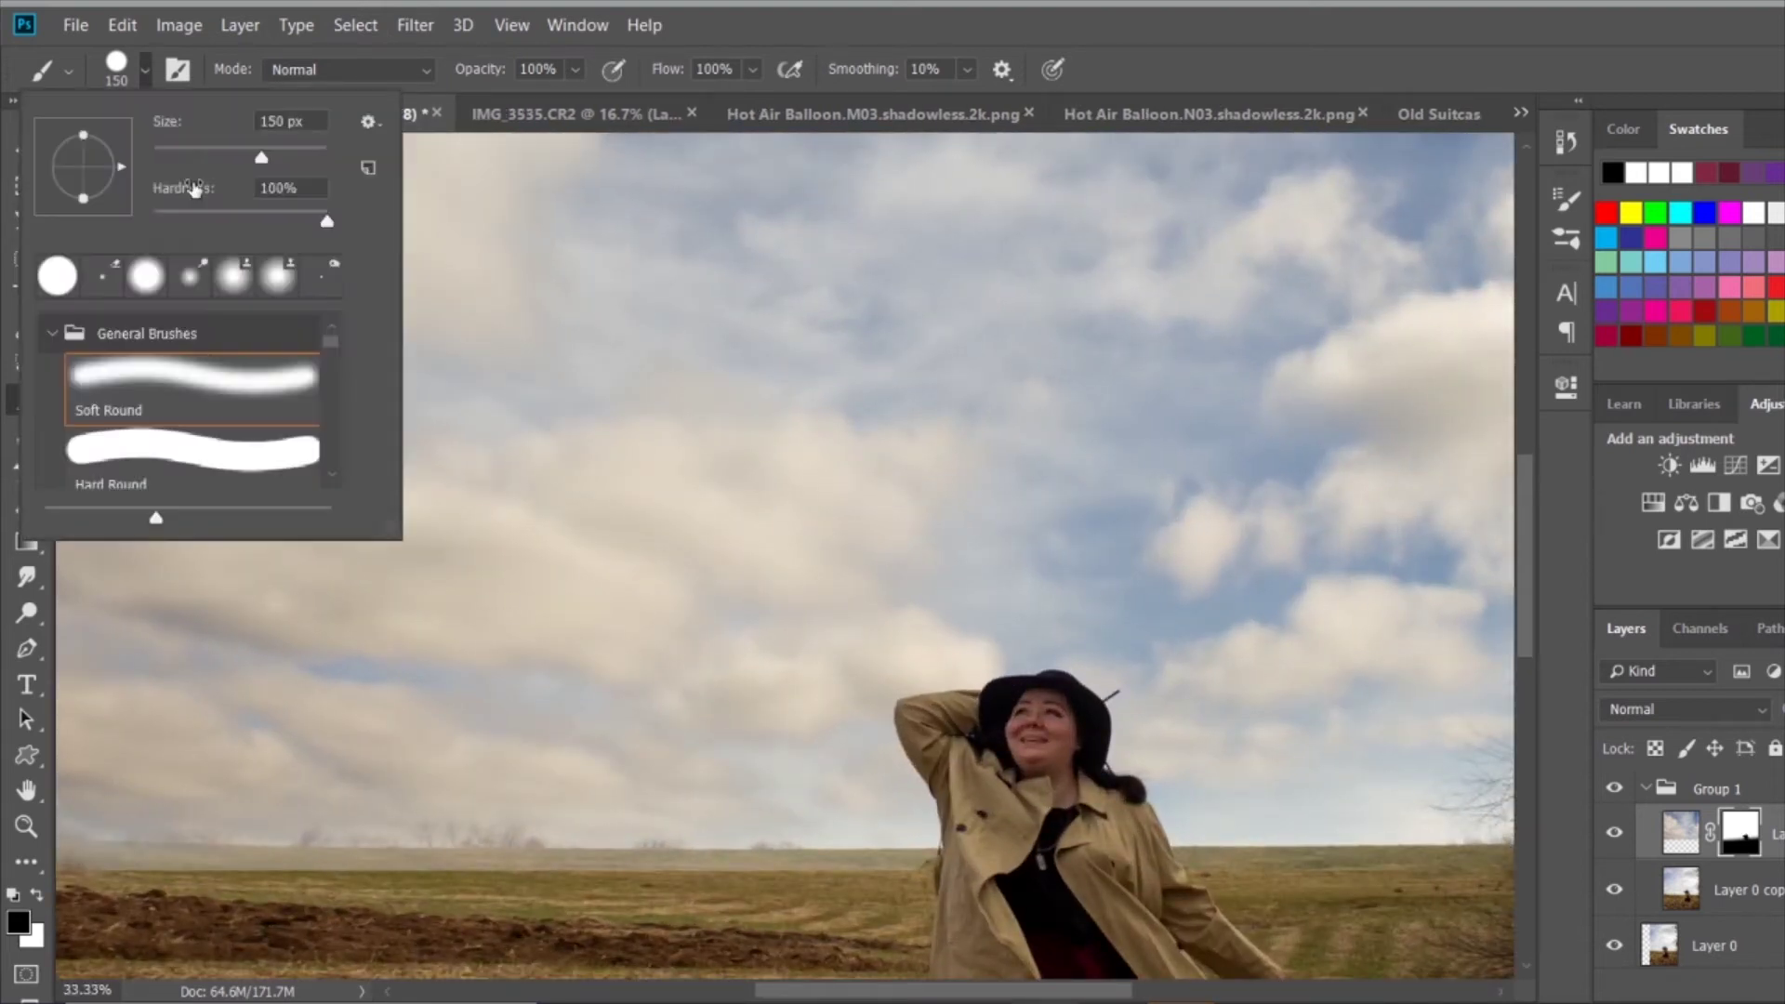
left_click_drag(281, 164, 290, 164)
key("Return")
key("6")
key("4")
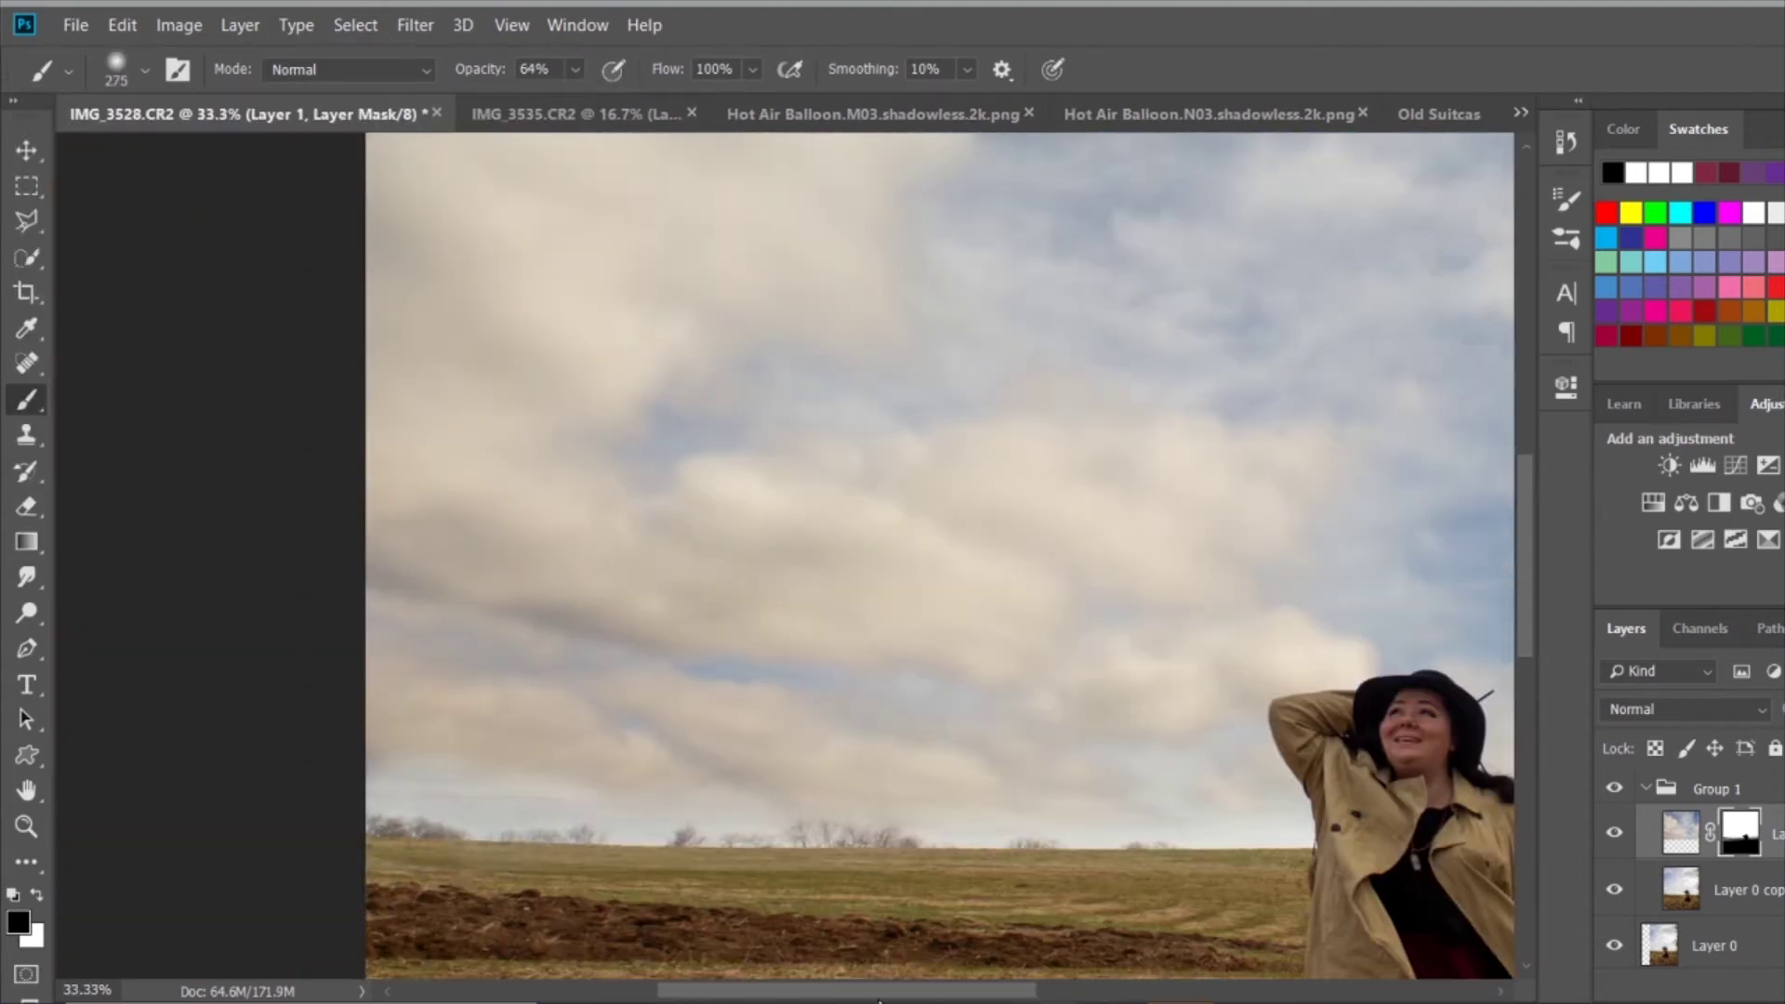
scroll(1088, 897, "right", 3)
key("x")
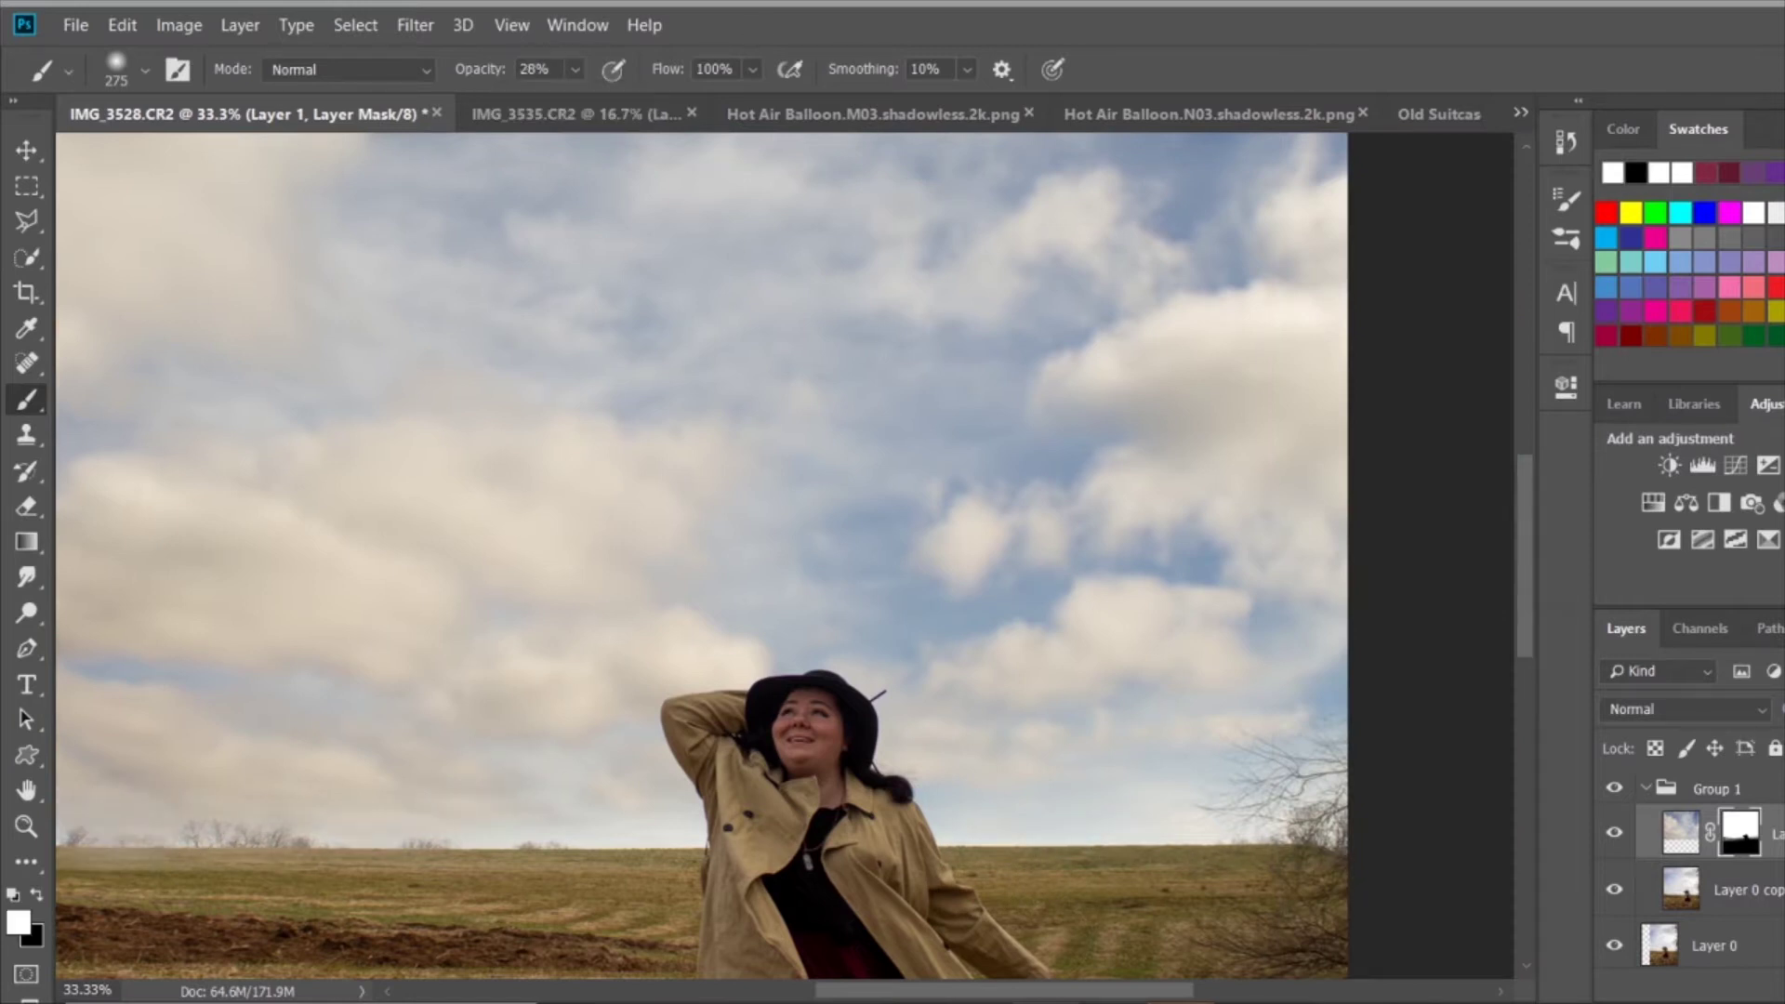
left_click_drag(79, 809, 516, 812)
scroll(1081, 755, "down", 3)
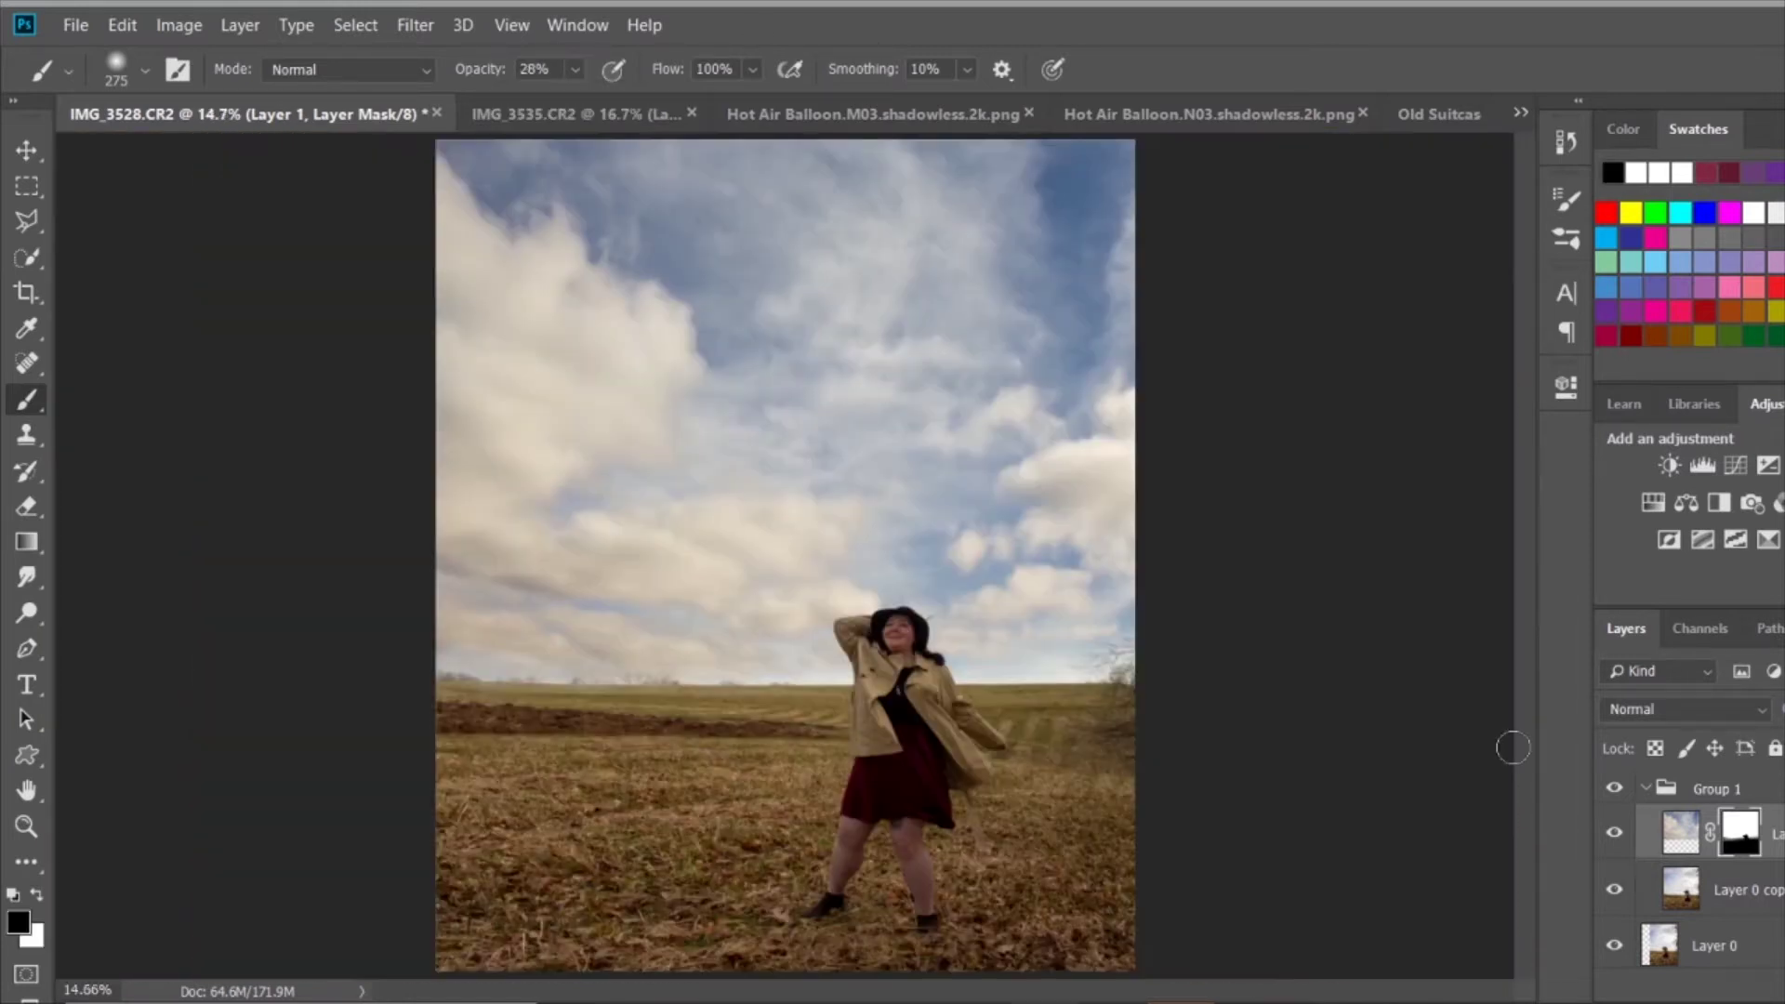
right_click(1740, 841)
Apply the sky's layer mask and add a Brightness/Contrast layer with Brightness 27.
left_click(1748, 624)
left_click(1669, 465)
left_click_drag(1333, 524, 1345, 531)
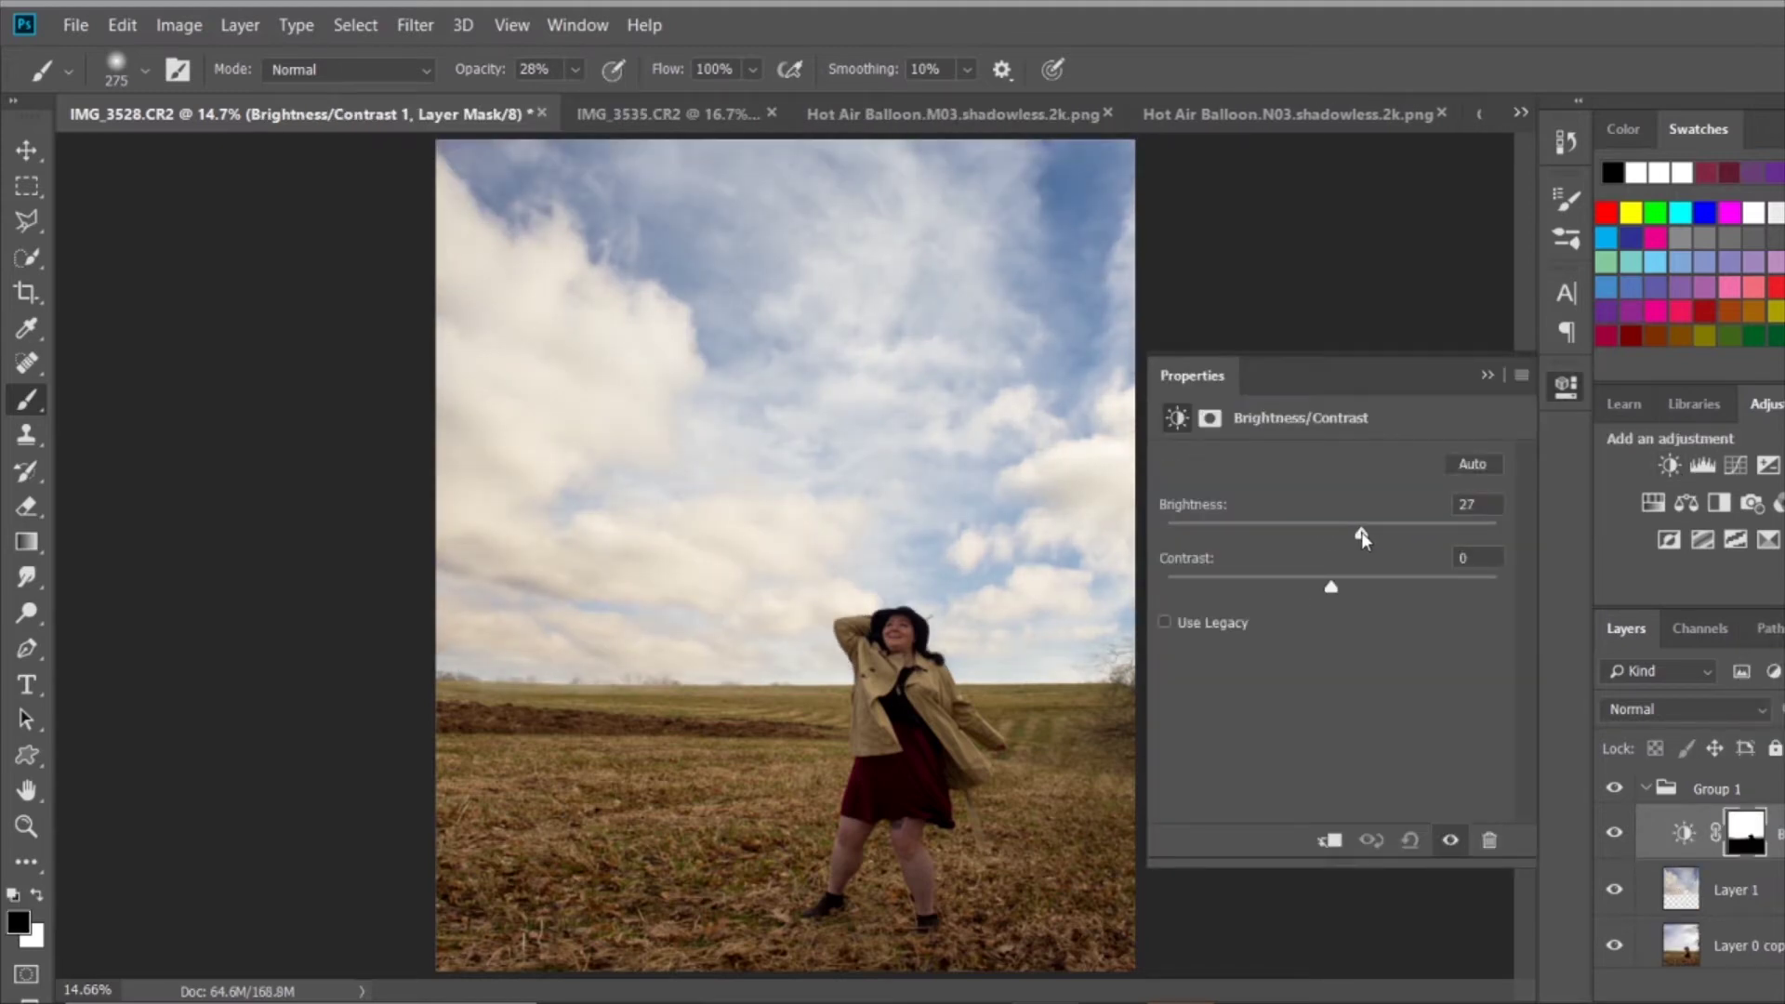
Fade the brightening toward the field with a gradient mask, then stamp a merged copy.
key("g")
key("ctrl+minus")
left_click_drag(819, 158, 805, 470)
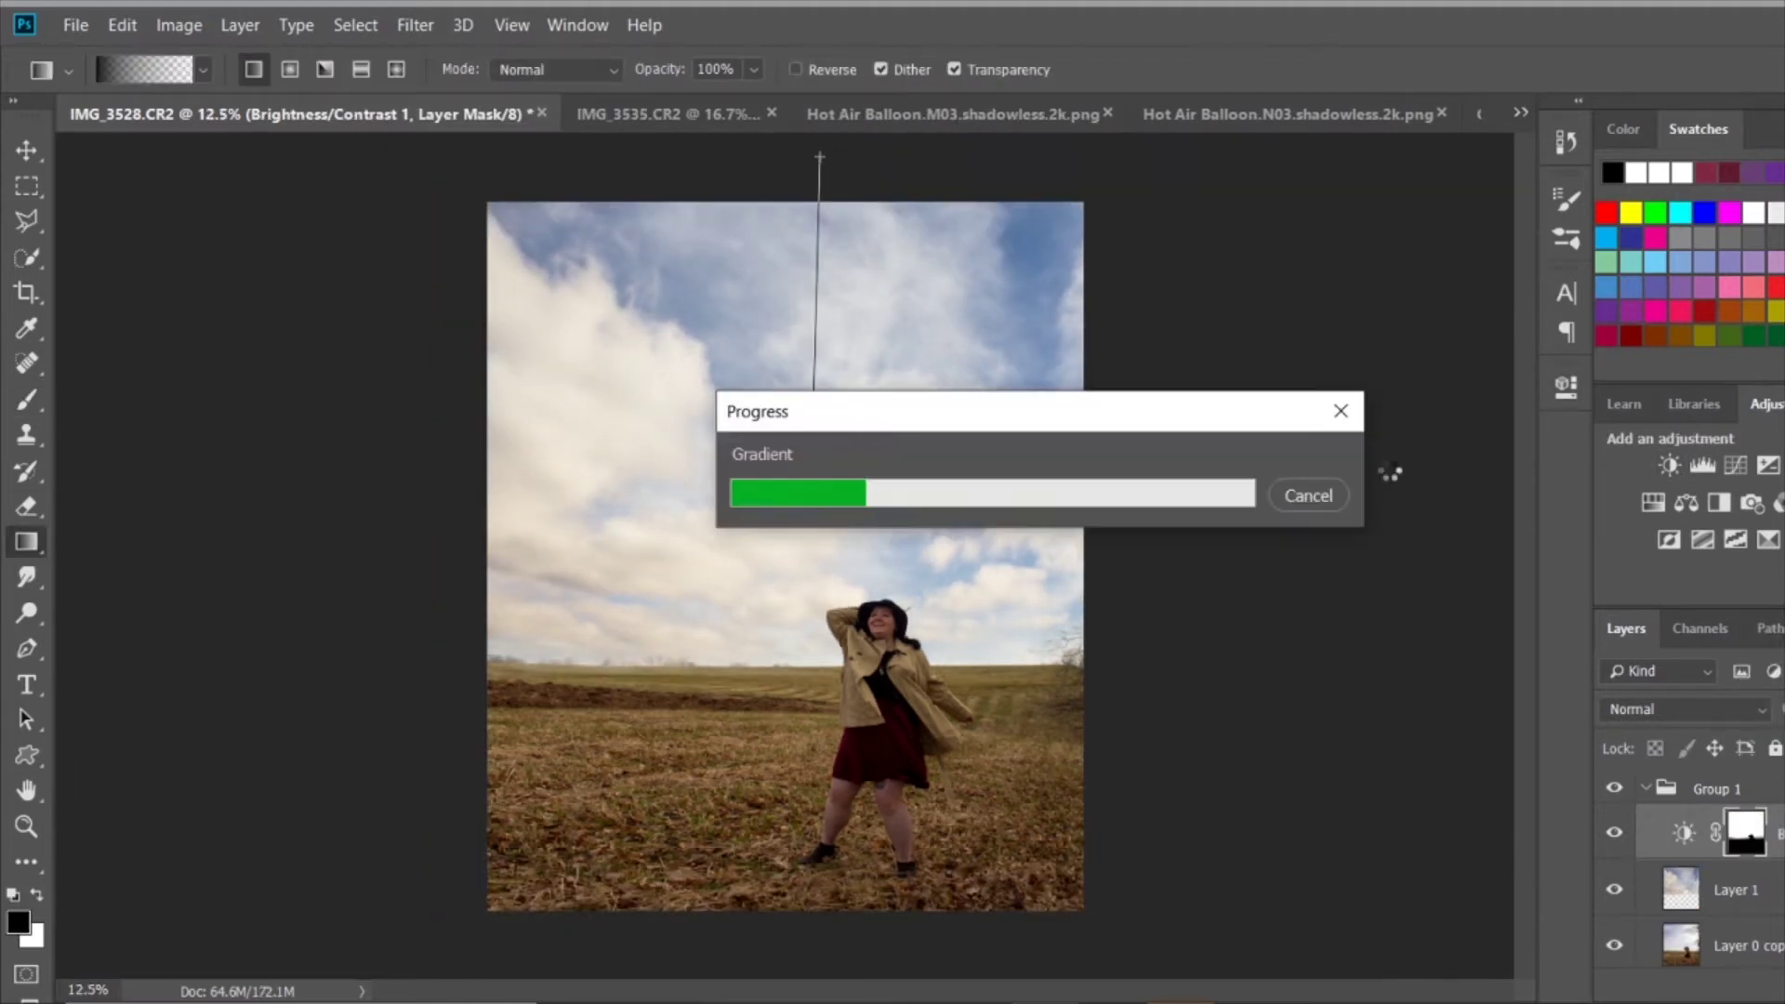
left_click_drag(783, 616, 784, 615)
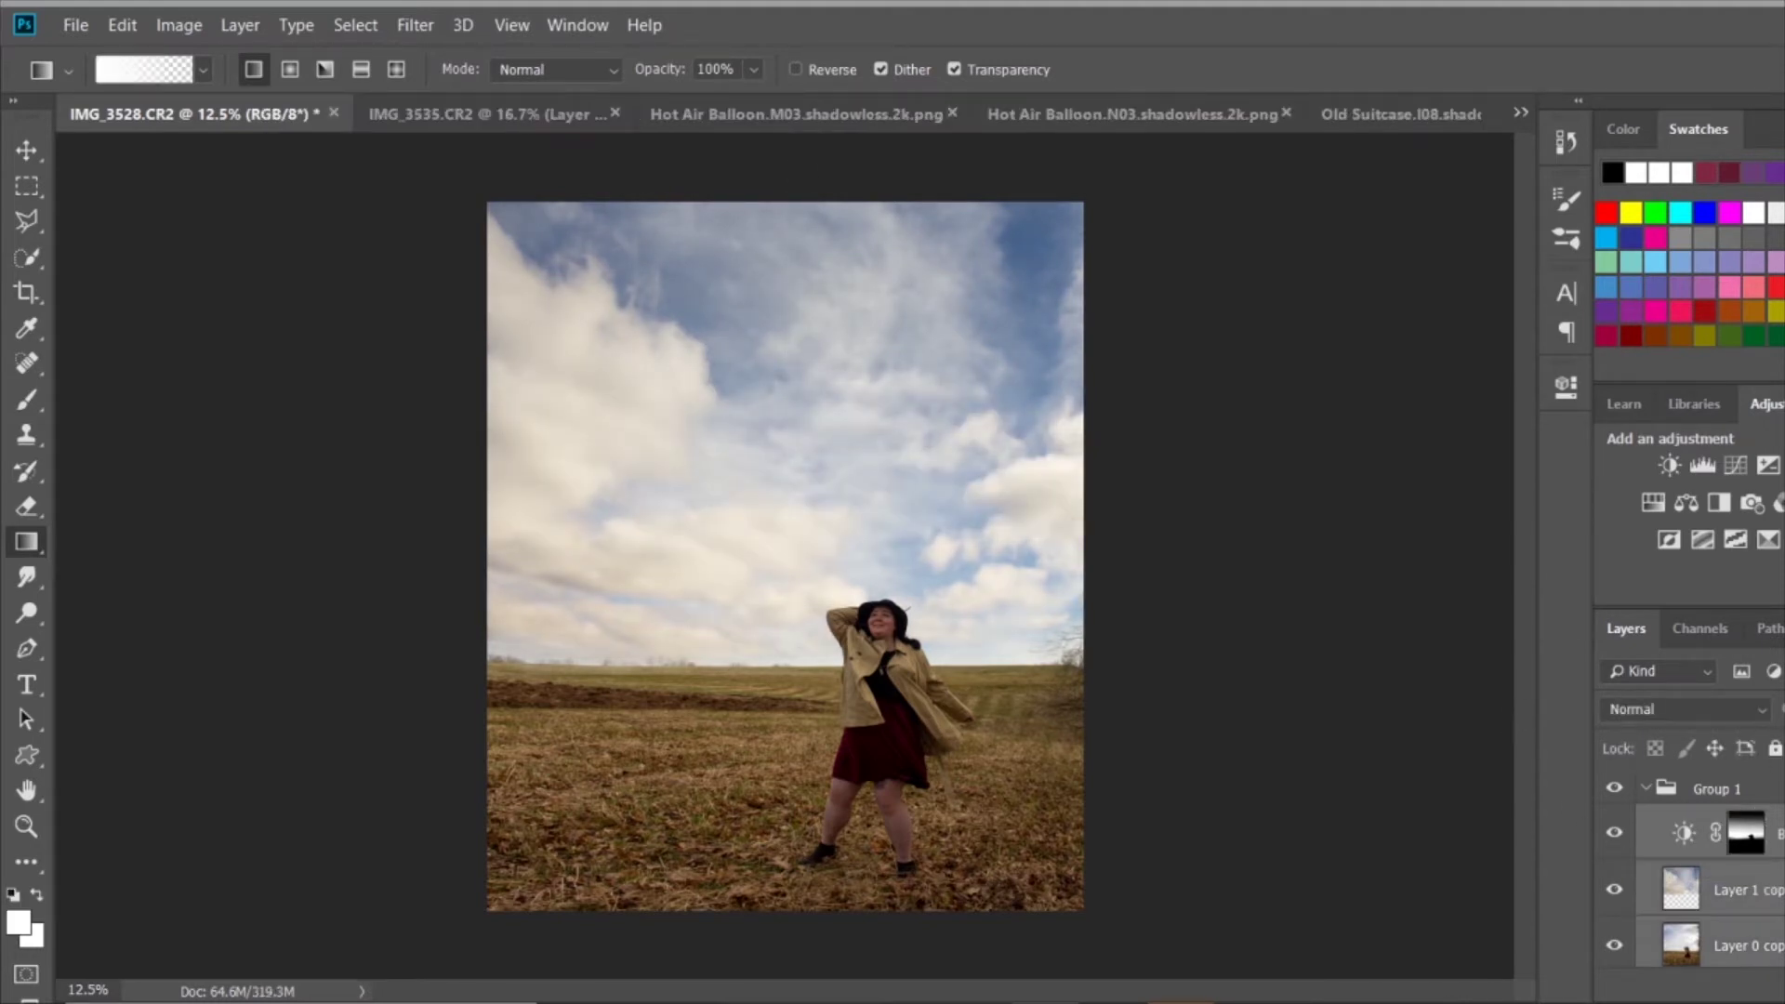
key("ctrl+e")
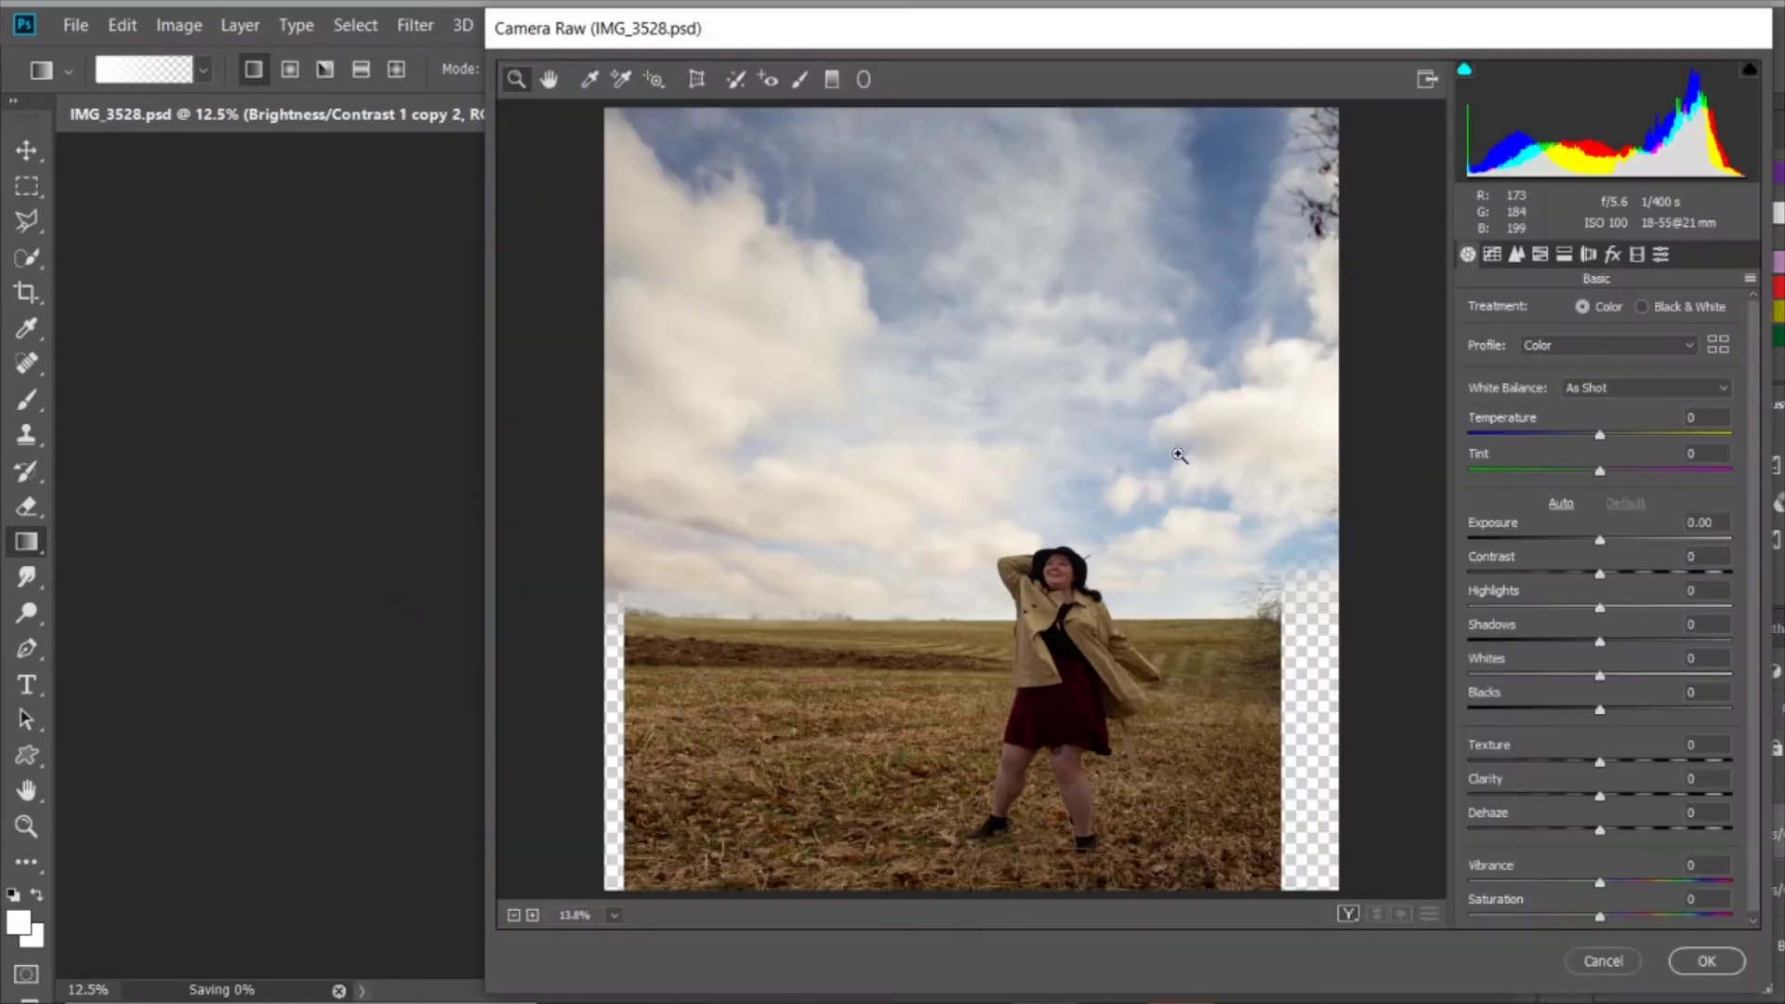
In Camera Raw HSL, set Hue Oranges +49, Yellows -24, Greens -90 and Yellows Luminance +68.
left_click(1540, 253)
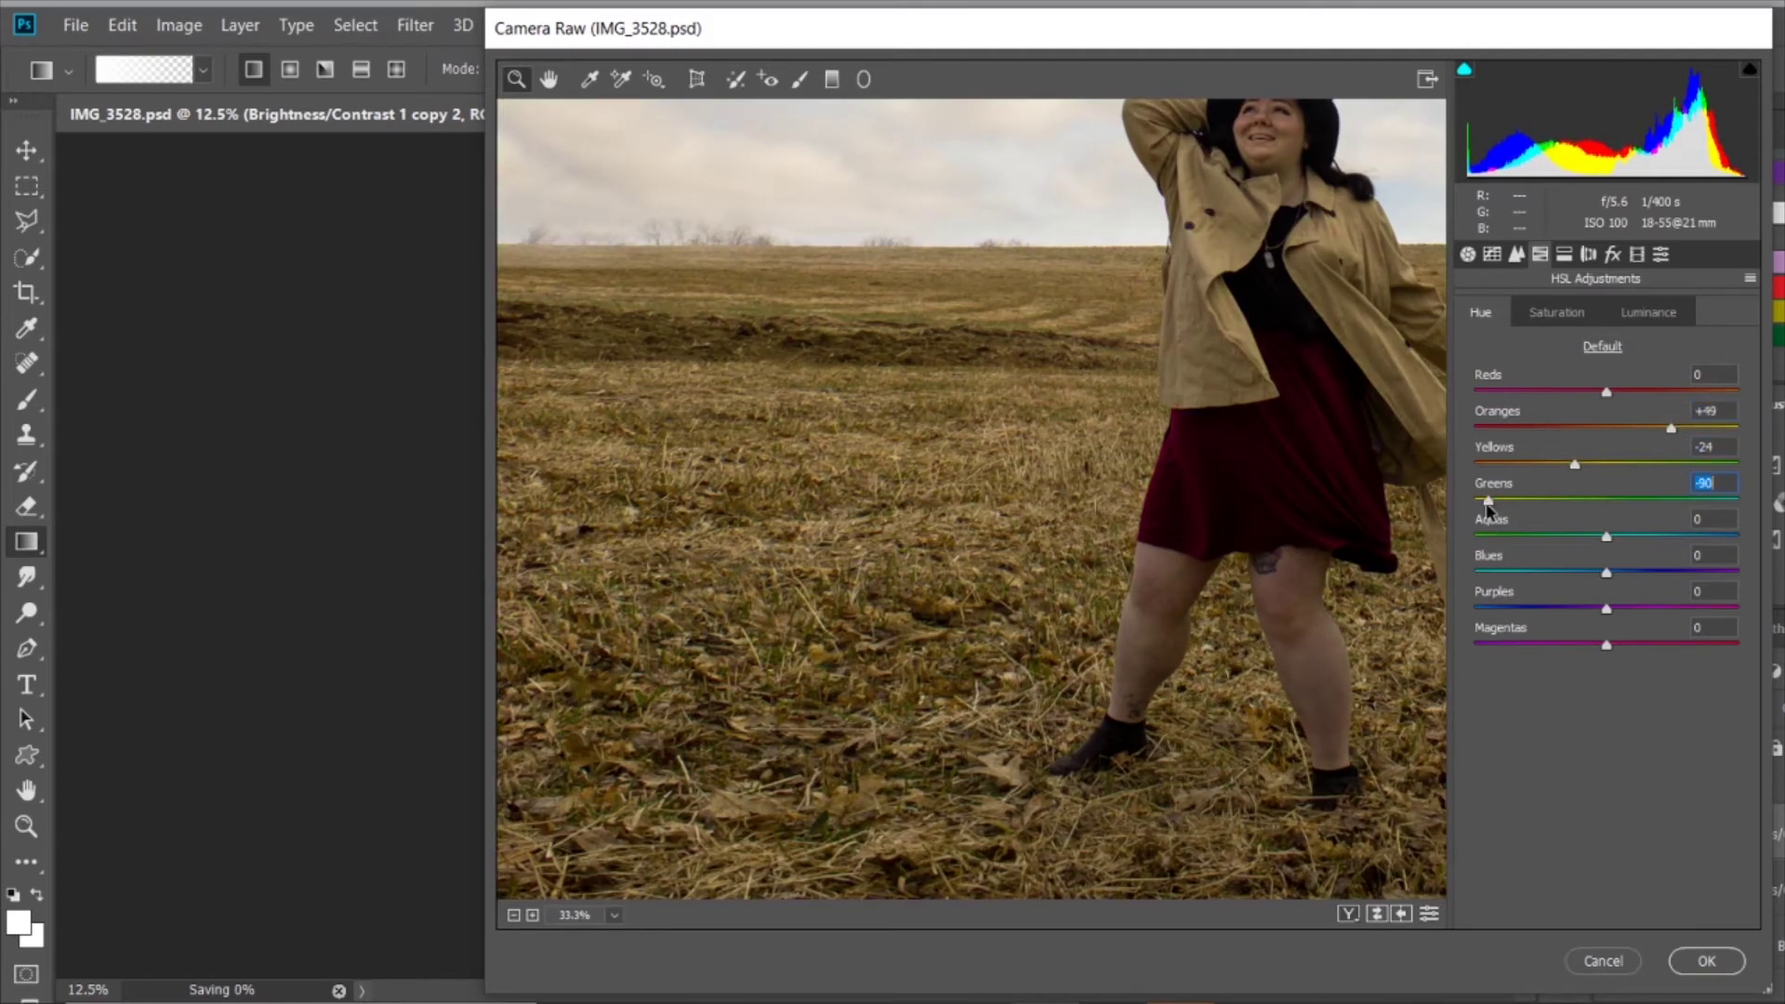
left_click(1648, 311)
left_click_drag(1618, 463, 1697, 459)
left_click(1705, 961)
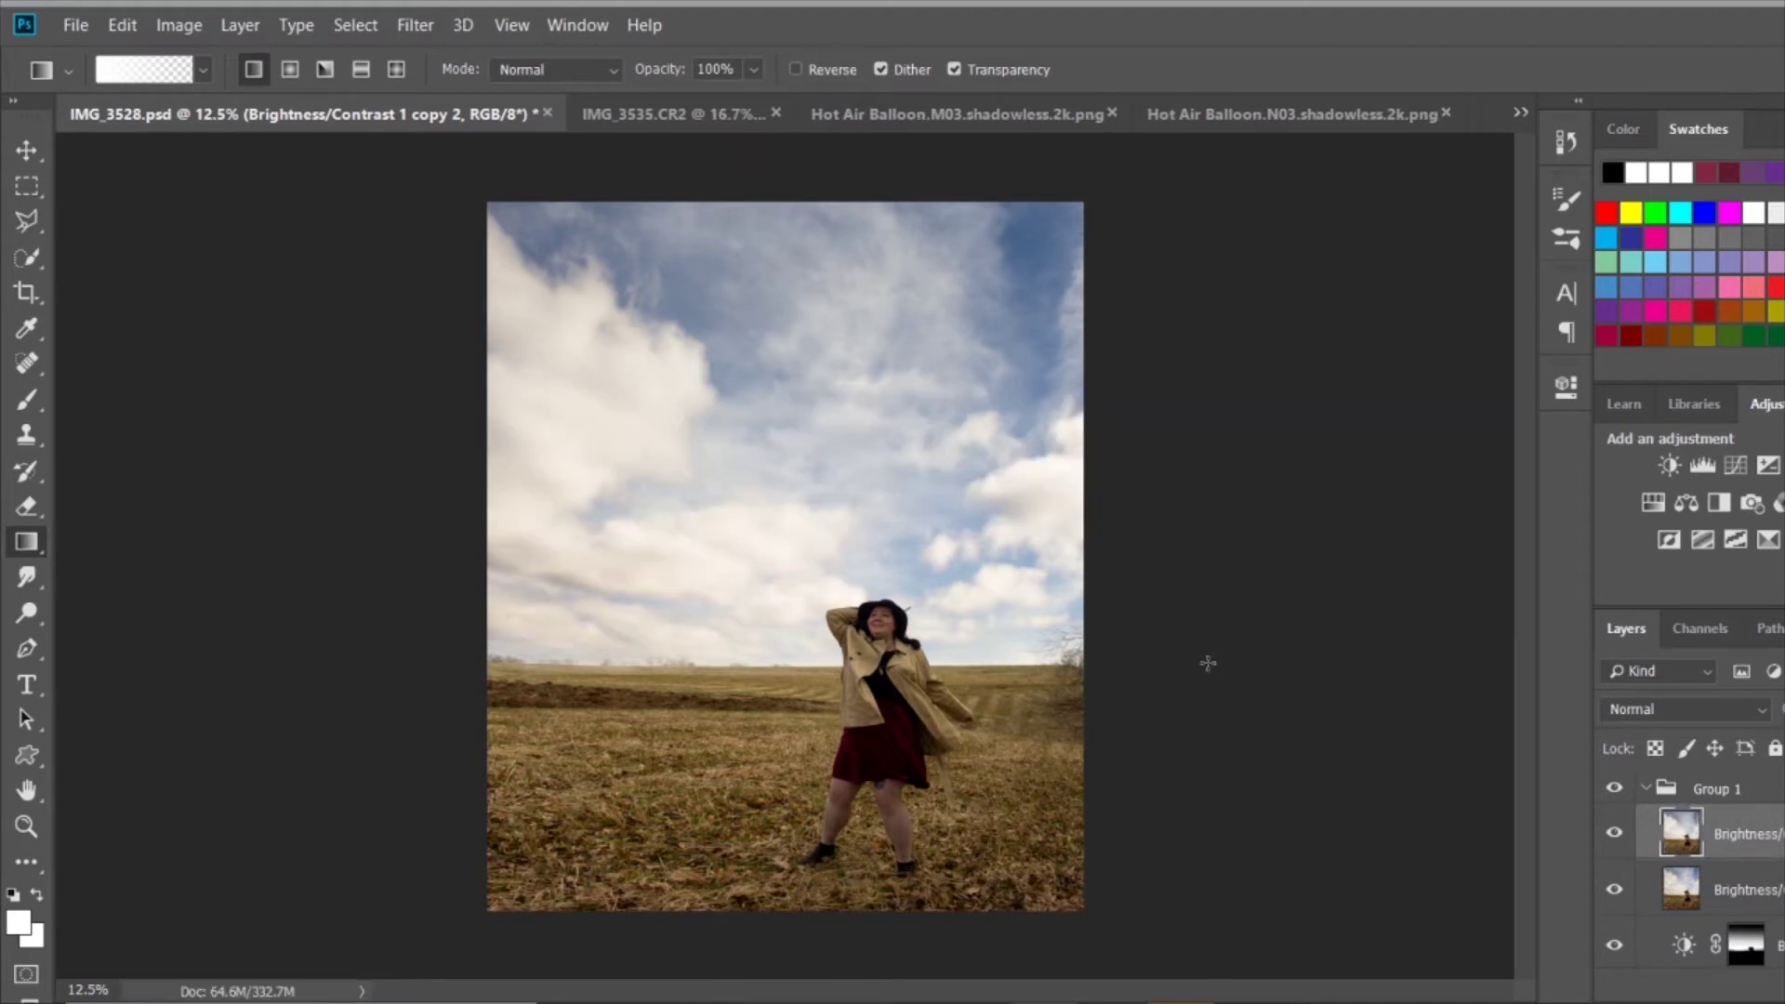
Paint the brightening layer's mask around the woman, then stamp visible into a new layer.
left_click(1618, 842)
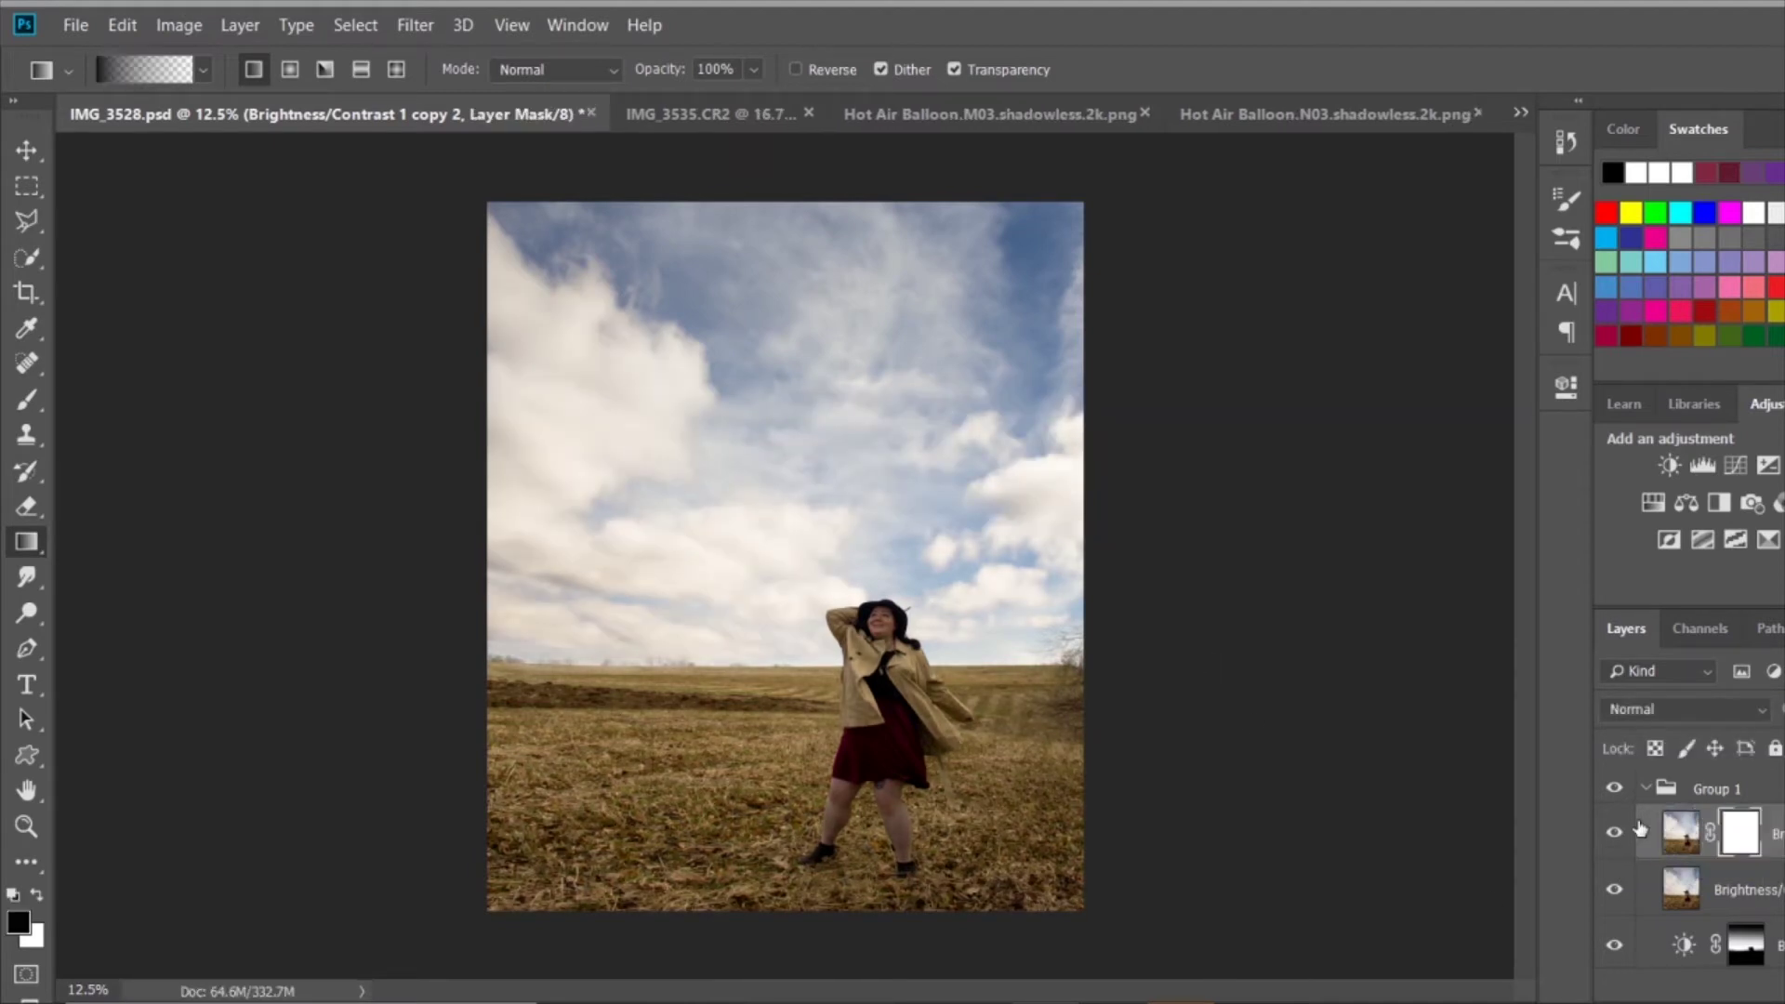
key("ctrl+plus")
key("ctrl+plus")
key("ctrl+plus")
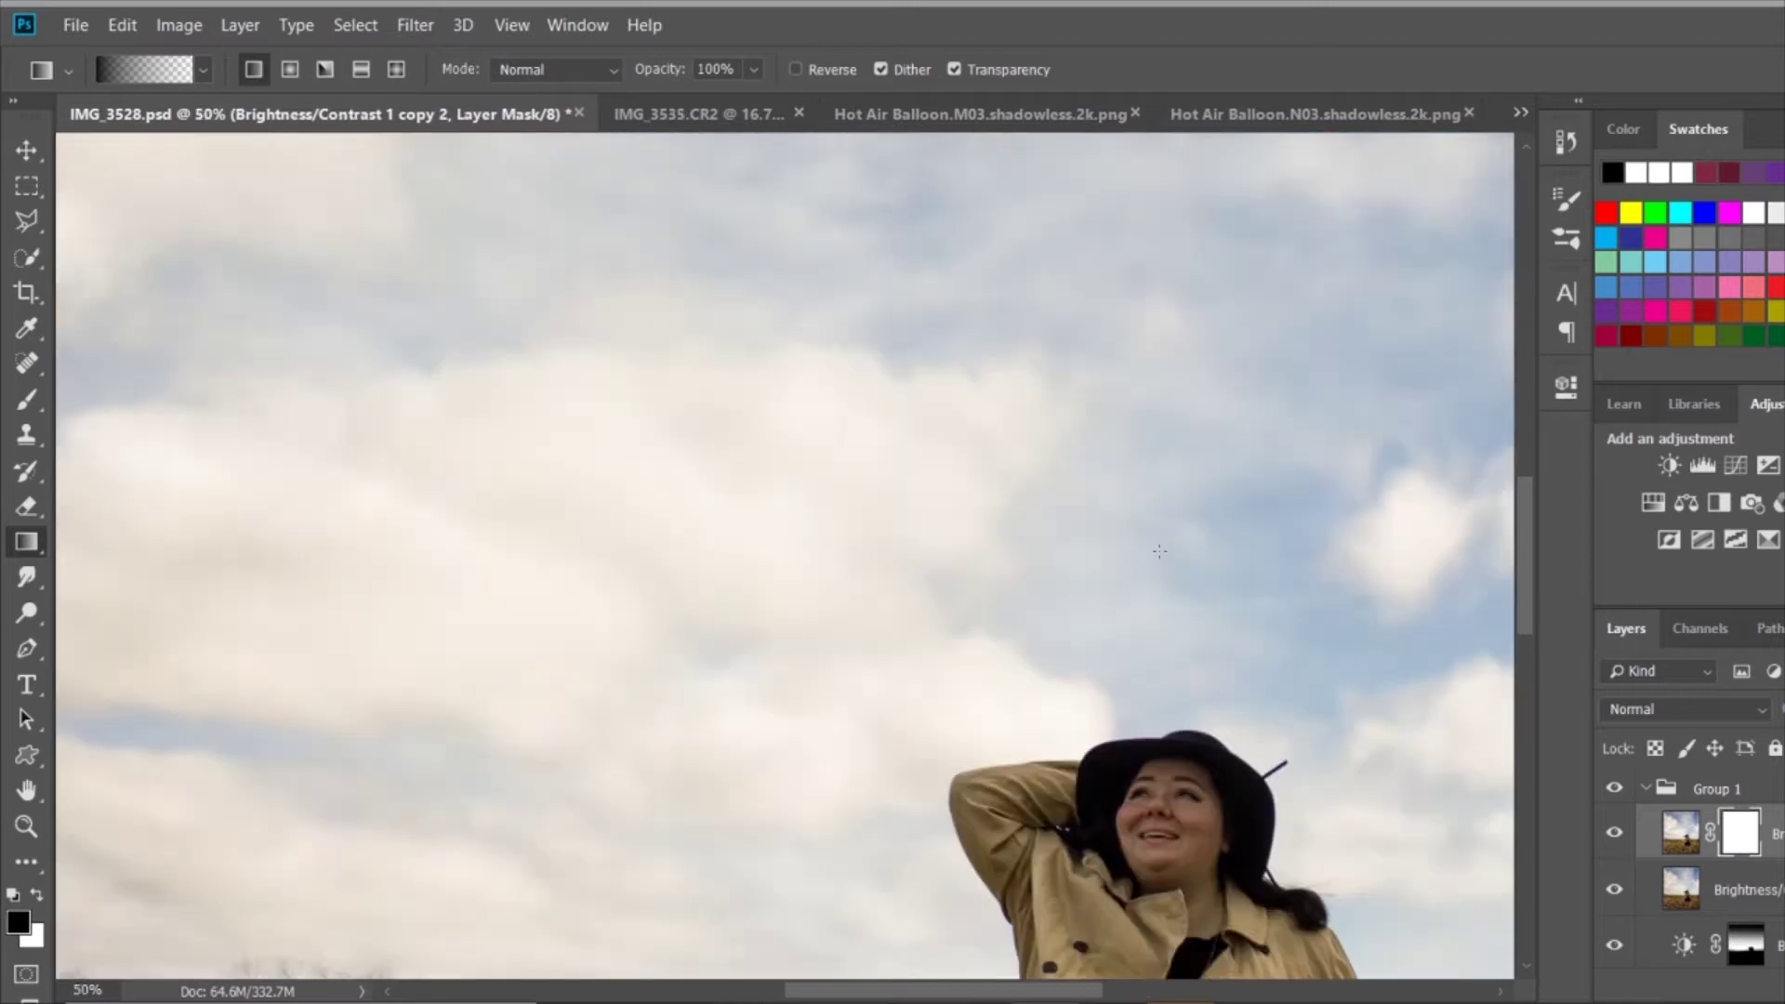
key("b")
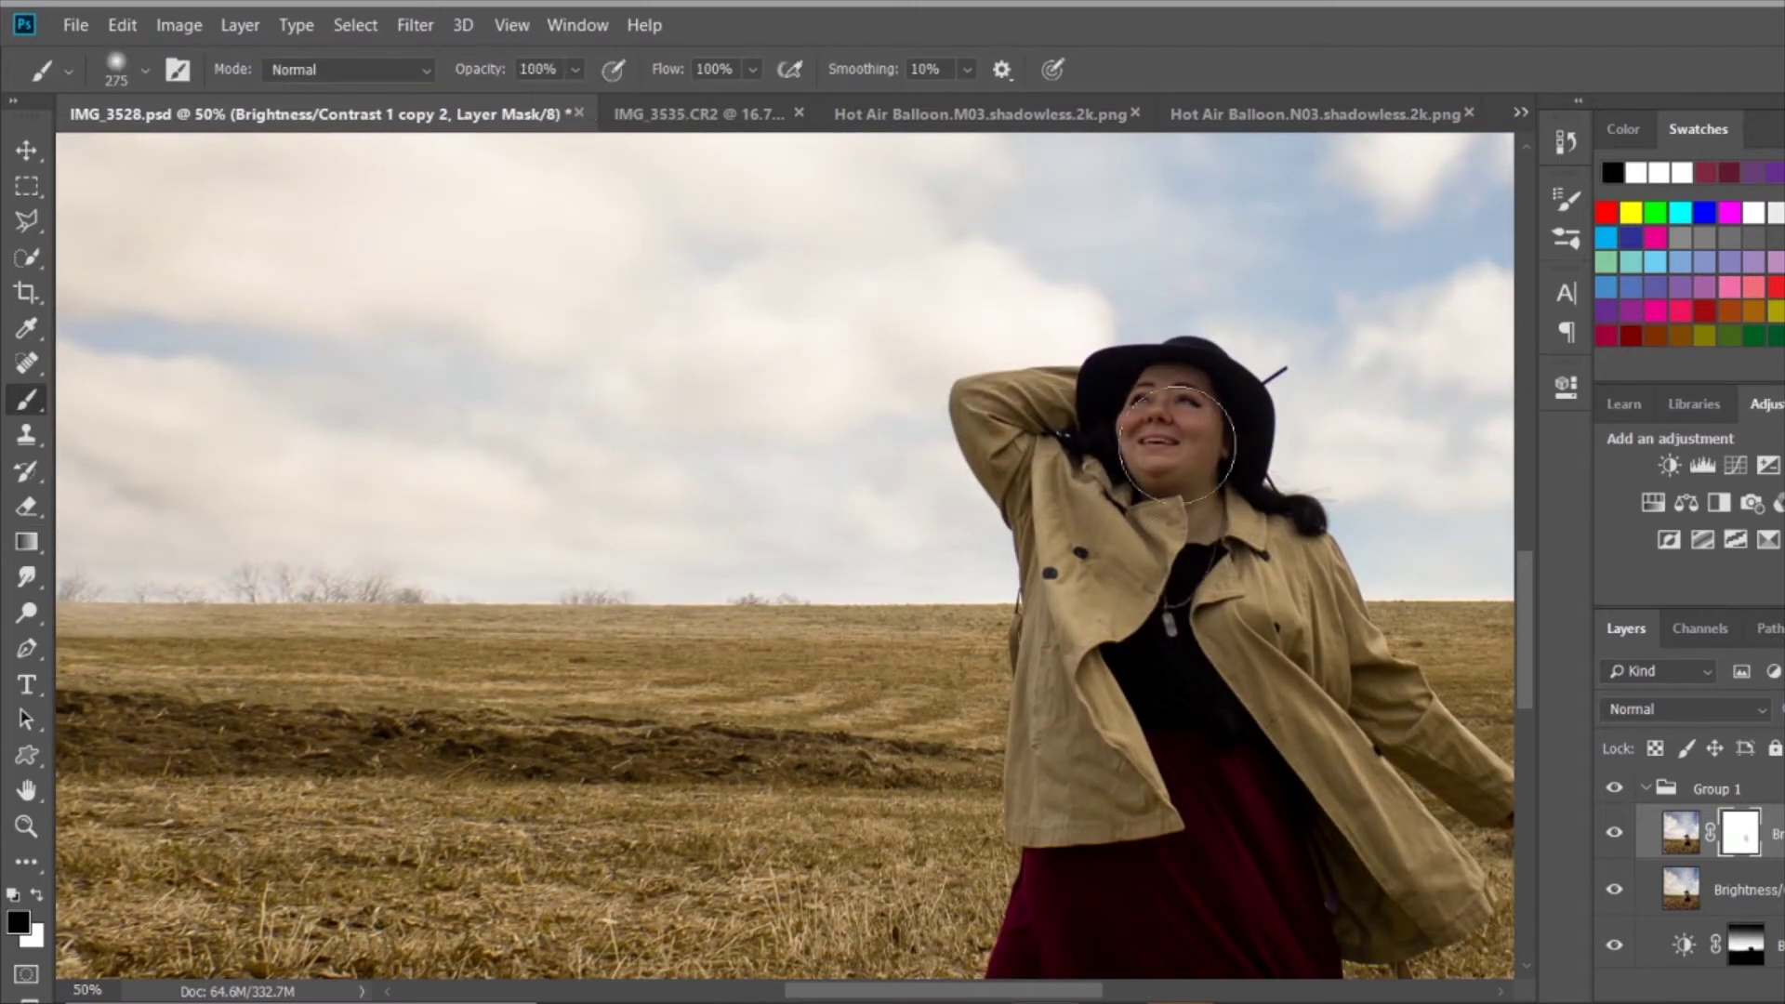
key("bracketleft")
key("bracketleft")
key("bracketleft")
scroll(1283, 771, "right", 5)
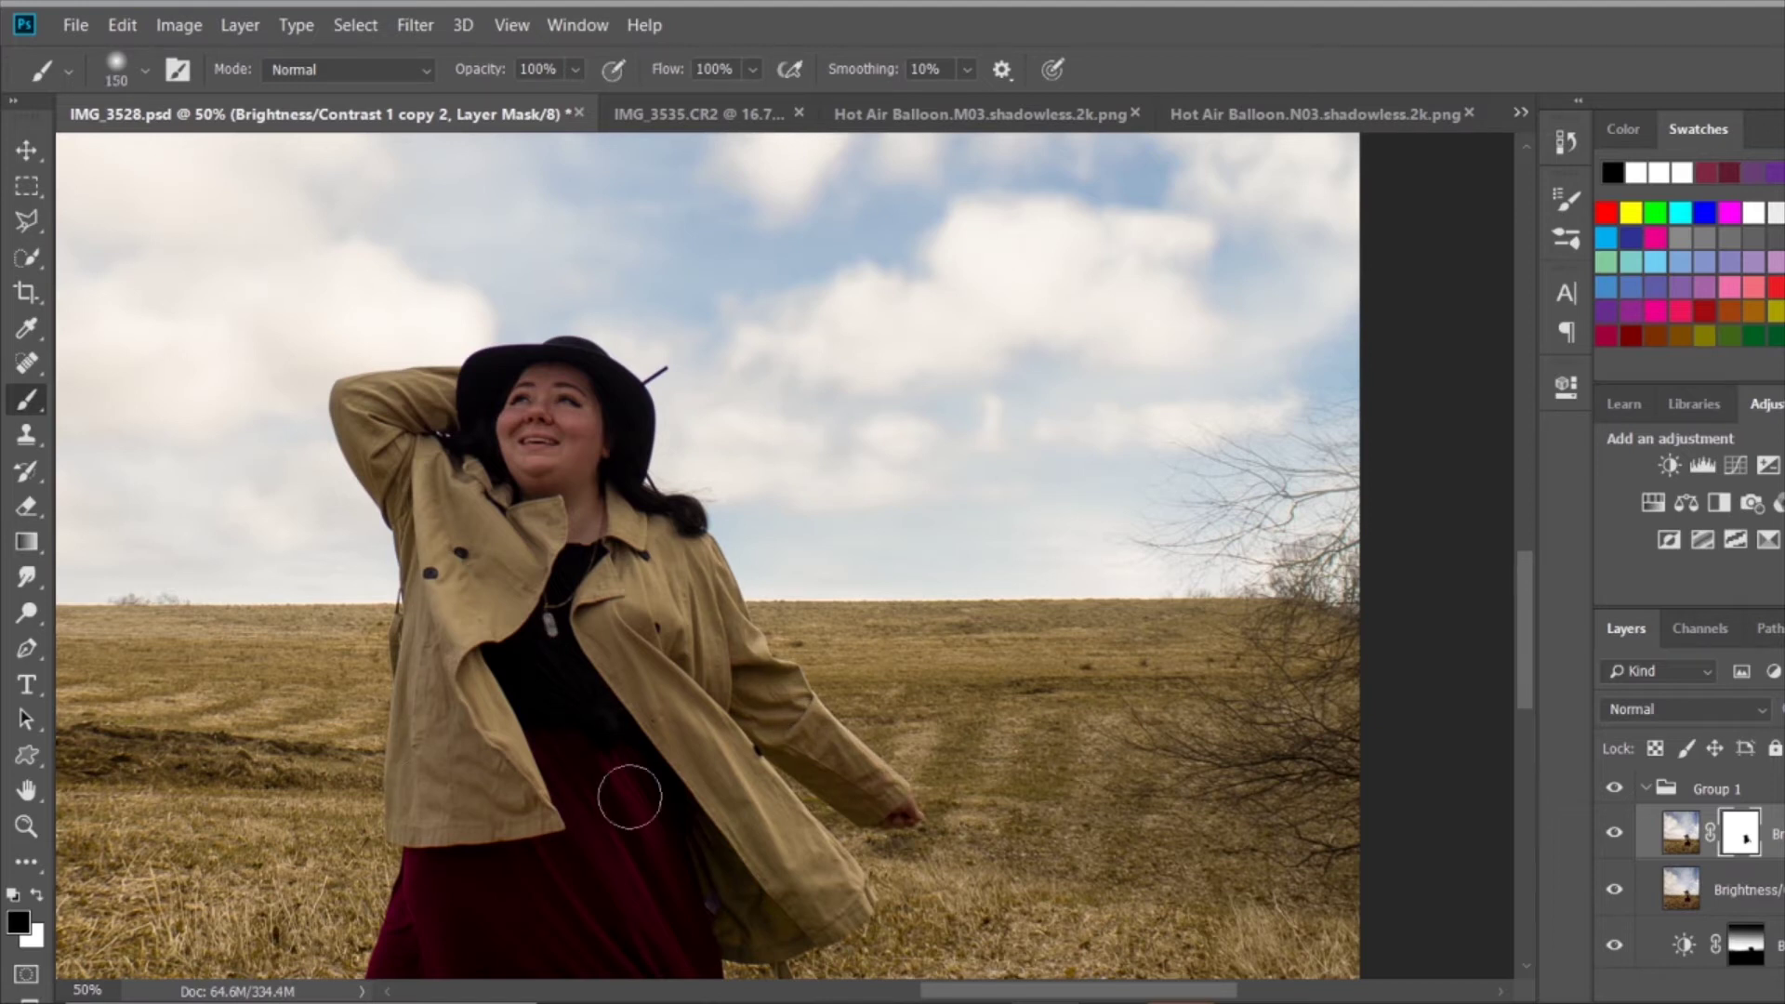
scroll(410, 495, "down", 5)
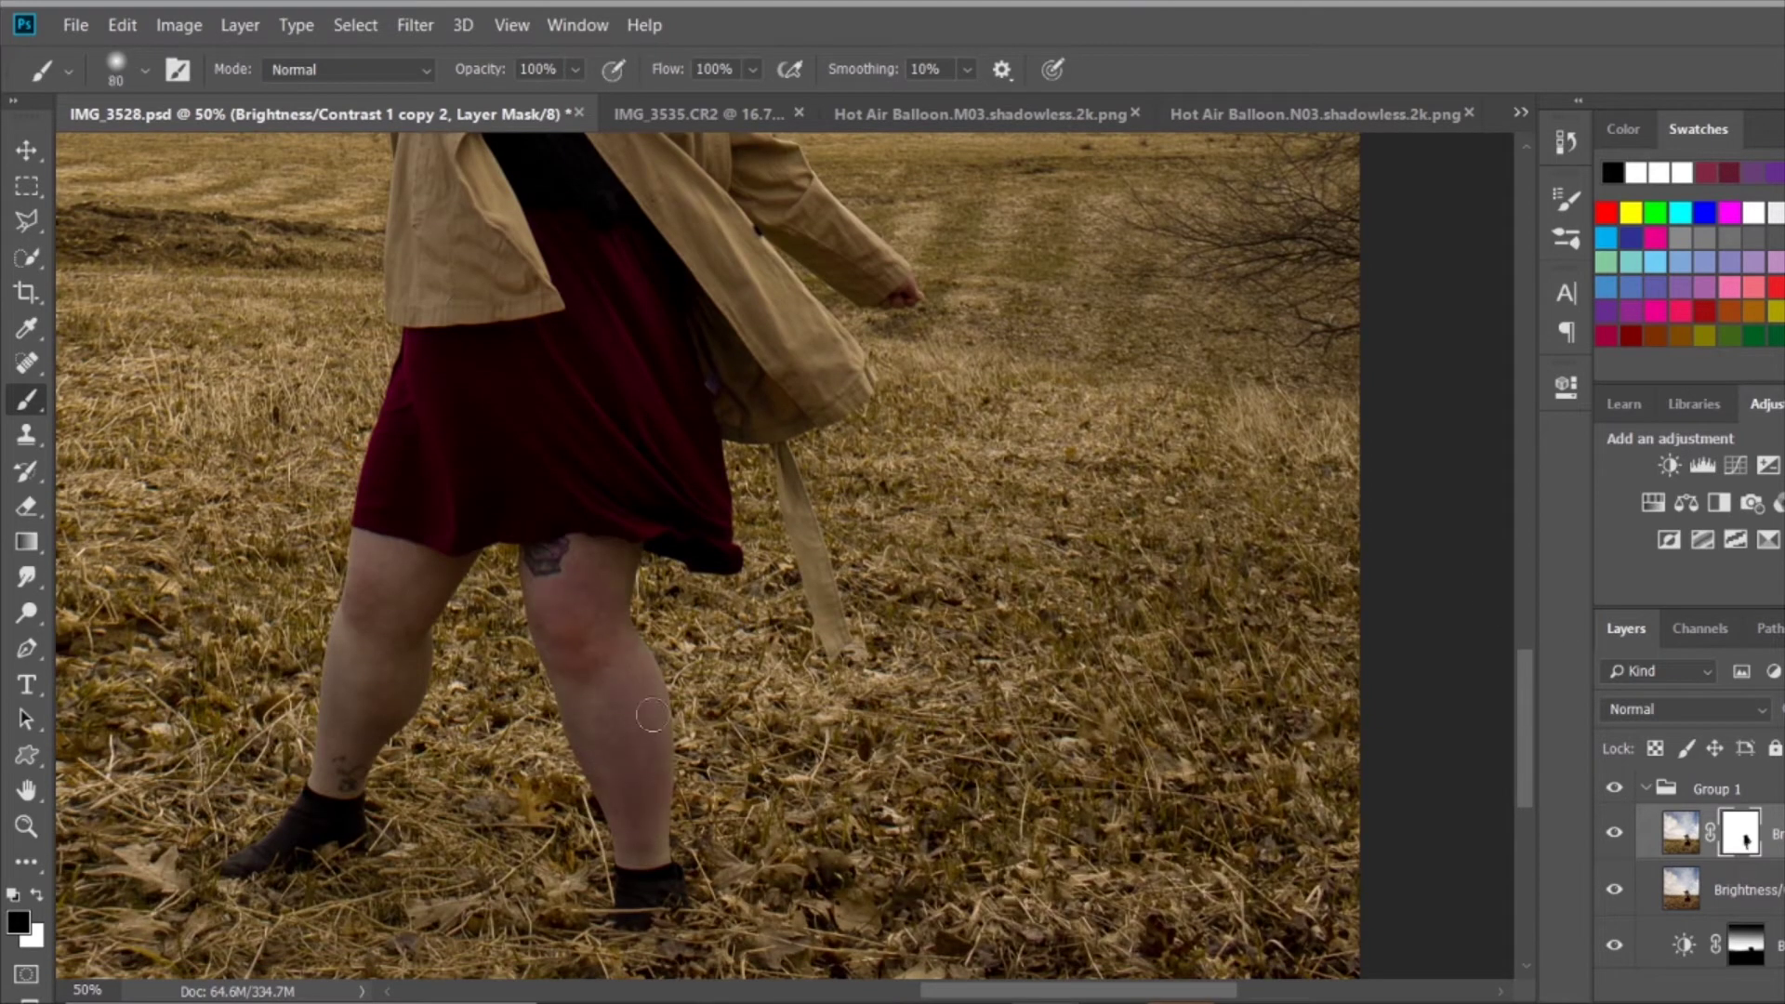
key("ctrl+0")
left_click(1614, 833)
left_click(1614, 833)
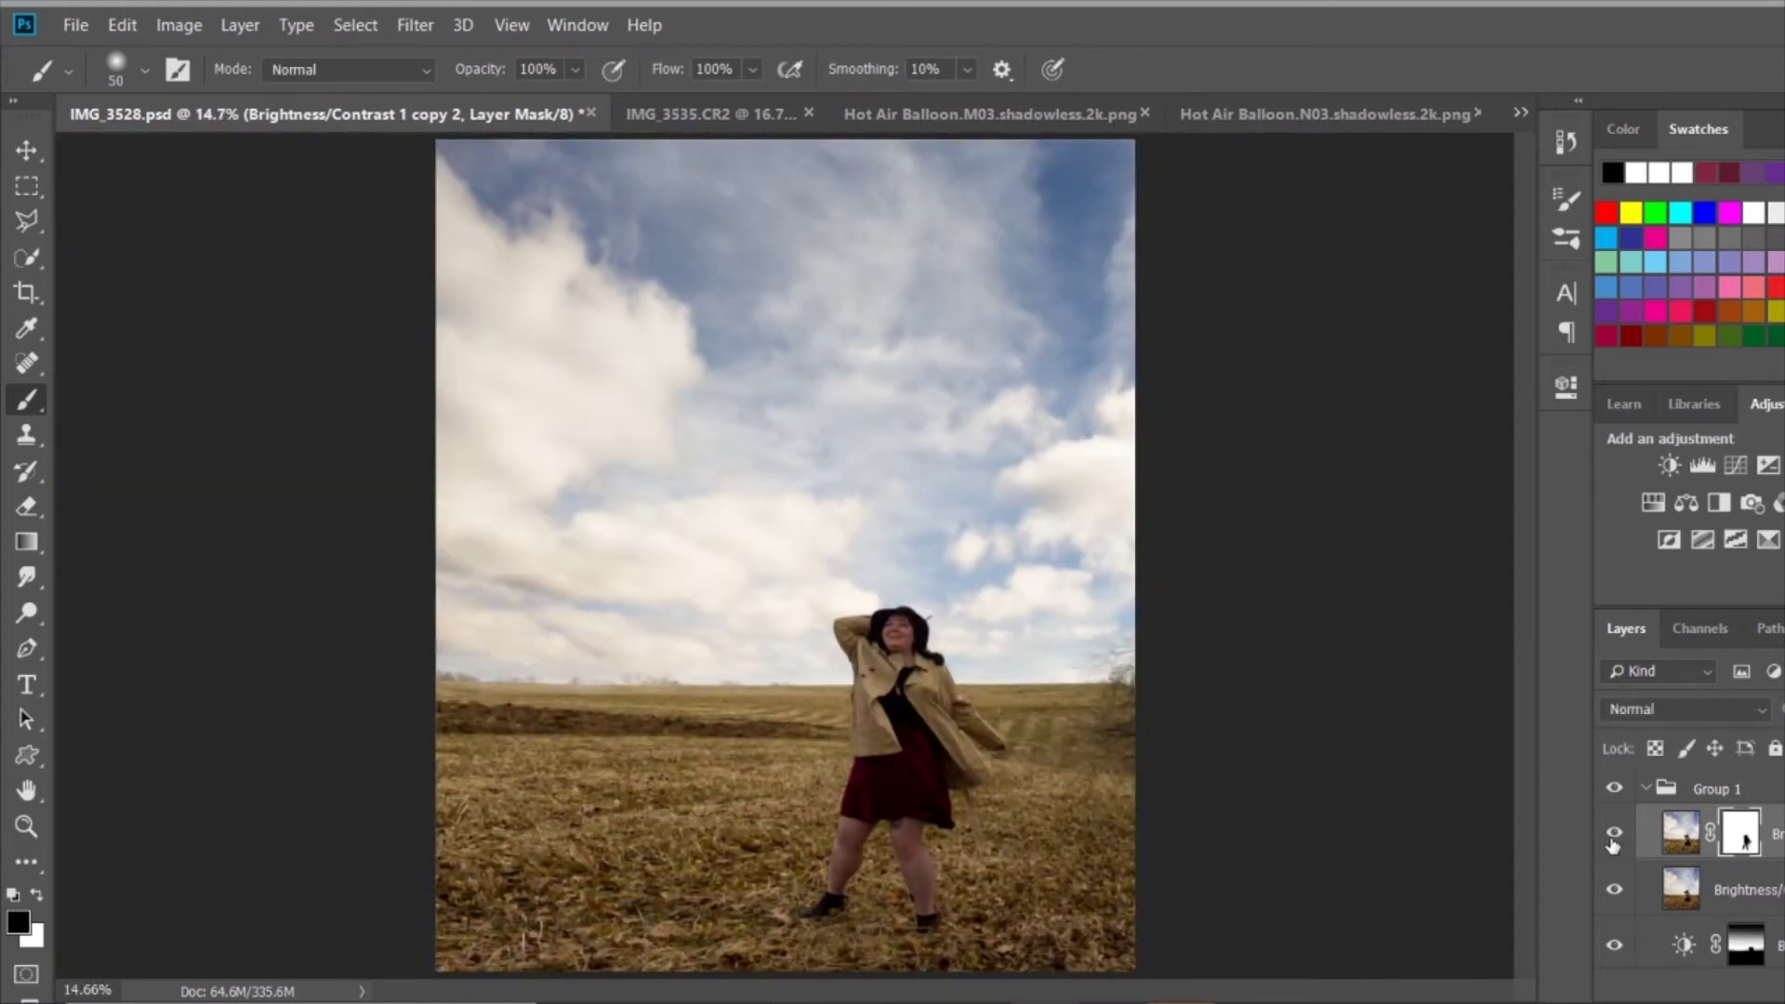
key("ctrl+2")
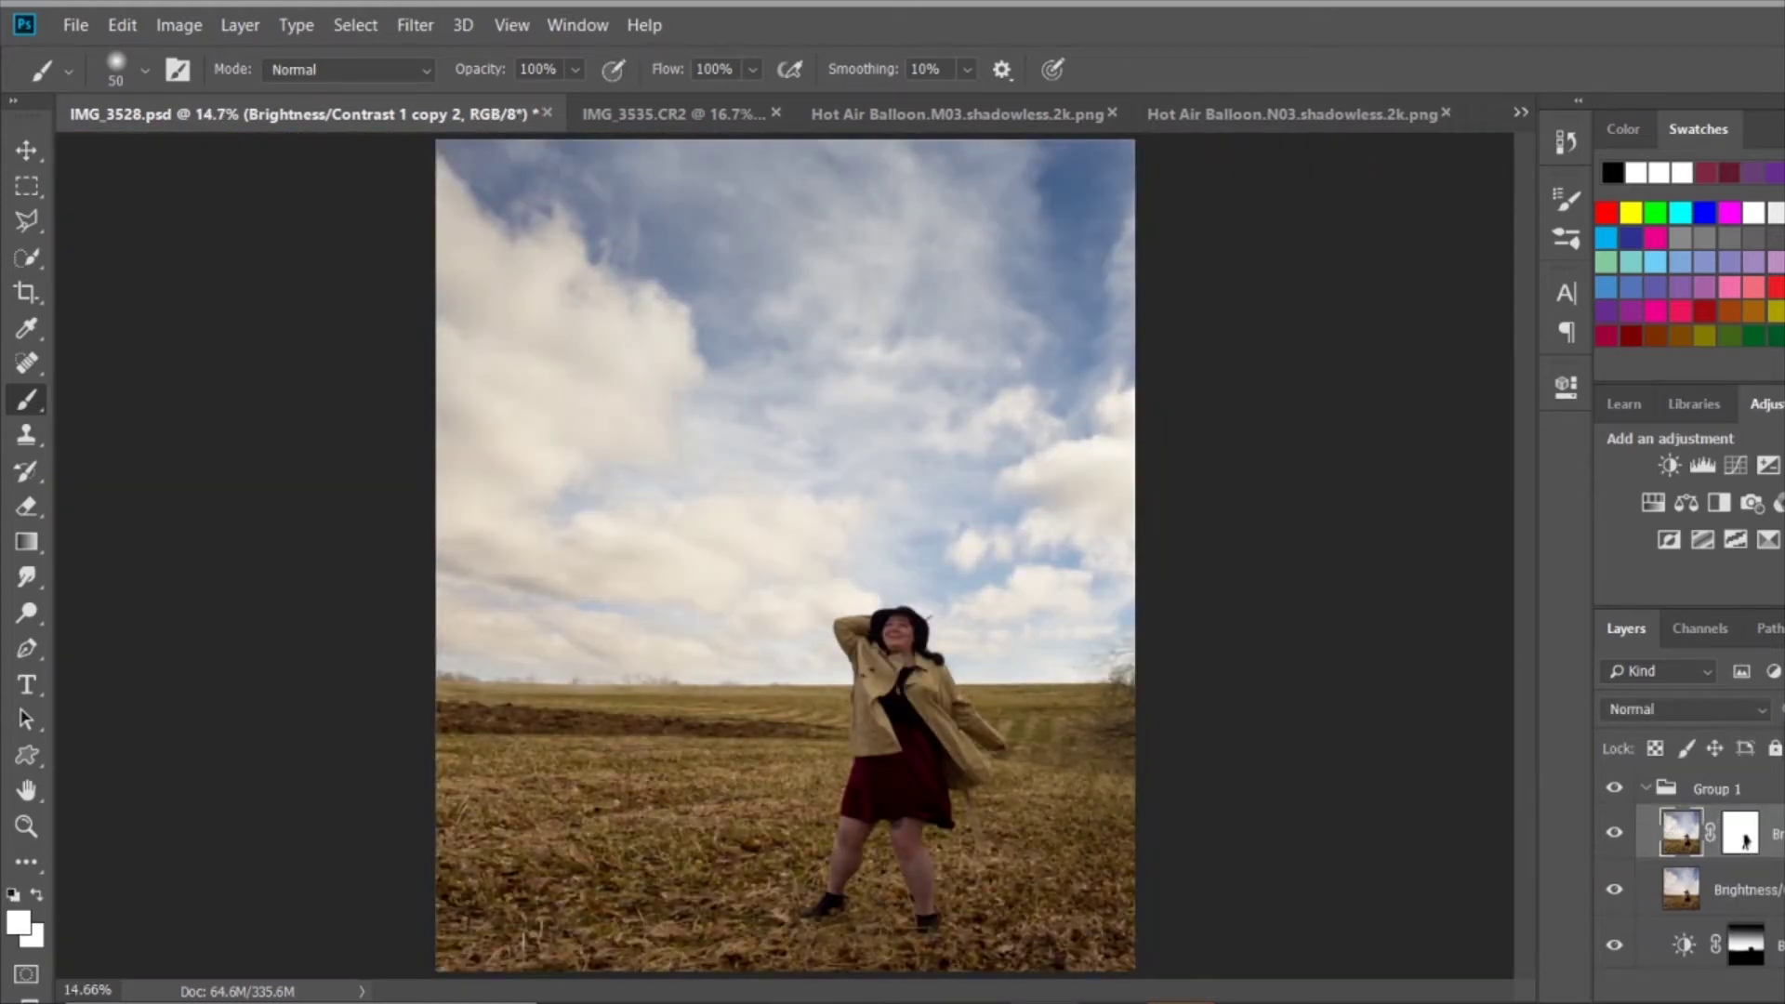
key("ctrl+shift+alt+e")
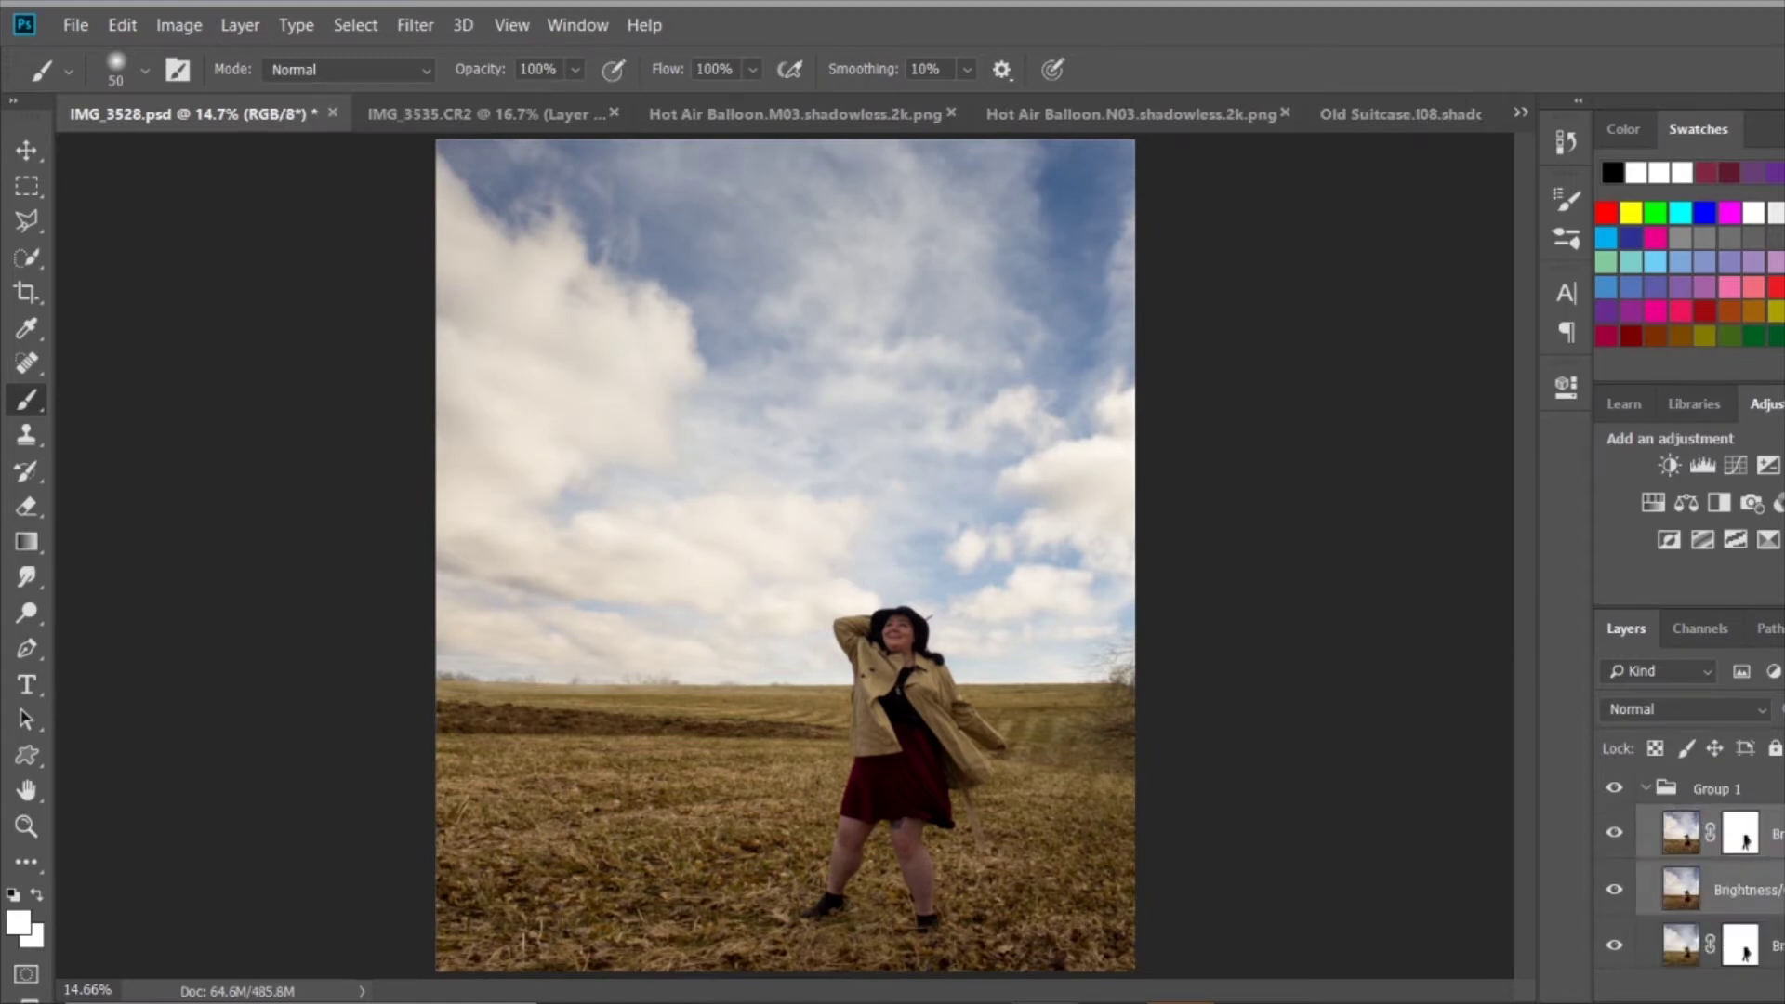
Add a second Brightness/Contrast layer and paint its mask onto the woman.
left_click(1669, 464)
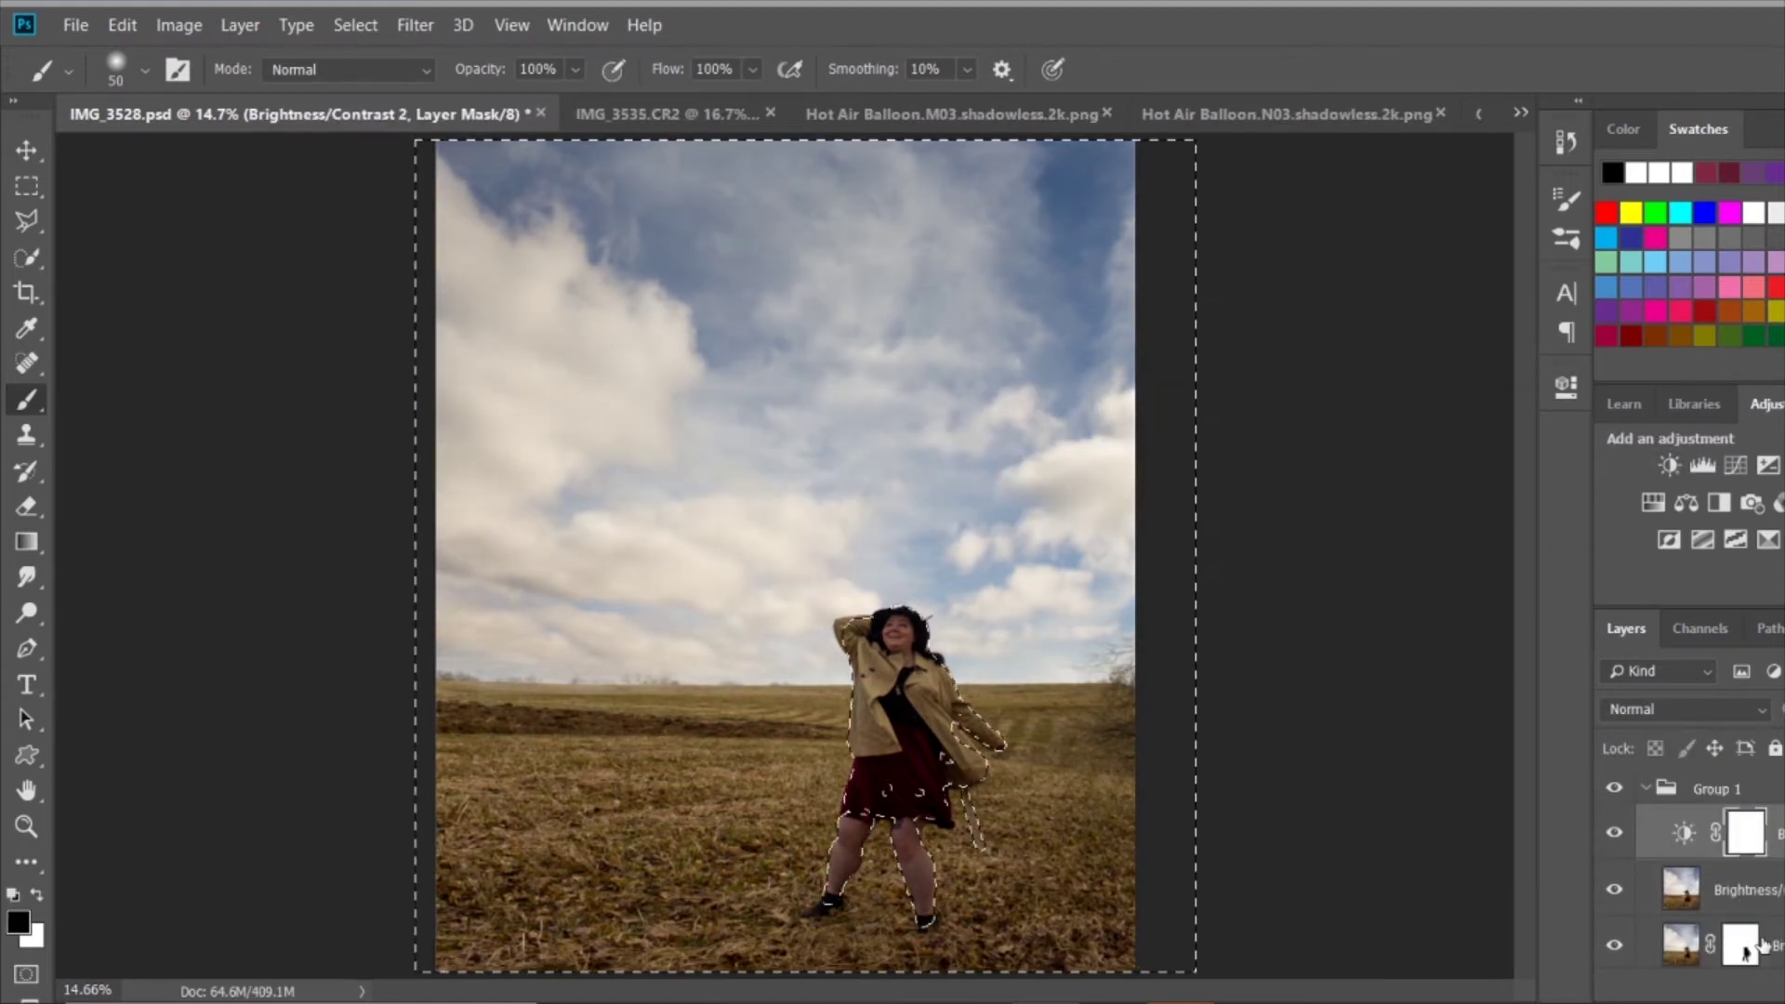
key("ctrl+plus")
key("ctrl+plus")
key("ctrl+plus")
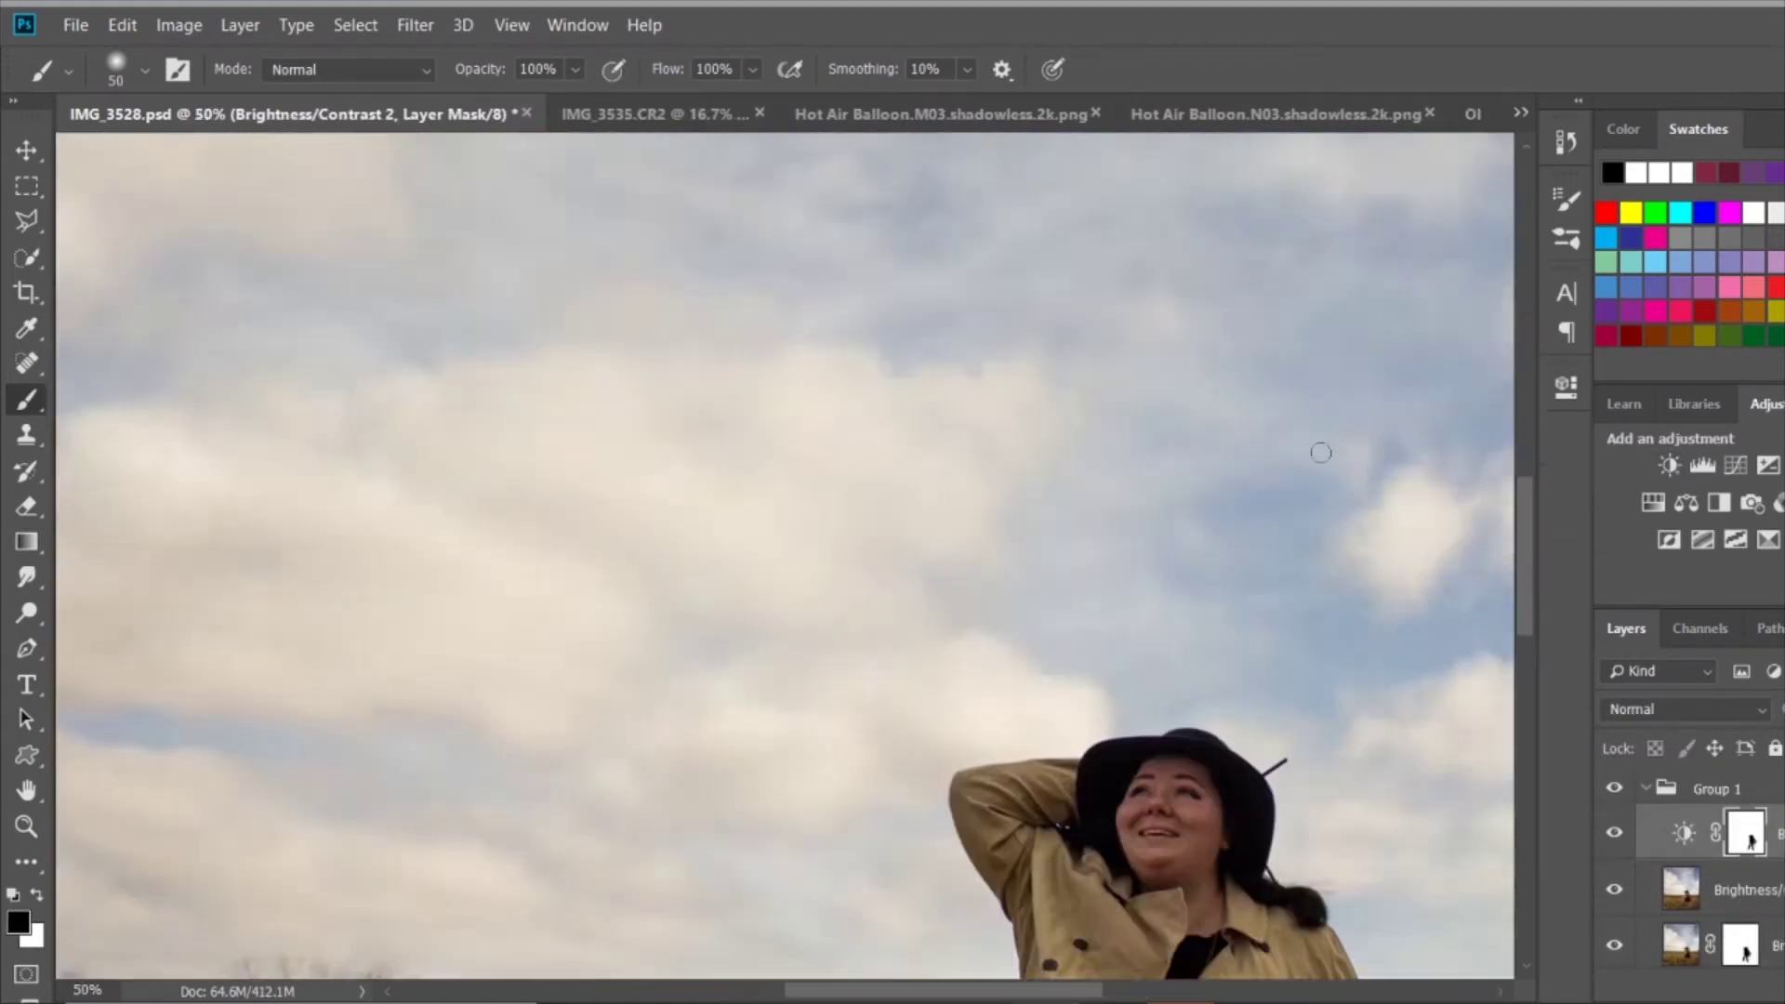
scroll(1327, 450, "down", 5)
key("bracketright")
key("bracketright")
key("bracketright")
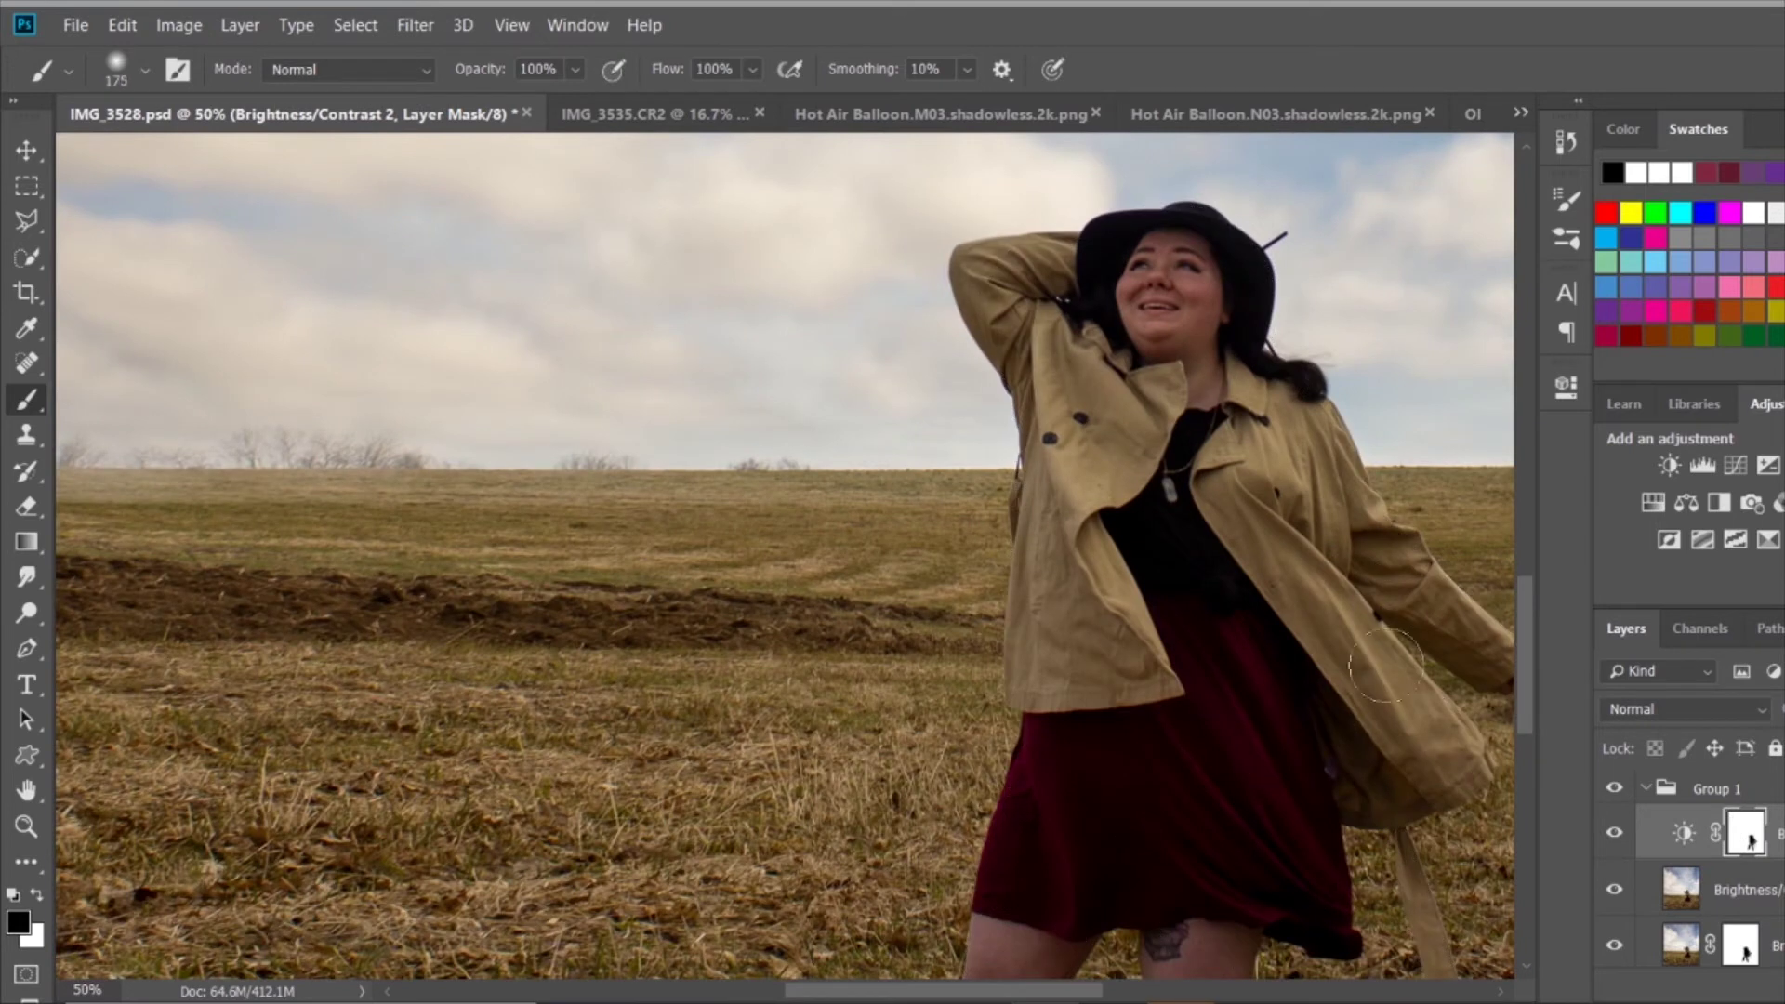
scroll(1051, 420, "down", 5)
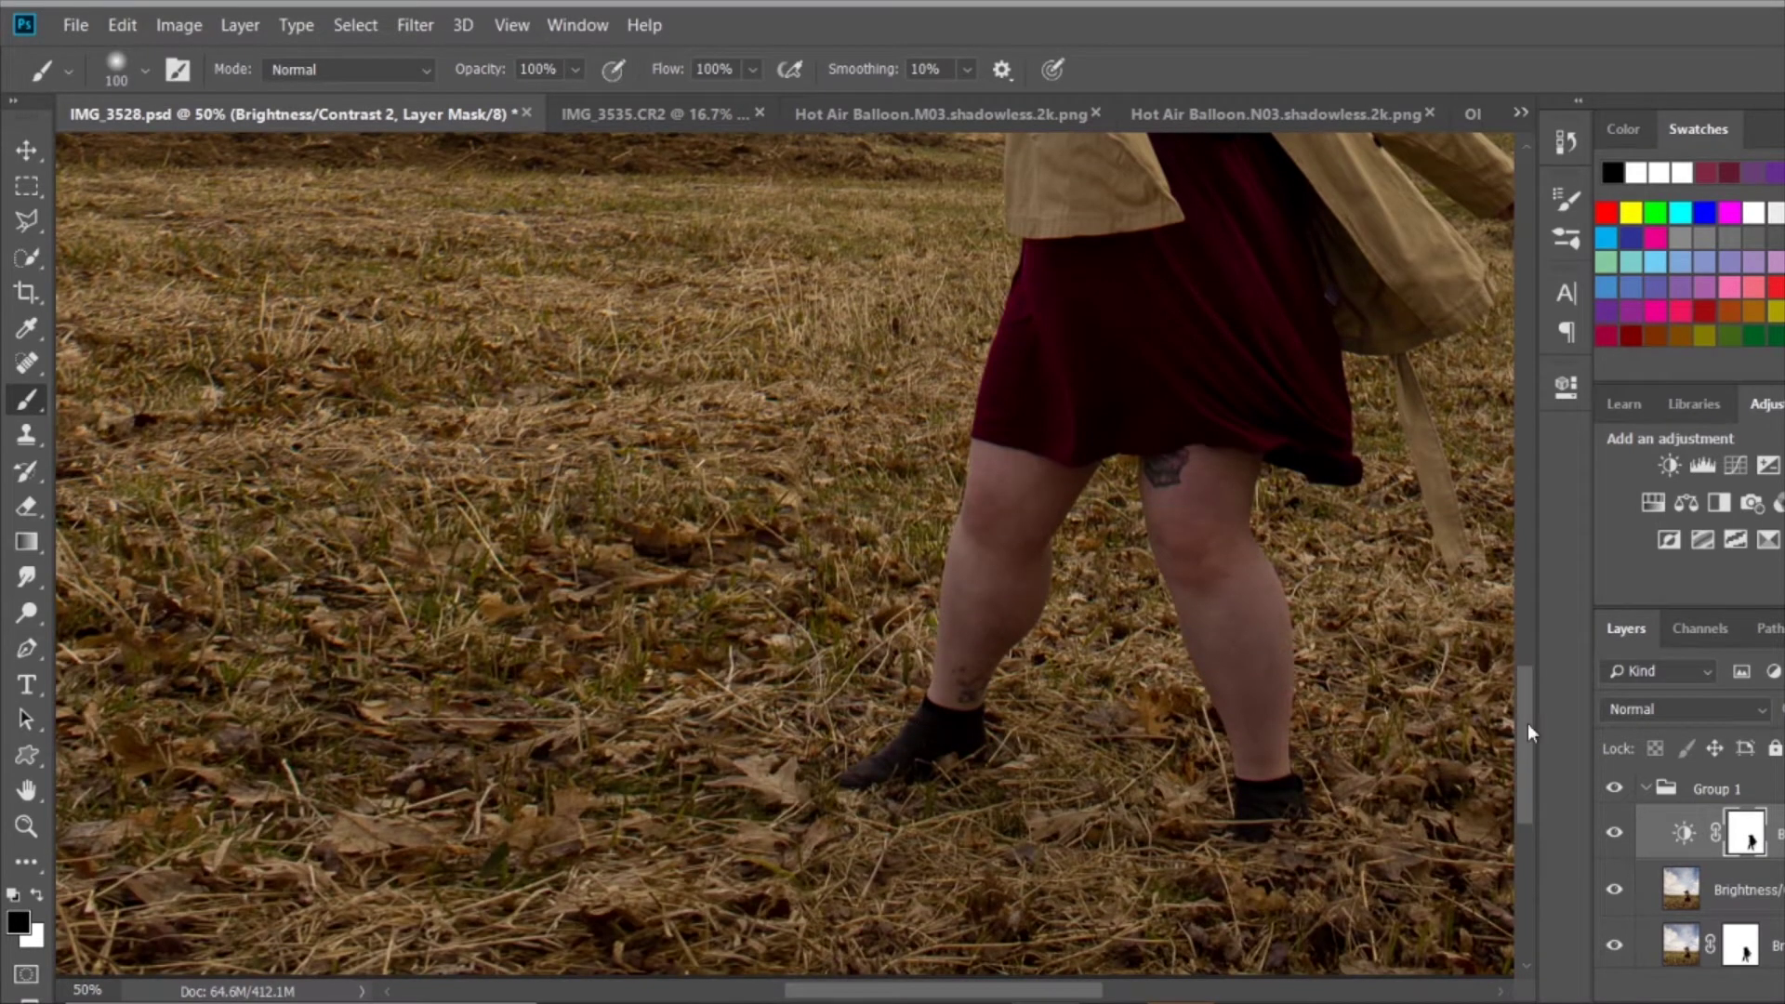
scroll(1488, 799, "up", 3)
key("bracketleft")
key("bracketleft")
key("bracketleft")
scroll(732, 415, "right", 5)
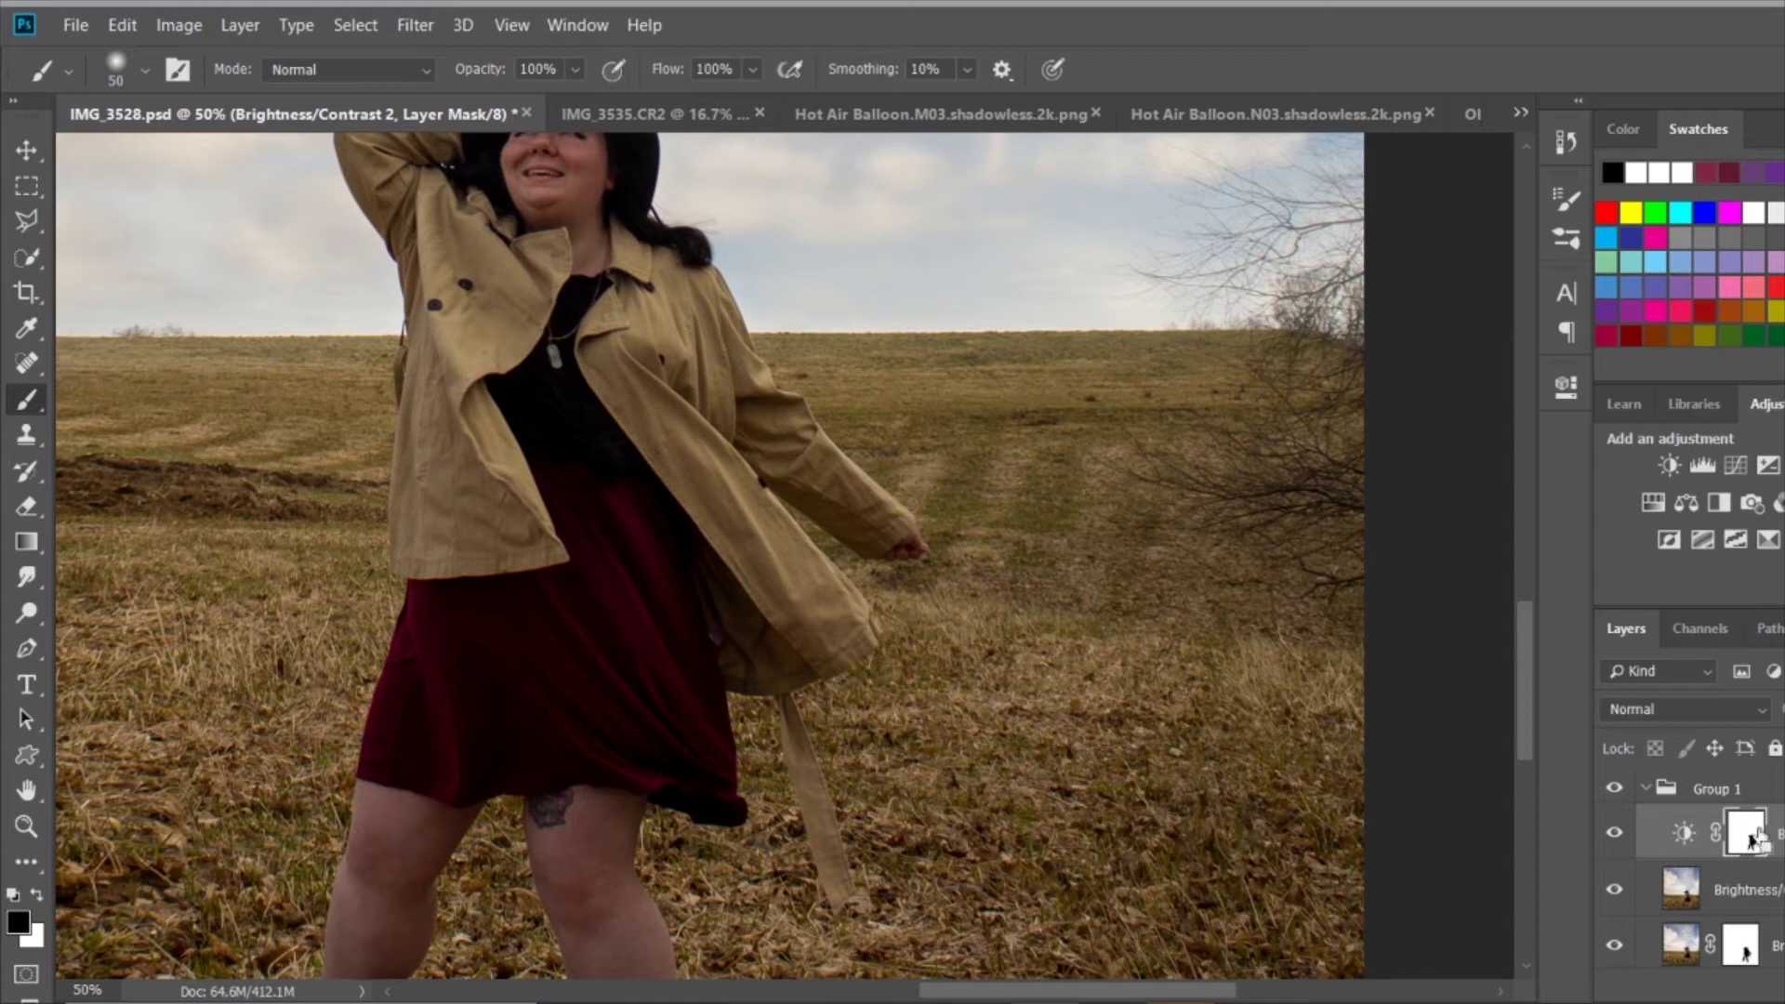
key("ctrl+0")
Stamp the visible composite into a new layer and open the Camera Raw Filter.
key("x")
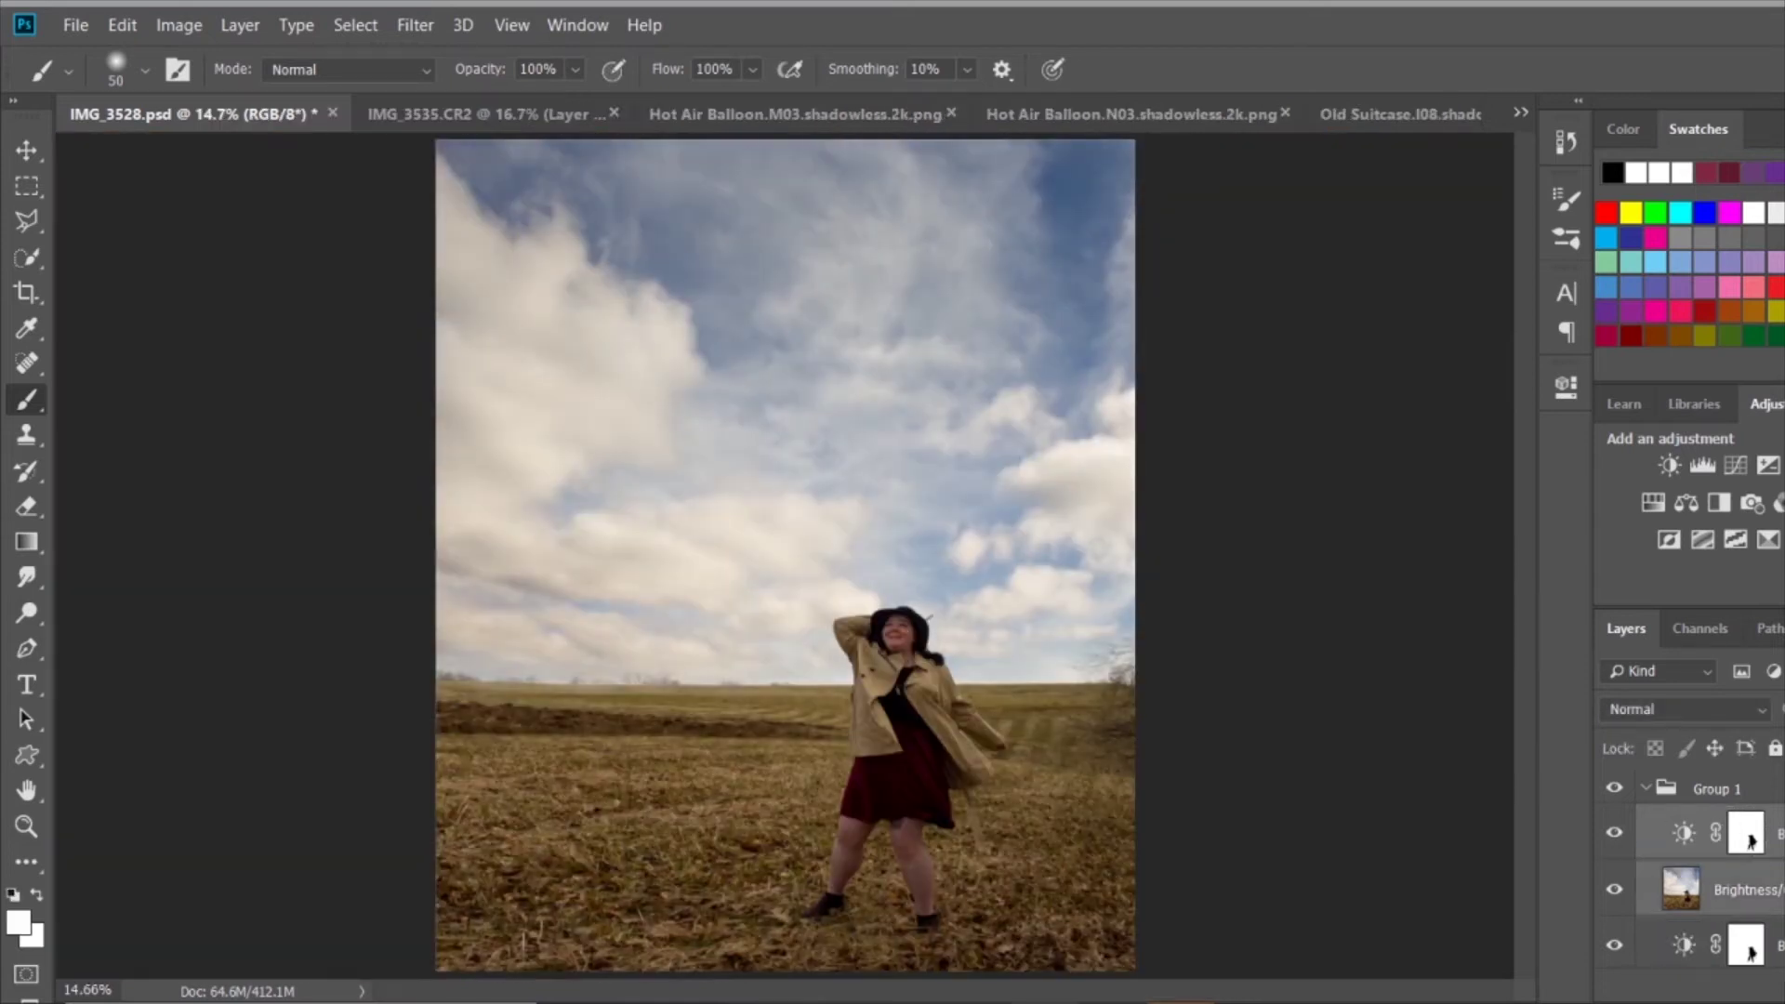
key("ctrl+alt+shift+e")
key("ctrl+shift+a")
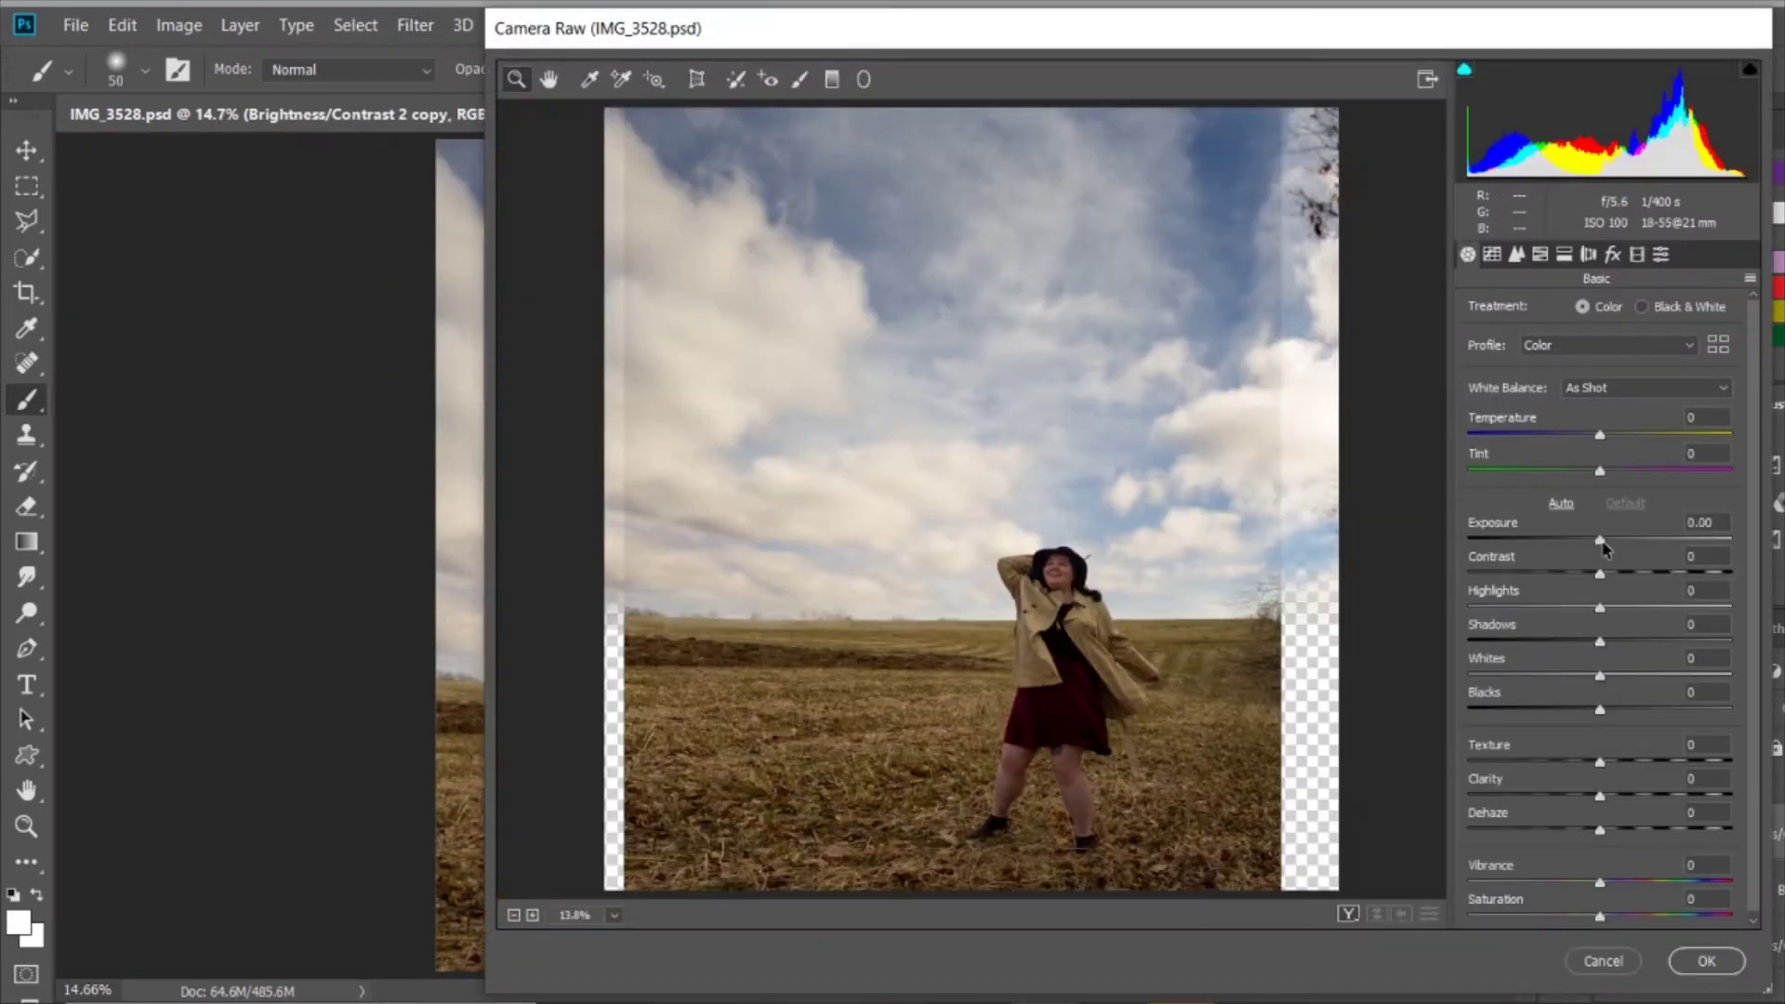
Apply Exposure +1.00, Highlights -44, Shadows +19 in Camera Raw, then paste in the suitcase.
left_click(1626, 542)
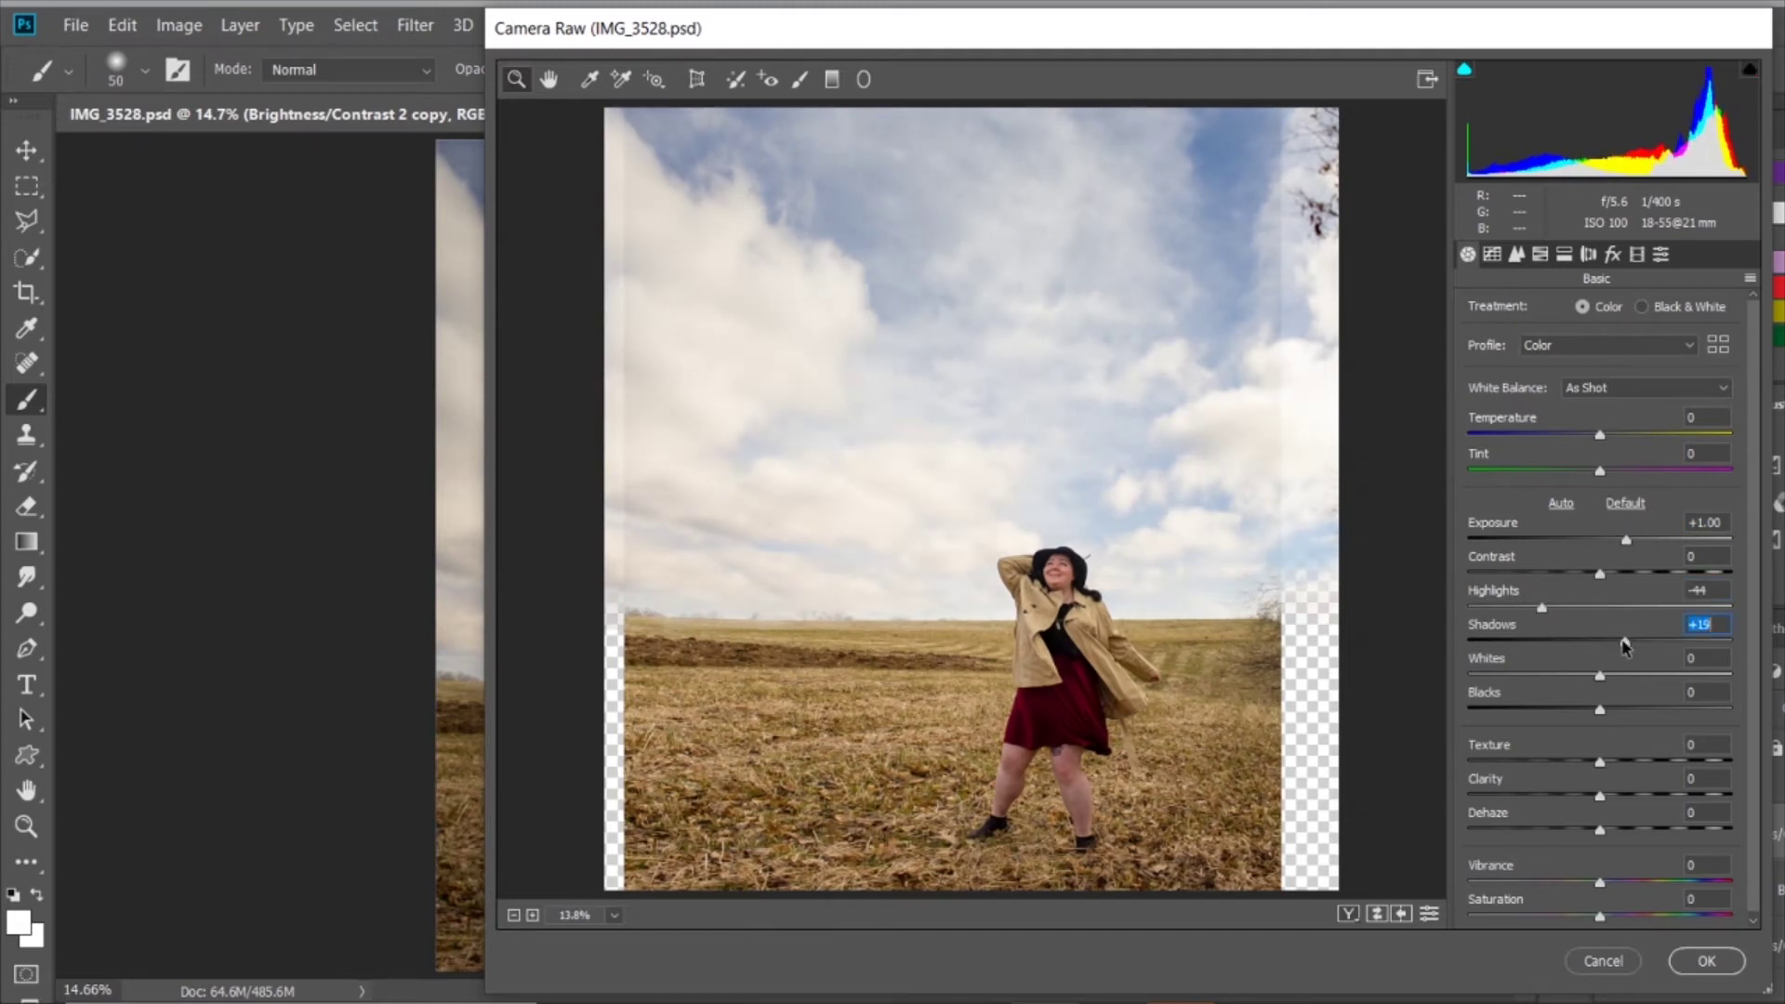
key("Return")
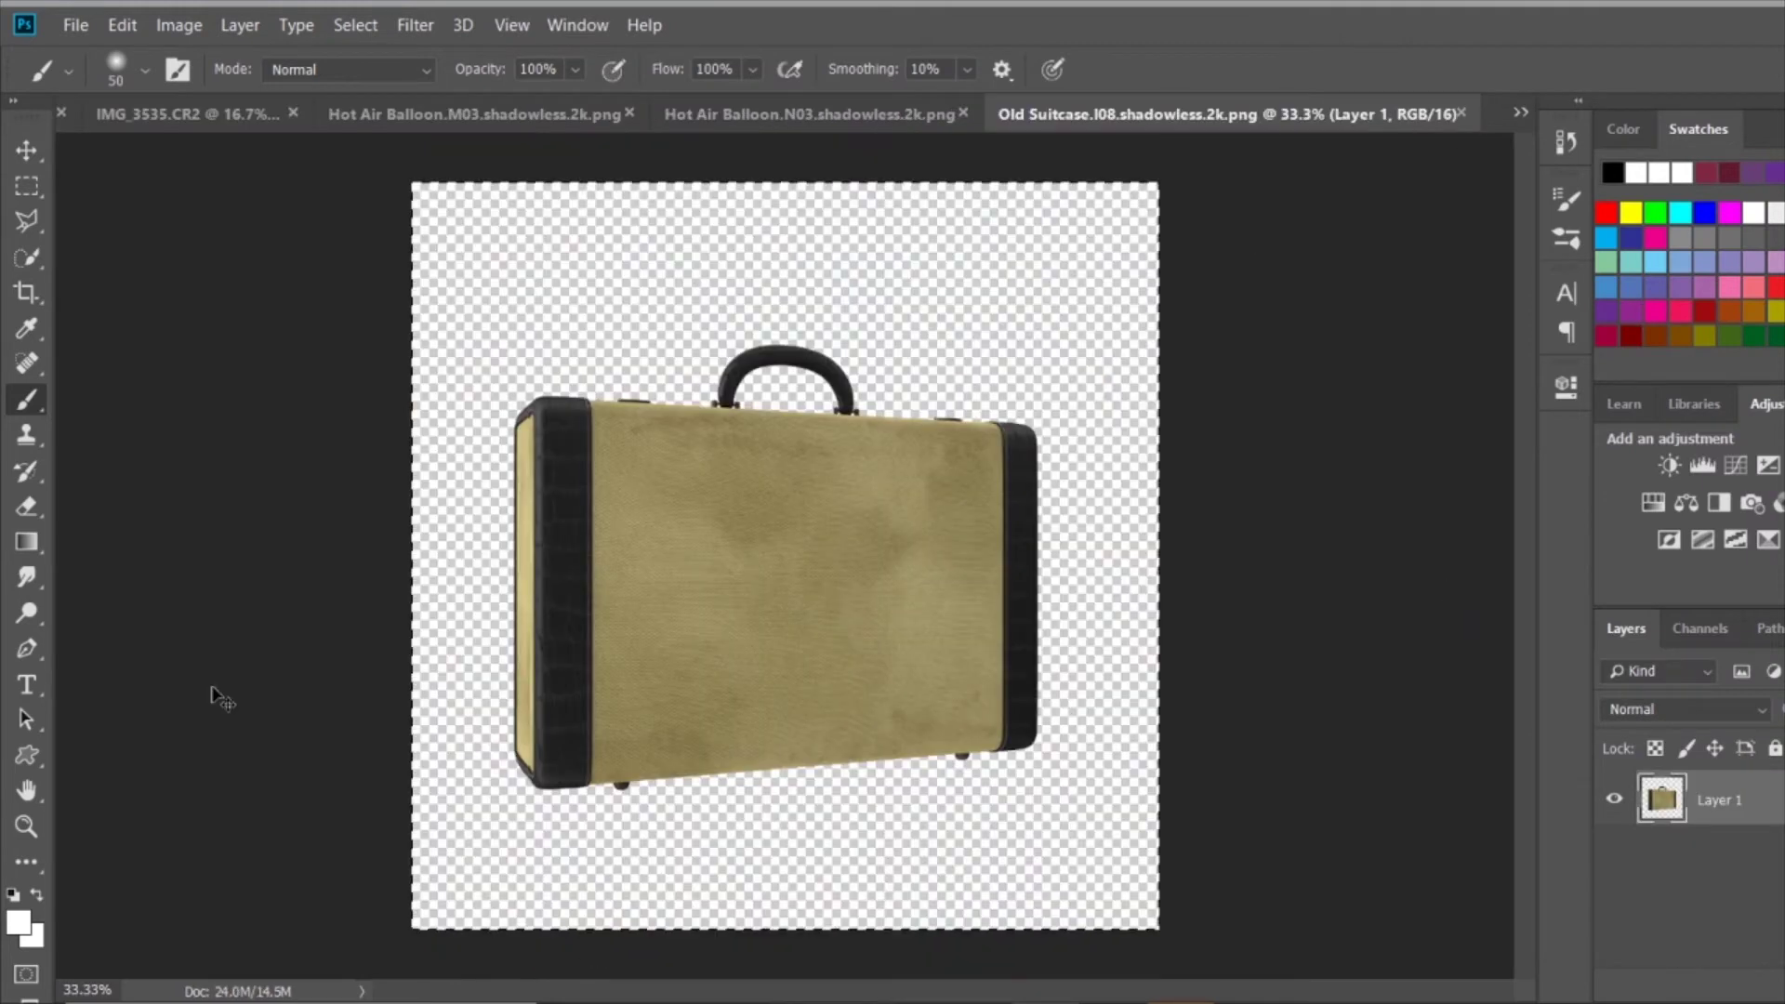
key("ctrl+v")
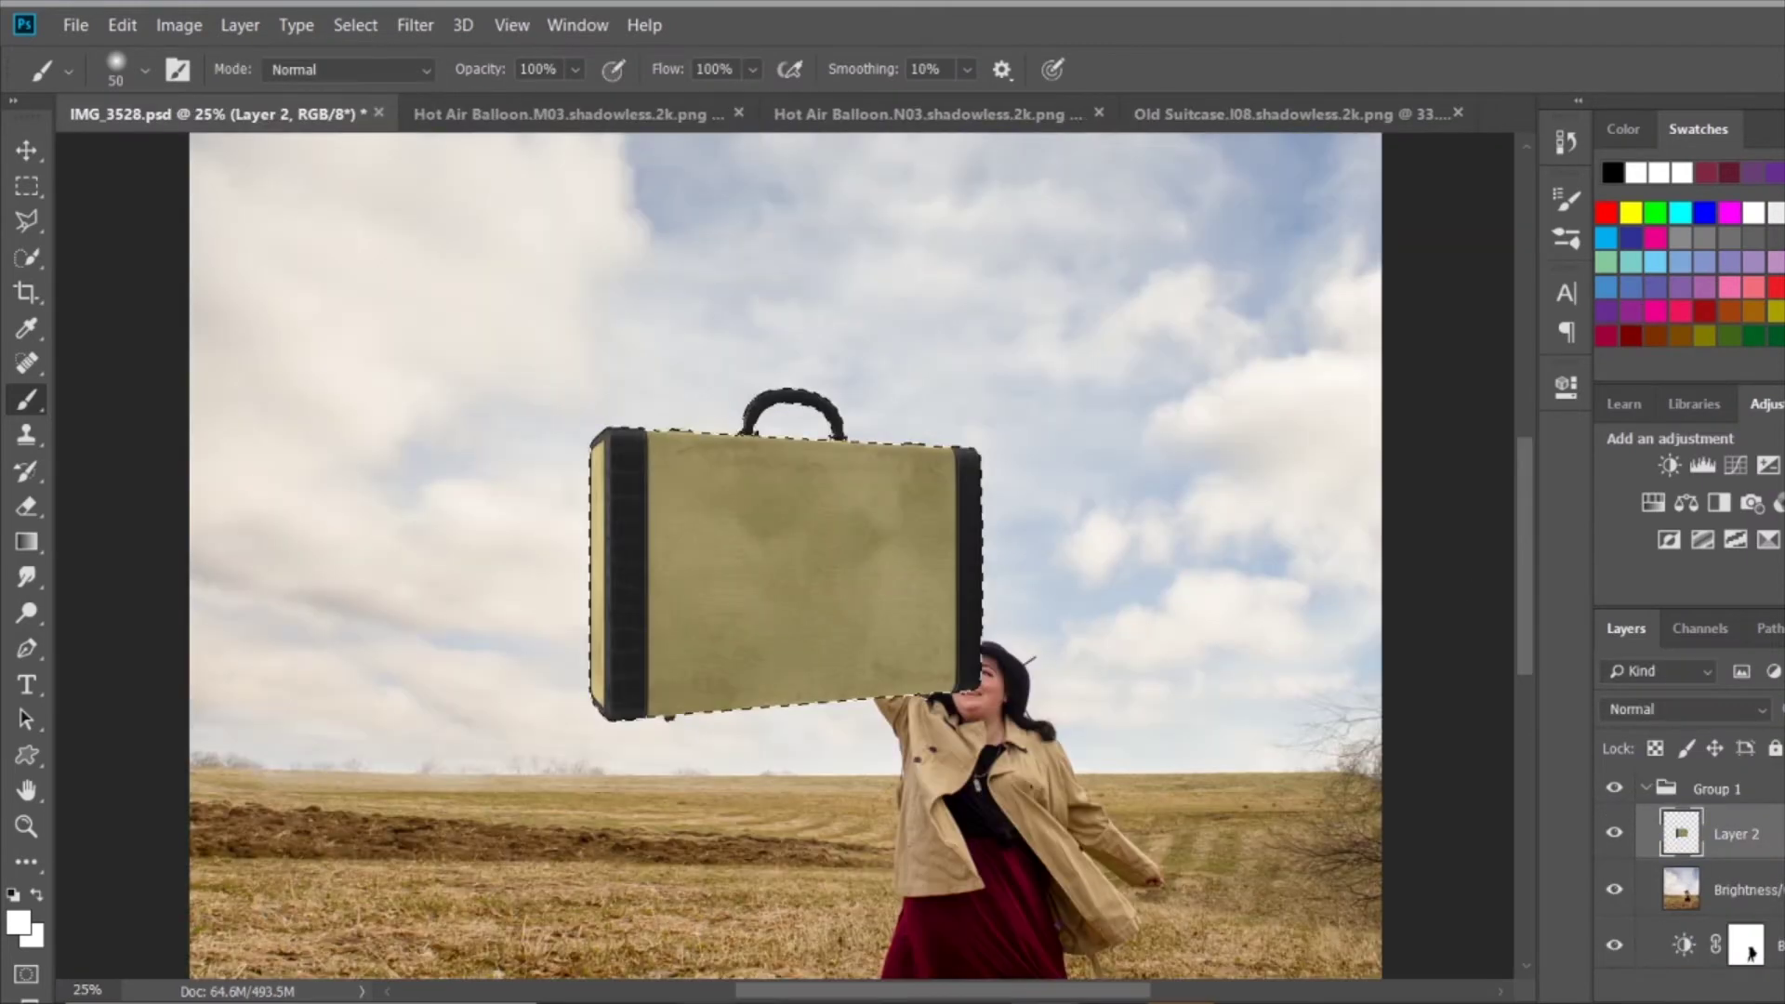
Fill a new layer over the suitcase's shape with dark red.
key("ctrl+shift+alt+n")
key("alt+BackSpace")
key("ctrl+d")
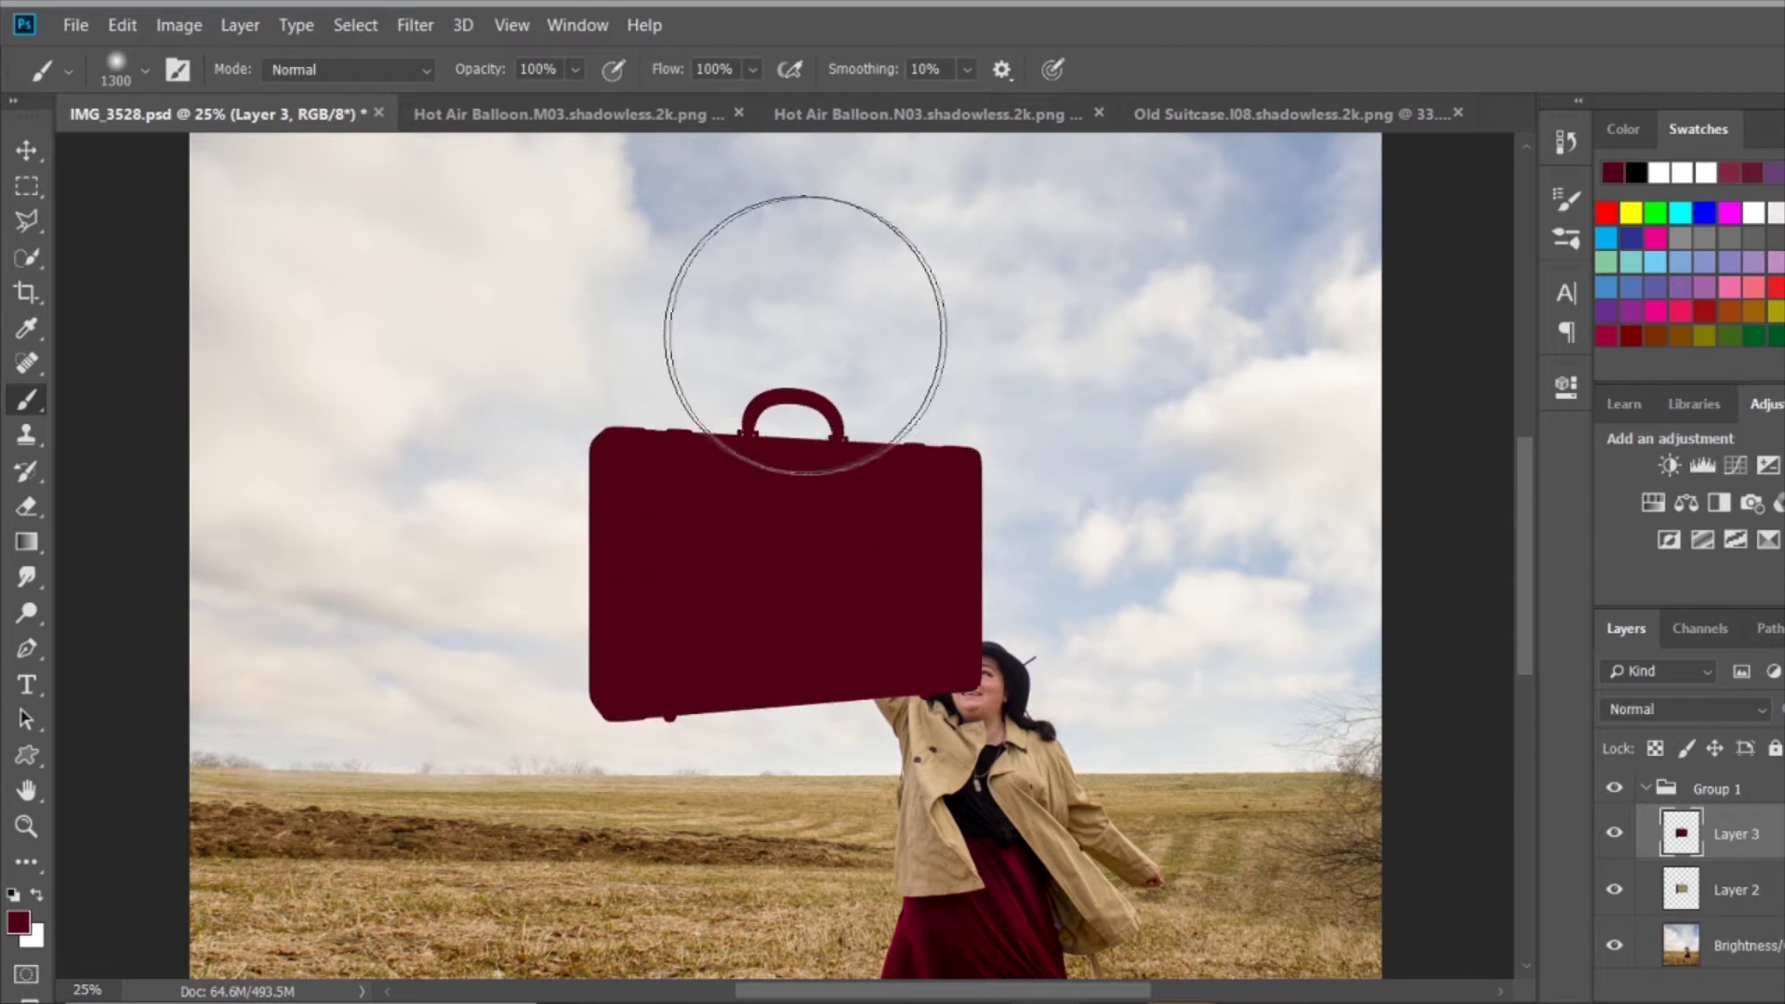
Set the red layer to Soft Light, duplicate it, and merge the colour into the suitcase.
key("v")
left_click(1685, 708)
left_click(1538, 352)
key("shift+minus")
key("shift+minus")
key("shift+minus")
key("shift+minus")
key("shift+minus")
key("shift+minus")
key("shift+minus")
key("shift+minus")
key("shift+minus")
key("alt+shift+n")
key("alt+shift+o")
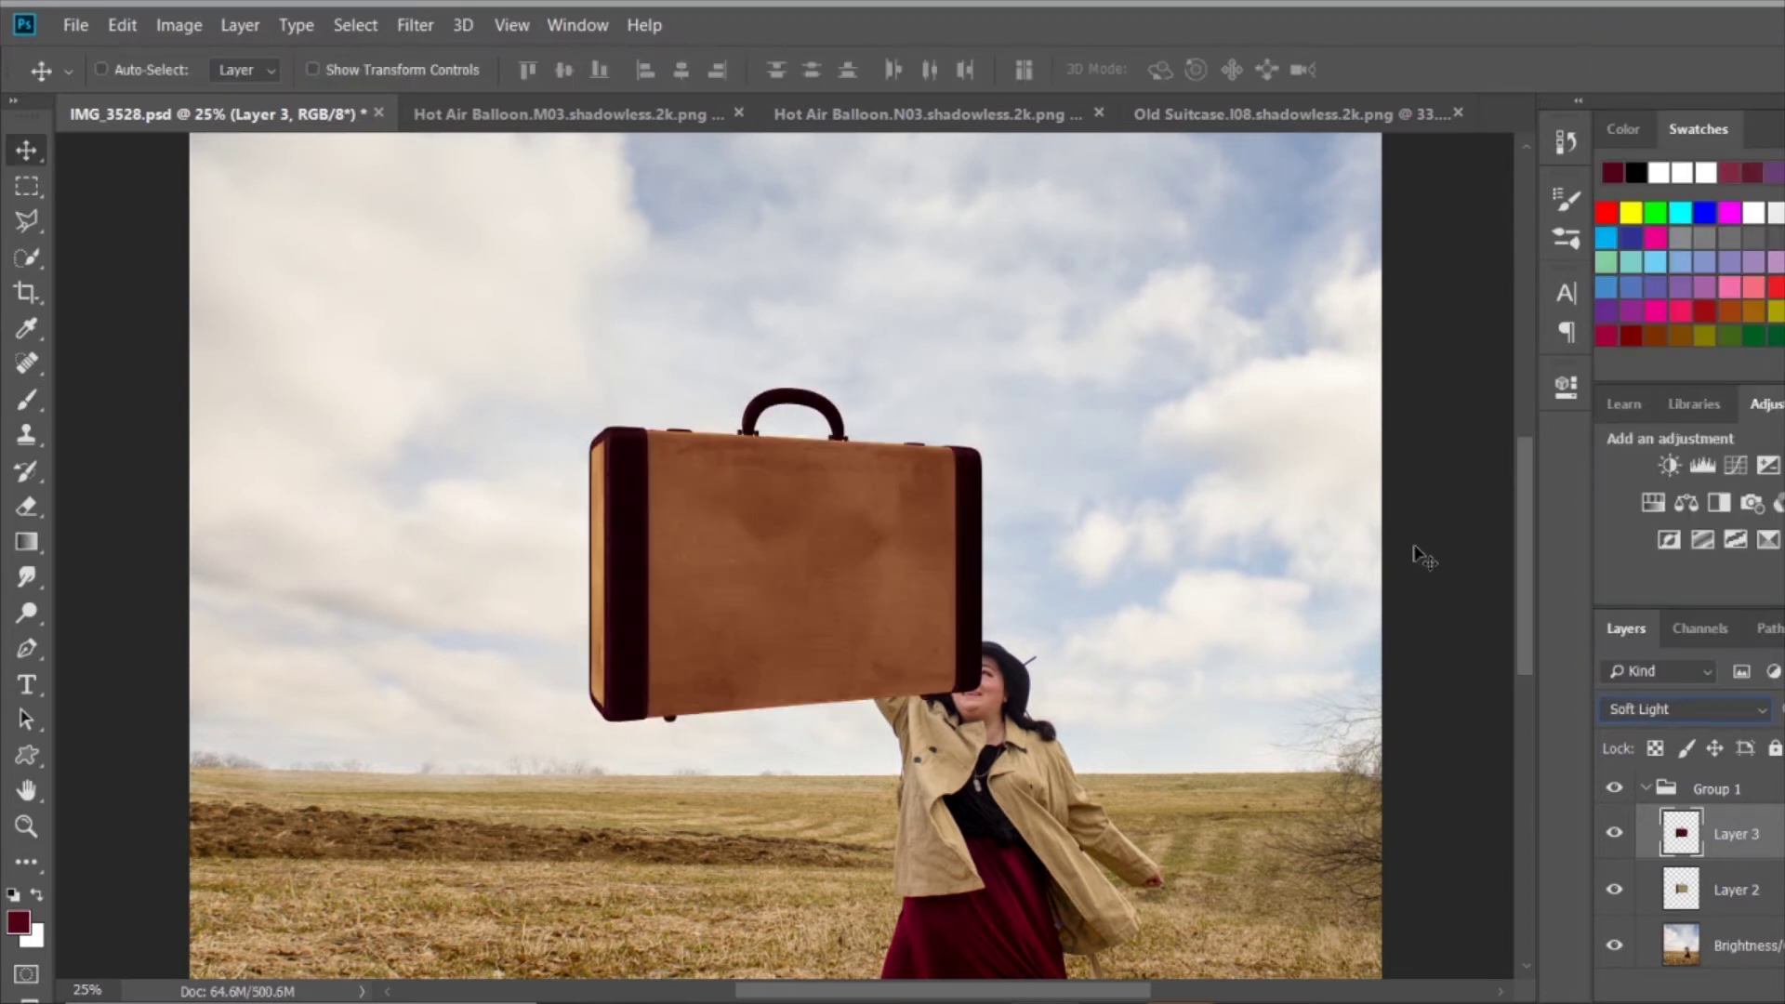
key("ctrl+j")
key("alt+shift+f")
key("ctrl+j")
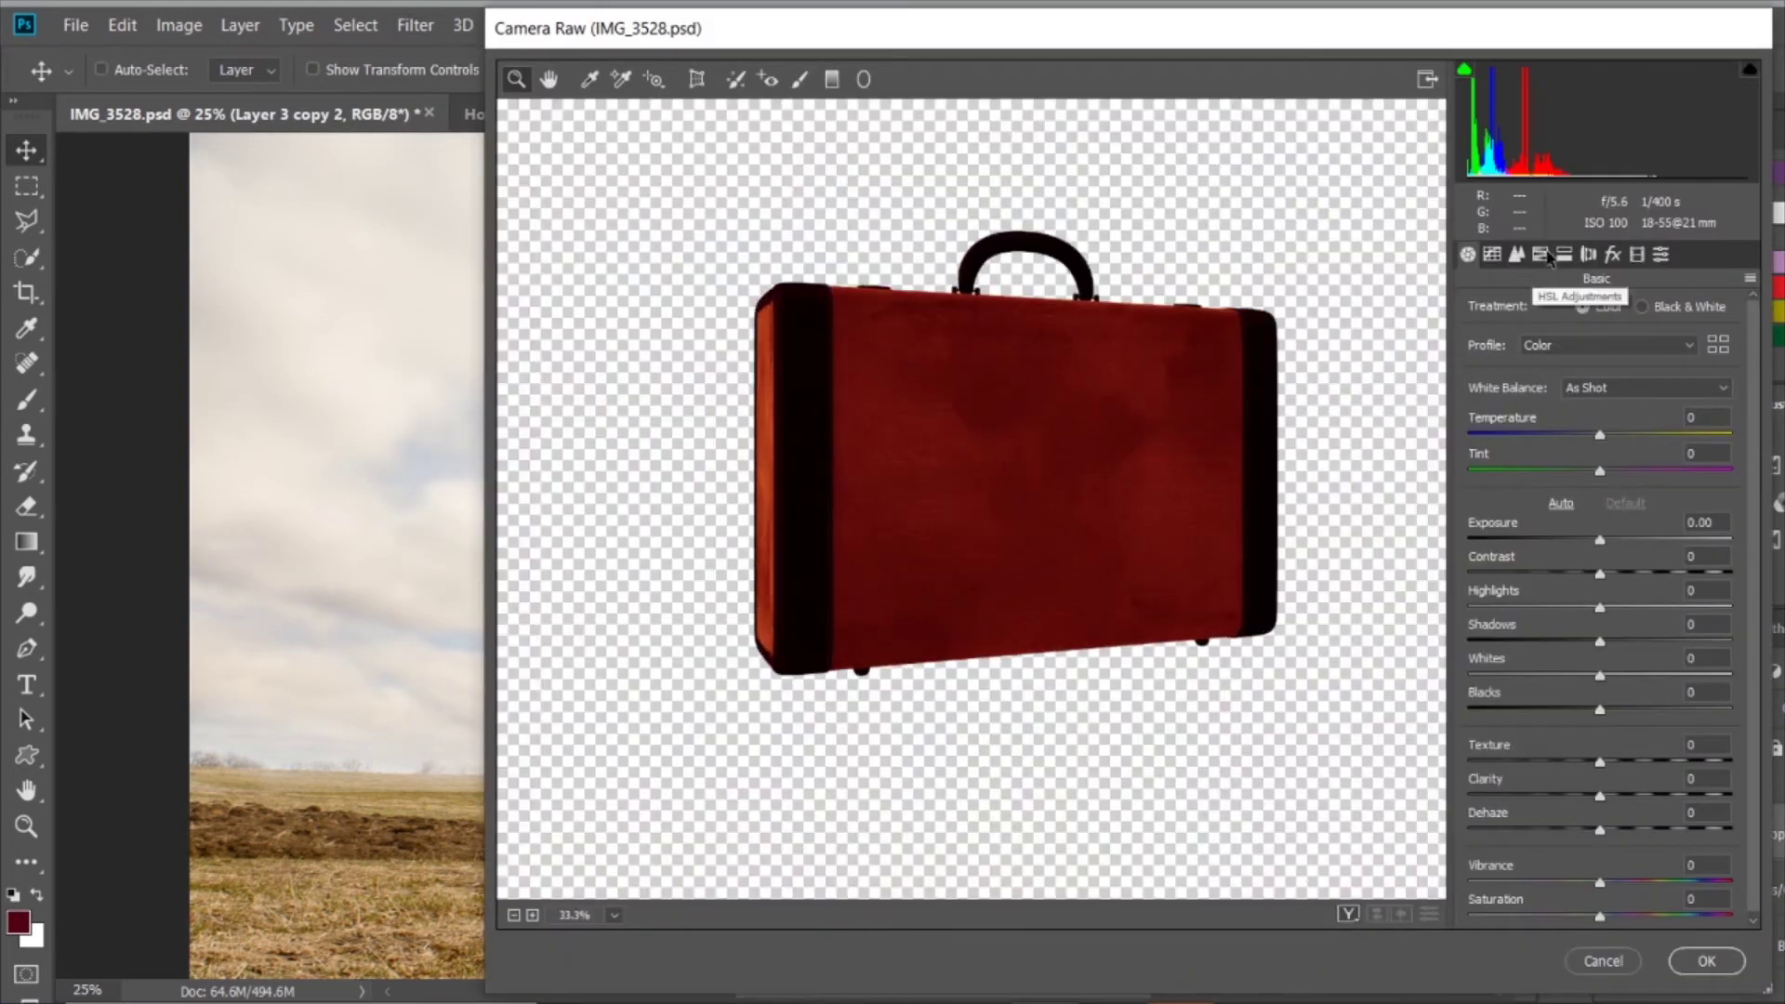
Set Reds -36, Oranges -100 and Texture +42 on the suitcase, then tilt it about 23°.
left_click(1541, 254)
left_click_drag(1606, 428, 1523, 428)
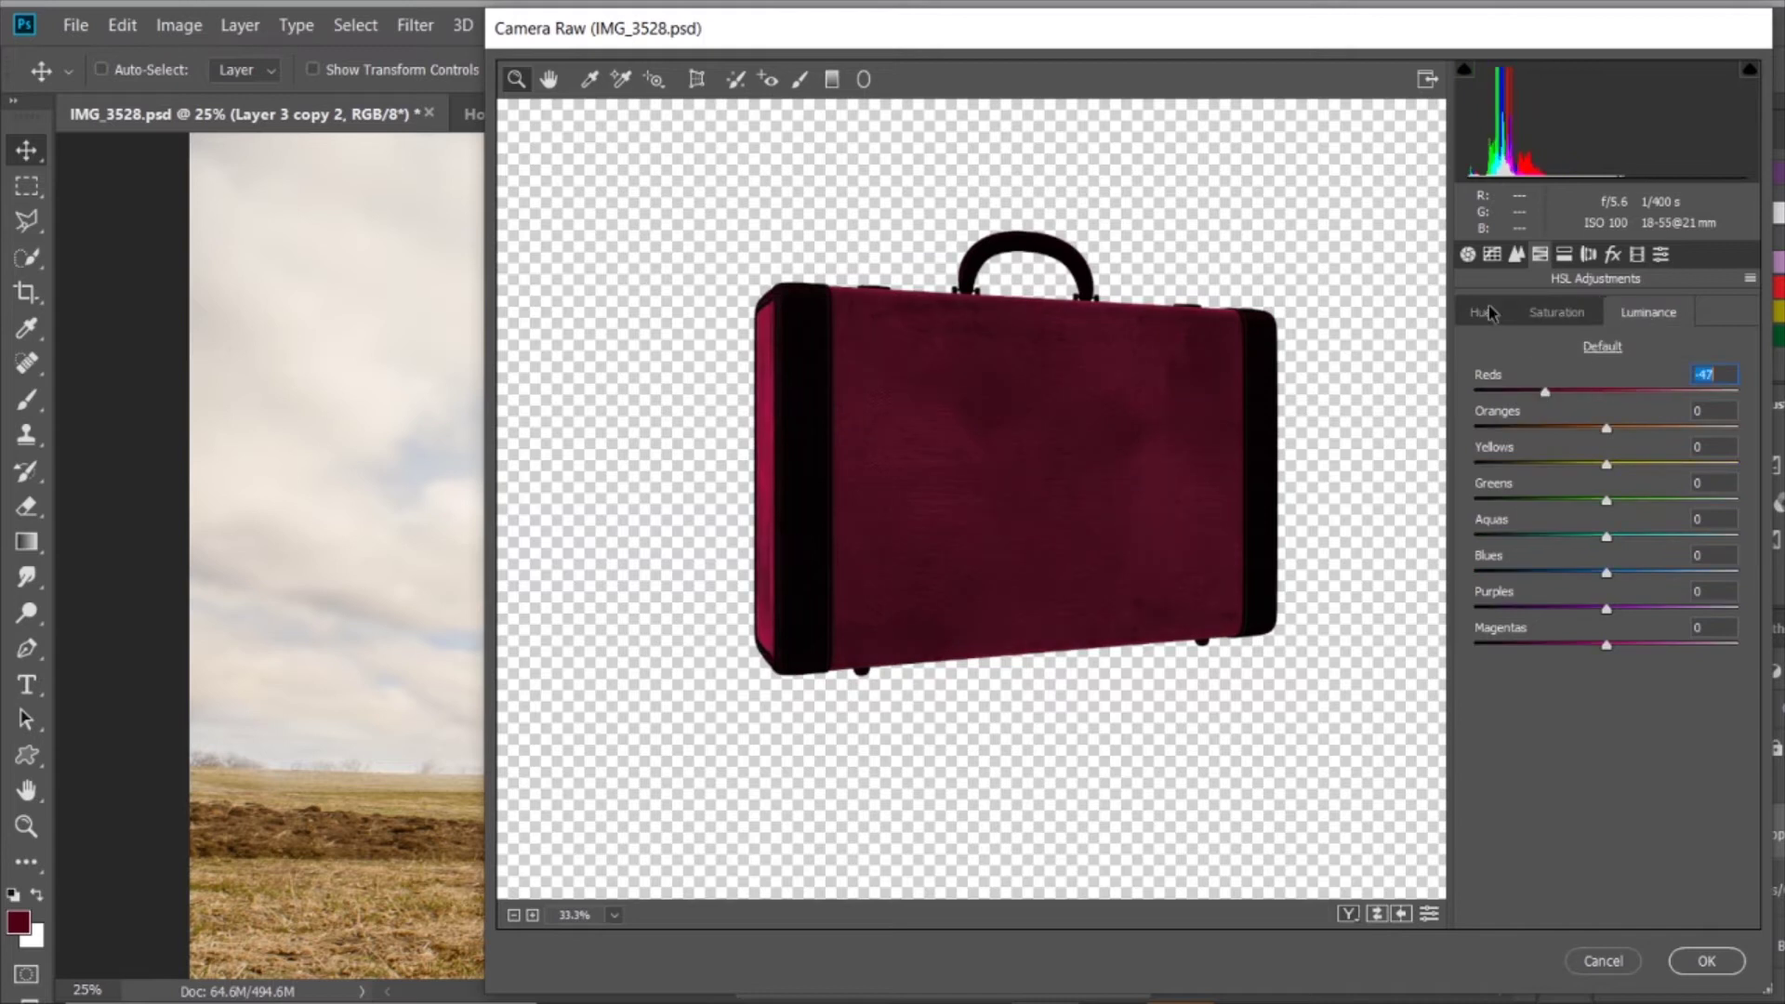
left_click(1467, 254)
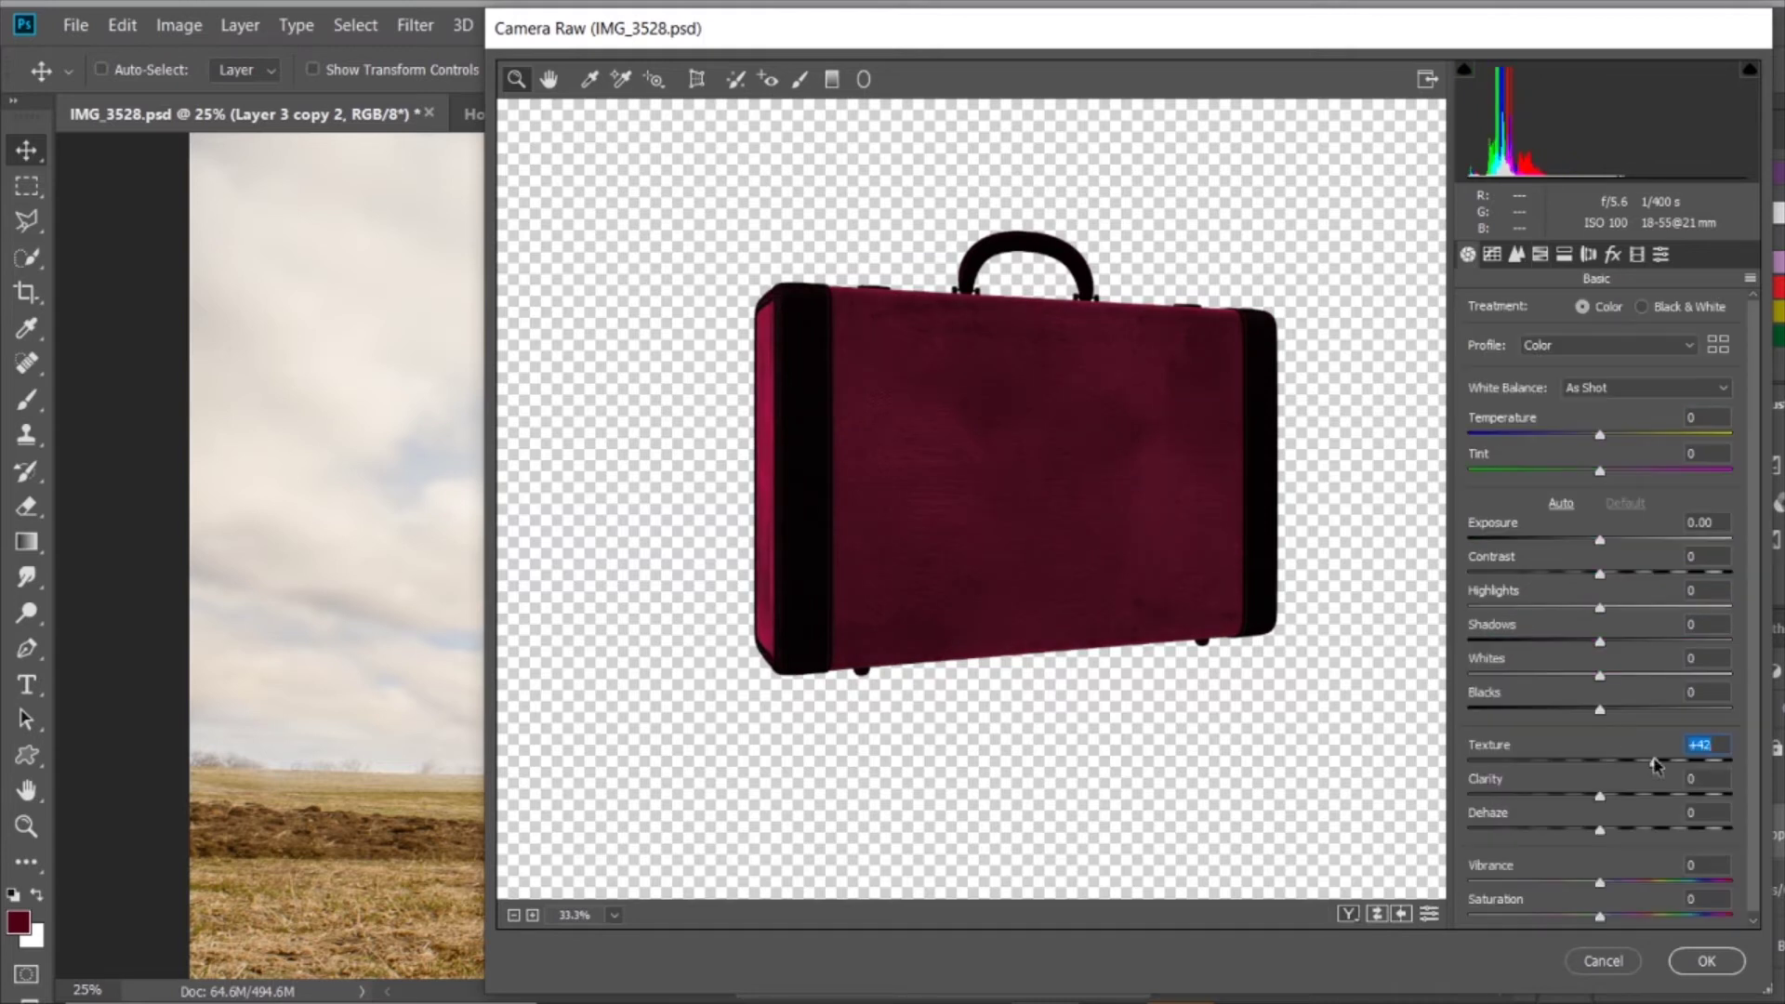
key("Return")
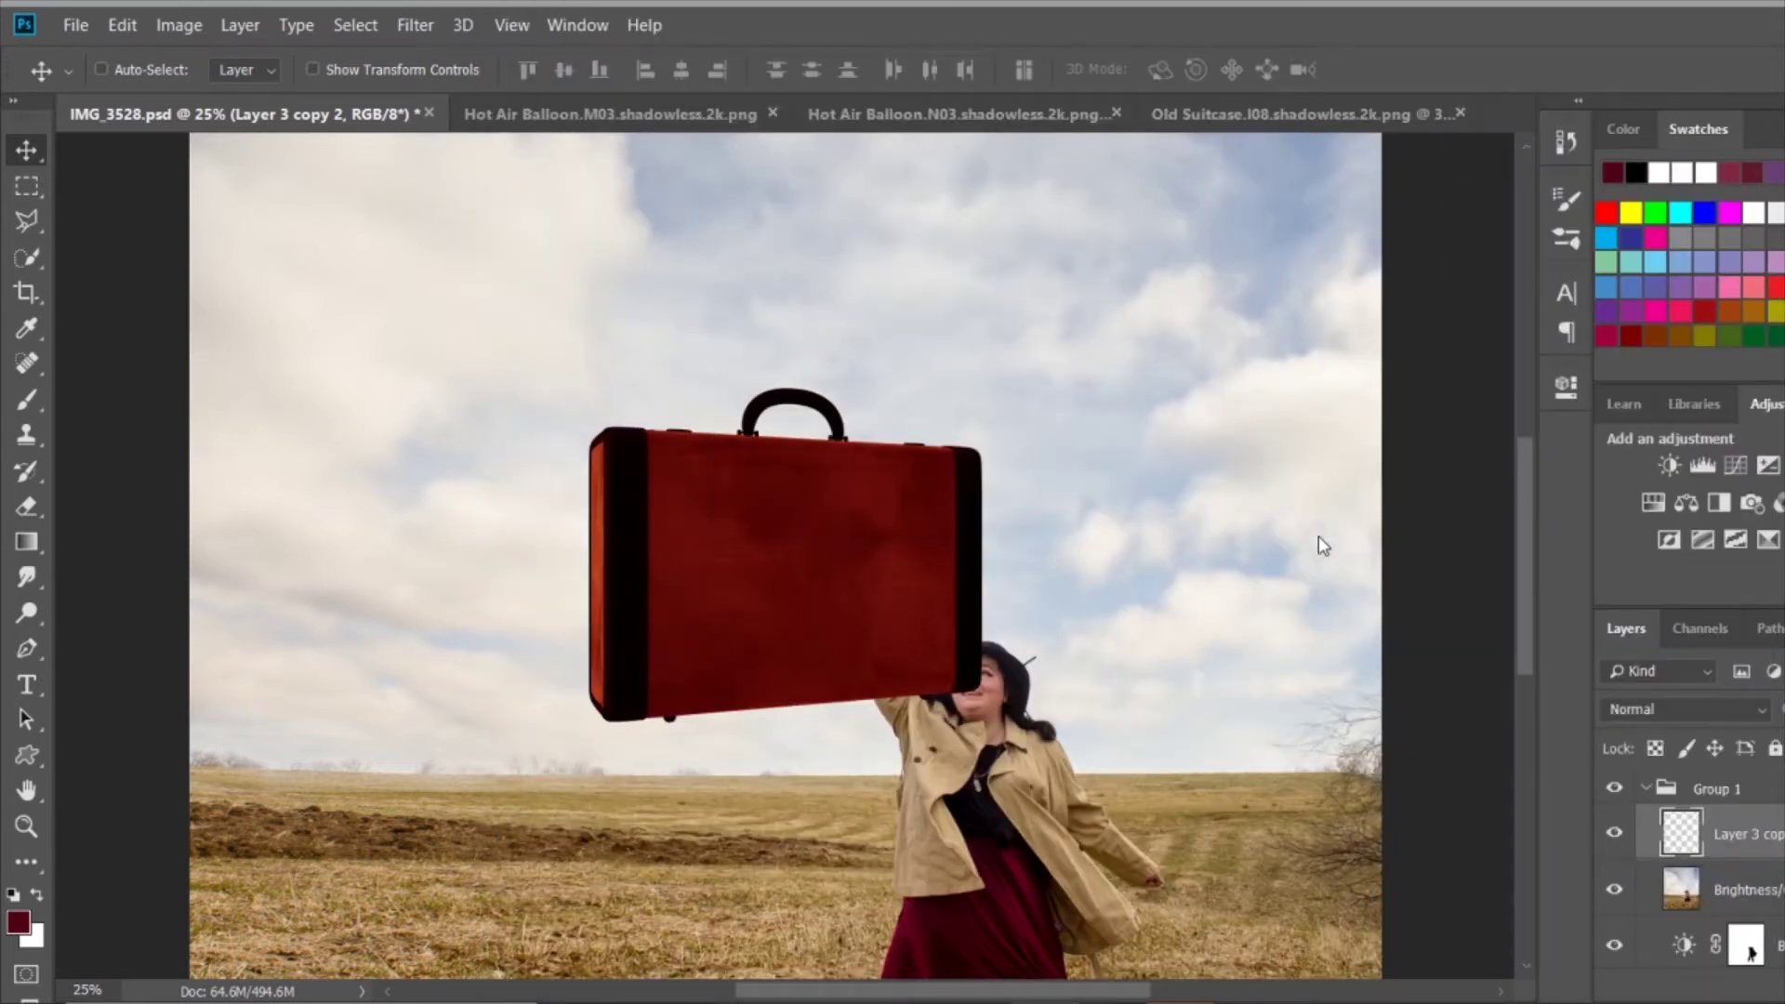
key("ctrl+t")
left_click_drag(990, 381, 910, 318)
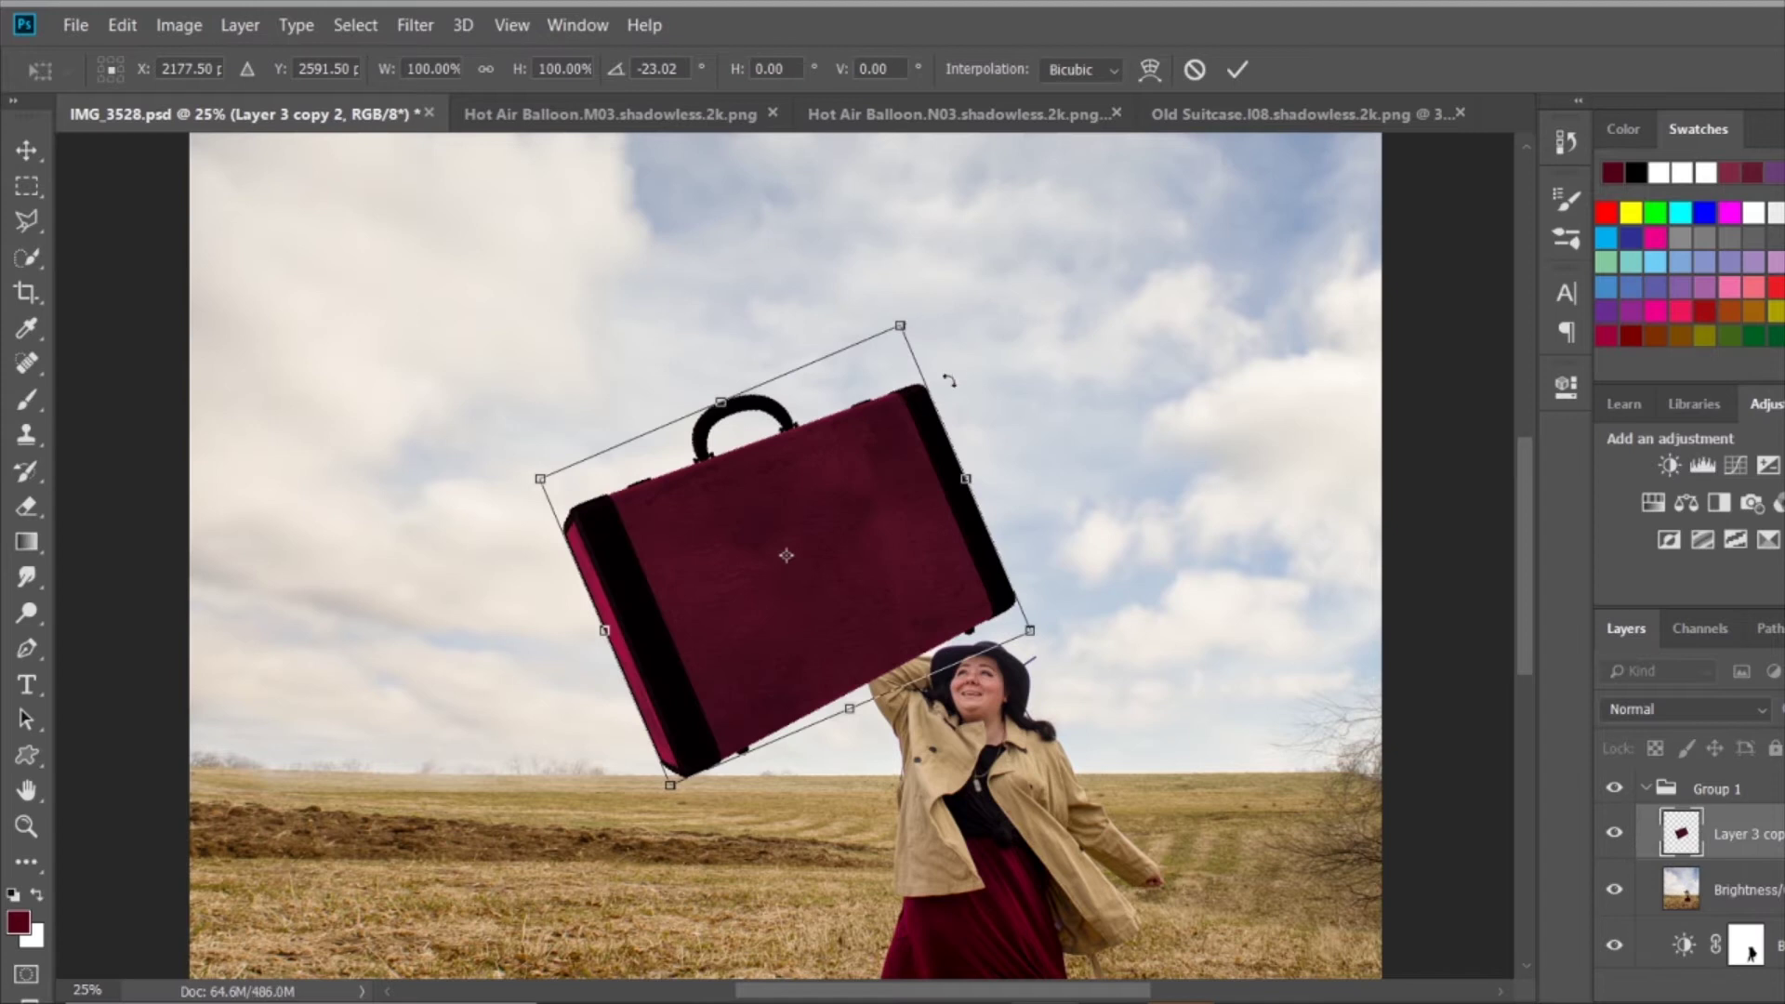
Move the tilted suitcase toward the woman's hand.
mouse_move(956, 578)
left_mouse_down()
mouse_move(856, 523)
mouse_move(1302, 818)
left_mouse_up()
key("Return")
scroll(1301, 818, "down", 5)
key("ctrl+t")
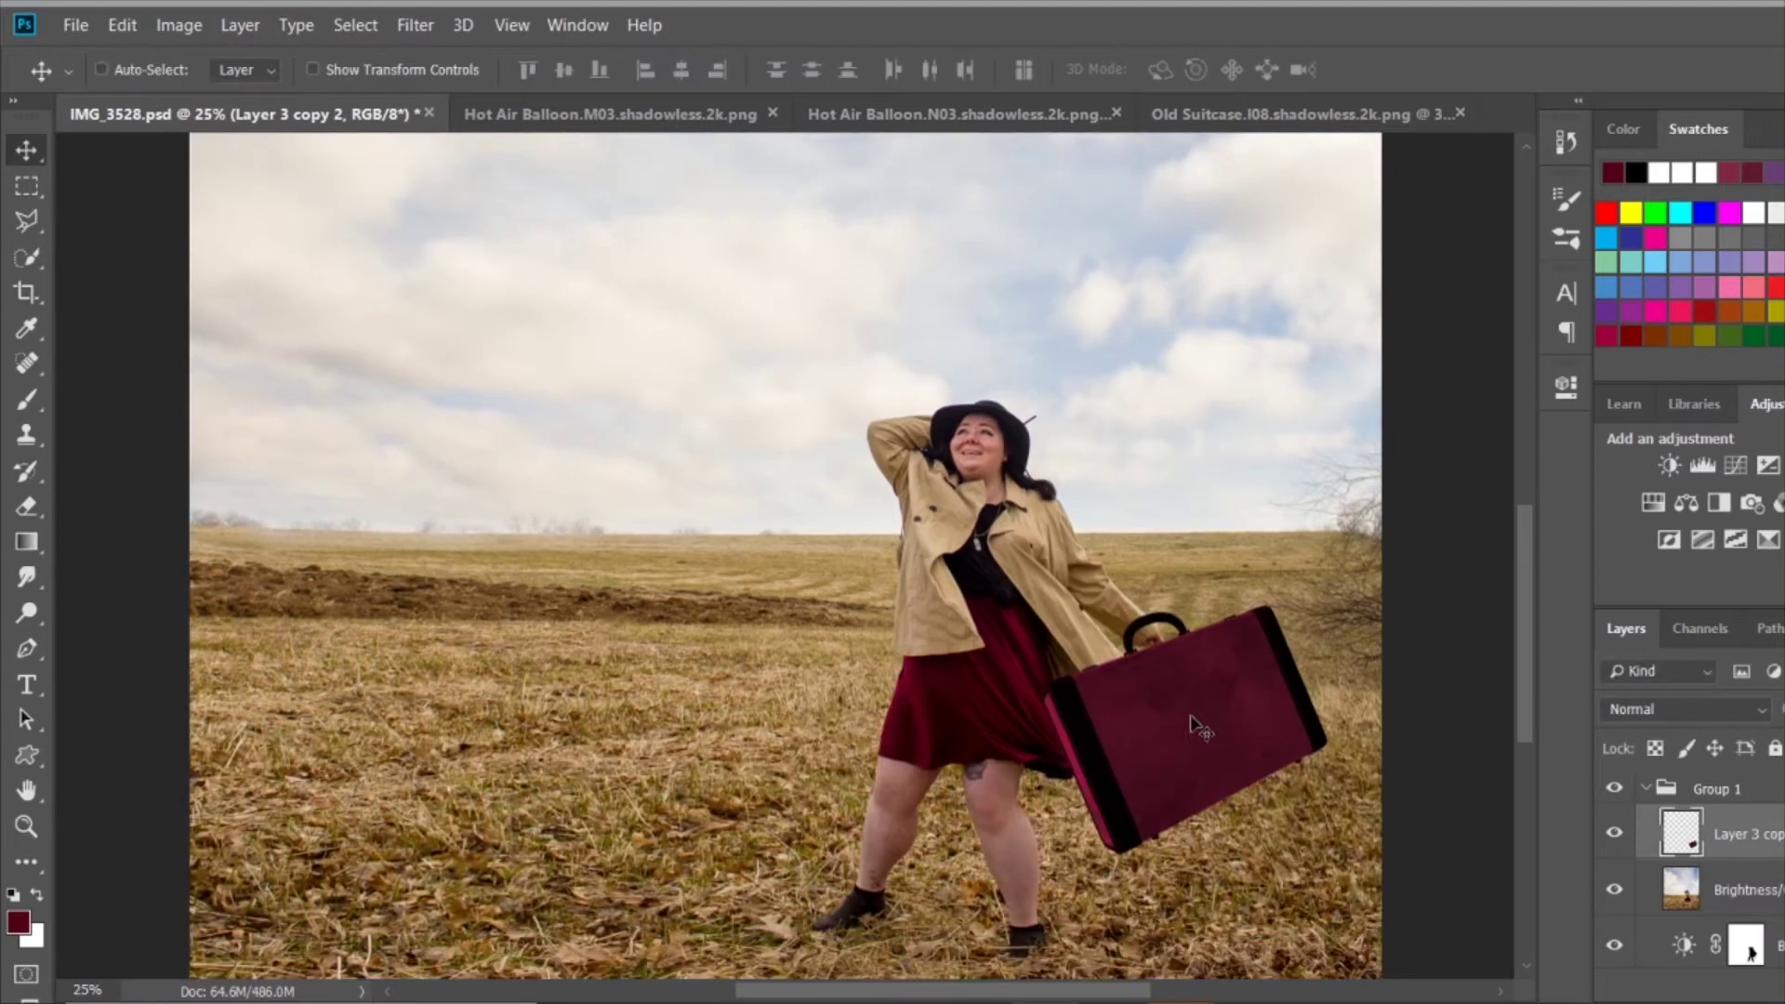
key("Return")
Scale the suitcase down and nudge it into her outstretched hand.
key("ctrl+plus")
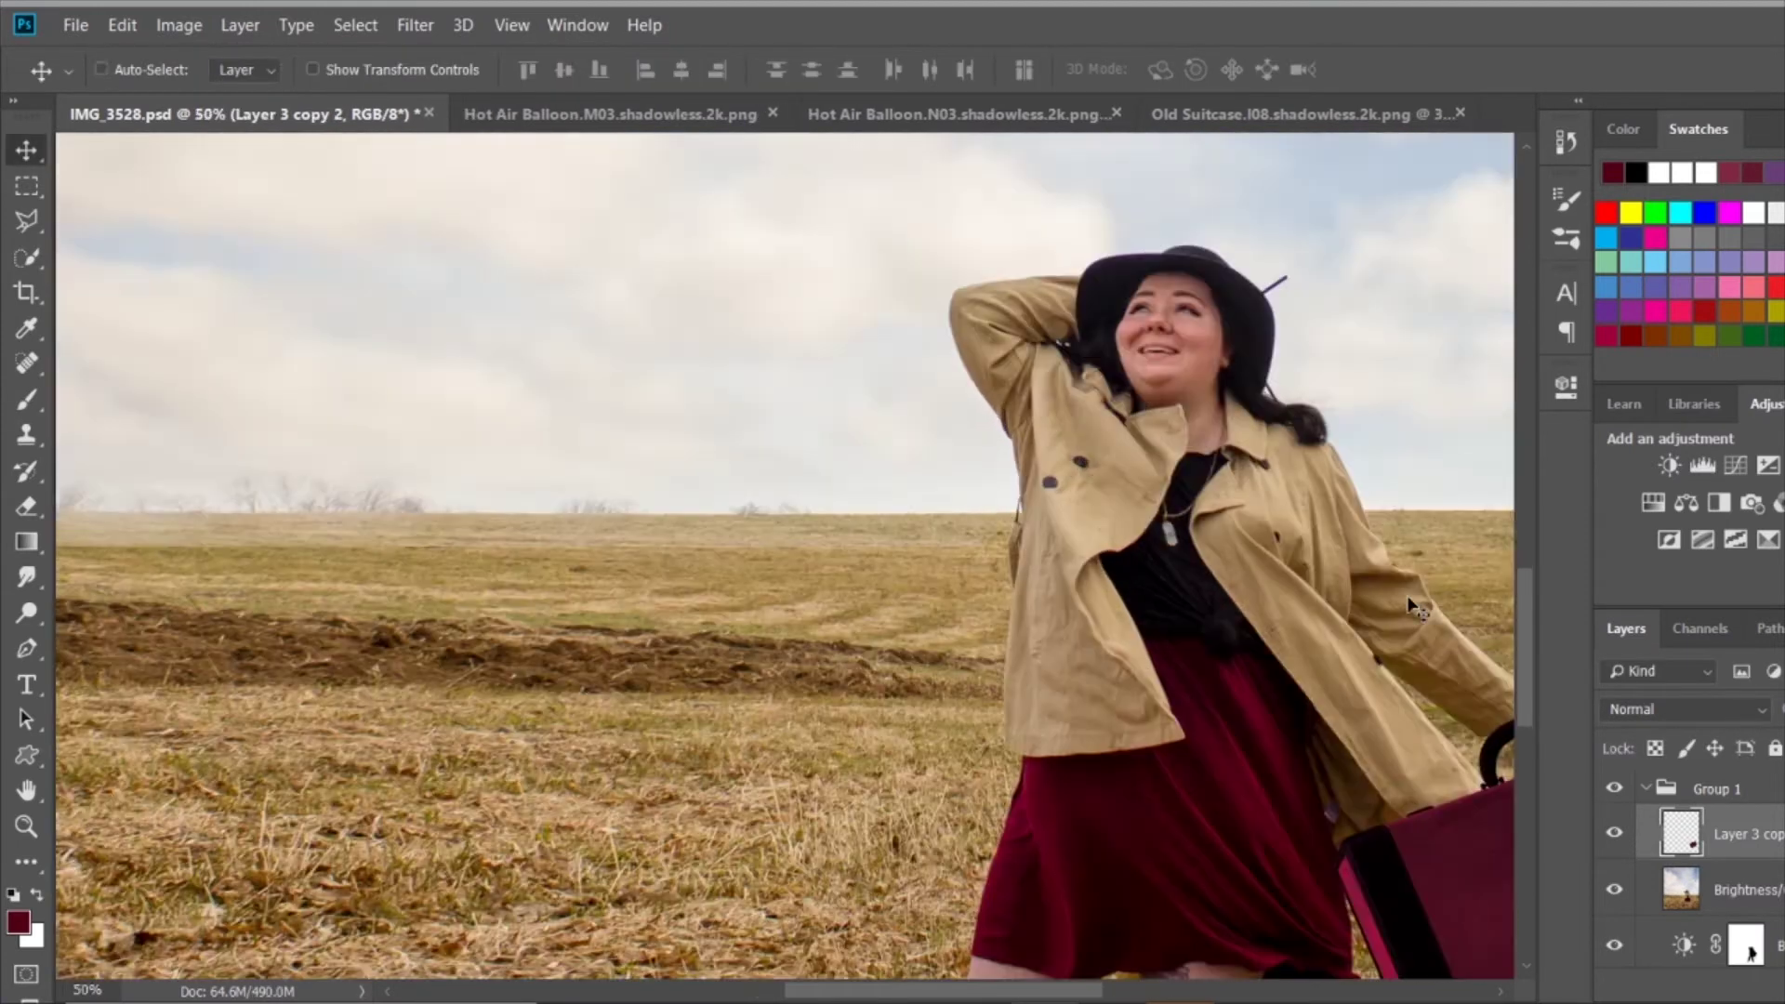
key("ctrl+t")
left_click_drag(1209, 753, 1194, 758)
key("Return")
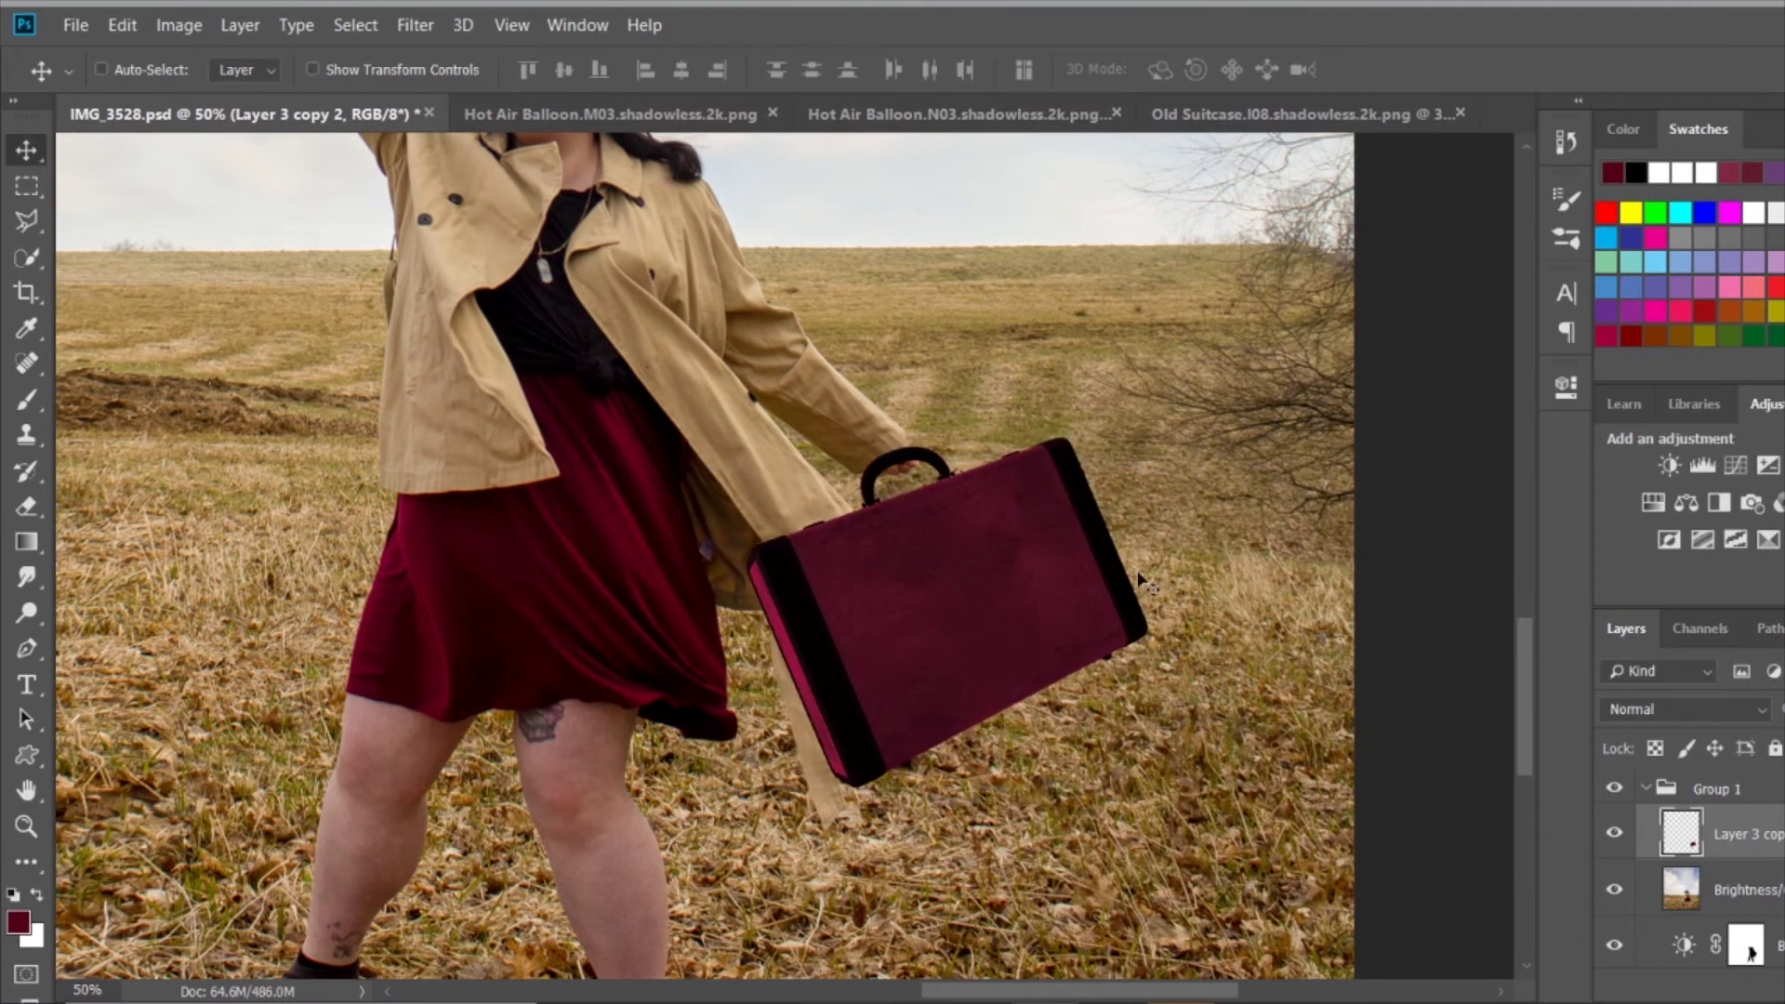
key("ctrl+plus")
key("ctrl+t")
mouse_move(930, 605)
left_mouse_down()
mouse_move(937, 648)
mouse_move(1091, 474)
left_mouse_up()
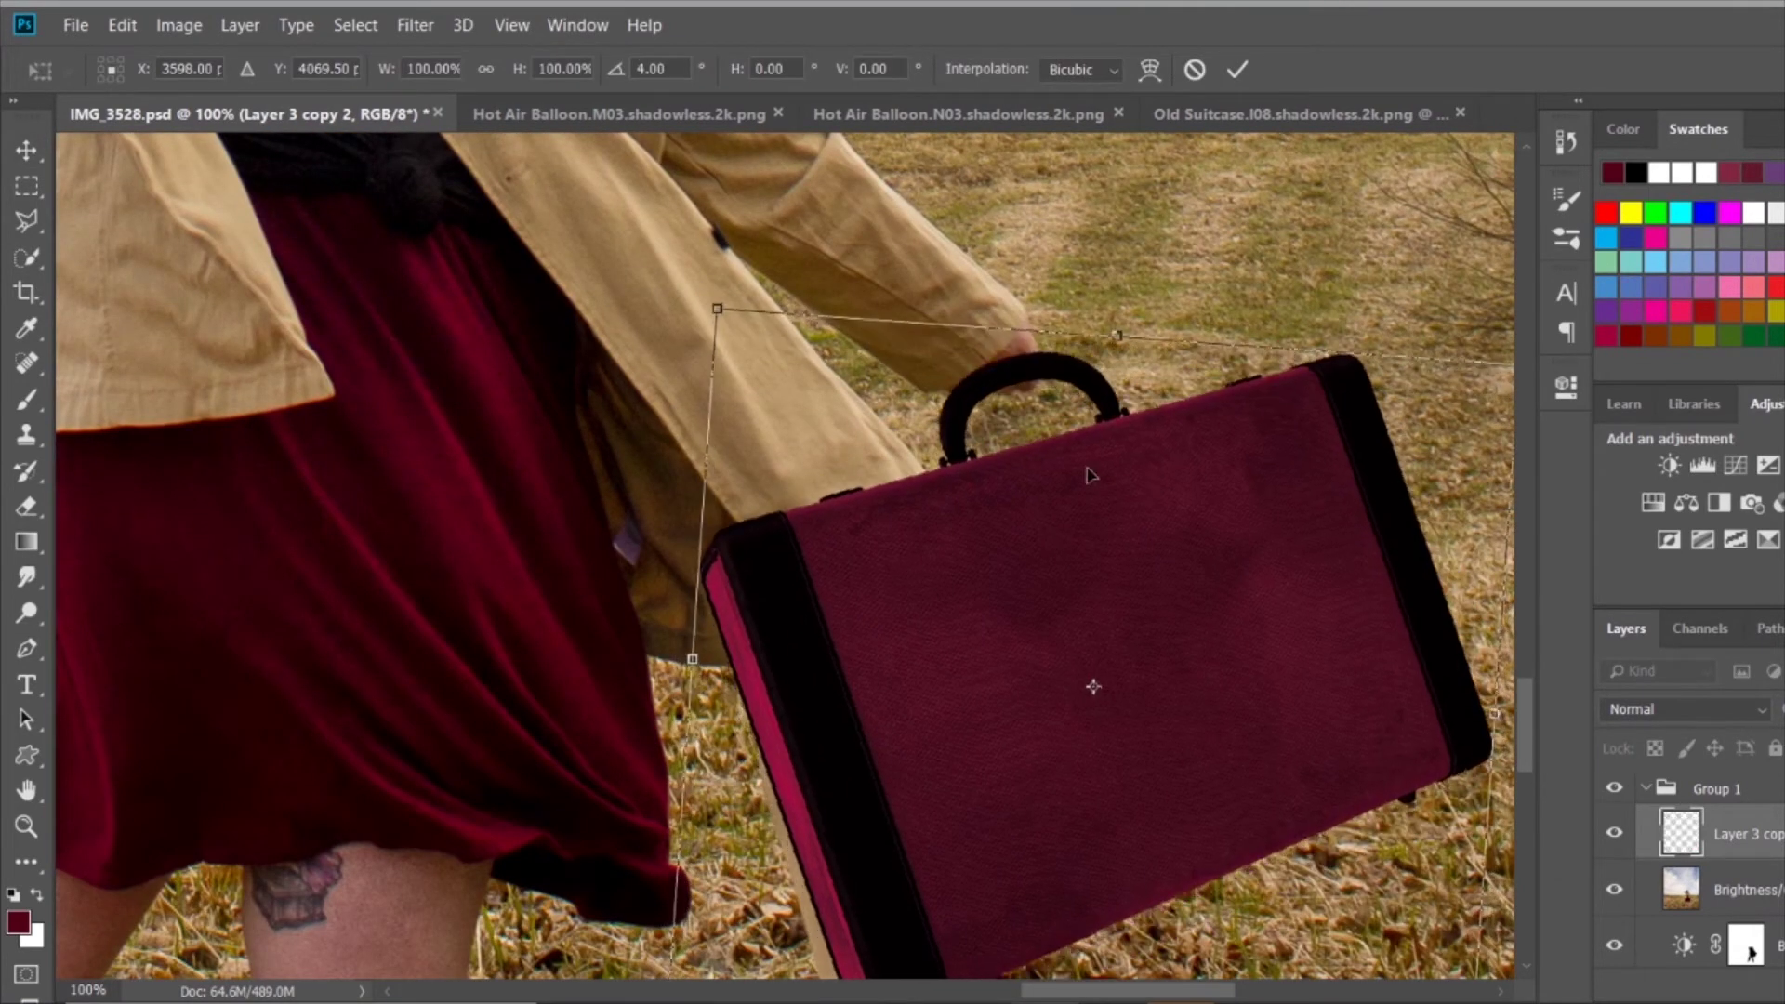
key("Return")
Make the suitcase see-through and trace a closed Pen path around the coat sleeve and belt.
key("1")
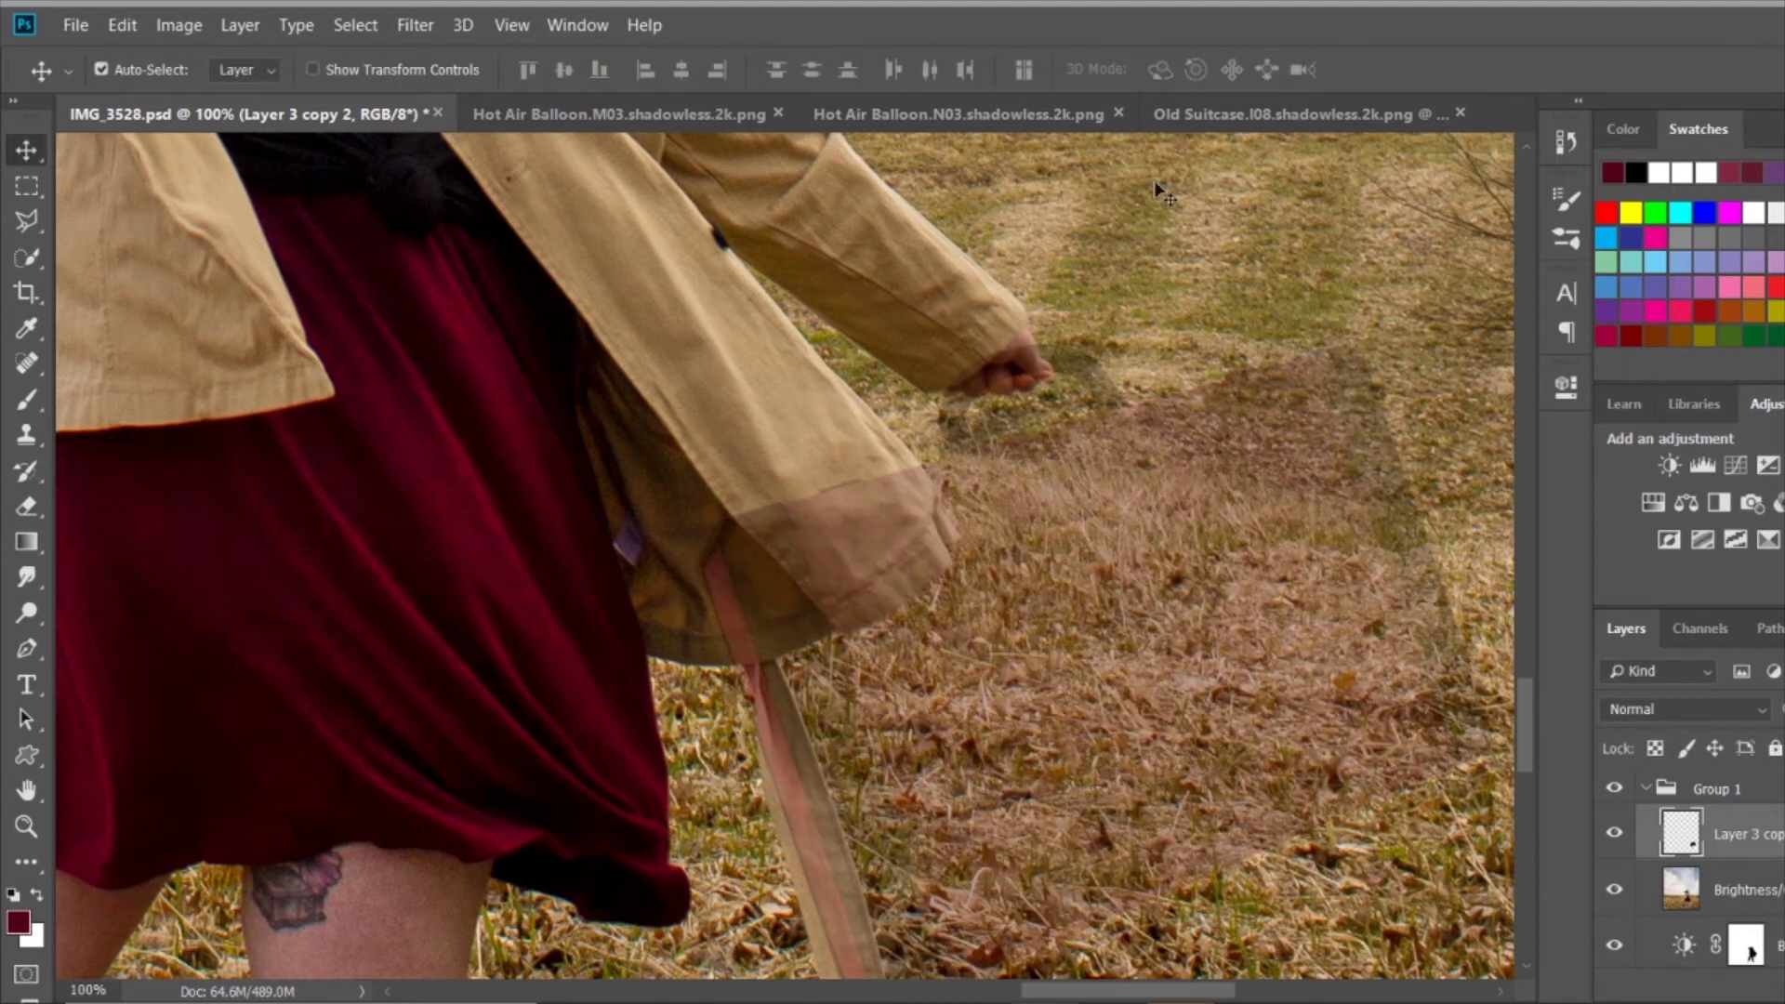
key("ctrl+plus")
key("ctrl+plus")
key("p")
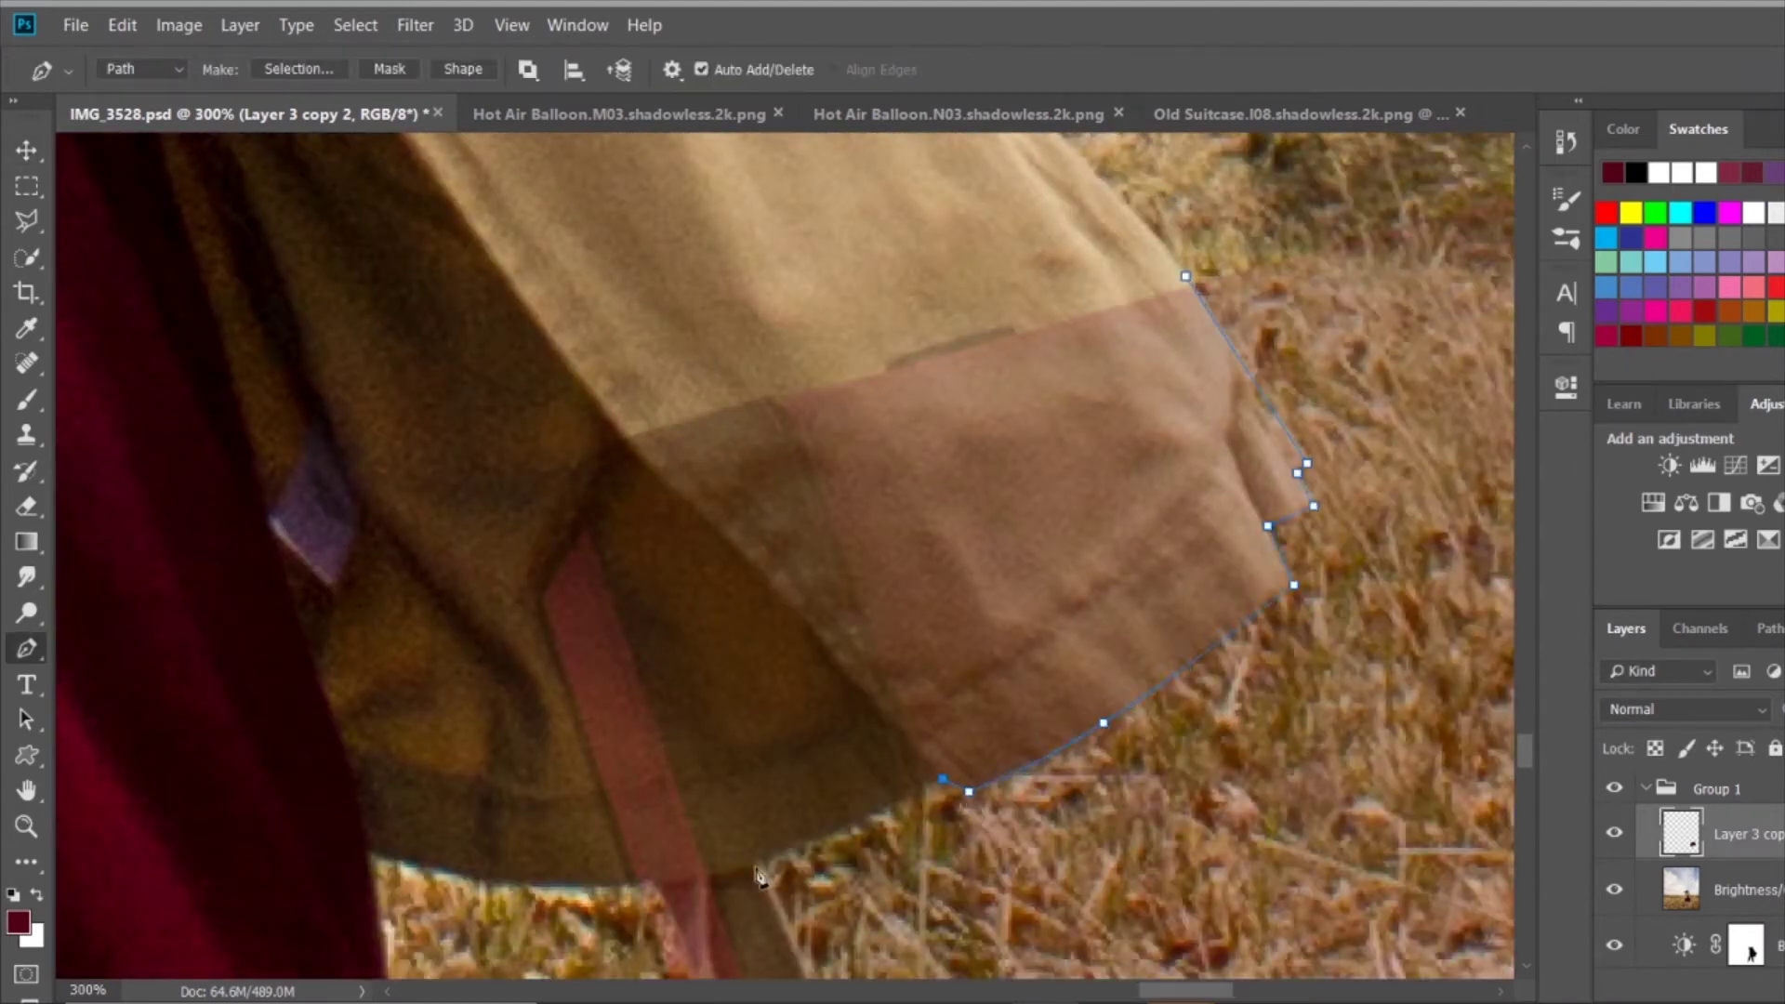
scroll(848, 830, "down", 5)
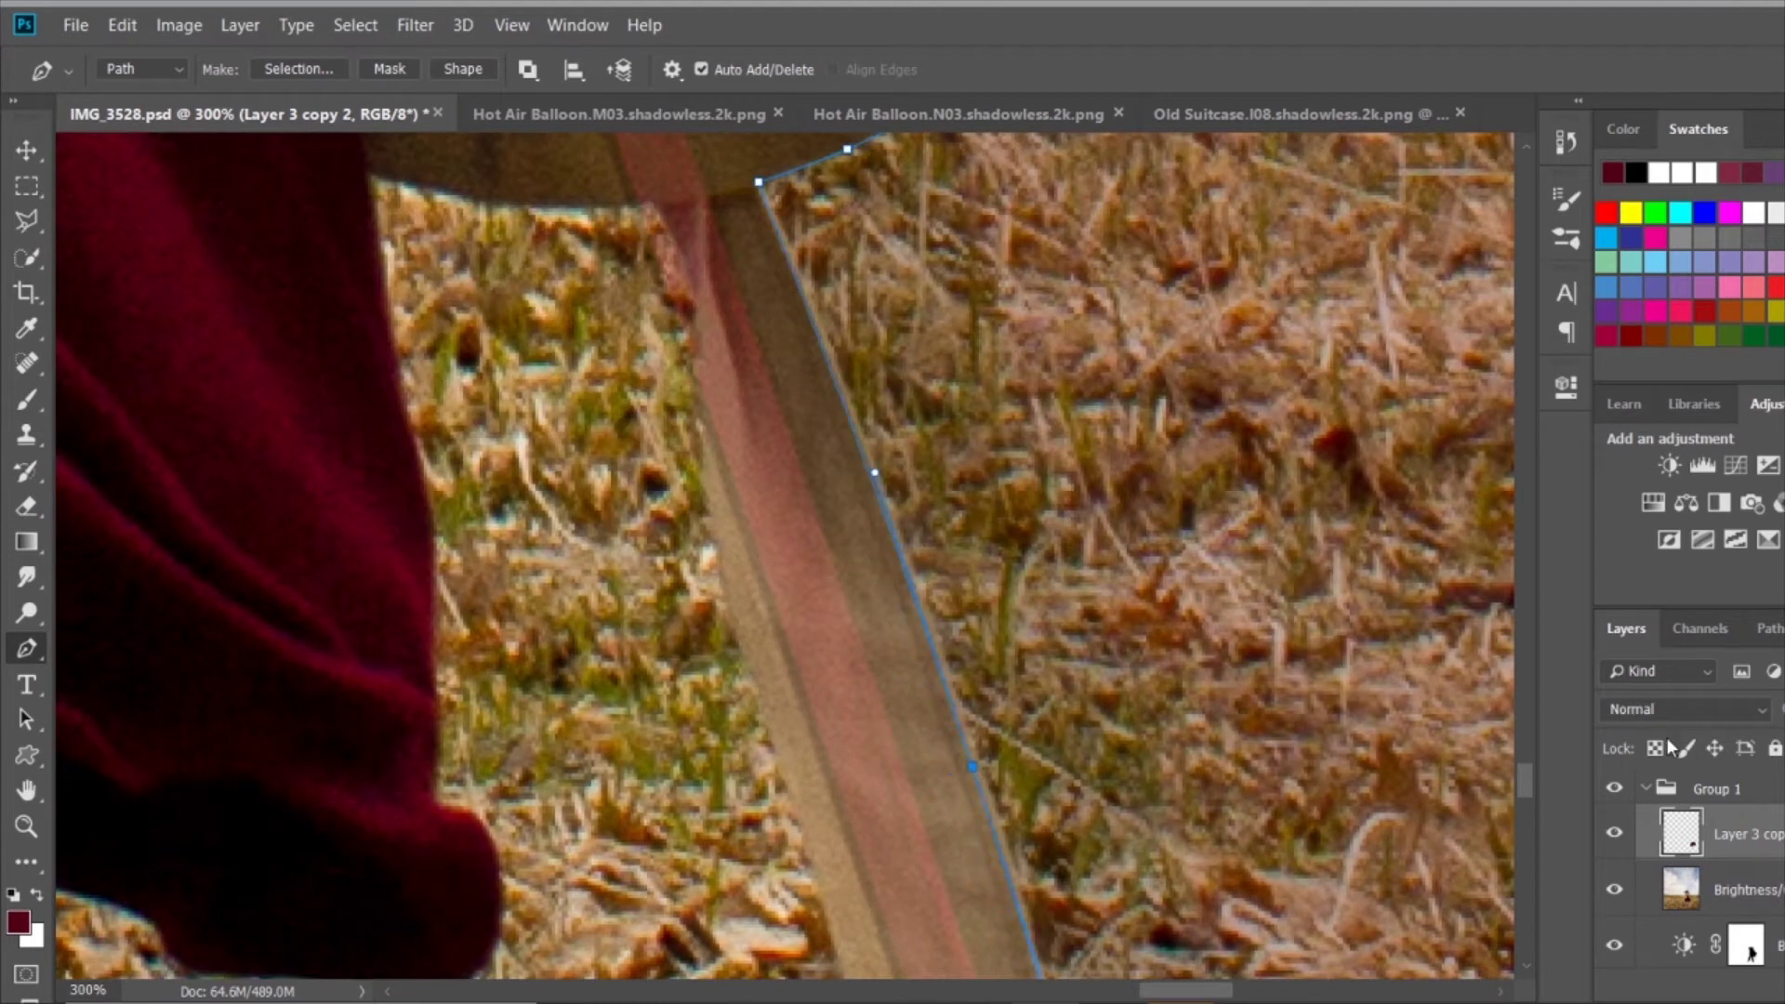
scroll(1044, 836, "down", 5)
scroll(944, 583, "up", 5)
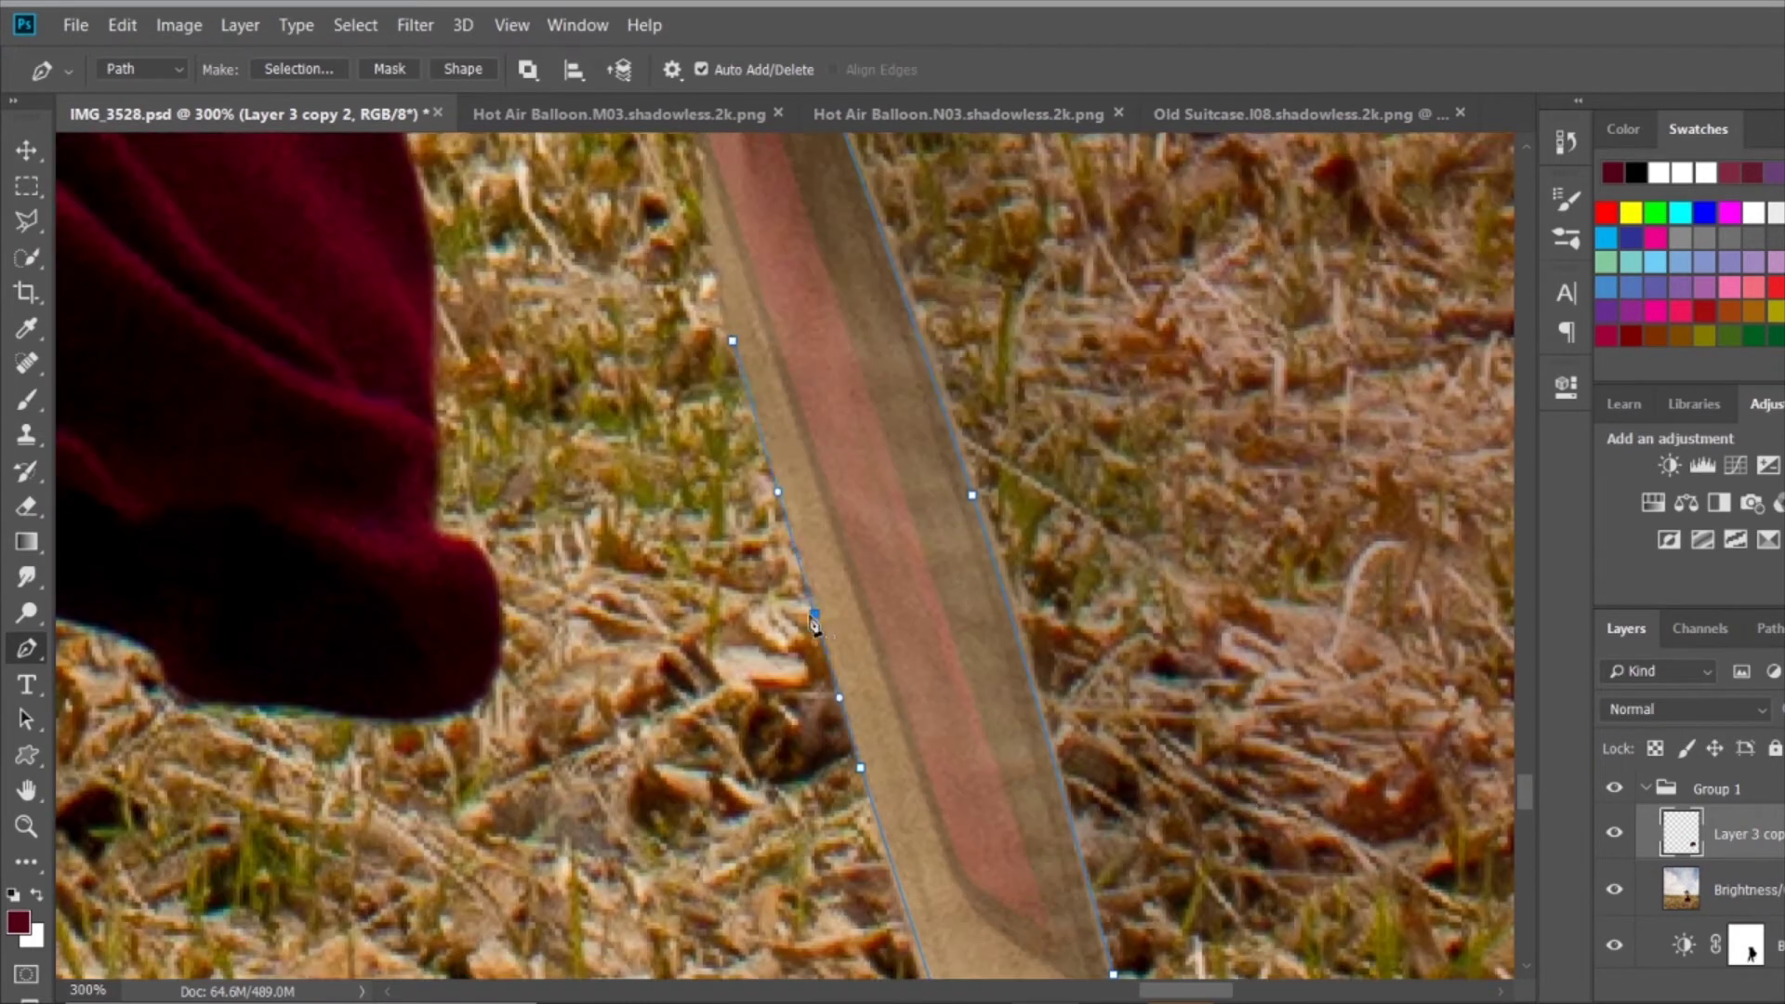
scroll(764, 455, "up", 5)
left_click(660, 305)
Turn the sleeve-and-belt path into a selection and mask it out of the suitcase layer.
key("ctrl+1")
right_click(1036, 372)
left_click(1135, 521)
key("Return")
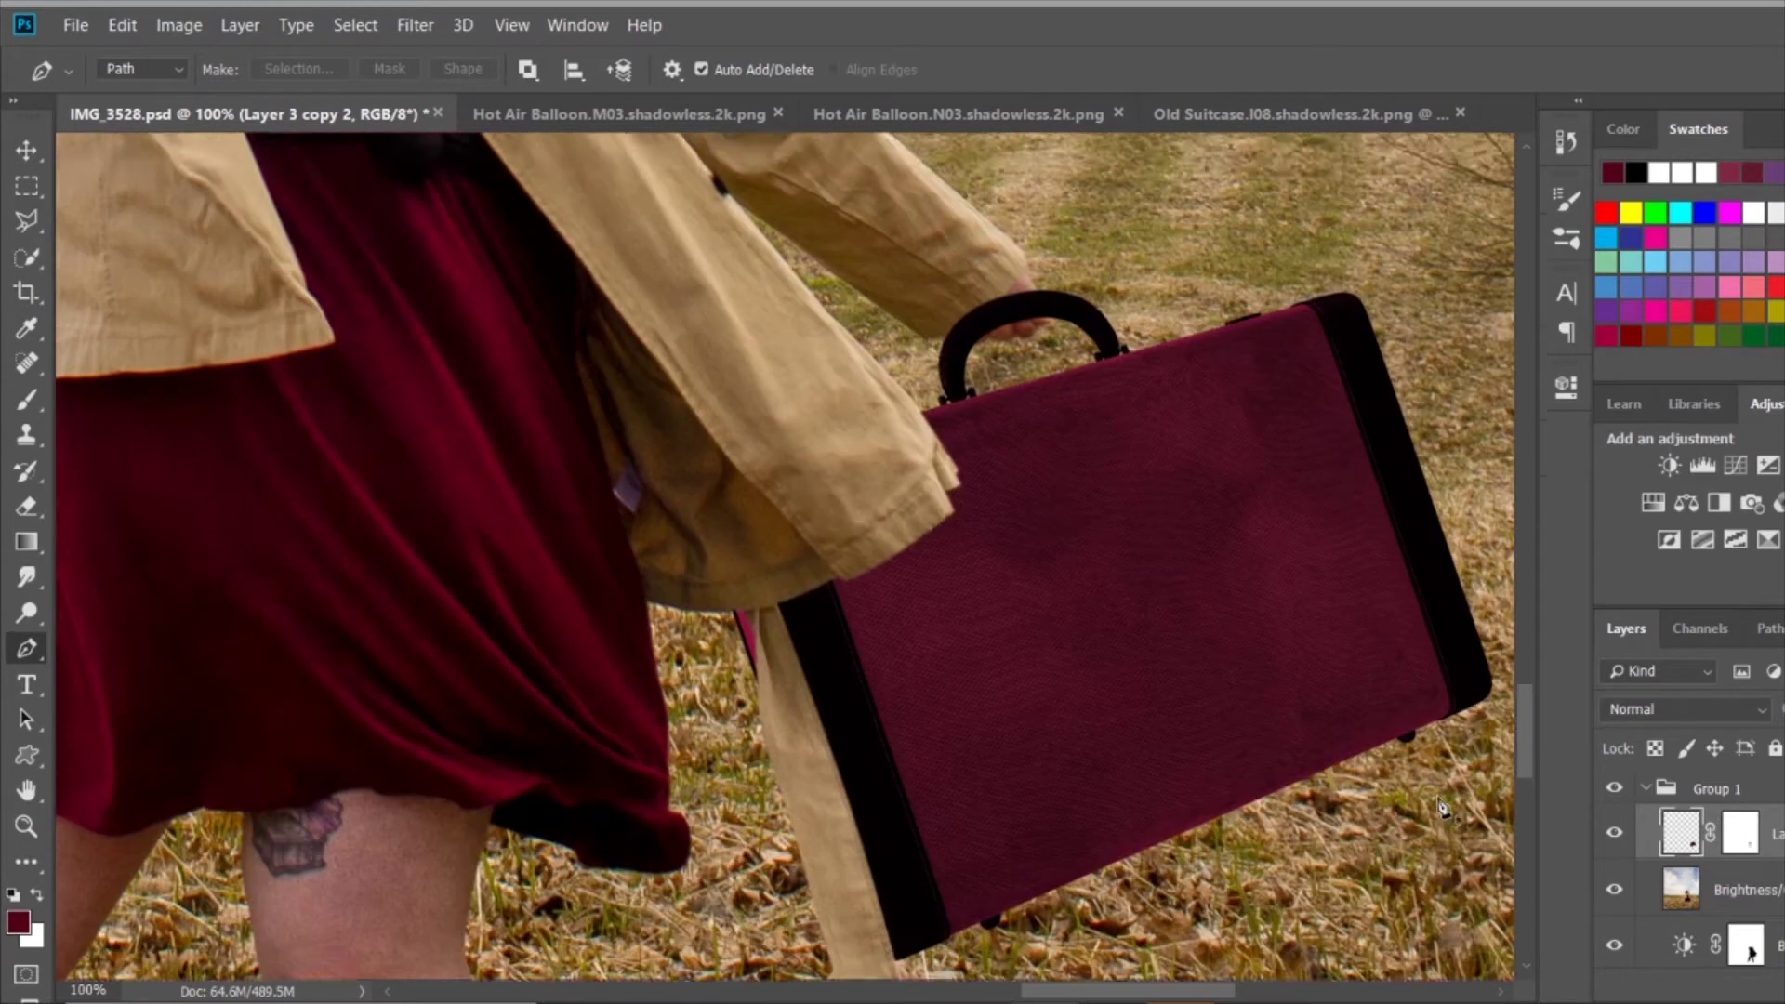
key("ctrl+plus")
key("ctrl+plus")
Paint on the suitcase mask to reveal the hand over the handle.
left_click(1739, 833)
key("b")
left_click_drag(800, 409, 532, 472)
Shift the suitcase up and left and rotate it slightly to meet her hand.
left_click(1681, 832)
key("v")
left_click_drag(994, 688, 911, 651)
key("ctrl+t")
key("ctrl+0")
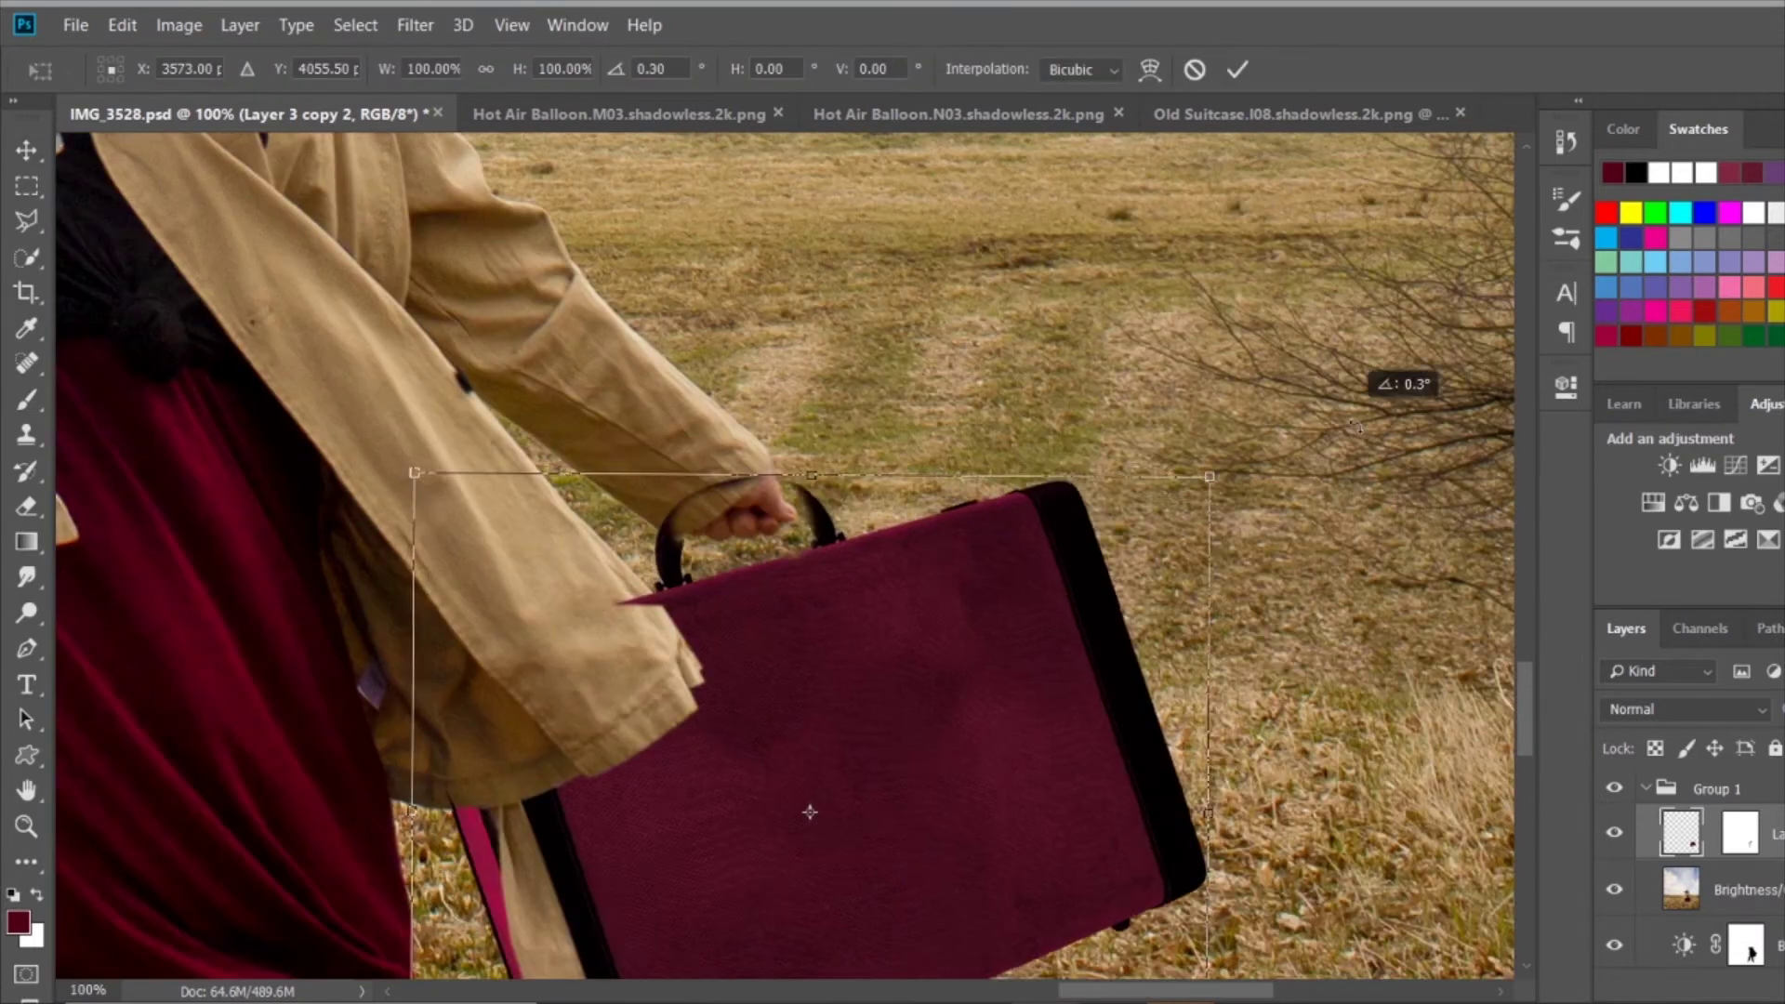
left_click_drag(809, 812, 797, 825)
key("Return")
Paint black on the suitcase mask around the hand, handle and skirt.
key("ctrl+plus")
key("ctrl+plus")
key("b")
scroll(781, 558, "down", 3)
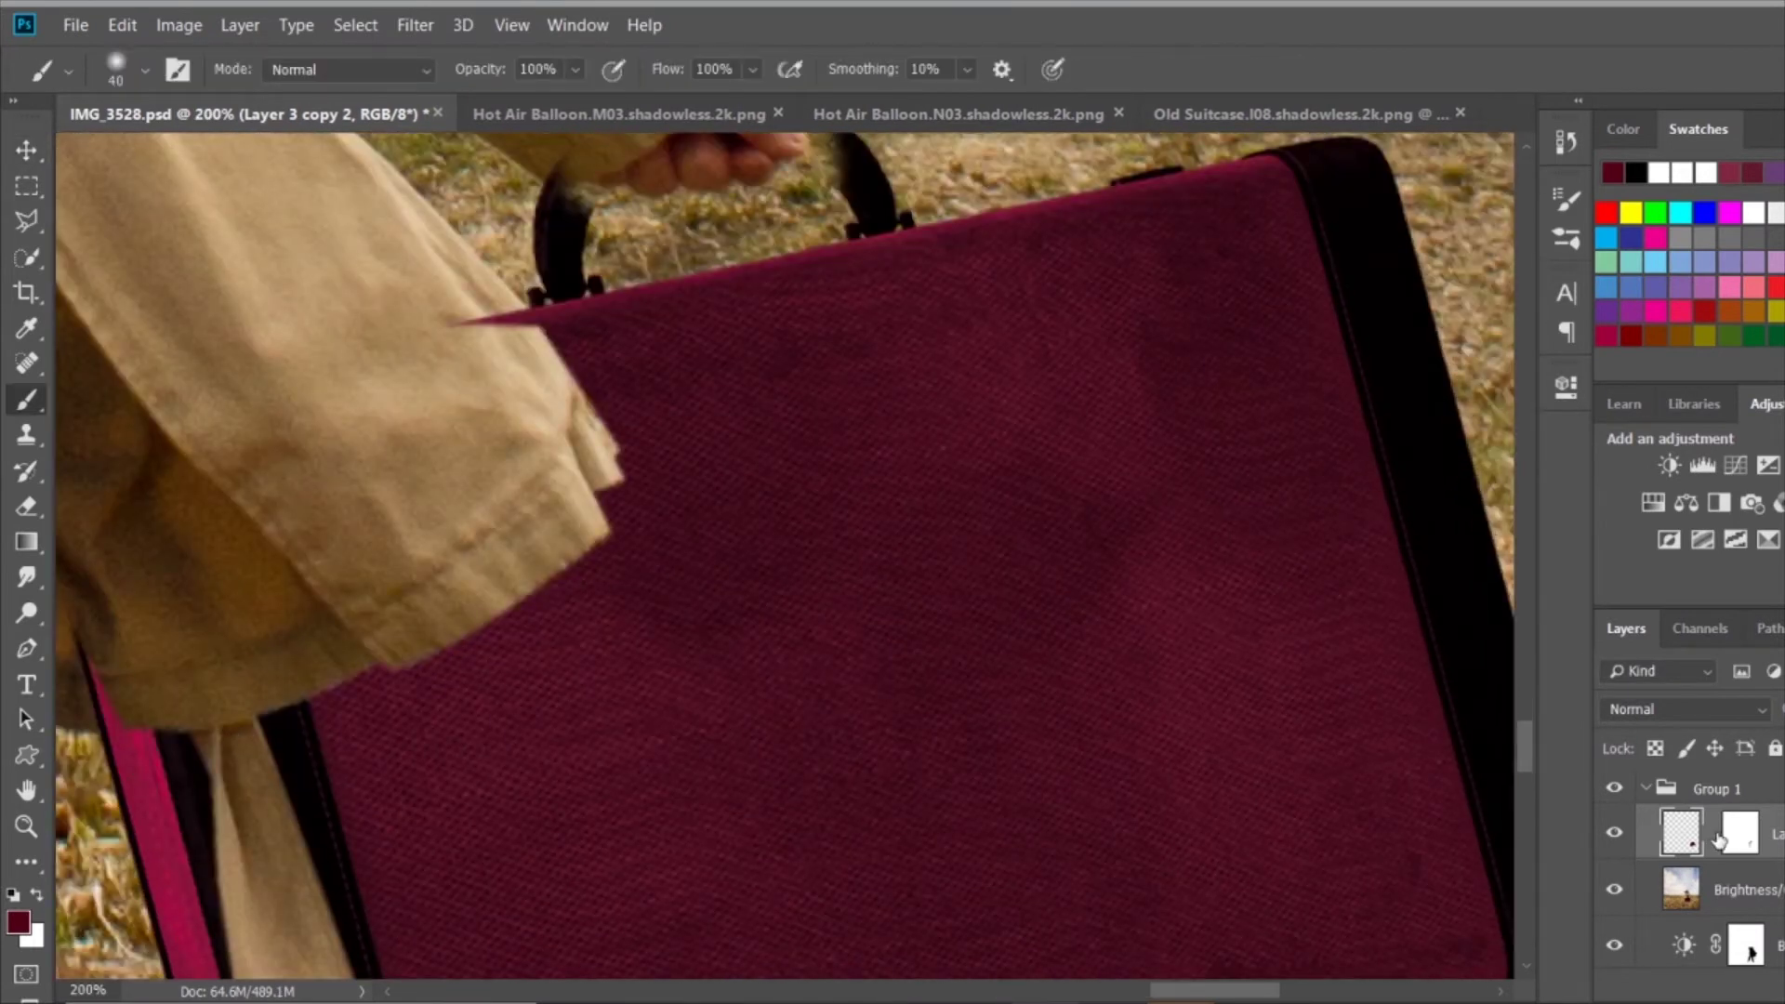
left_click(1740, 833)
scroll(780, 558, "left", 3)
scroll(928, 555, "up", 3)
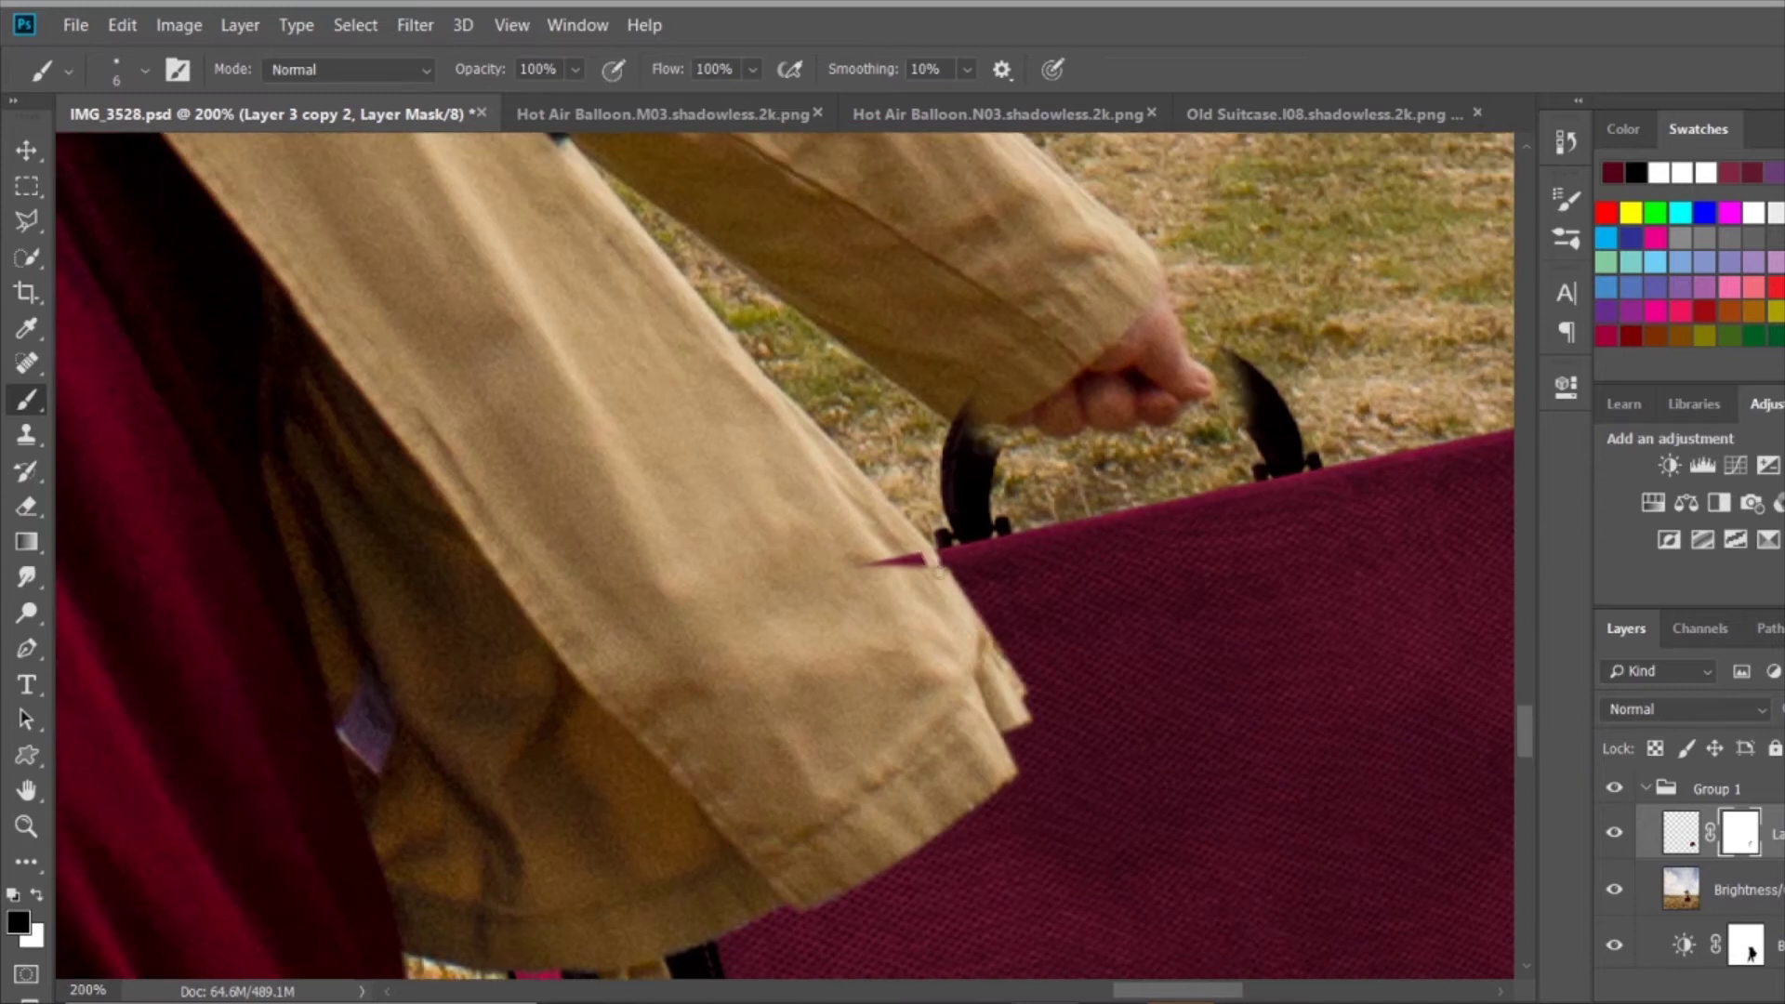
key("ctrl+plus")
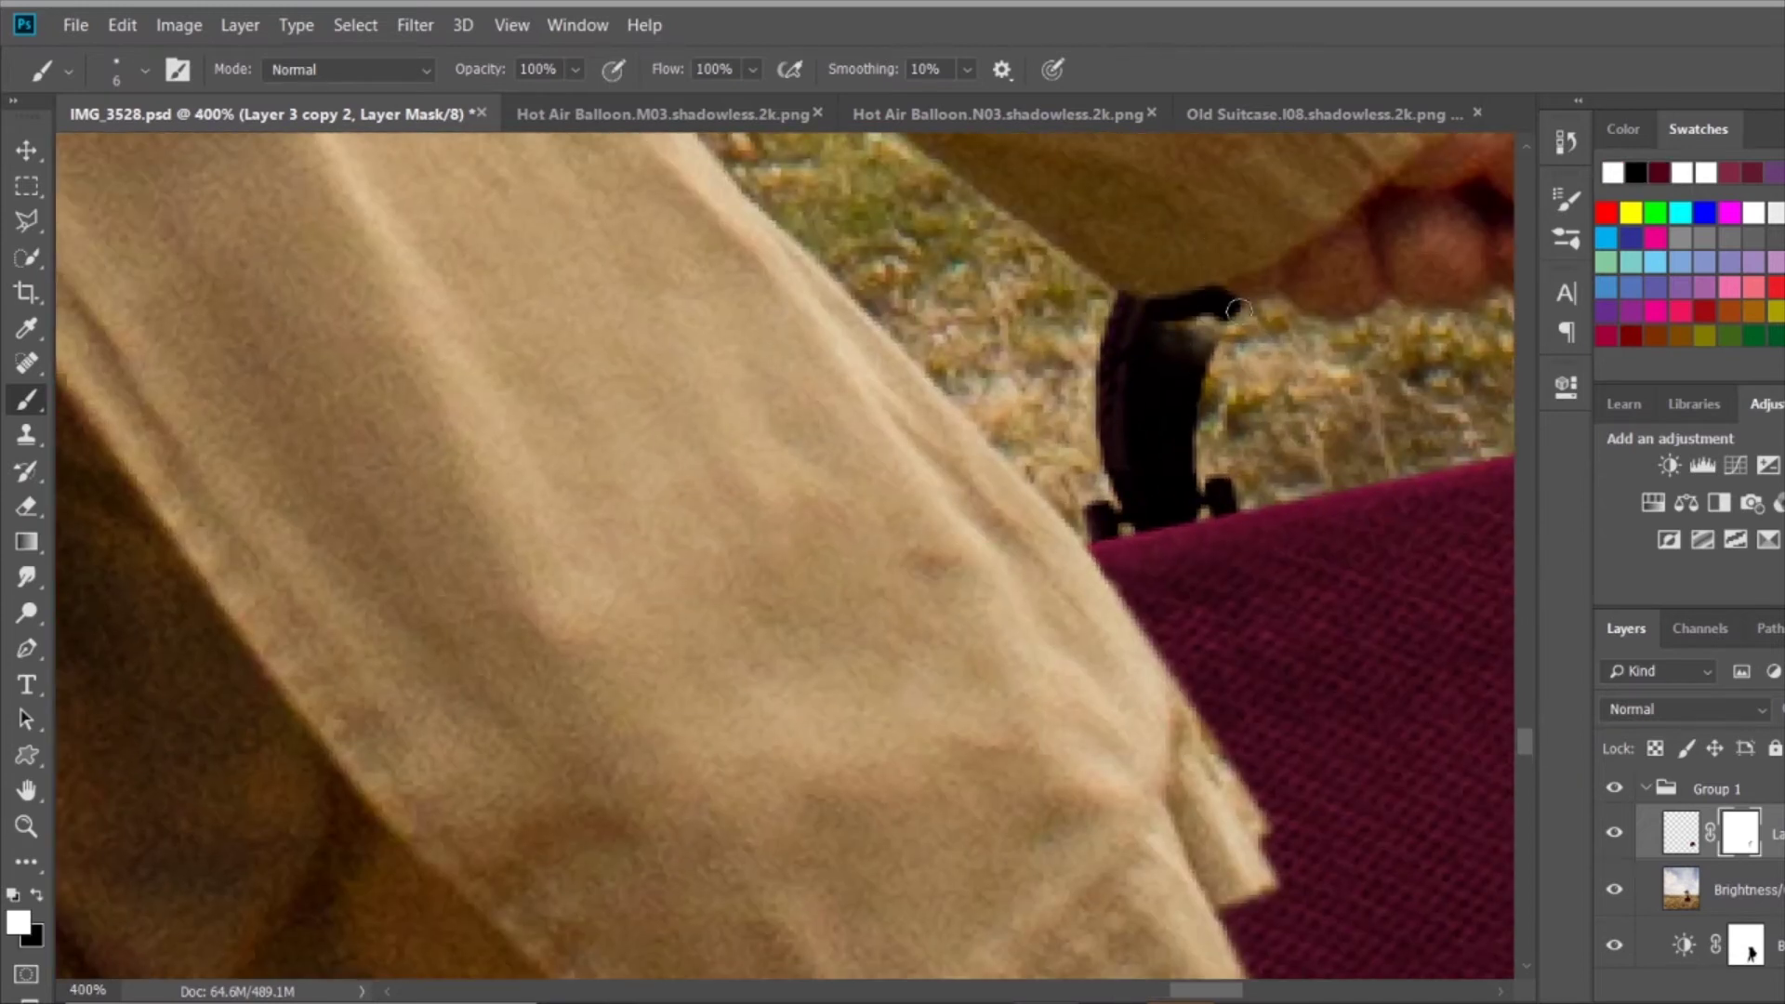
scroll(737, 450, "up", 3)
scroll(736, 450, "right", 3)
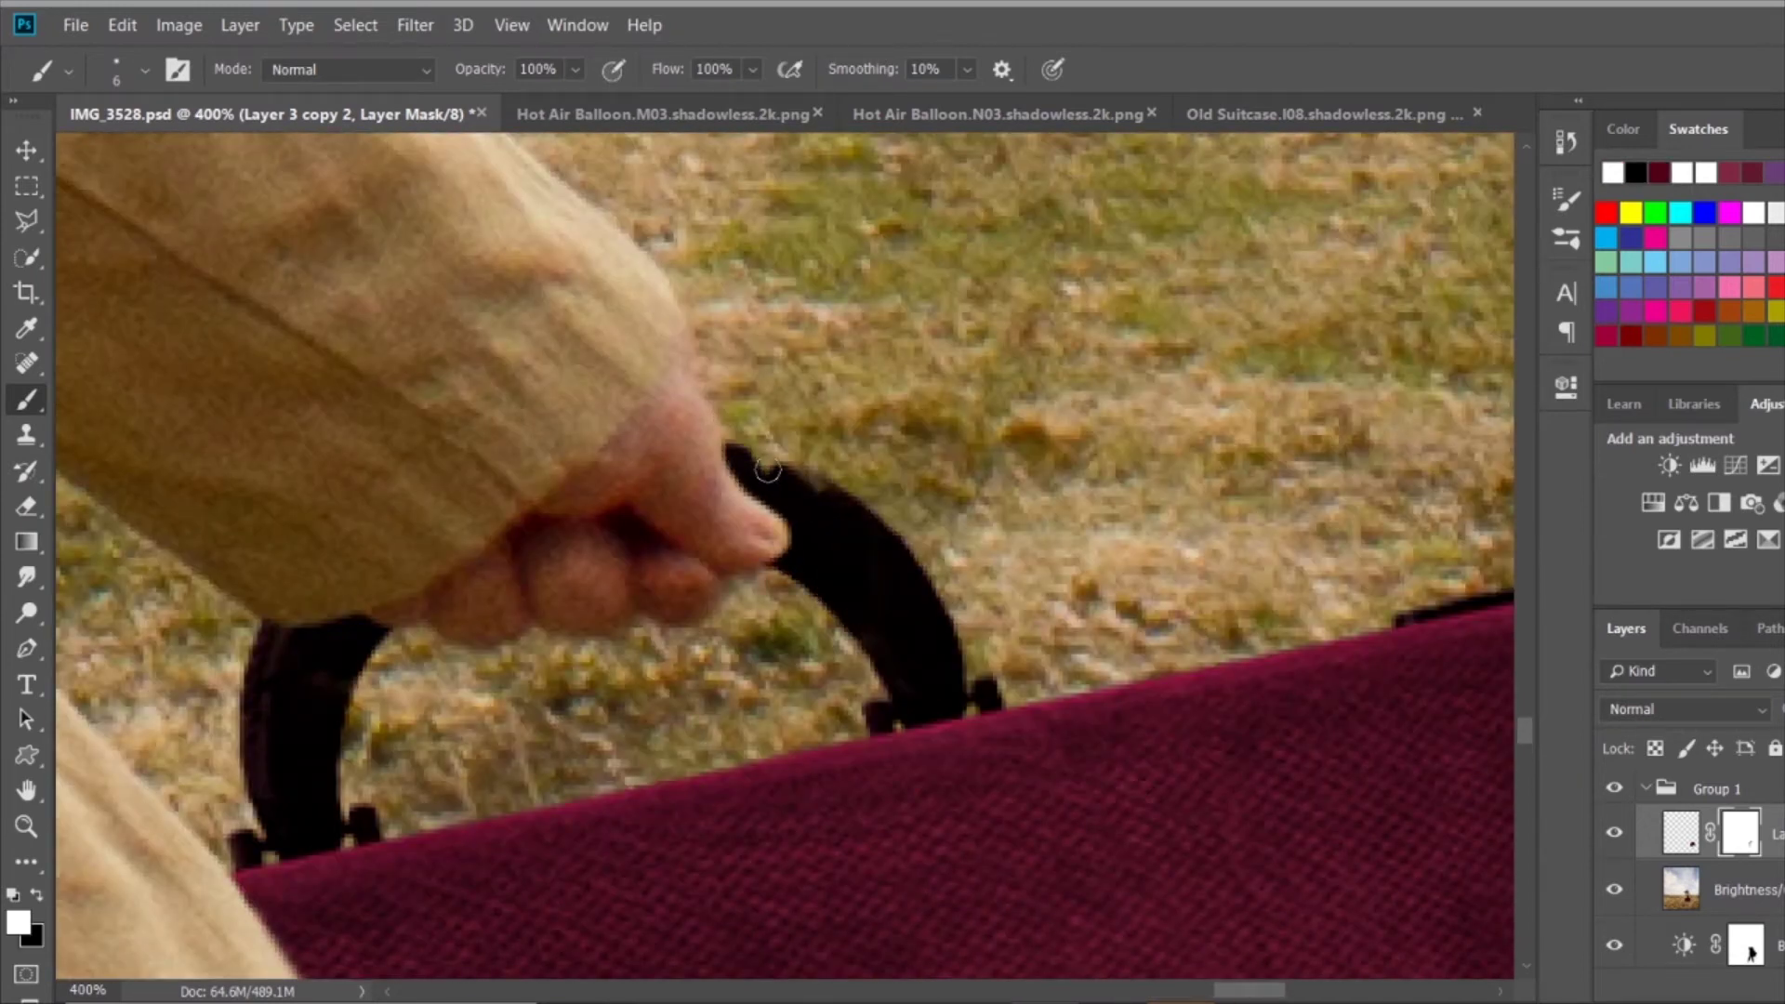
key("ctrl+0")
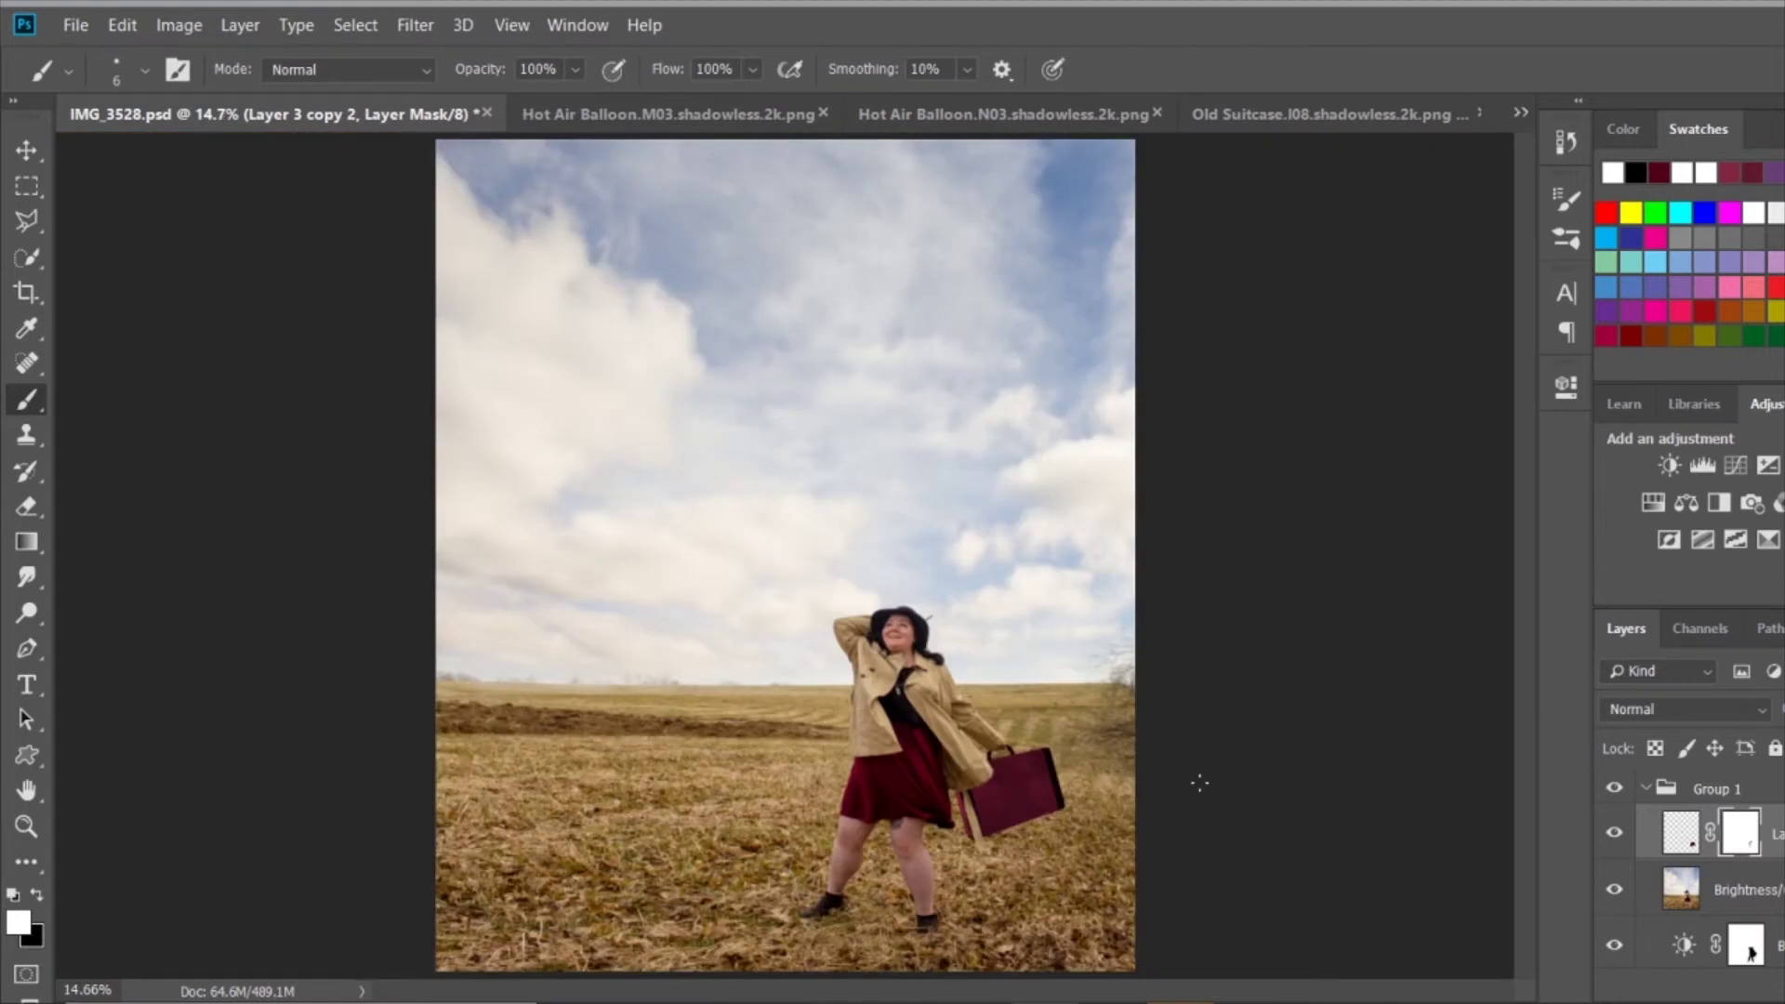
key("ctrl+plus")
key("ctrl+plus")
key("ctrl+plus")
left_click_drag(1525, 589, 1525, 734)
Stretch the suitcase slightly wider with Free Transform.
key("ctrl+t")
key("Escape")
left_click(1681, 832)
key("ctrl+t")
left_click_drag(1148, 633, 1162, 629)
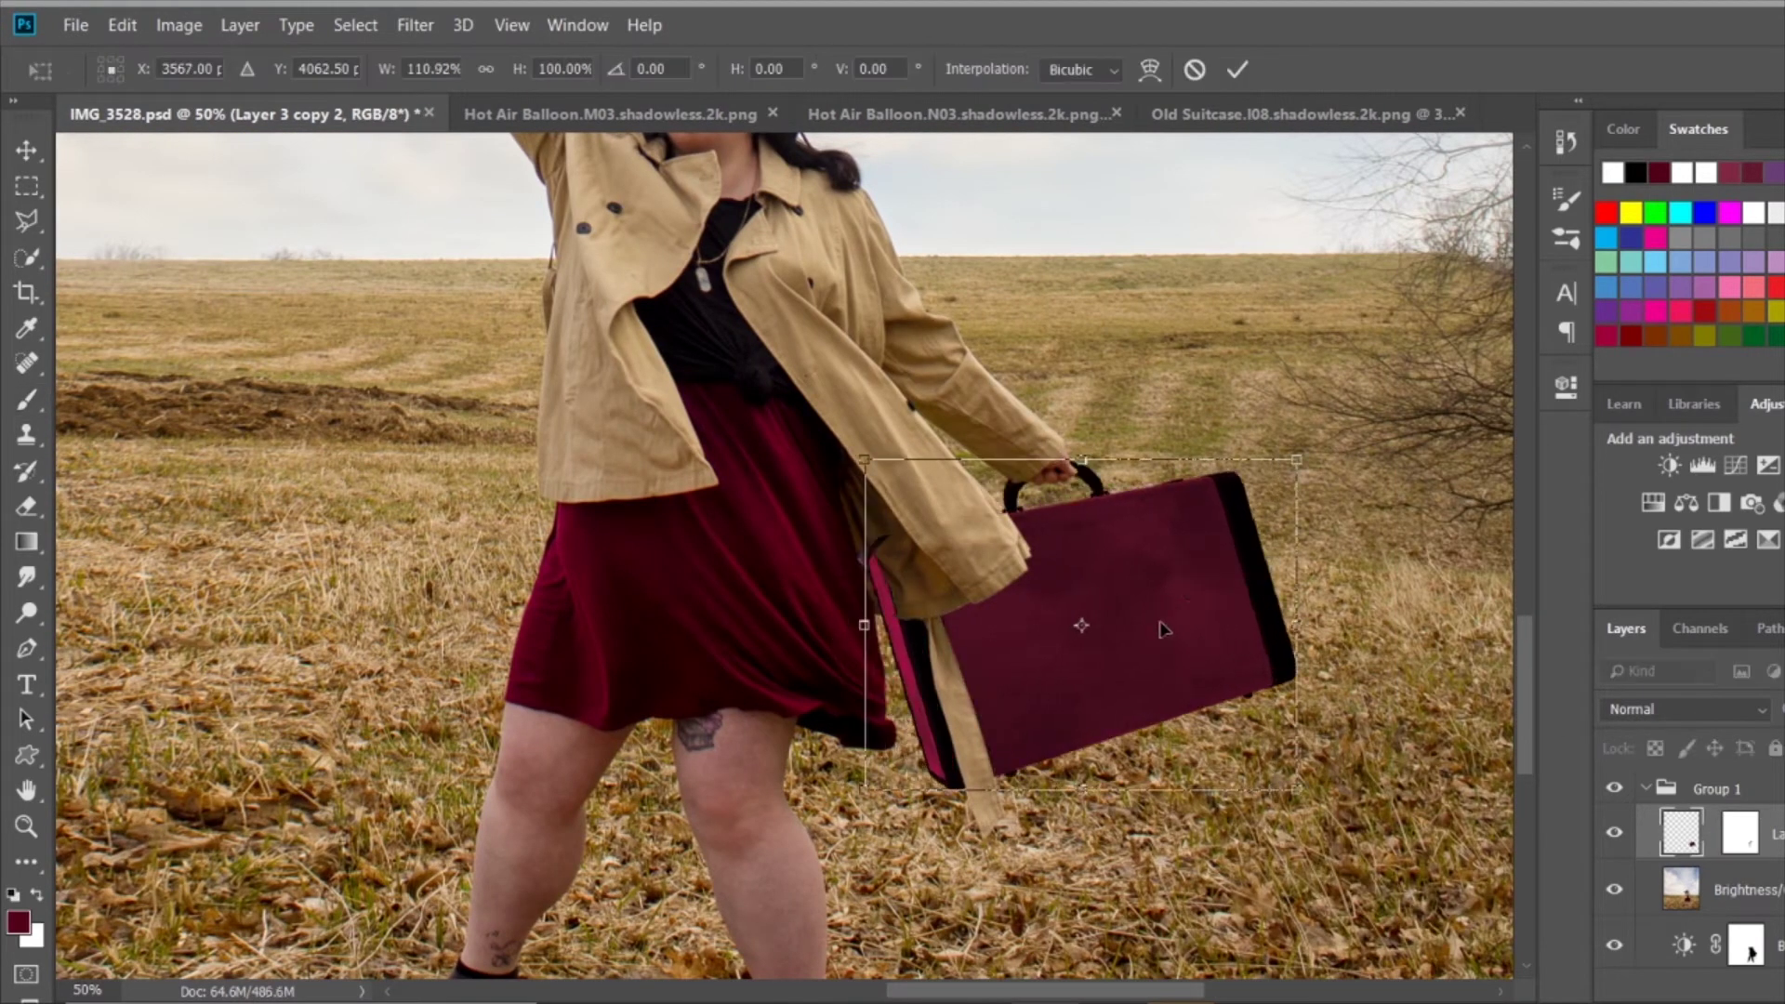
key("Return")
Zoom in on the skirt and add a Hue/Saturation adjustment layer.
key("b")
scroll(1162, 698, "down", 1)
scroll(1162, 767, "up", 2)
key("ctrl+plus")
scroll(1162, 764, "down", 3)
left_click(1653, 502)
Lower the Hue/Saturation lightness and invert its mask to hide the effect.
left_click_drag(1316, 650, 1306, 650)
key("ctrl+i")
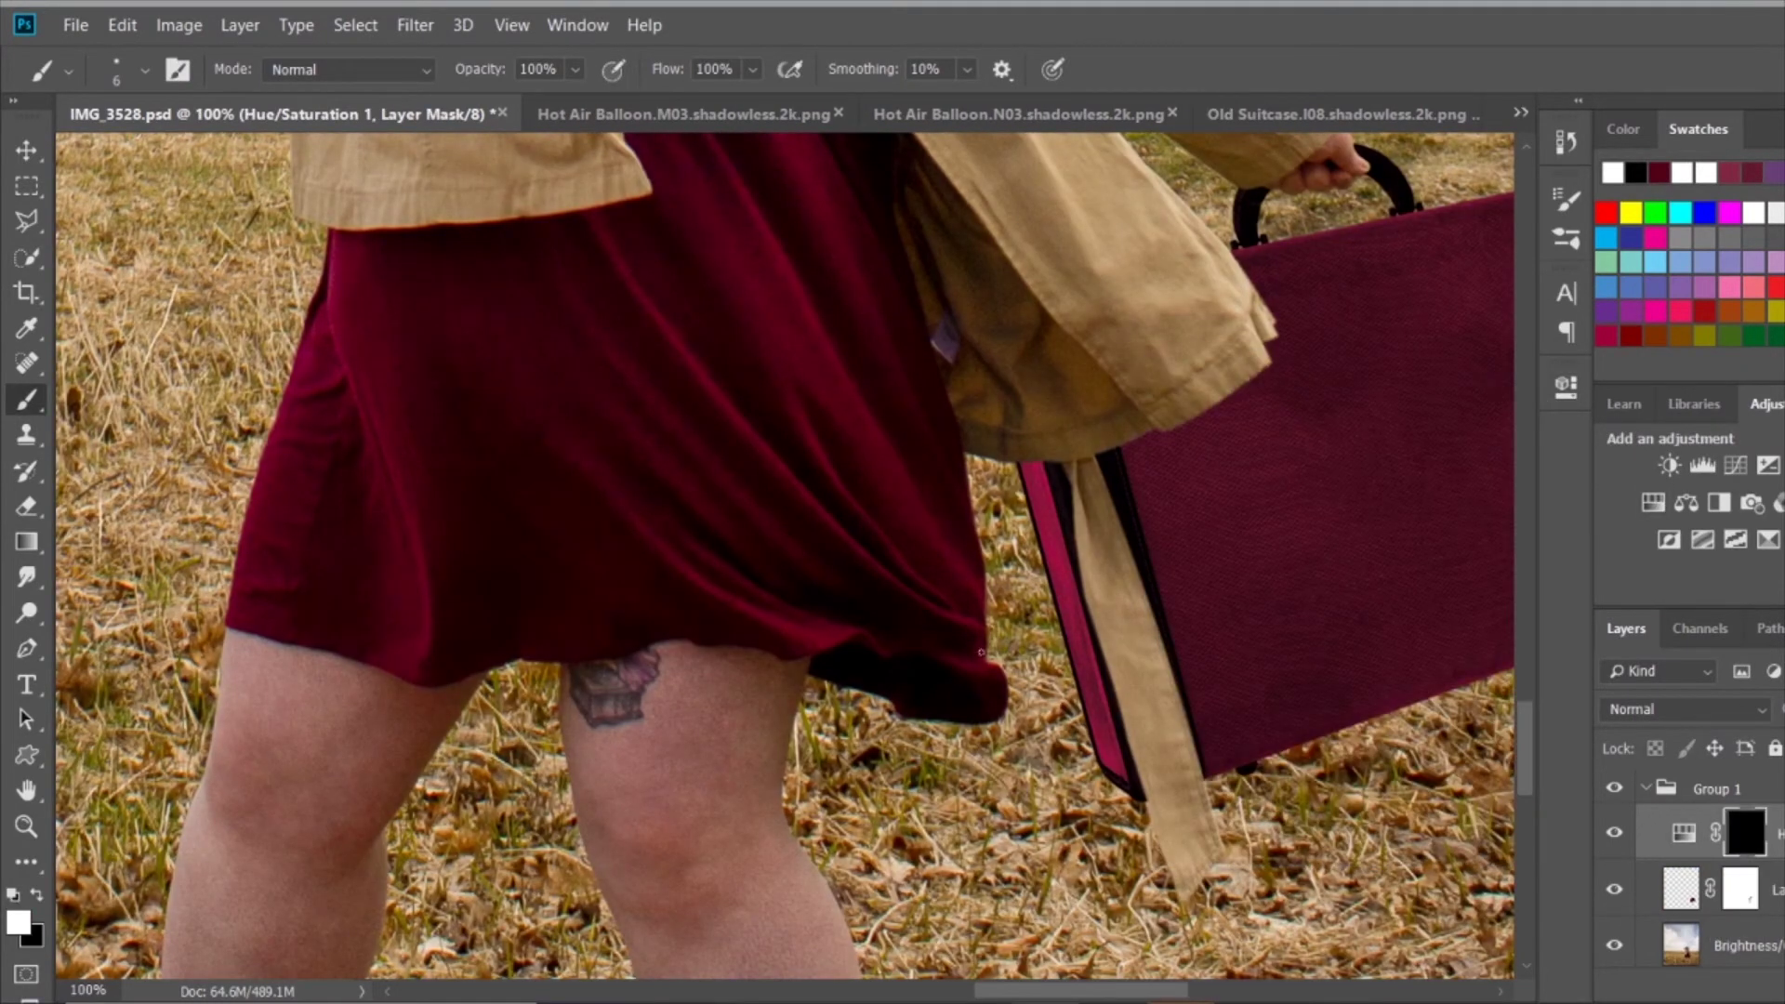
left_click(1684, 832)
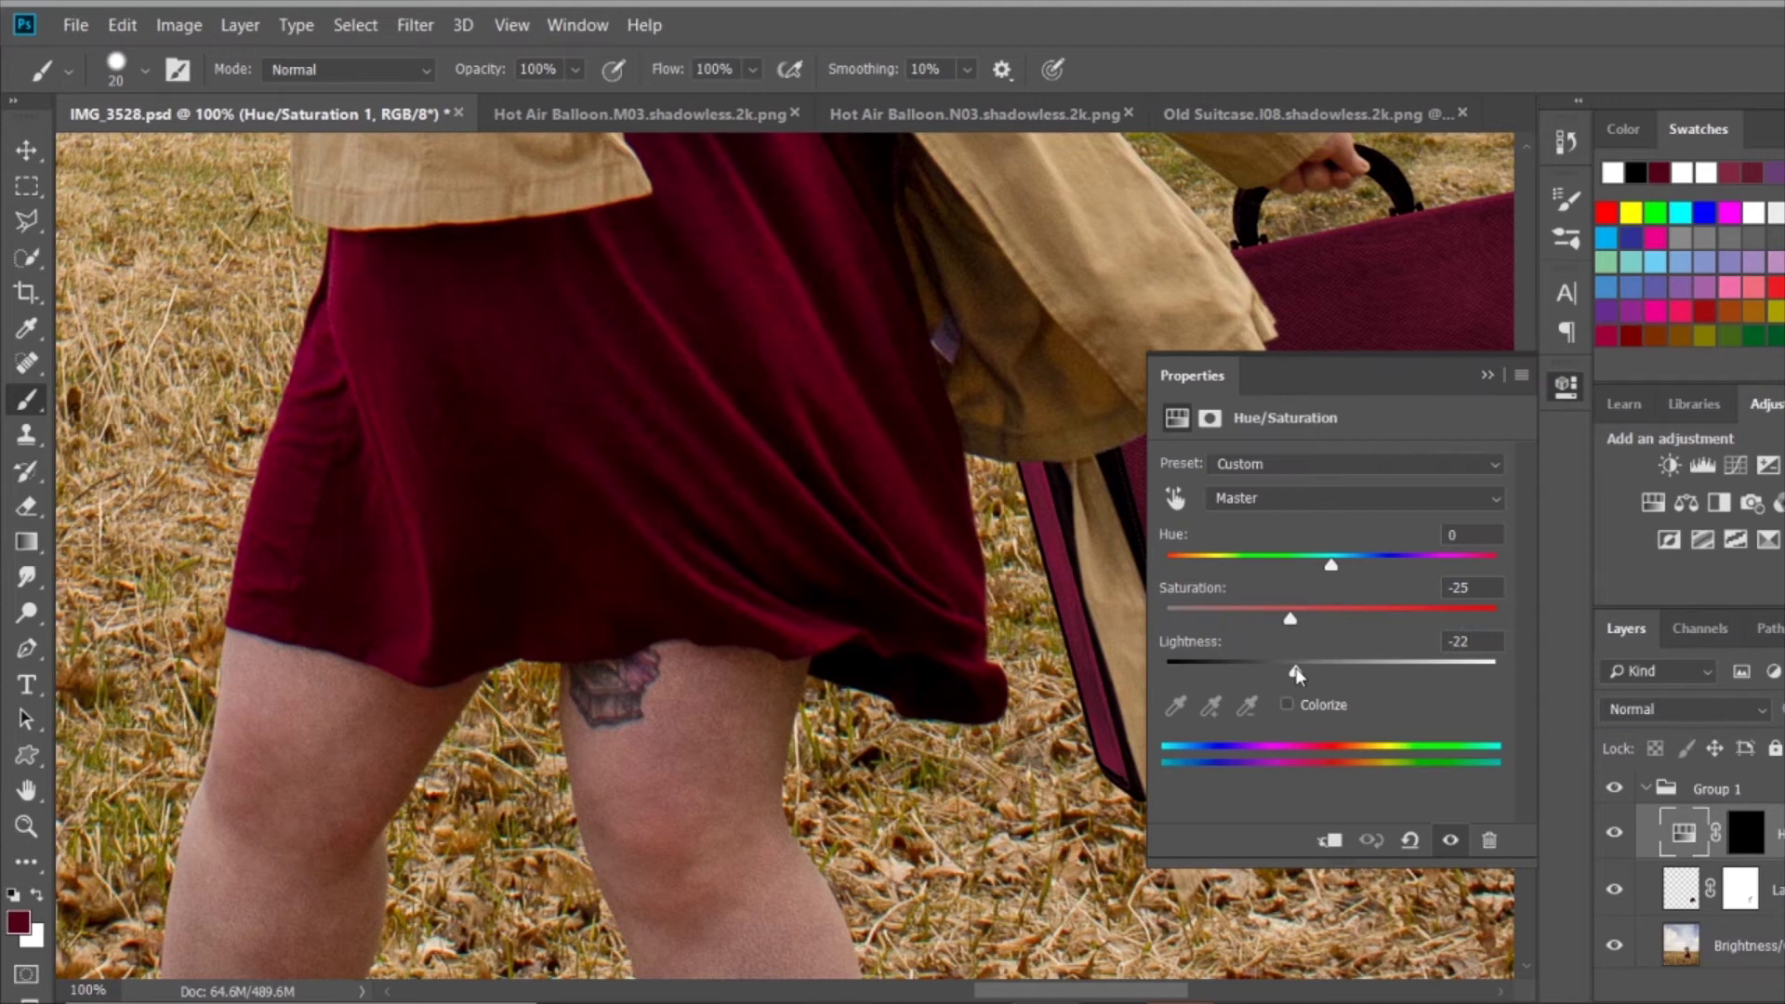
key("ctrl+0")
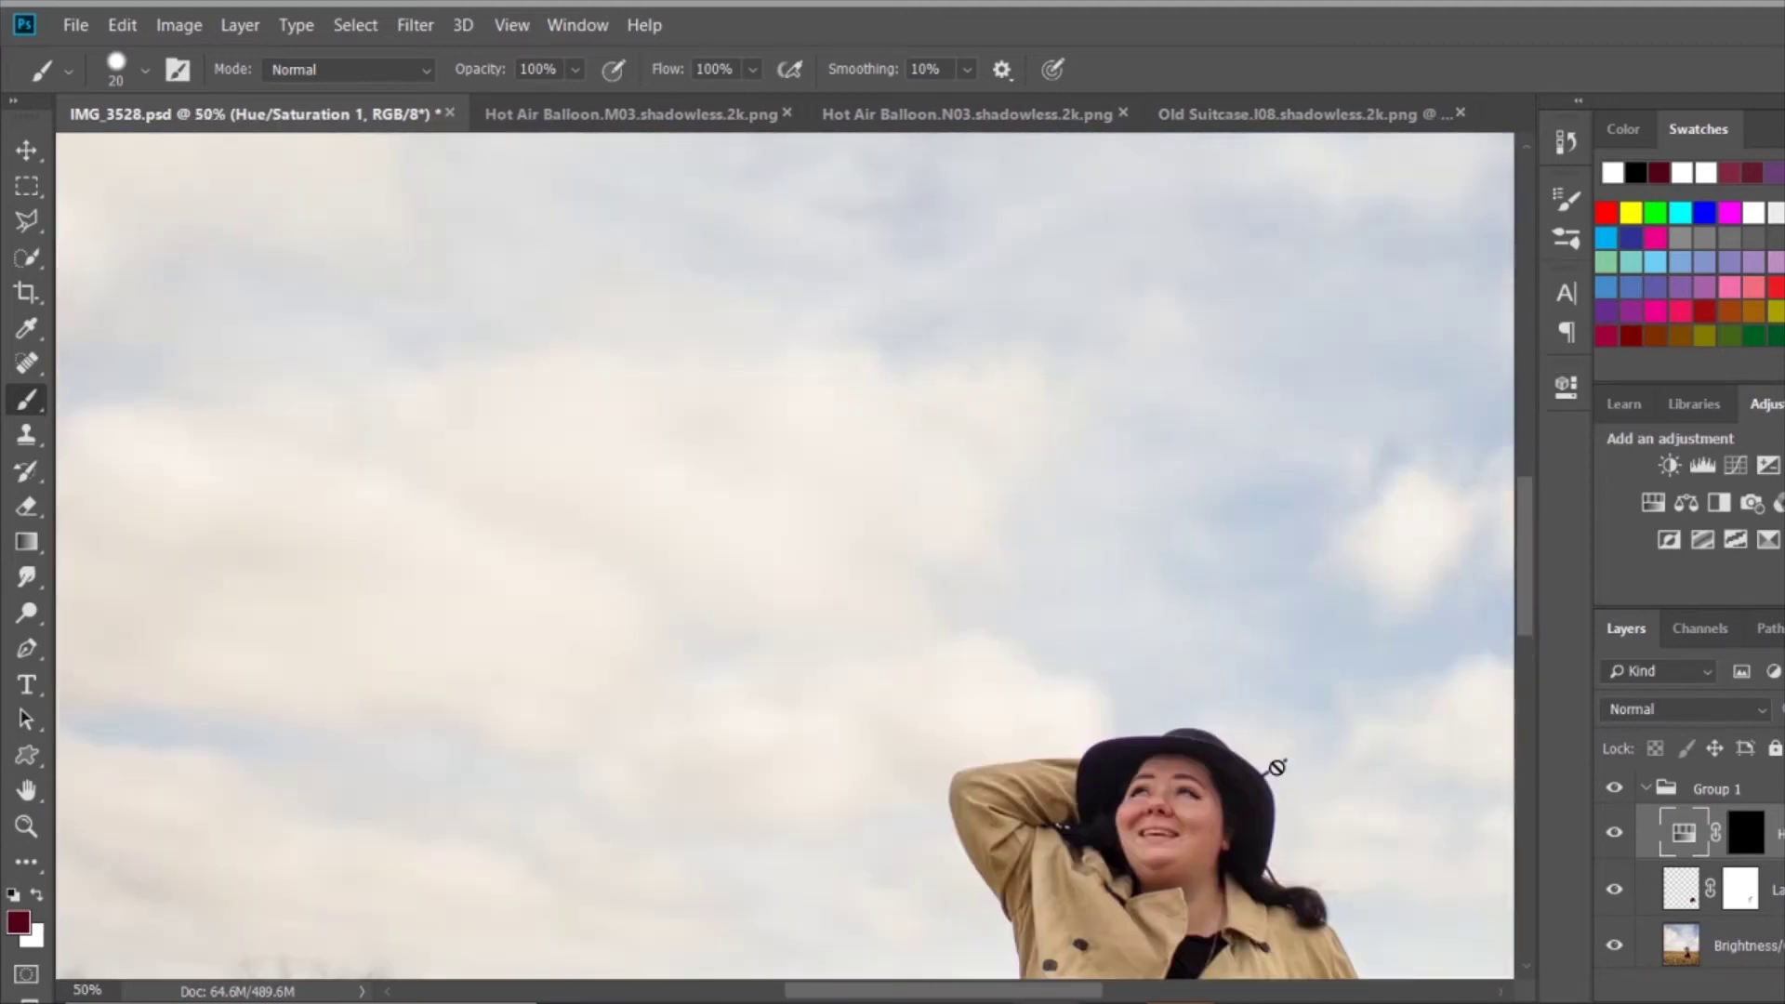
scroll(1104, 646, "up", 6)
Reset colours to black and white and group the composite layers with Ctrl+G.
key("alt+bracketleft")
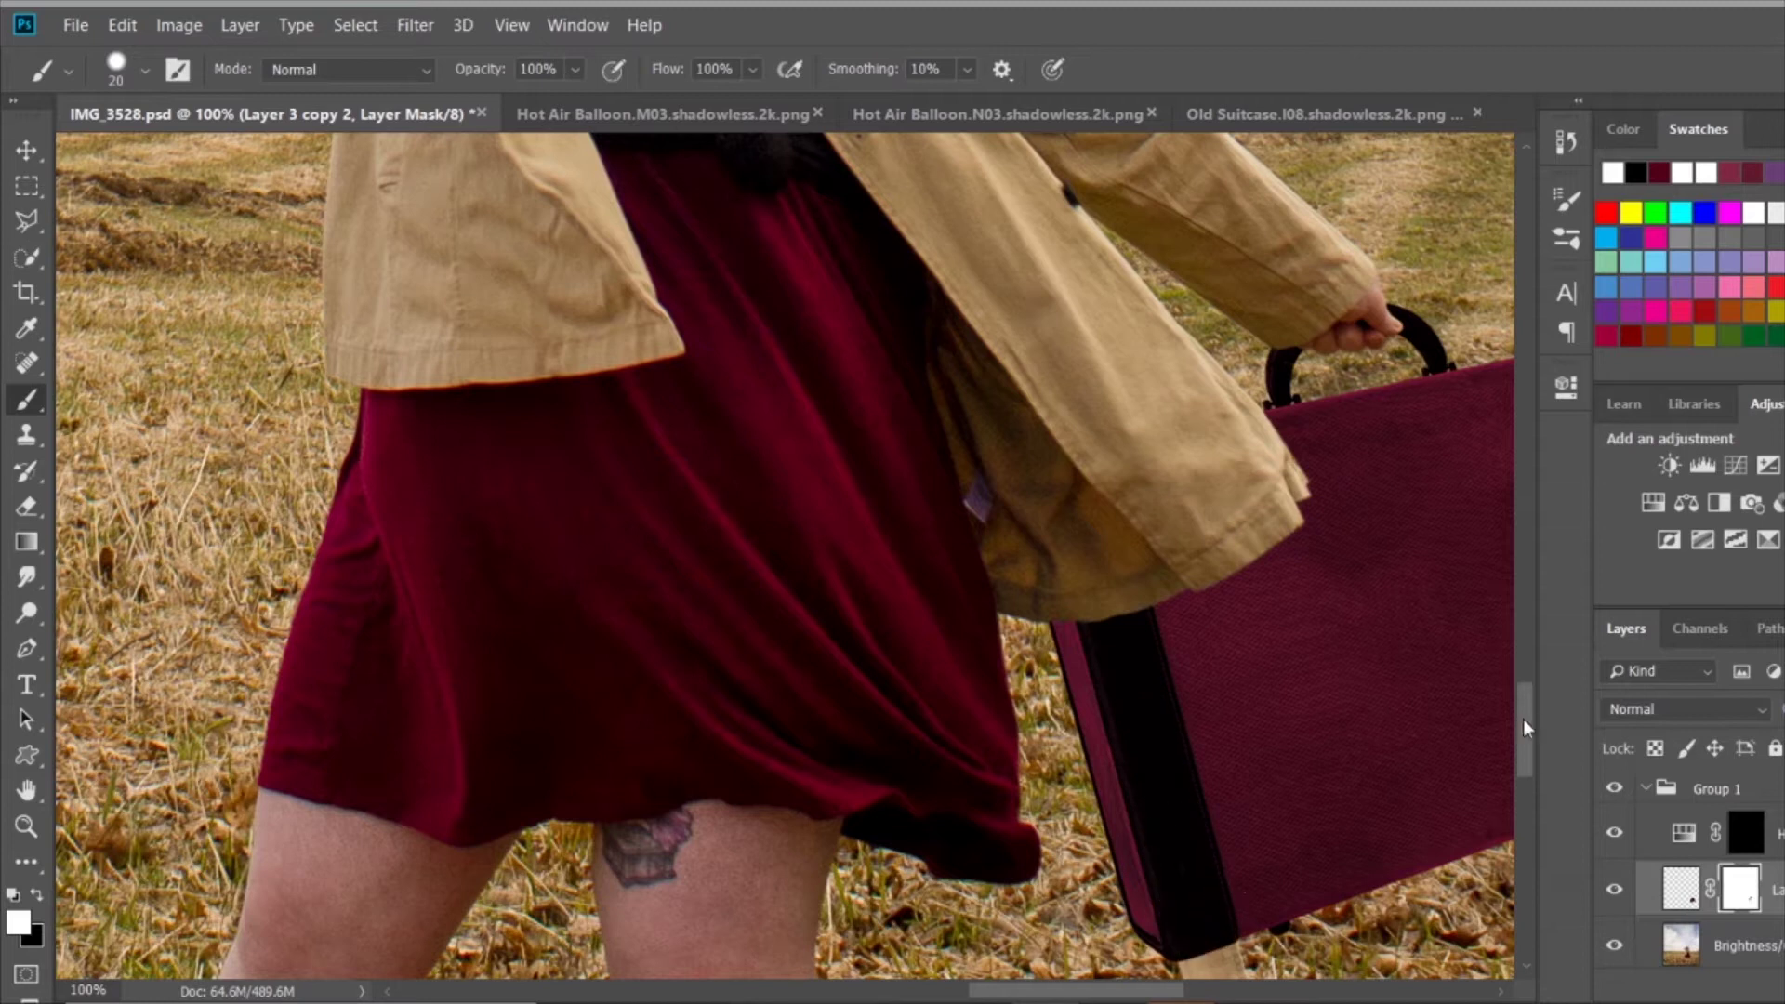
scroll(1523, 718, "down", 3)
key("alt+bracketleft")
key("s")
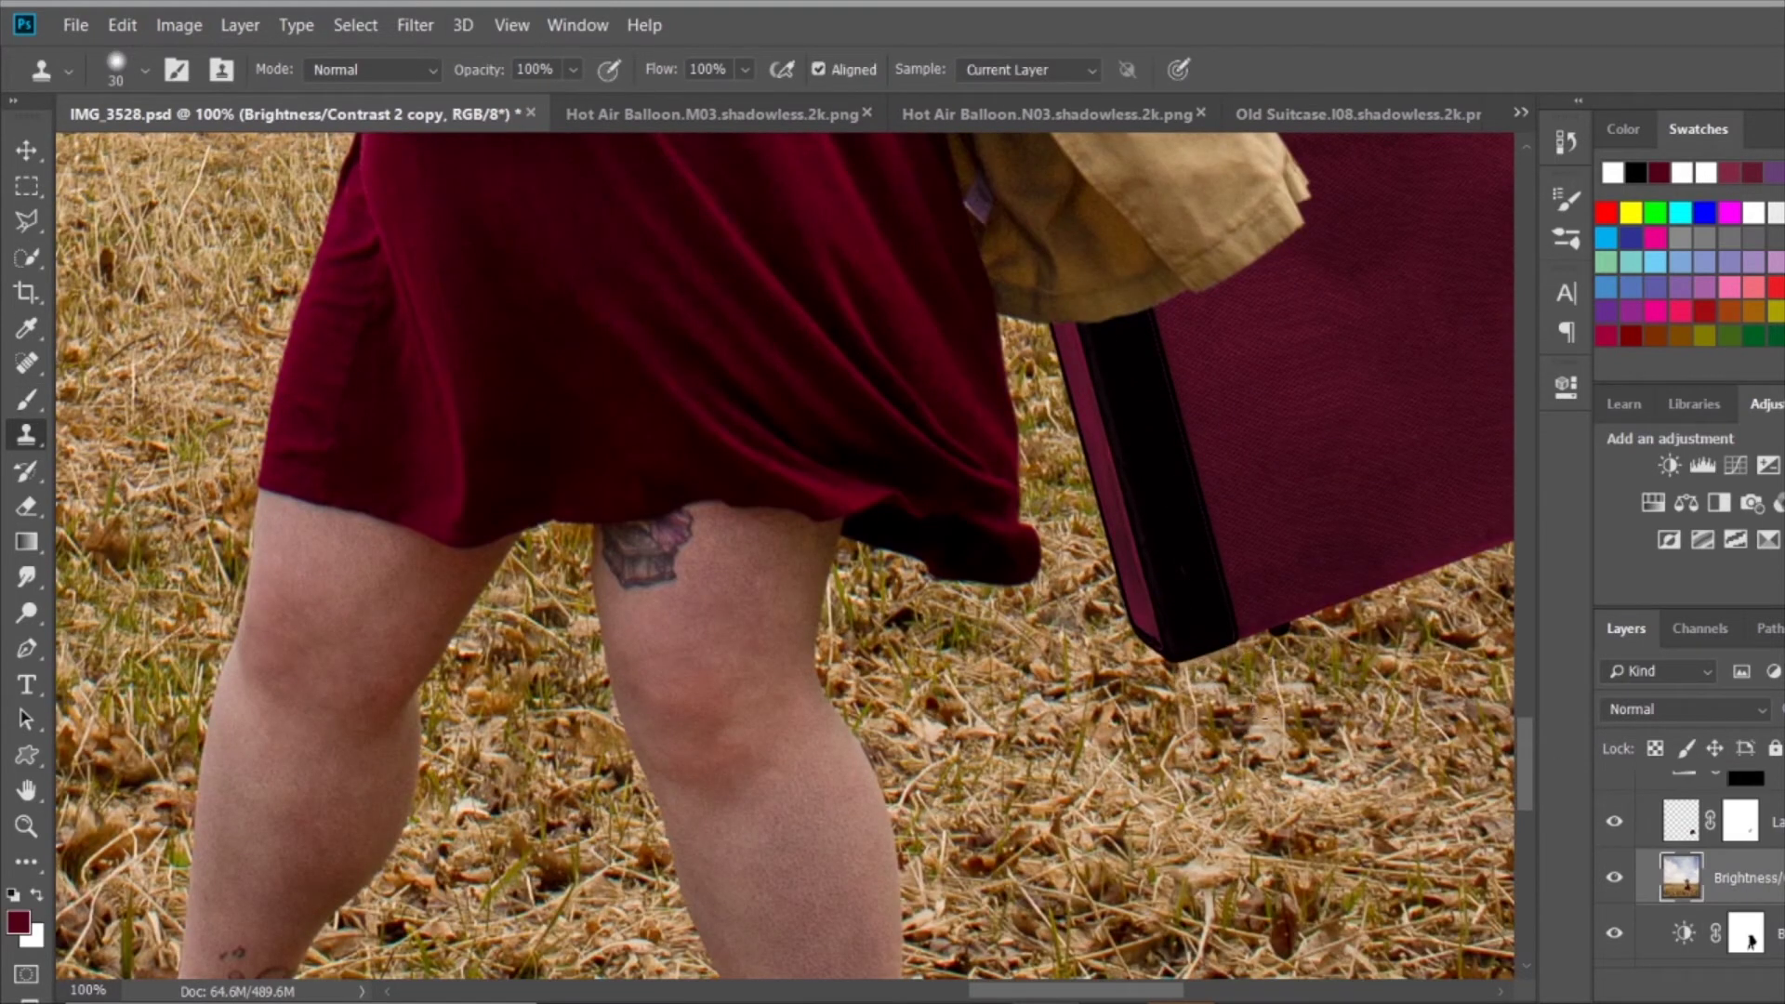
key("ctrl+0")
key("v")
key("ctrl+g")
Add a Brightness/Contrast layer with an inverted mask and drag the striped balloon into the composite.
left_click(1669, 465)
key("ctrl+i")
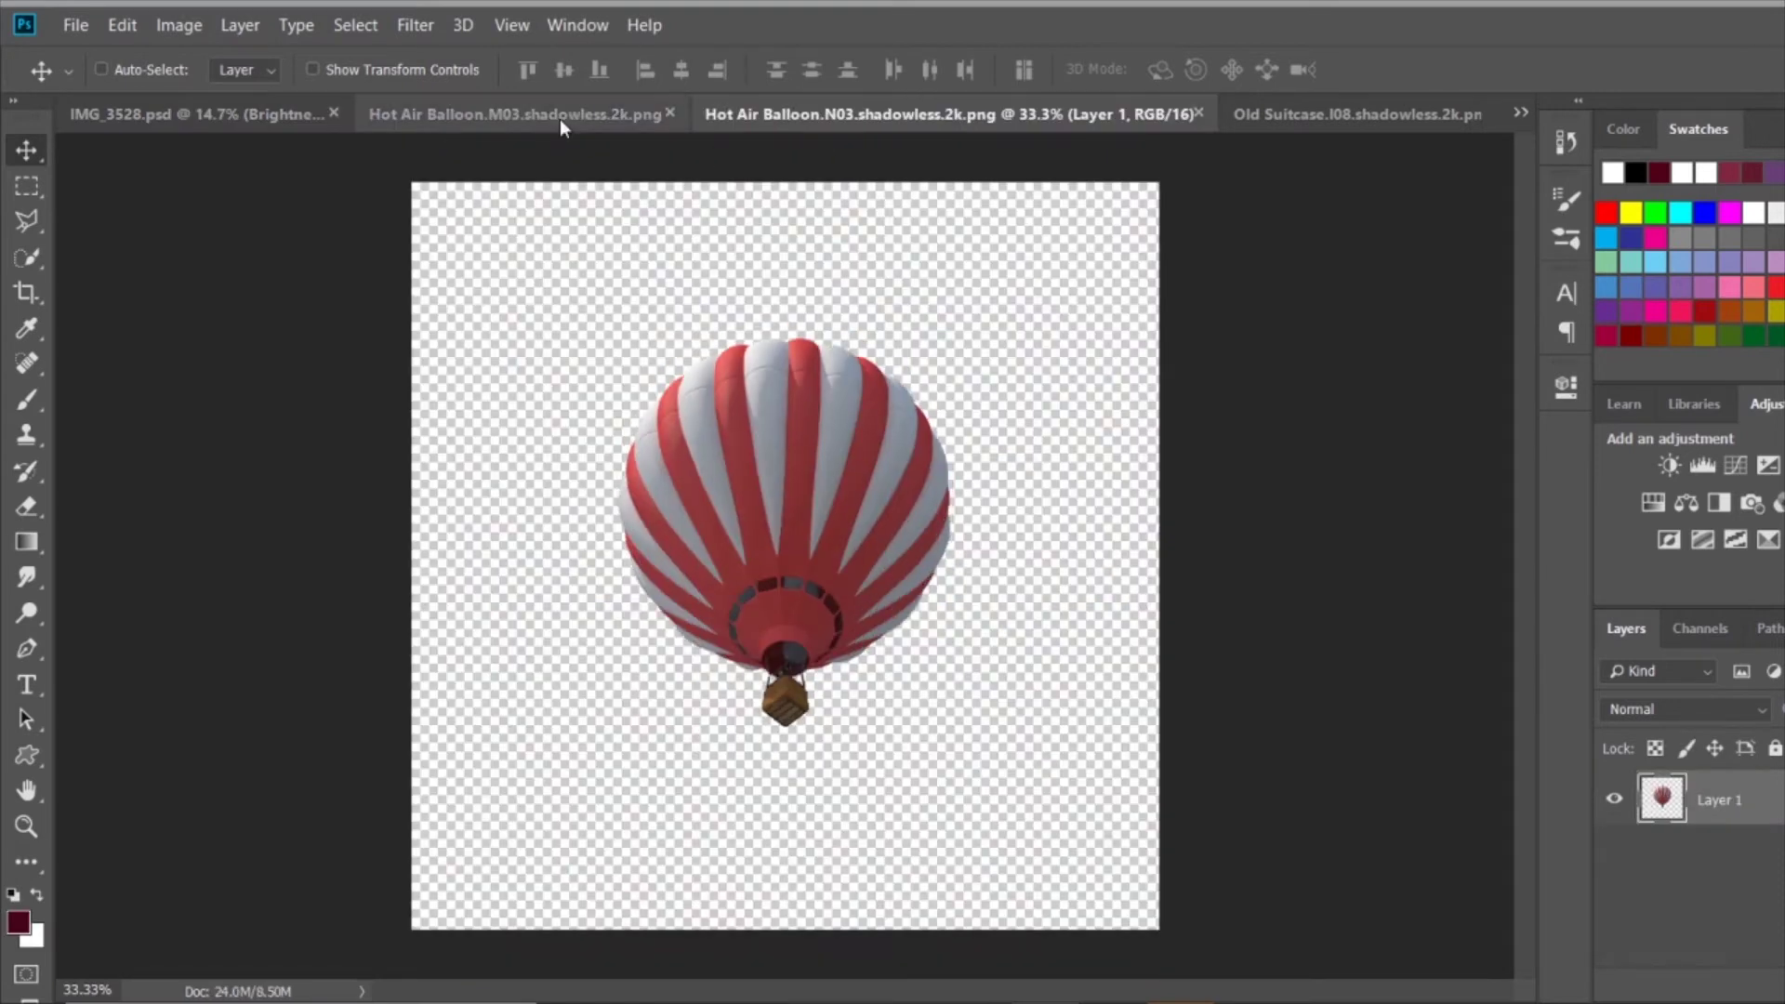
left_click_drag(796, 459, 820, 699)
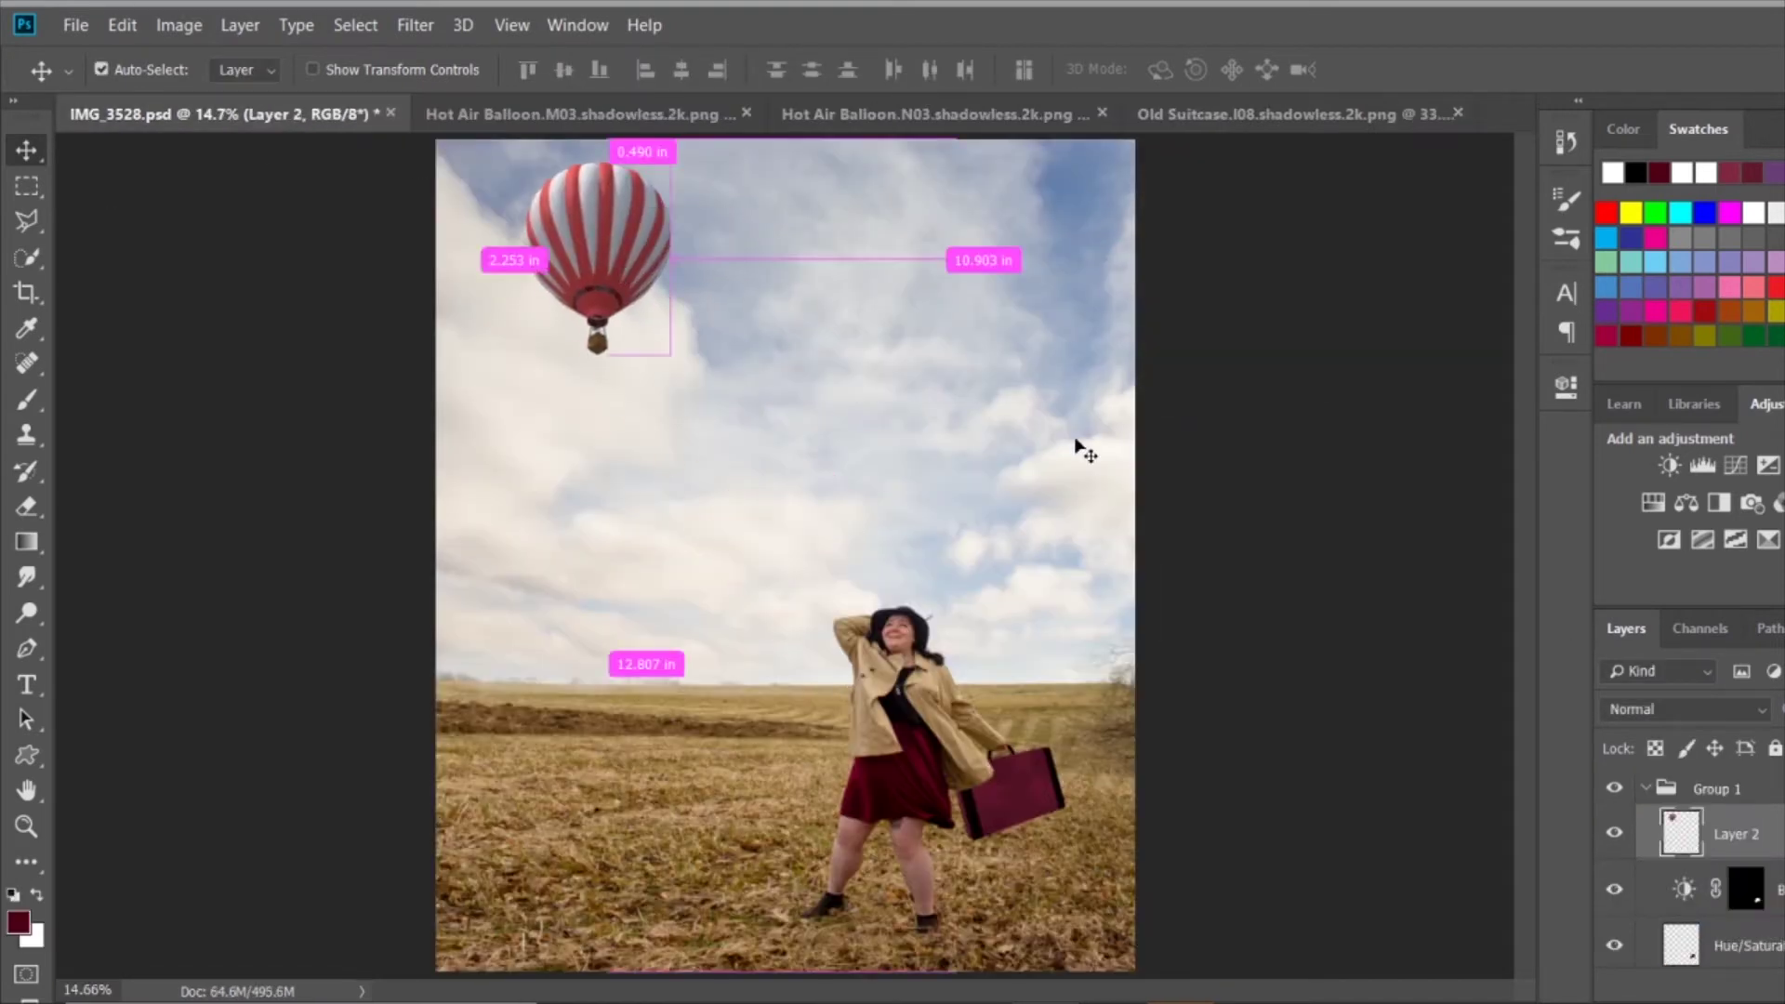
Enlarge the balloon and place it in the upper-left sky.
key("ctrl+t")
left_click_drag(685, 359, 716, 376)
key("Return")
left_click_drag(641, 293, 624, 309)
key("ctrl+t")
key("Return")
Add a Brightness/Contrast adjustment raising the balloon's brightness and contrast.
left_click(1670, 465)
key("ctrl+i")
left_click_drag(1335, 534, 1375, 533)
mouse_move(1331, 586)
left_mouse_down()
mouse_move(1392, 587)
mouse_move(1404, 534)
left_mouse_up()
left_click(1741, 862)
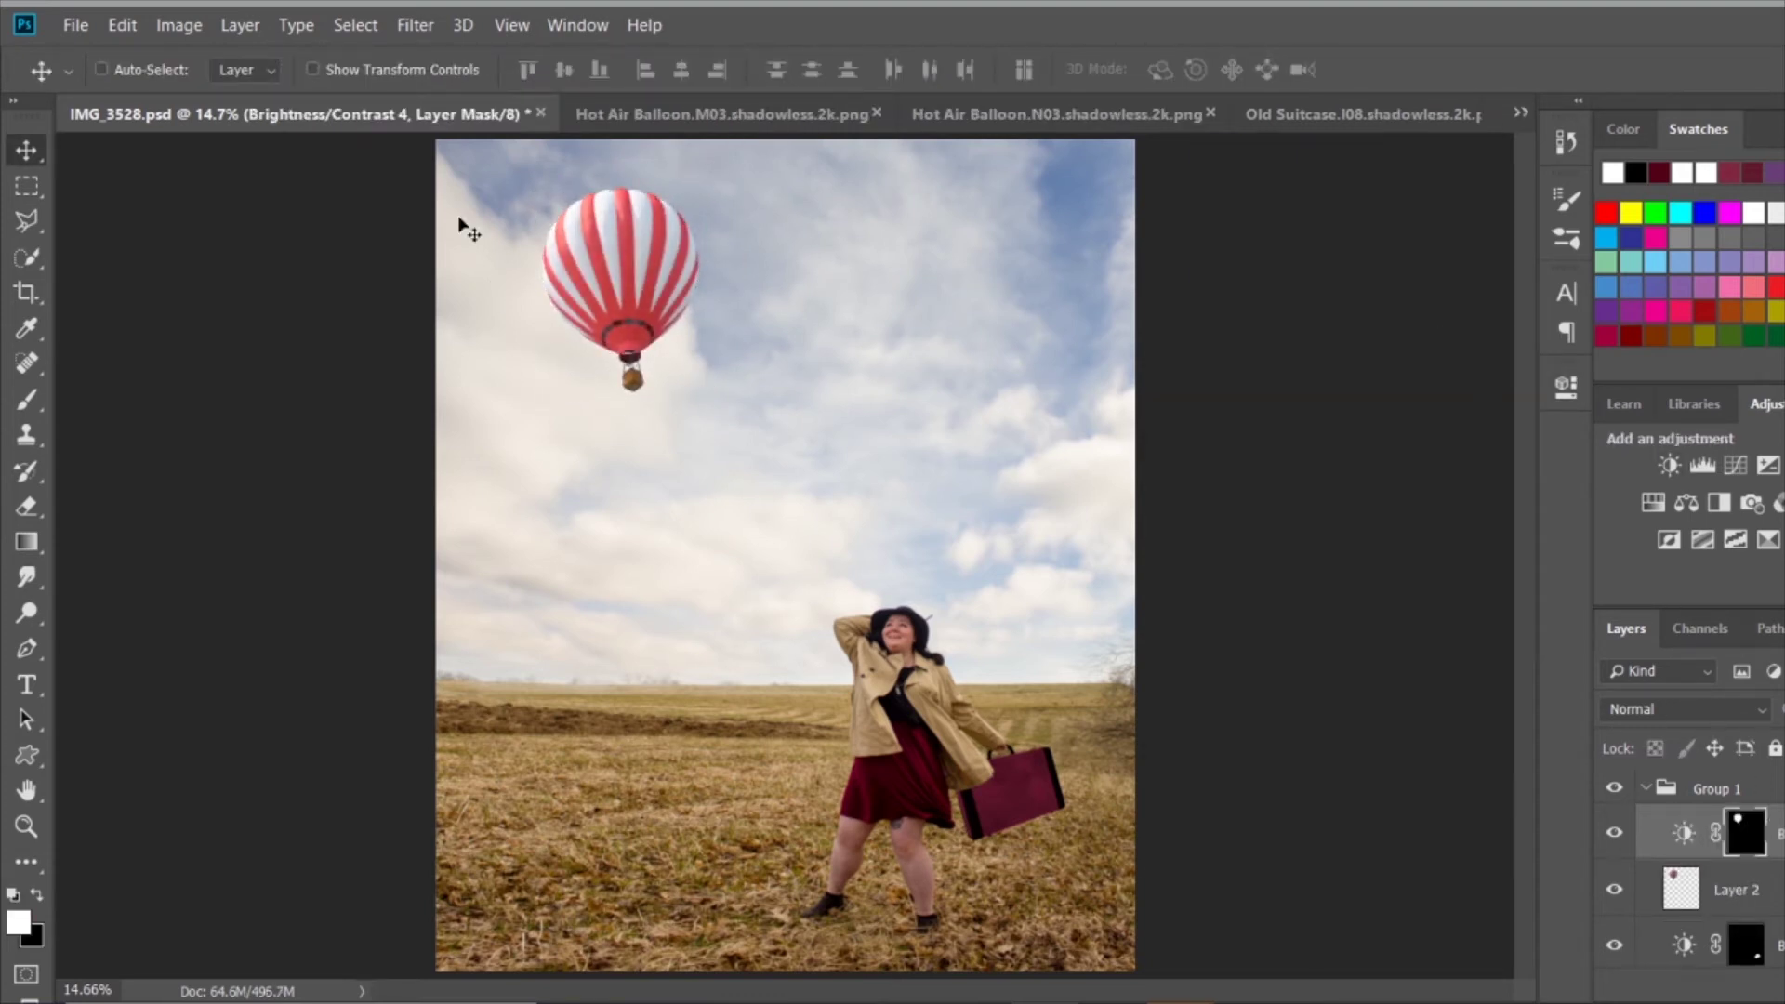
key("alt+bracketleft")
Apply a Camera Raw filter to the balloon and merge it with its adjustment.
key("ctrl+shift+a")
left_click(1540, 253)
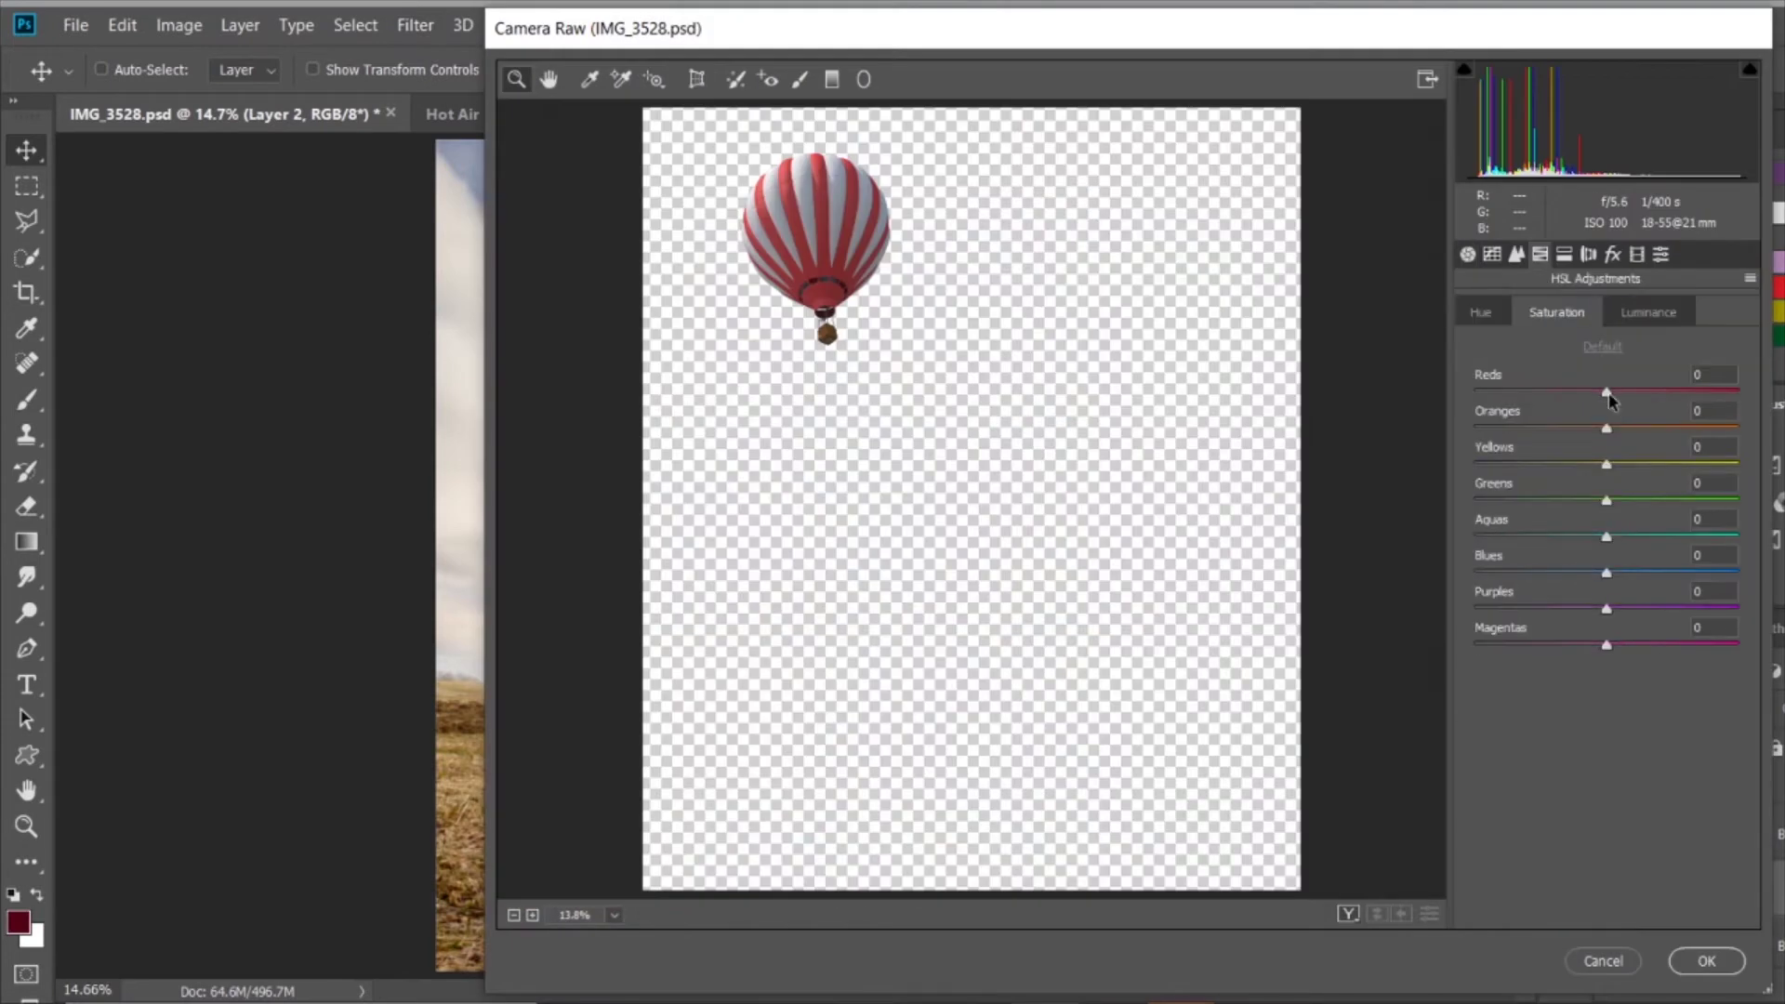
left_click(1706, 961)
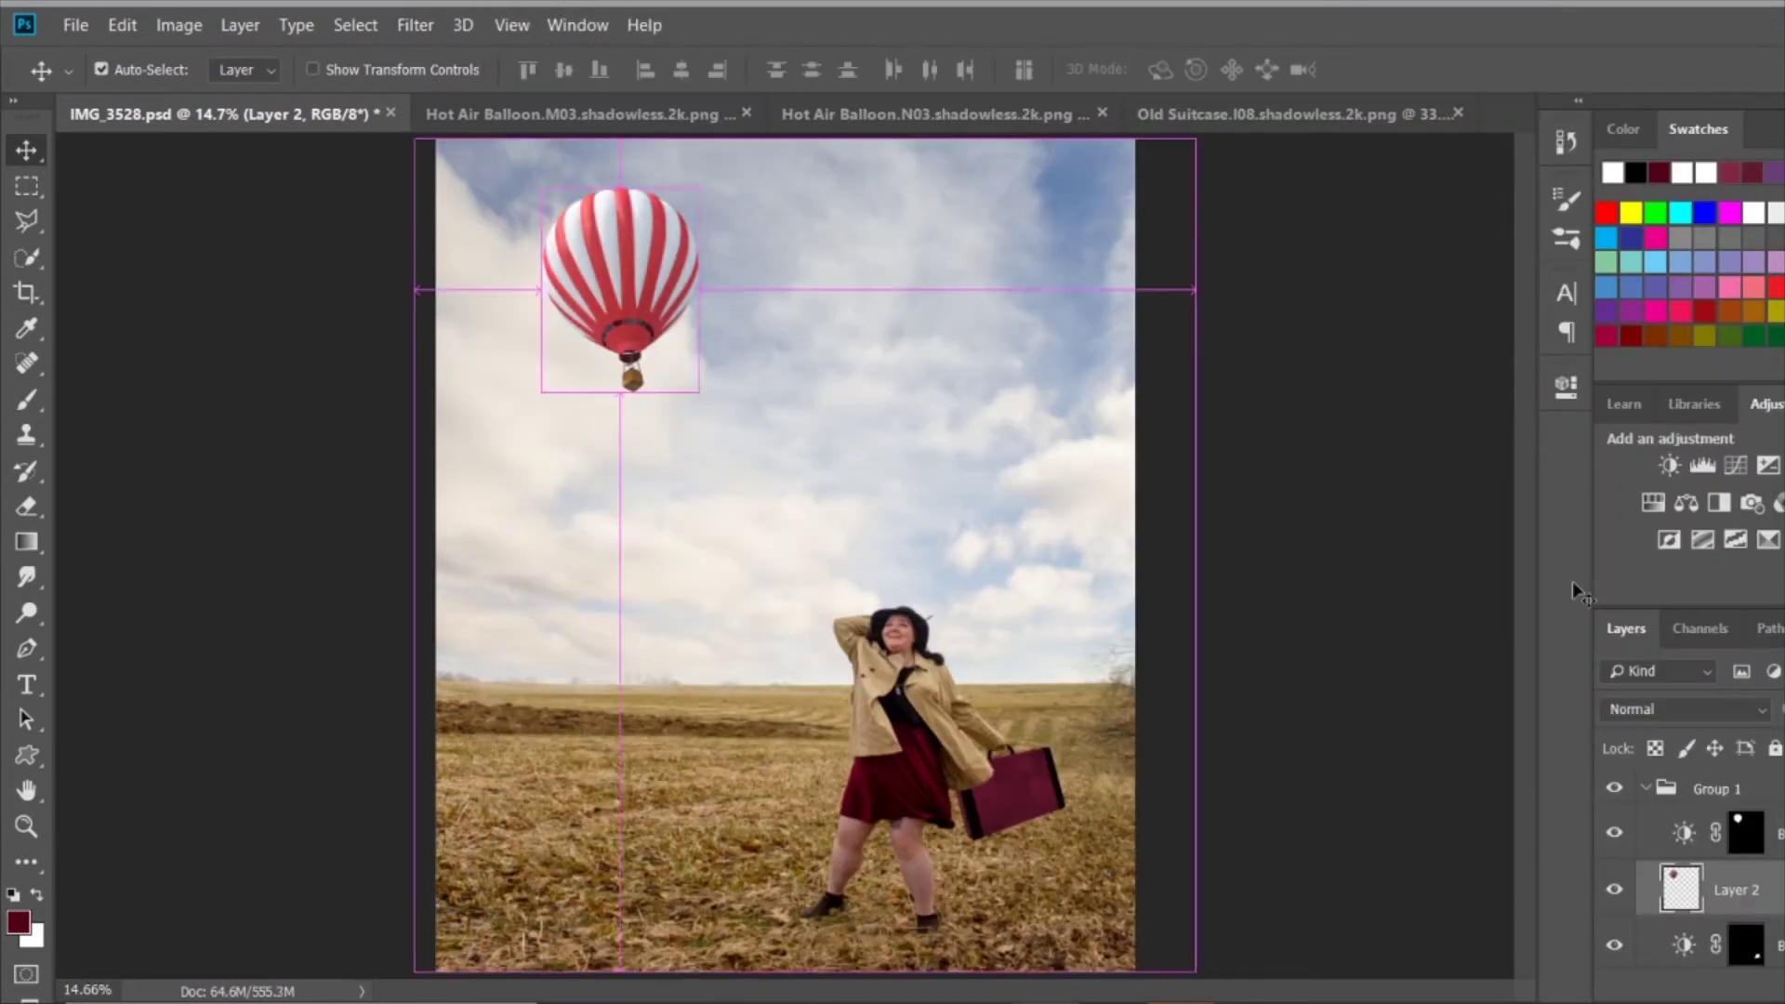
key("ctrl+e")
Tilt the balloon about -19° and switch to the Hot Air Balloon N03 image.
key("ctrl+t")
left_click_drag(836, 490, 773, 392)
key("Return")
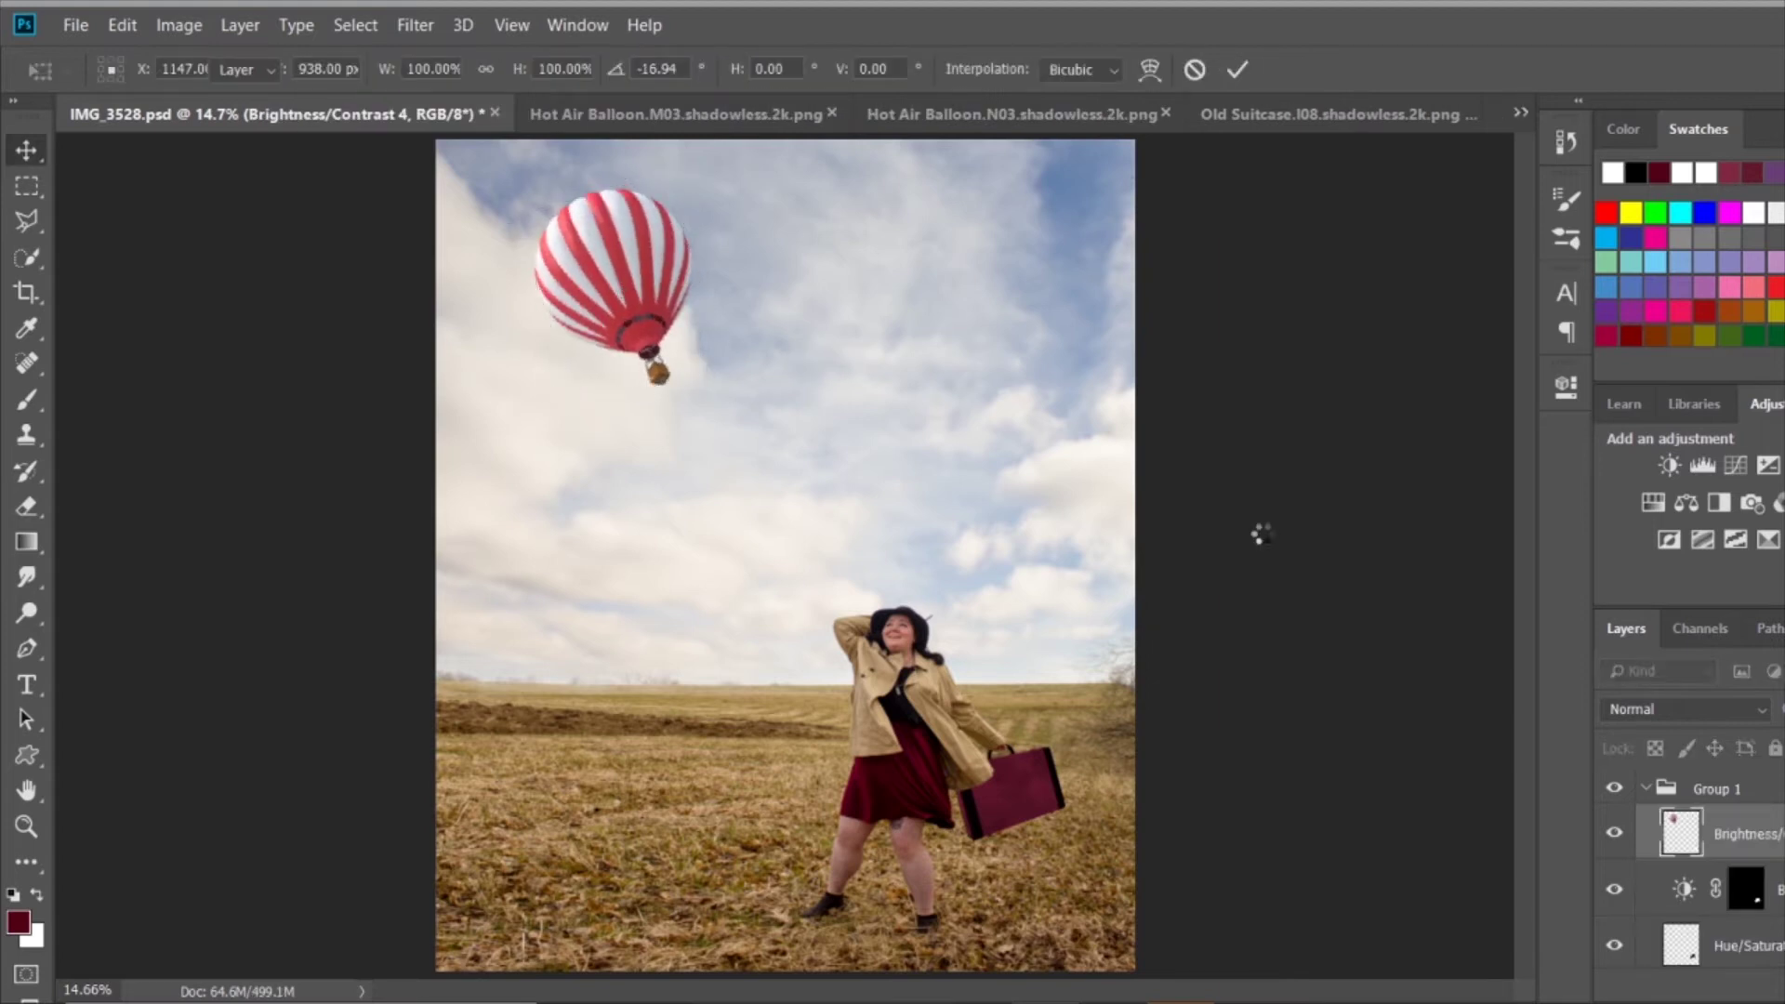
left_click(986, 113)
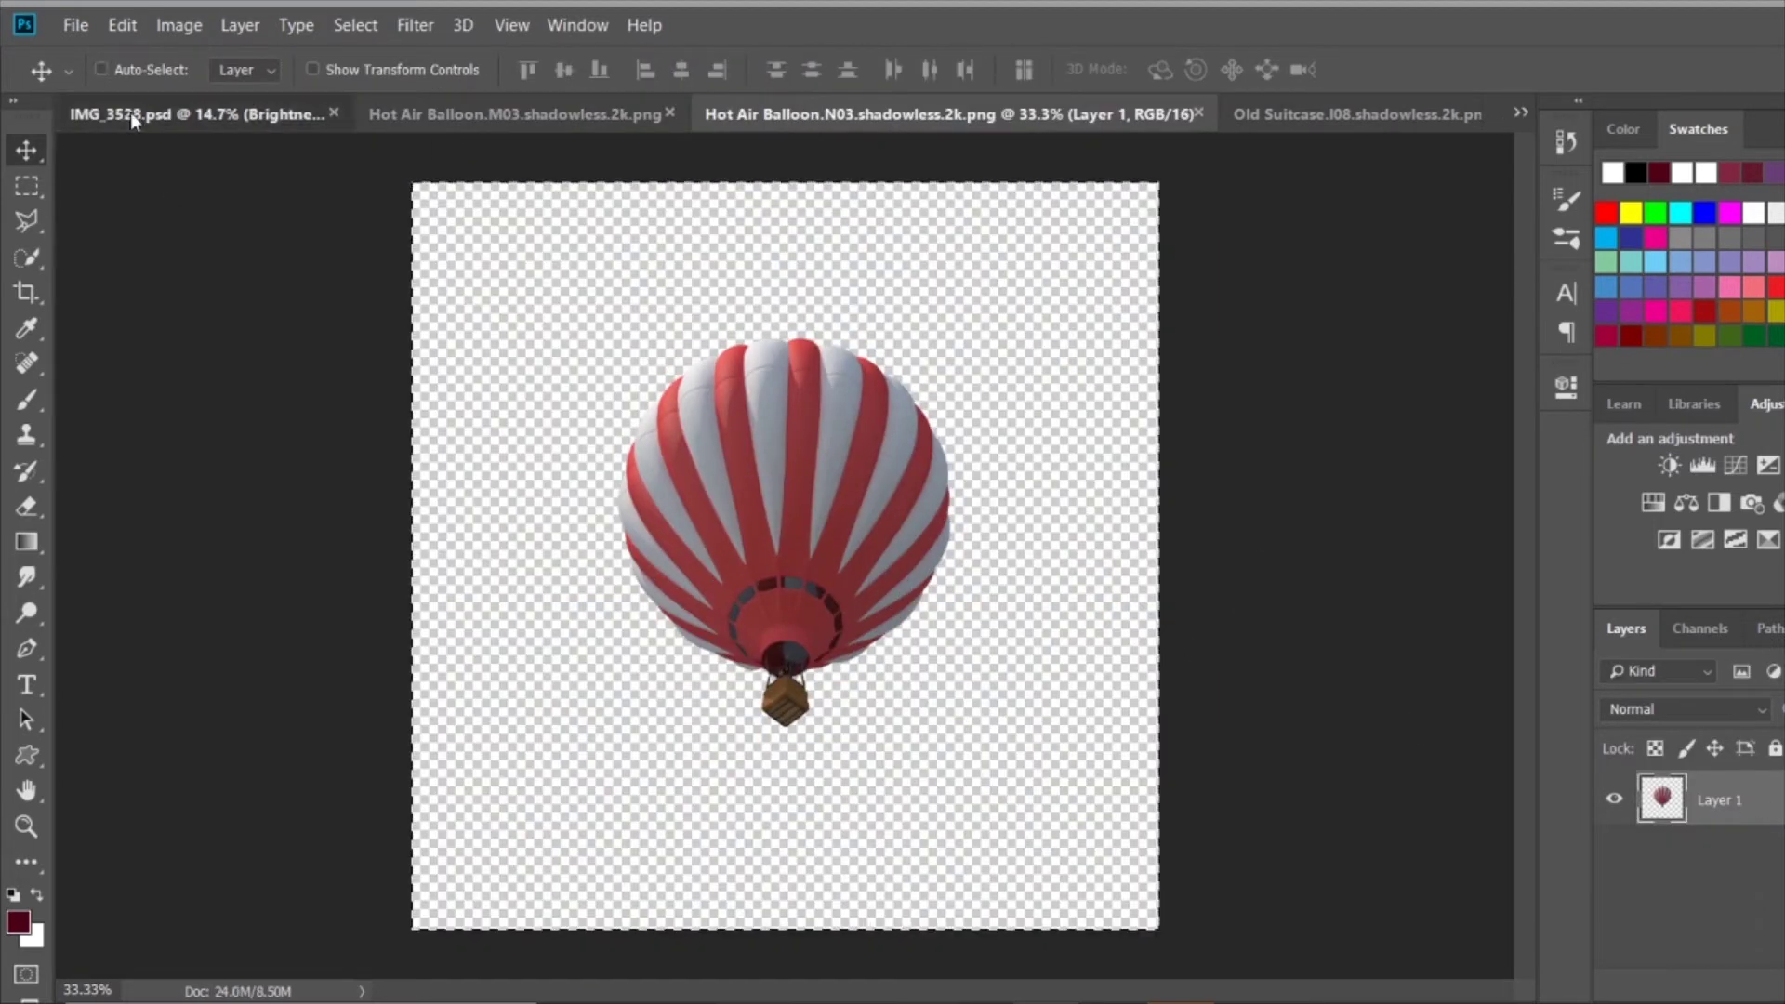
Copy the N03 balloon and paste it into the composite, accepting the profile conversion.
left_click(186, 113)
left_click(1011, 114)
key("ctrl+a")
key("ctrl+c")
key("ctrl+Tab")
key("ctrl+Tab")
key("ctrl+v")
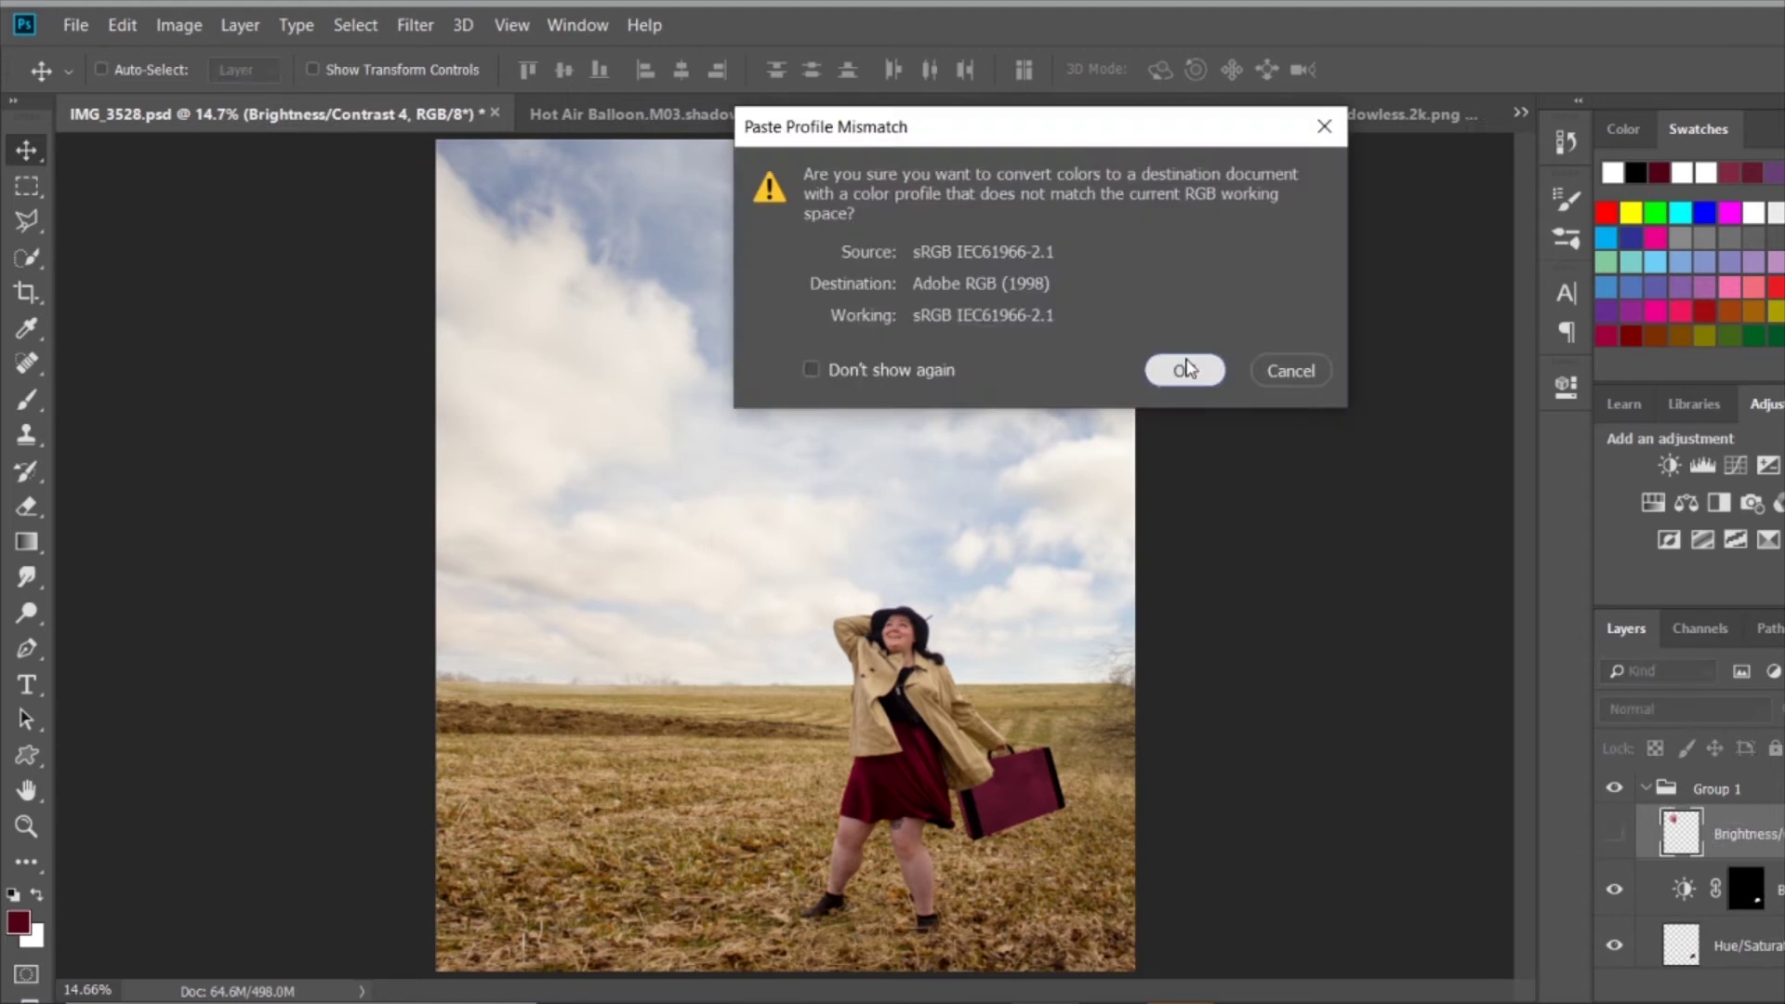
left_click(1175, 366)
Try tilting the pasted balloon, then toggle which balloon layer is visible.
key("ctrl+t")
mouse_move(704, 366)
left_mouse_down()
mouse_move(775, 384)
mouse_move(713, 379)
mouse_move(660, 330)
left_mouse_up()
key("Return")
key("ctrl+t")
key("Return")
left_click(1614, 832)
left_click(1618, 890)
left_click(1614, 832)
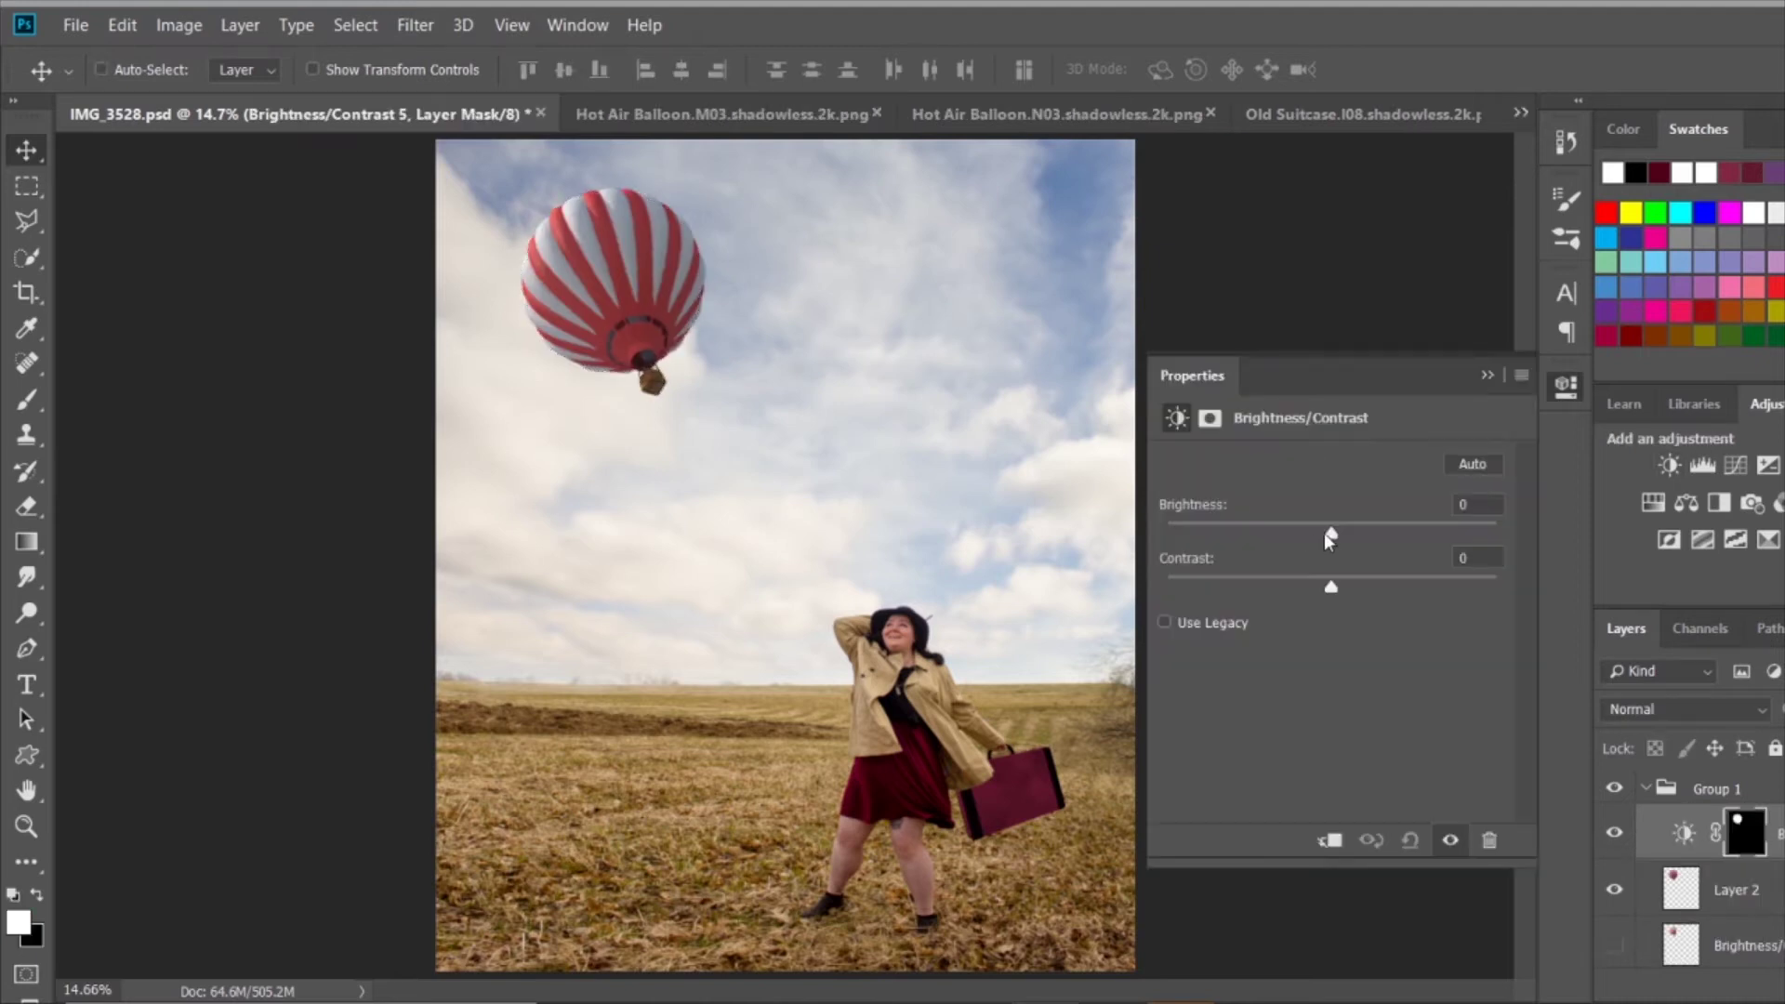
Lower Reds saturation by 18 in Camera Raw HSL, then add a Brightness/Contrast adjustment.
left_click(415, 25)
left_click(446, 138)
left_click(1541, 254)
left_click(1557, 311)
left_click_drag(1606, 392, 1581, 393)
left_click(1706, 960)
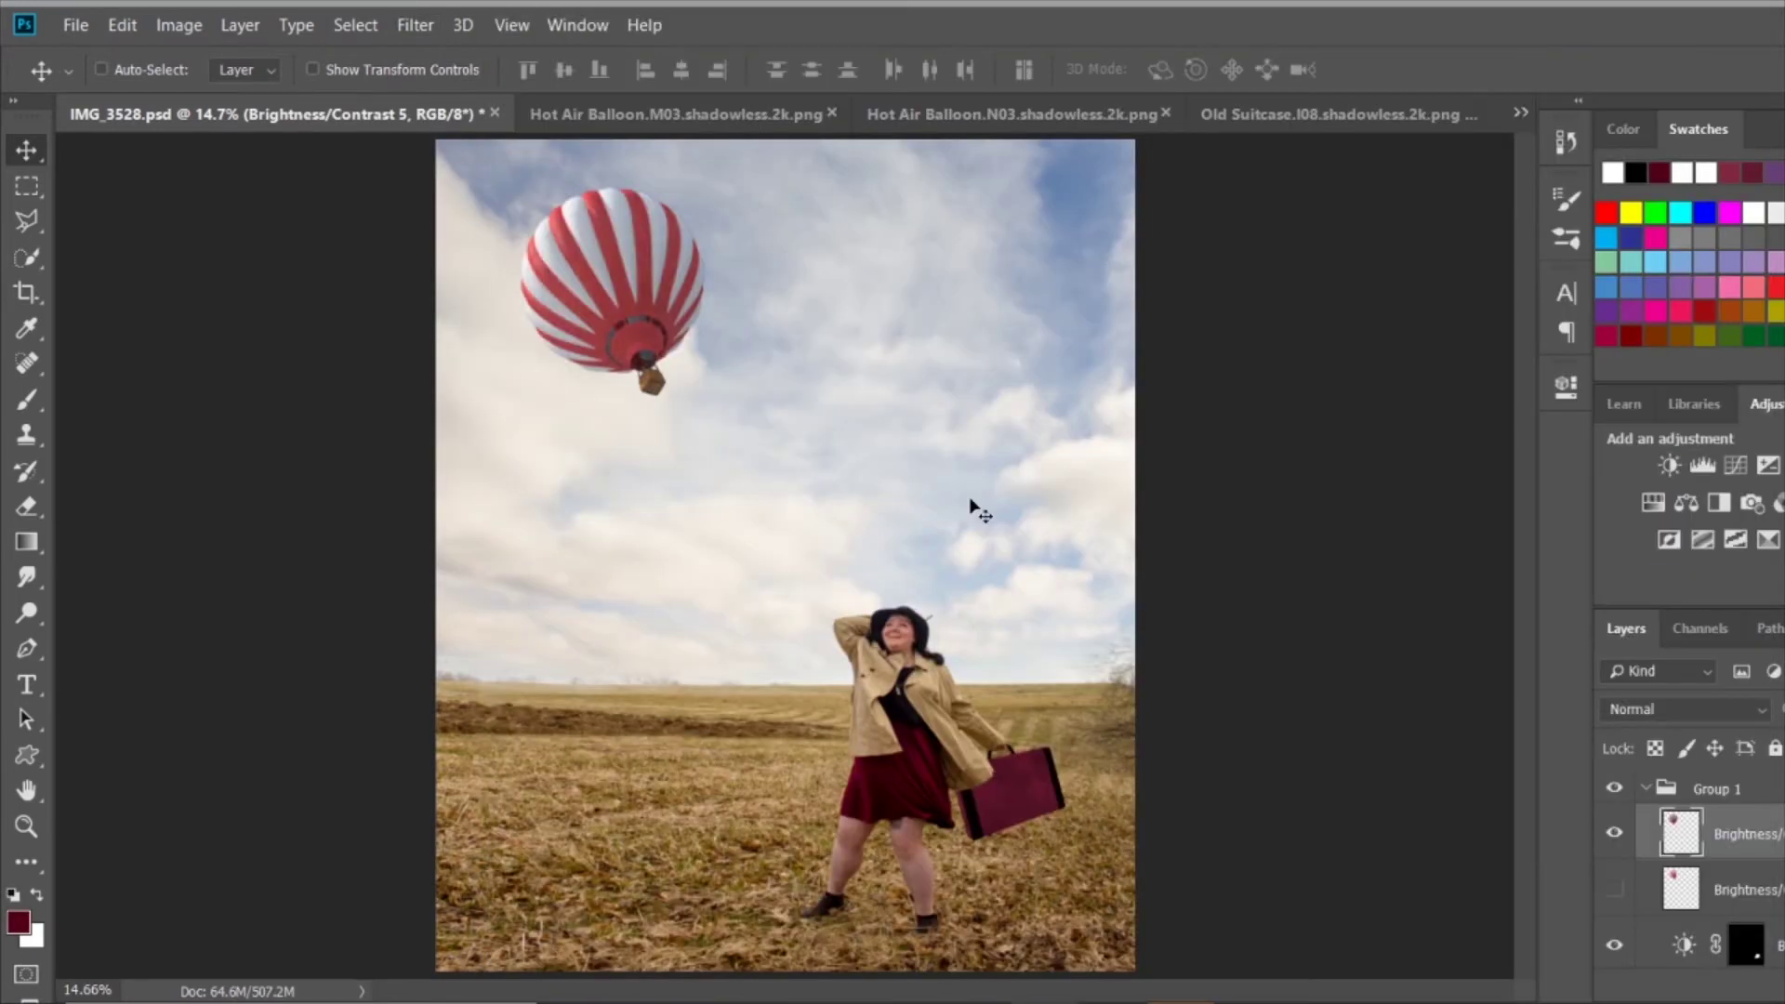
left_click(1670, 465)
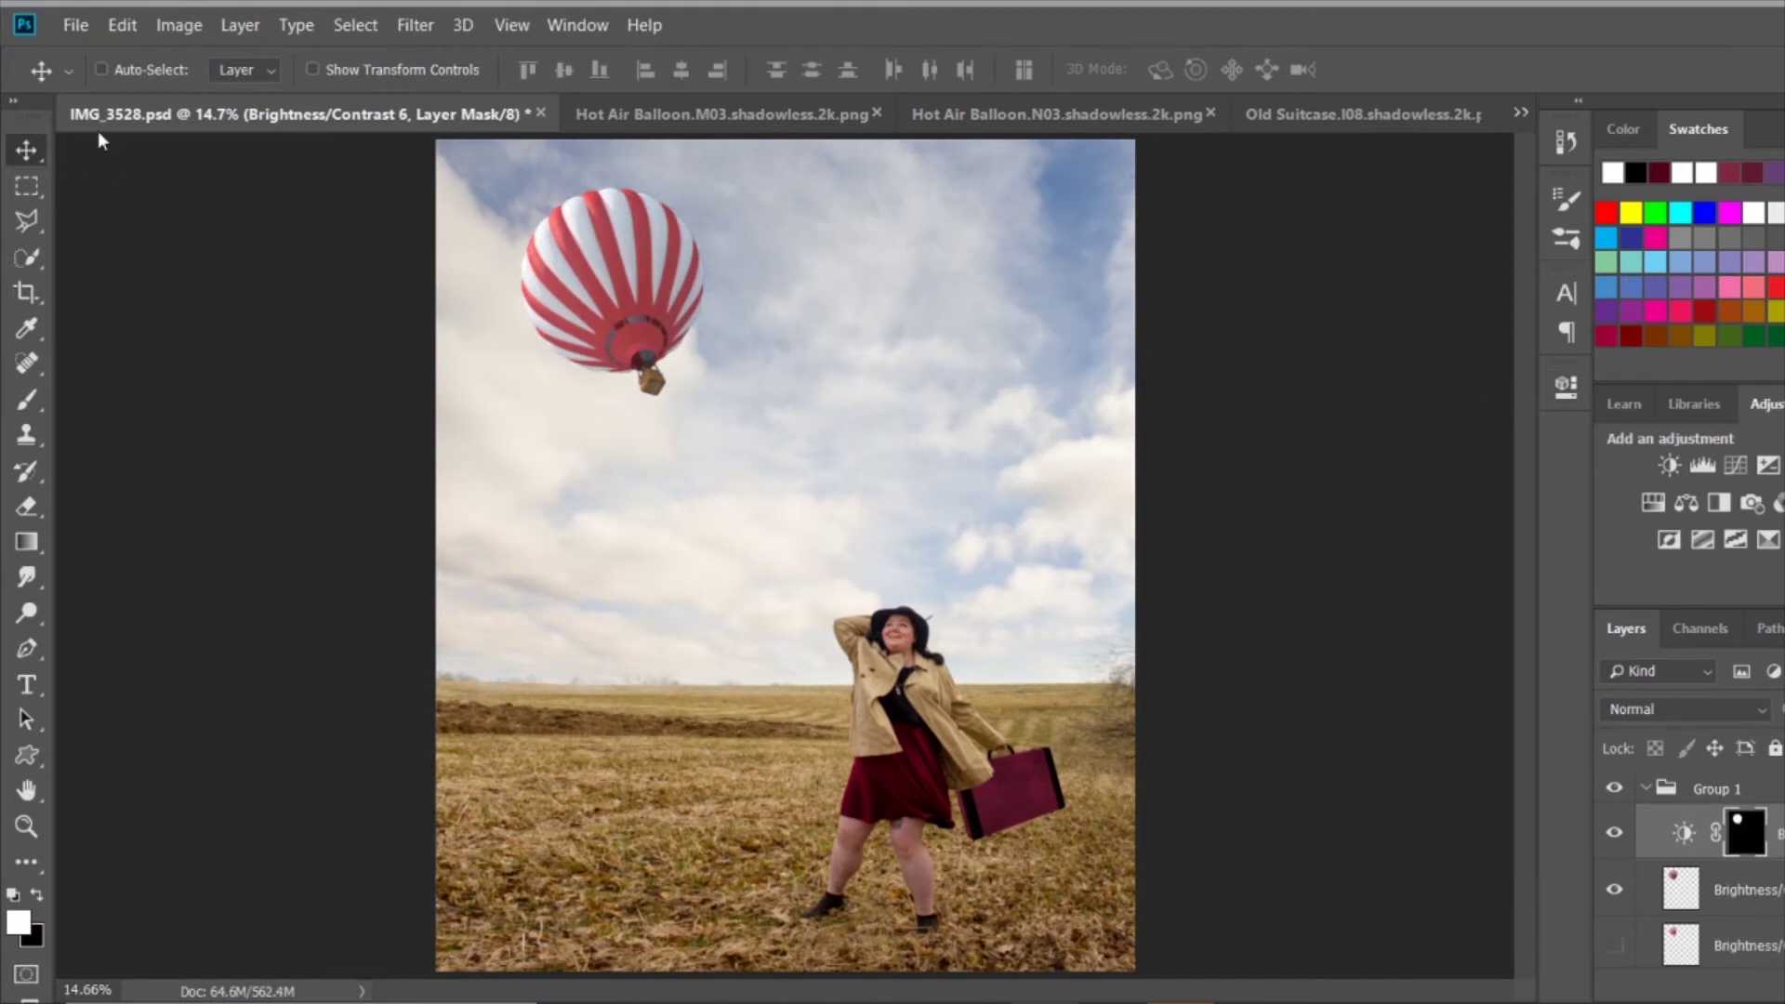
Stamp a white cloud with a cloud brush on a new layer and move it around the balloon.
key("b")
left_click(116, 69)
left_click(140, 410)
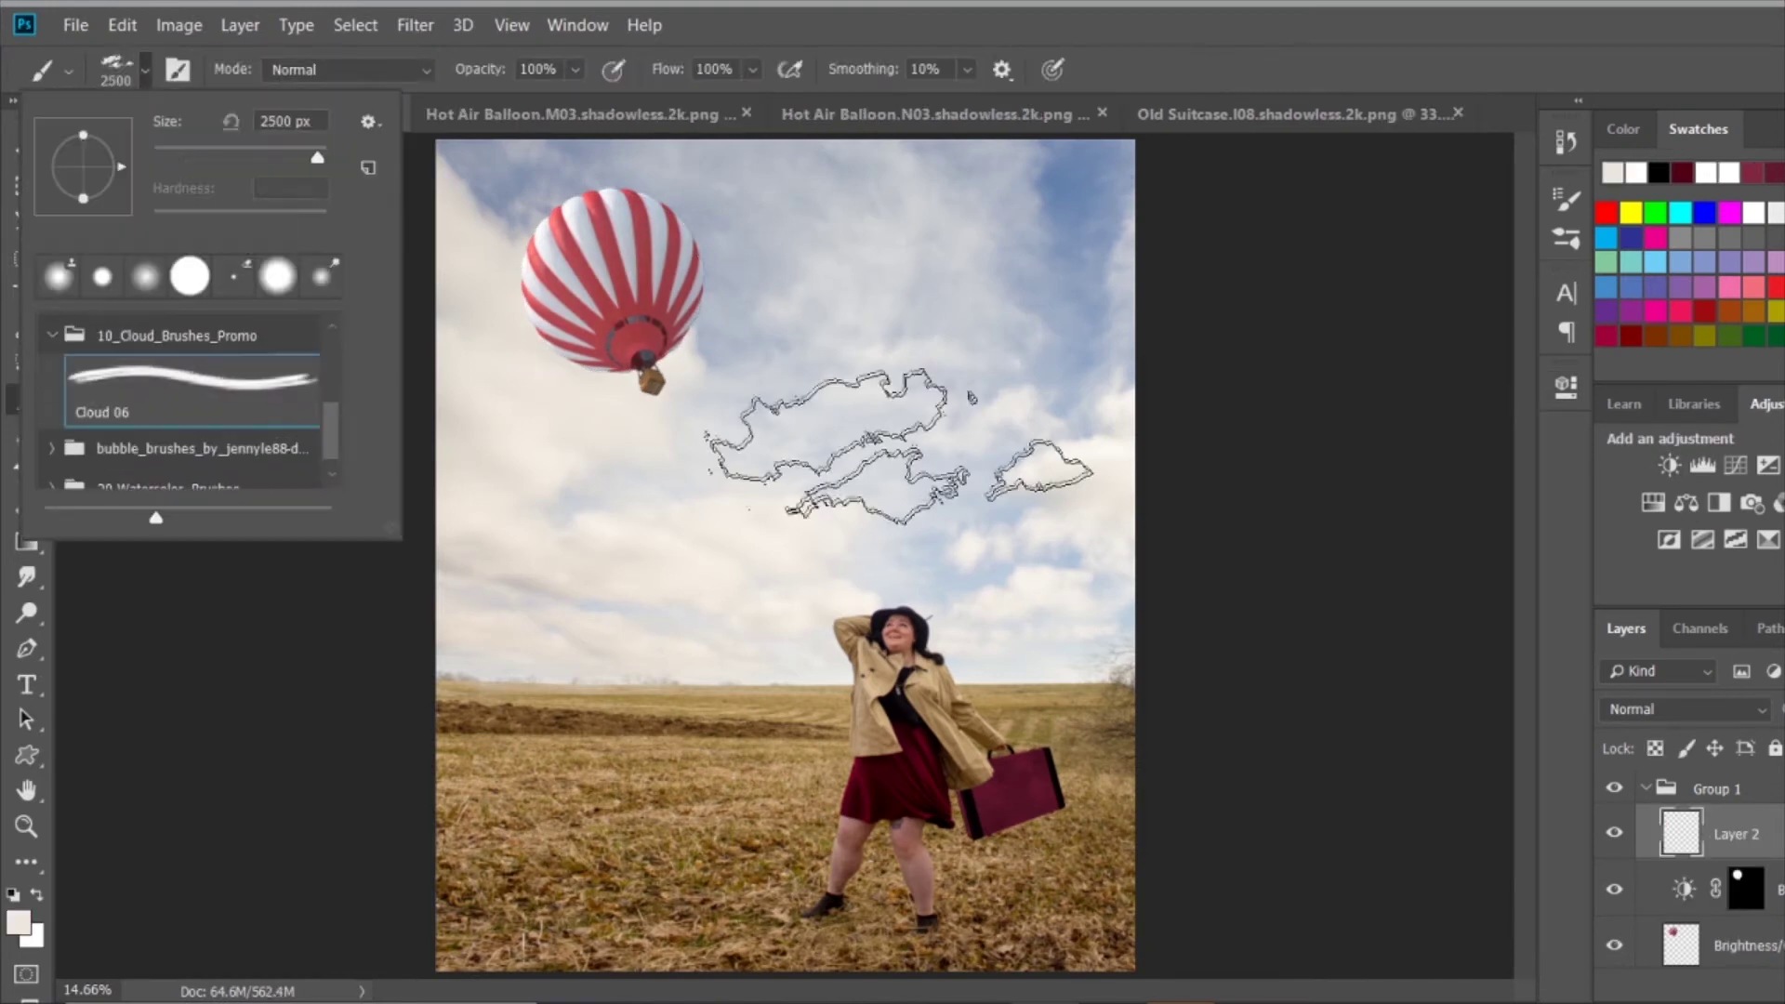
left_click(651, 353)
key("v")
mouse_move(809, 279)
left_mouse_down()
mouse_move(812, 209)
mouse_move(750, 367)
left_mouse_up()
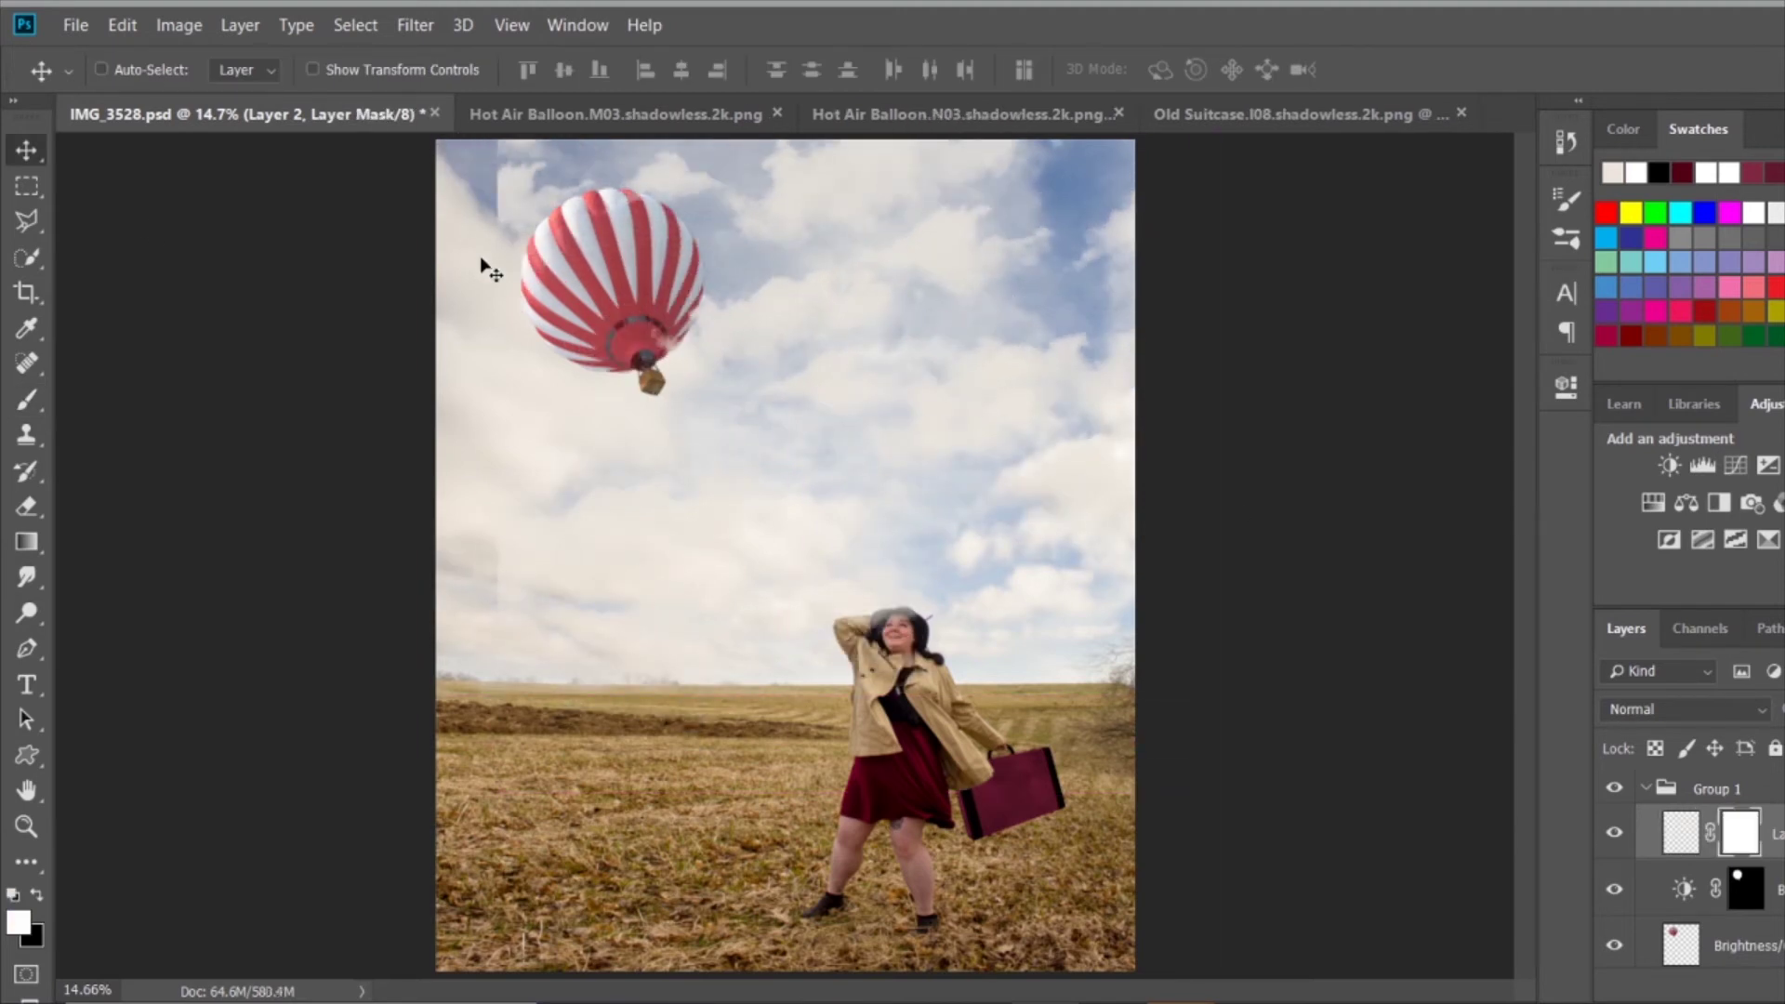
Mask the cloud layer with a soft black round brush, close the first balloon image, and save.
key("b")
key("d")
left_click(777, 113)
left_click(117, 70)
double_click(278, 271)
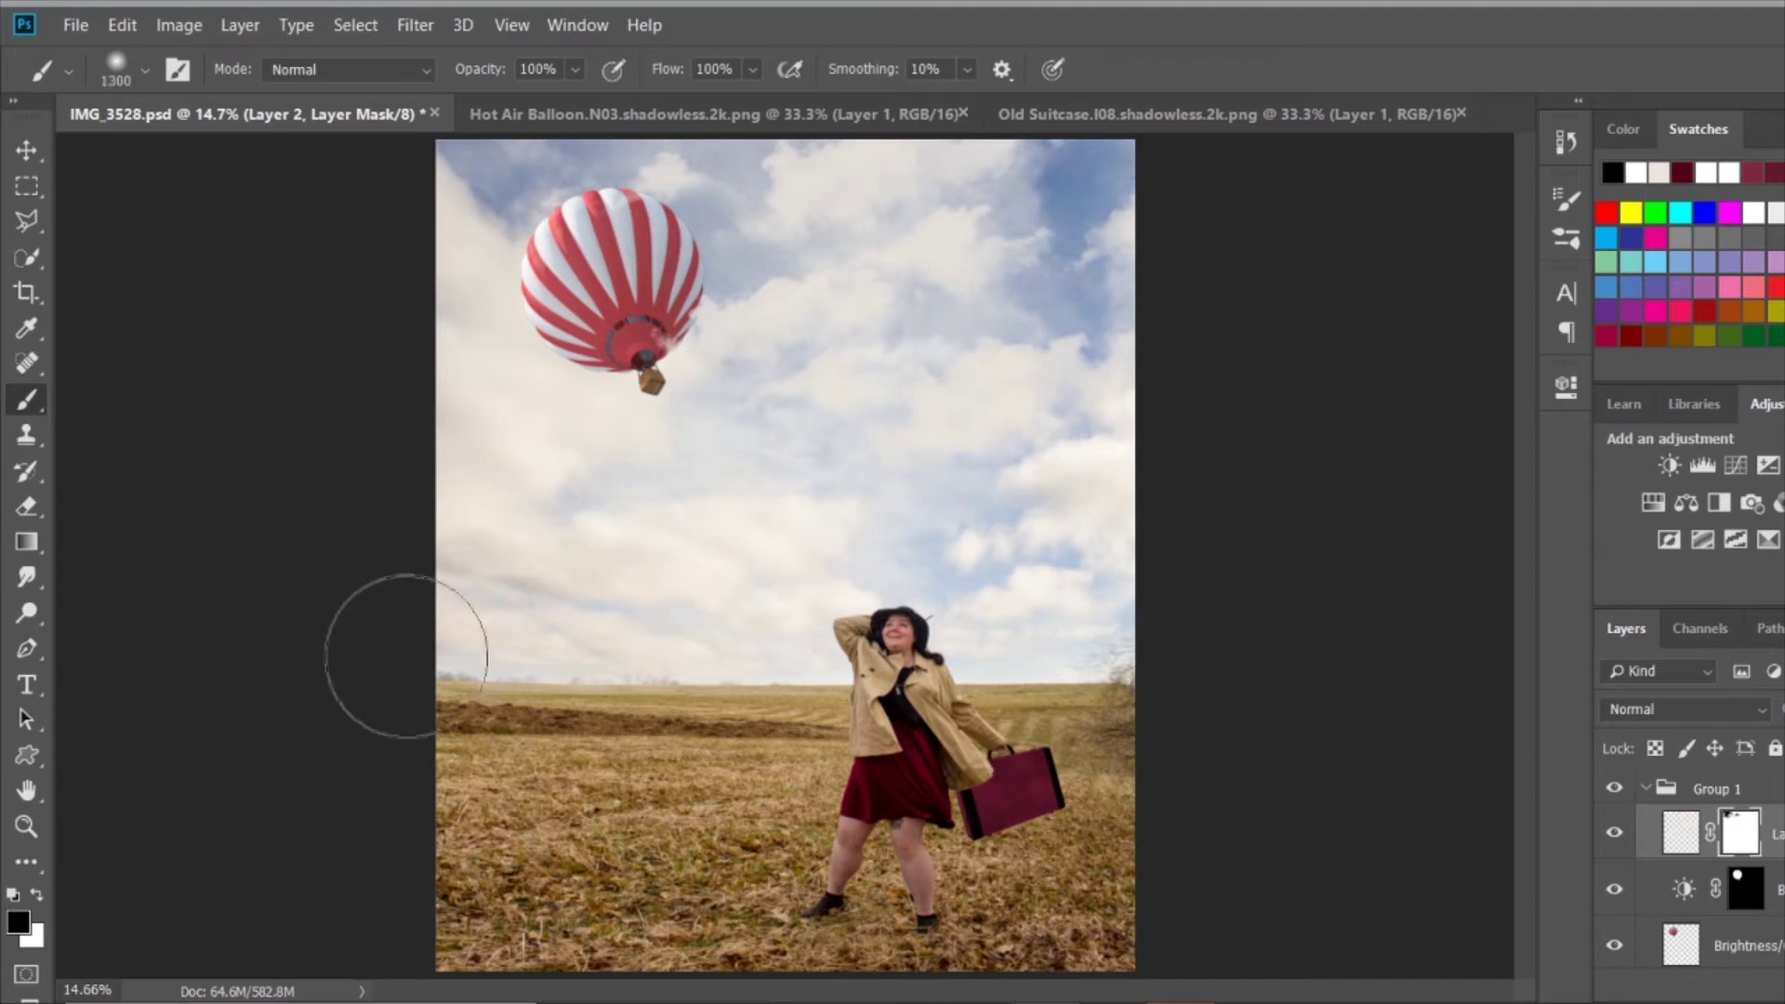
left_click(116, 70)
double_click(168, 372)
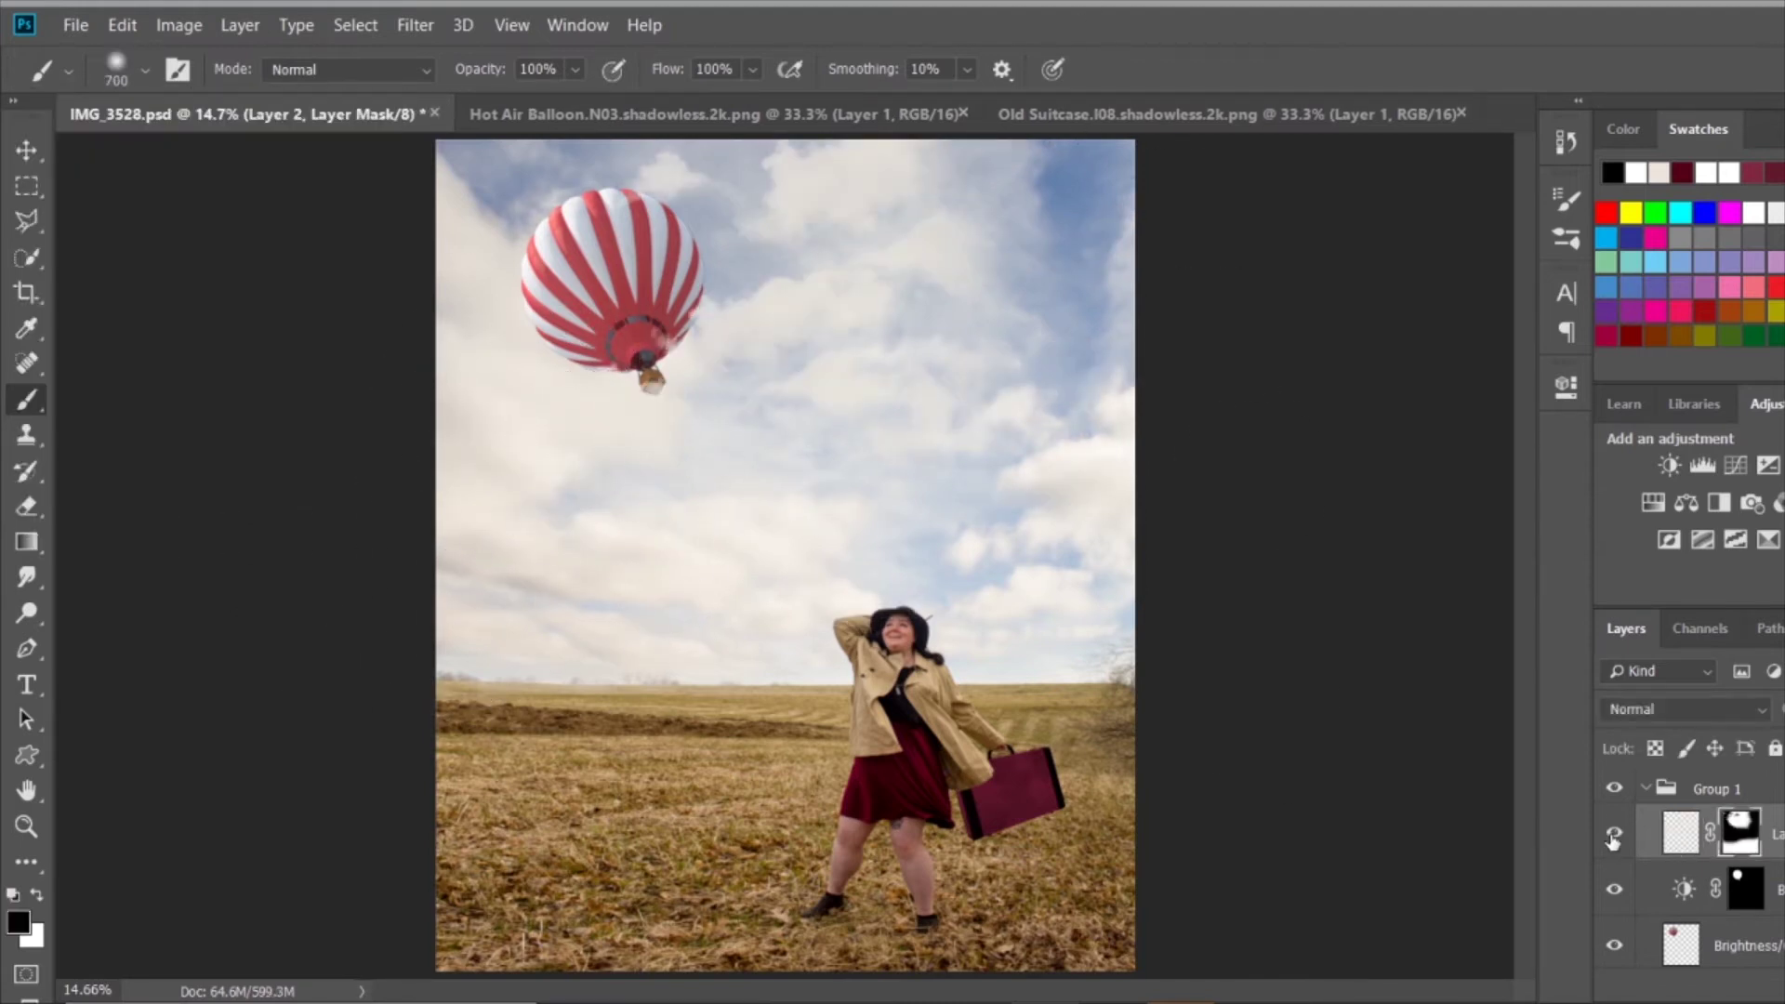
key("v")
key("ctrl+s")
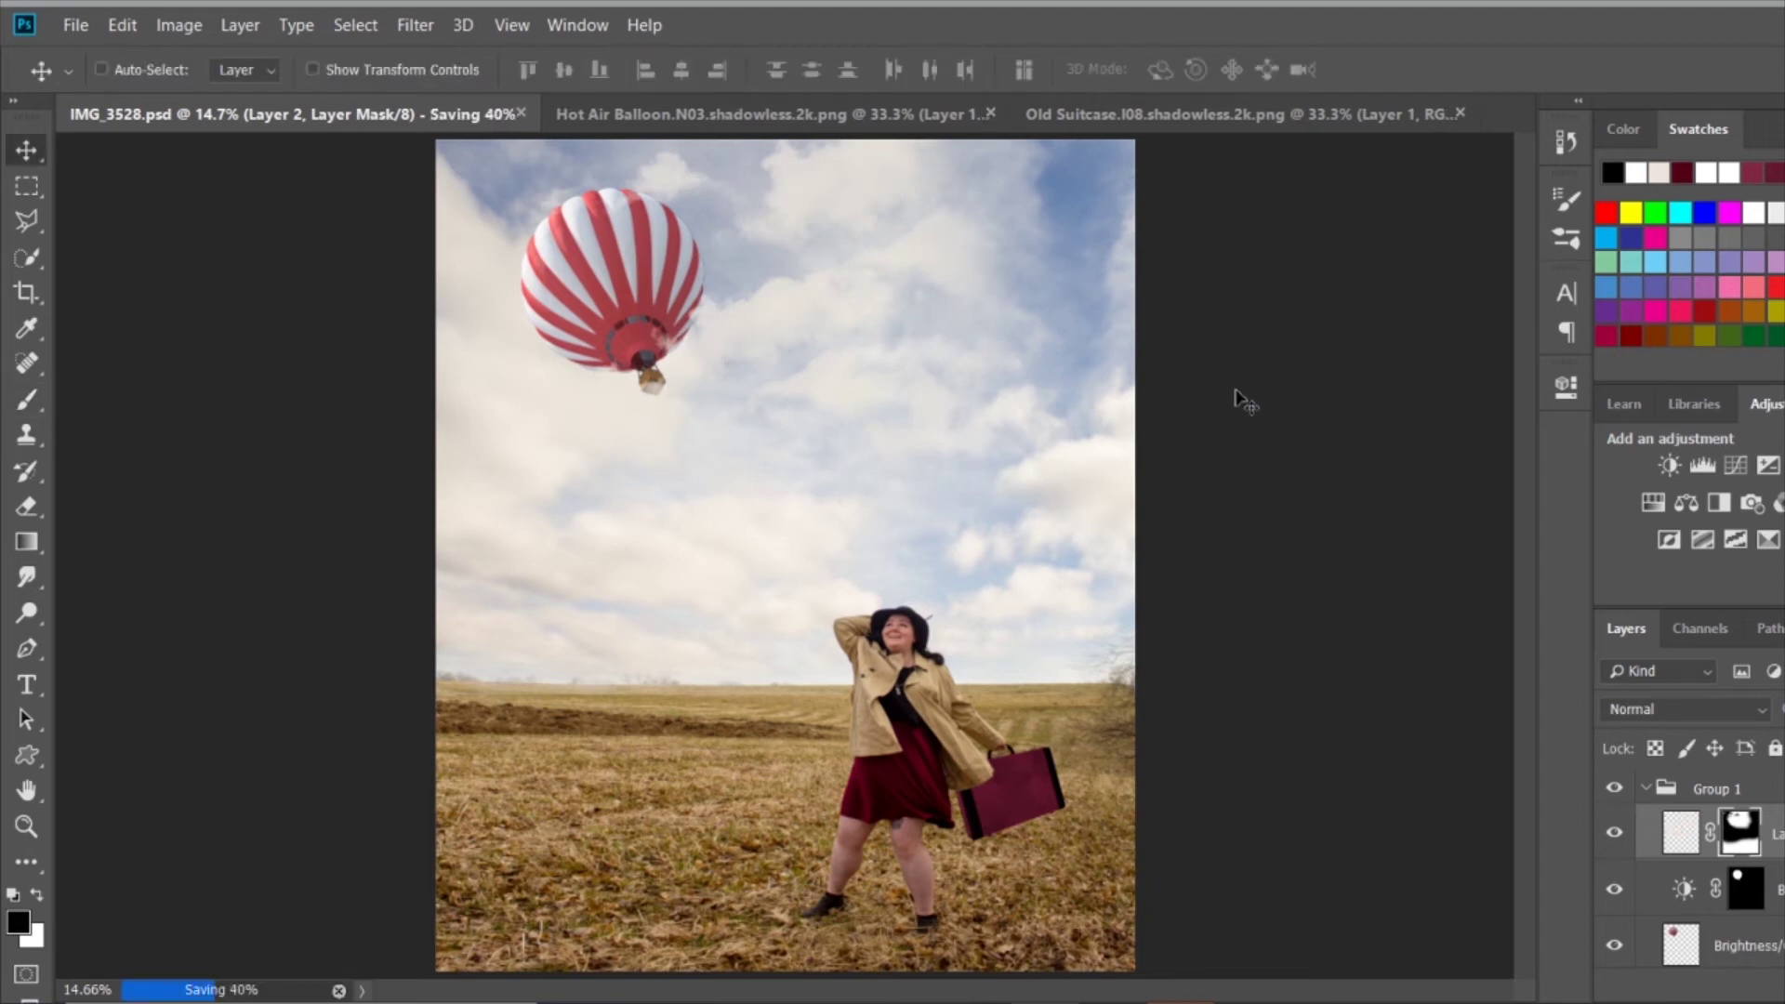
Crop to a tall portrait frame around the woman and balloon, widening the sides slightly.
key("c")
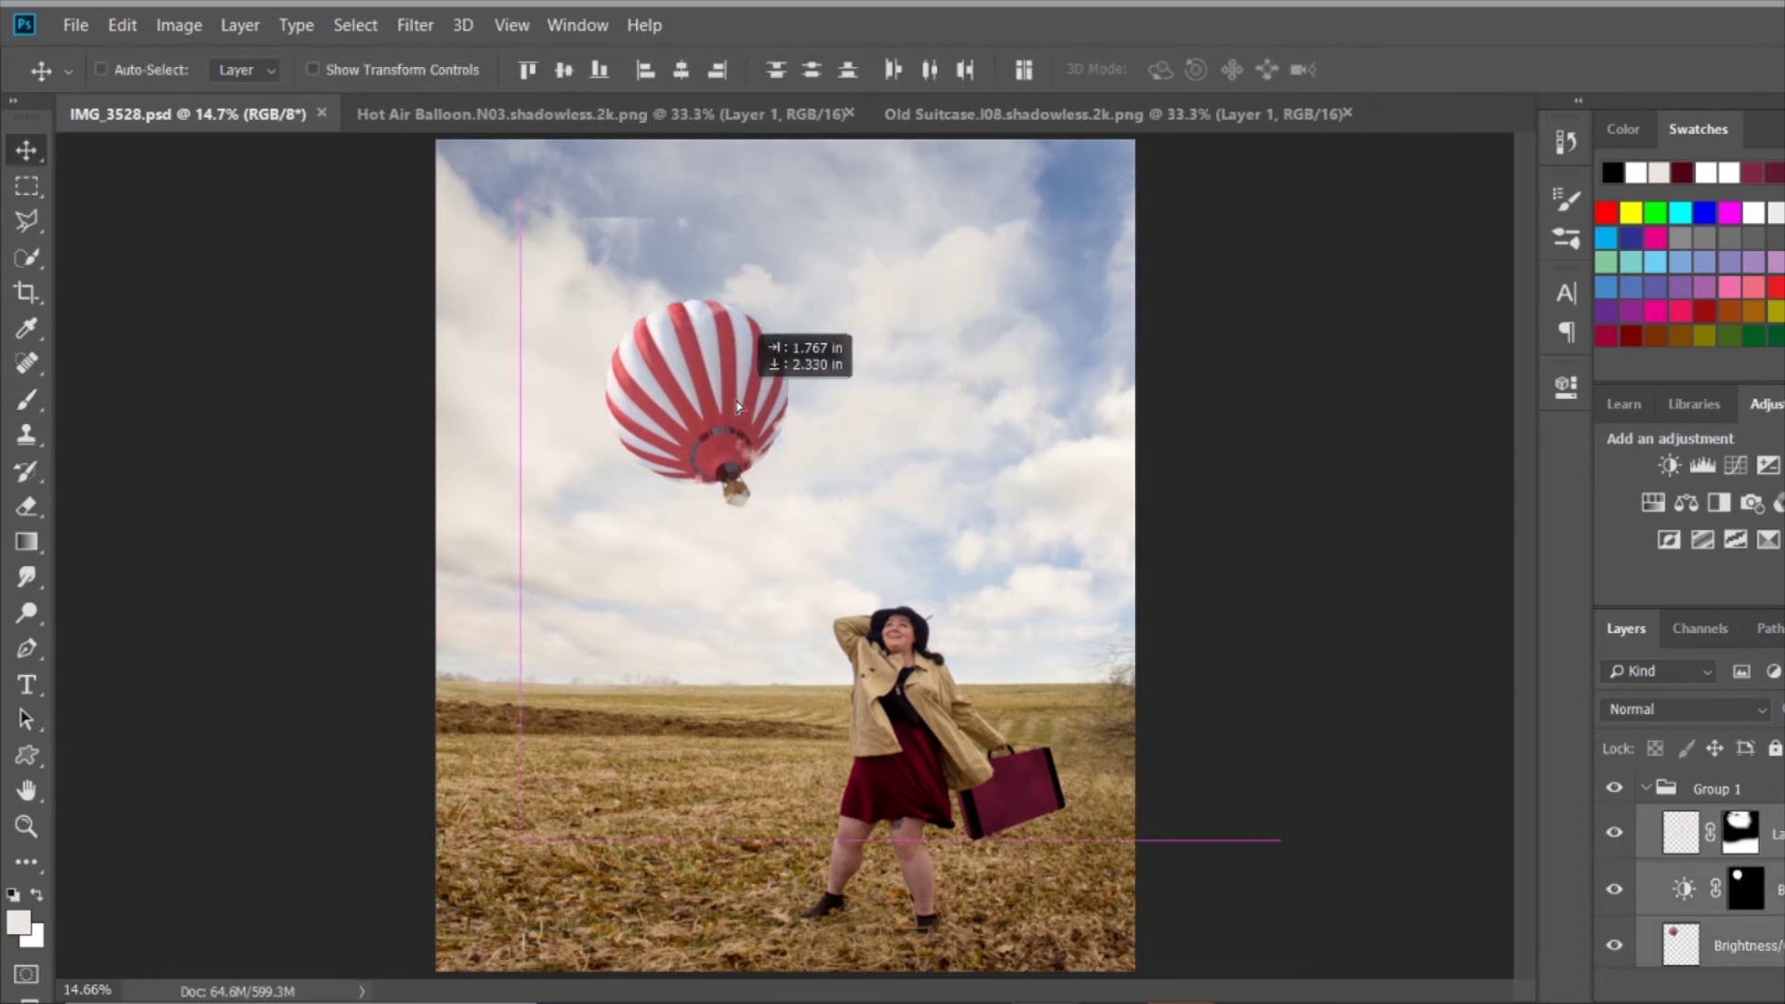
left_click(786, 556)
left_click_drag(517, 169, 502, 162)
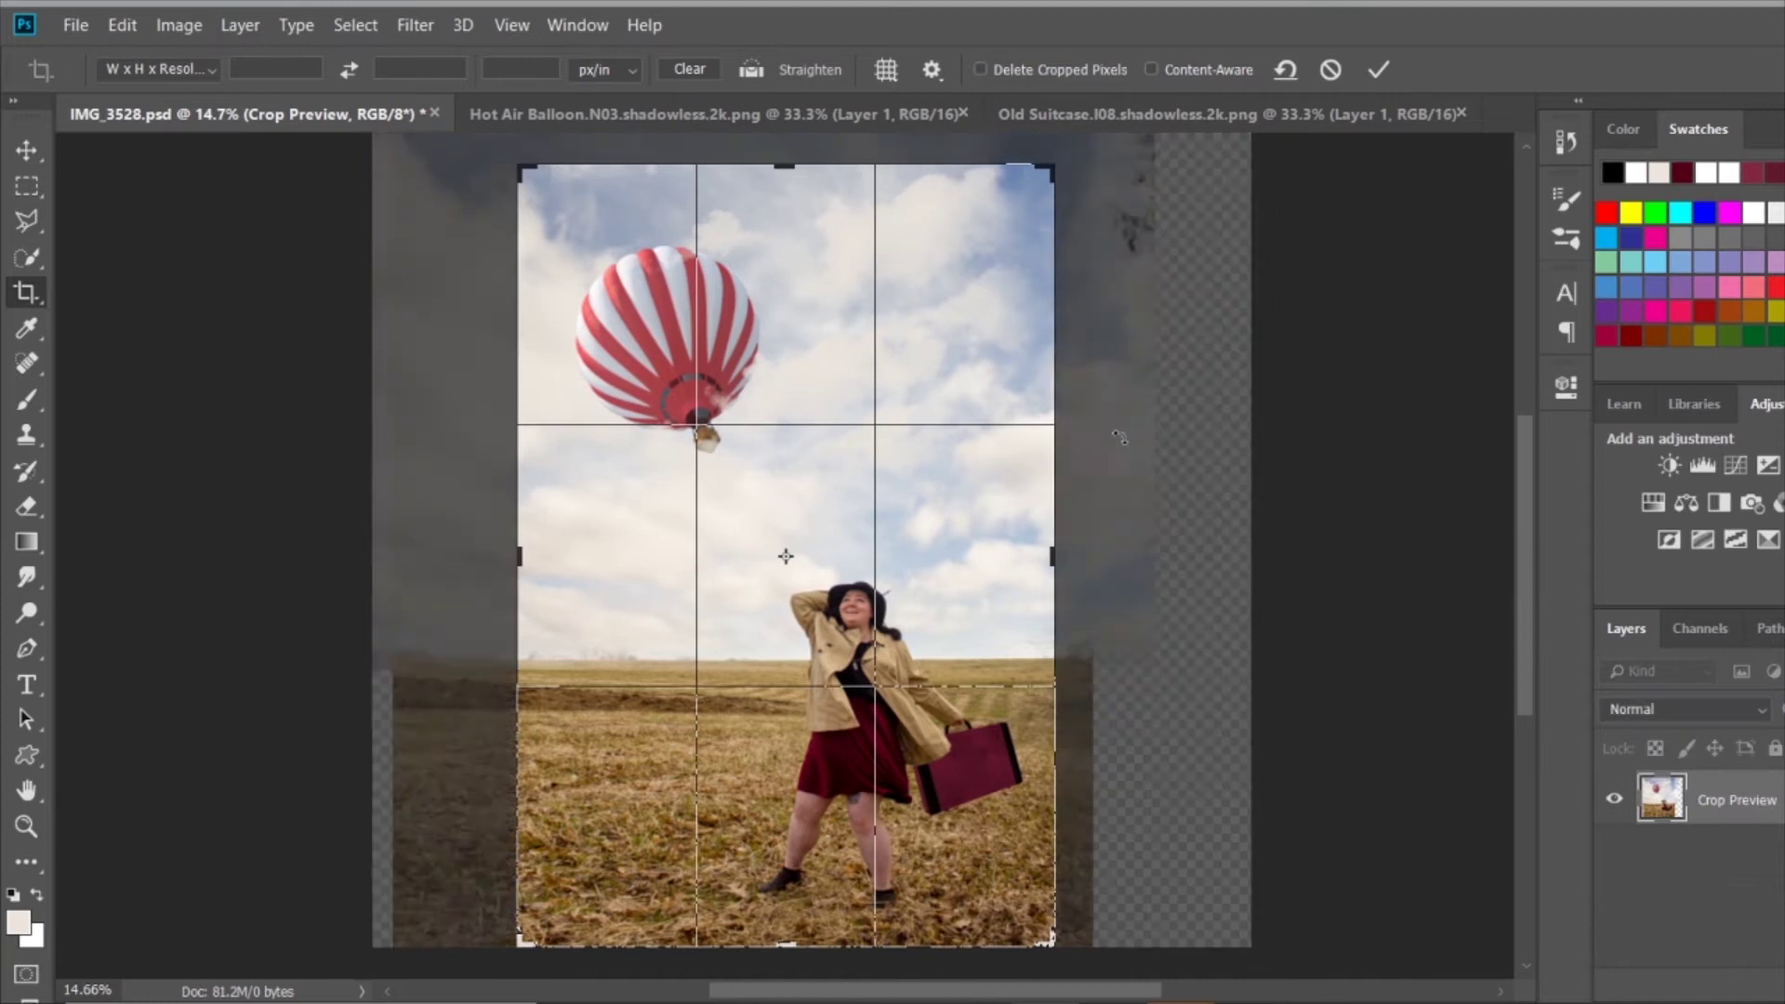
left_click_drag(506, 558, 499, 559)
key("Return")
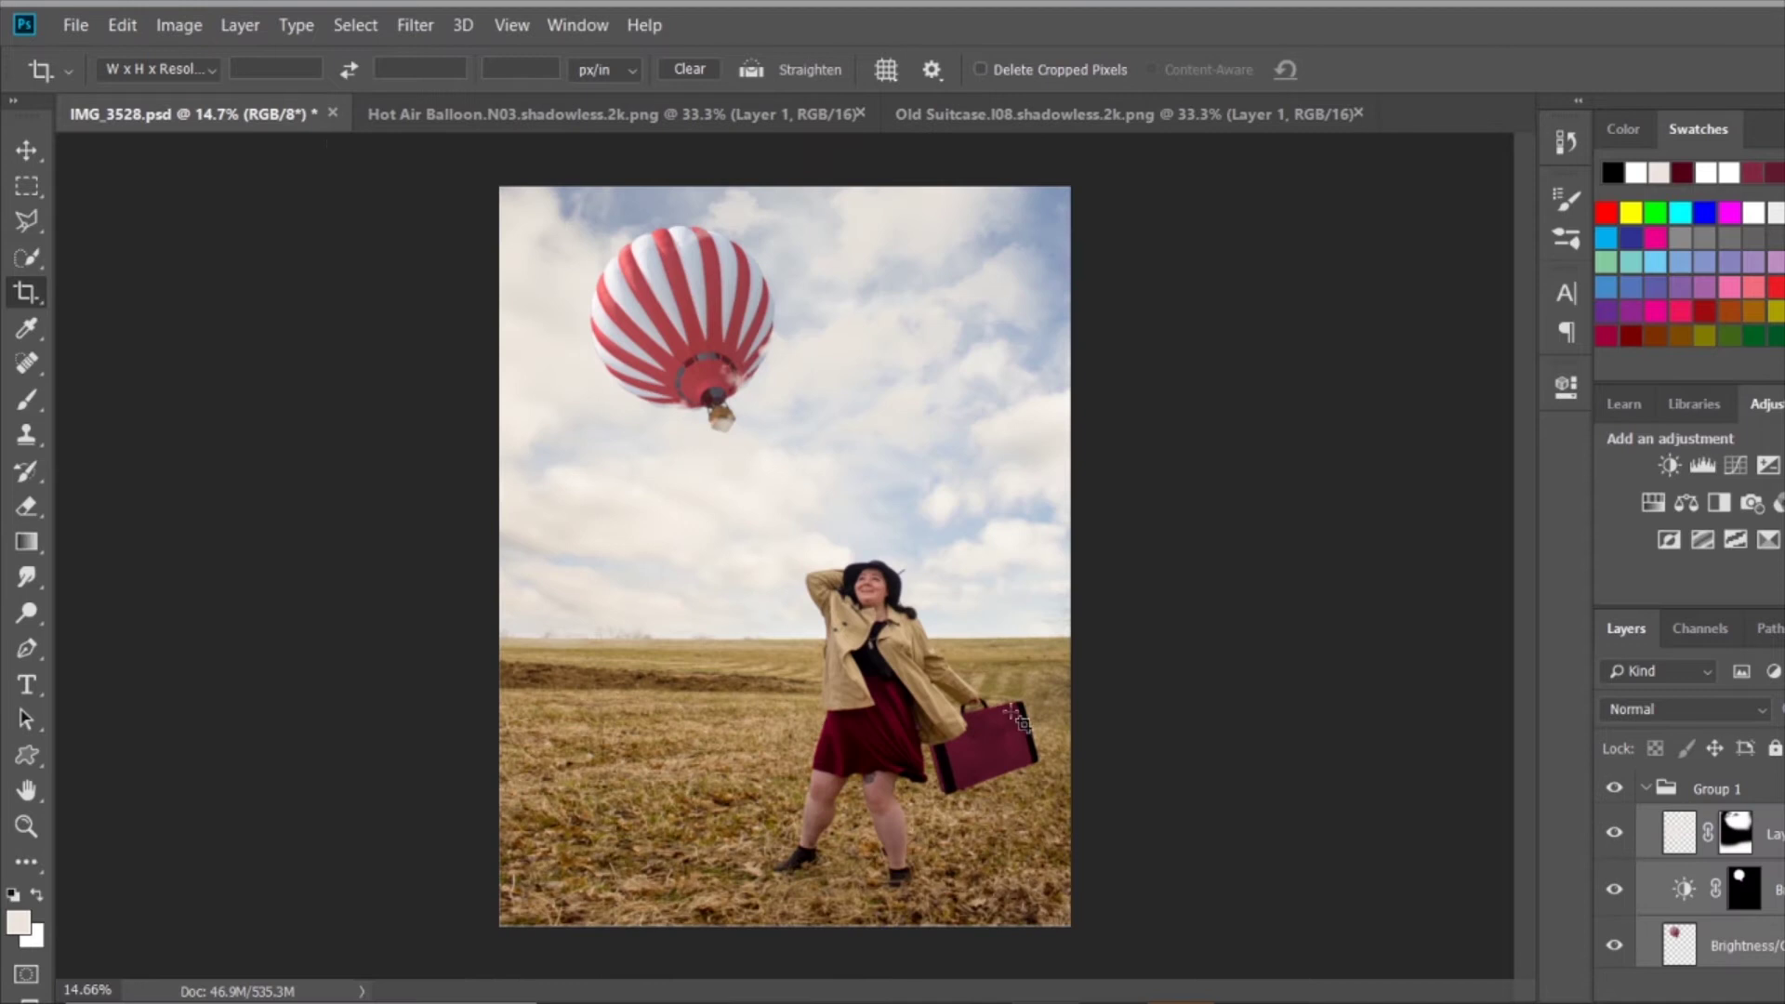
left_click_drag(1071, 539, 1089, 539)
key("Return")
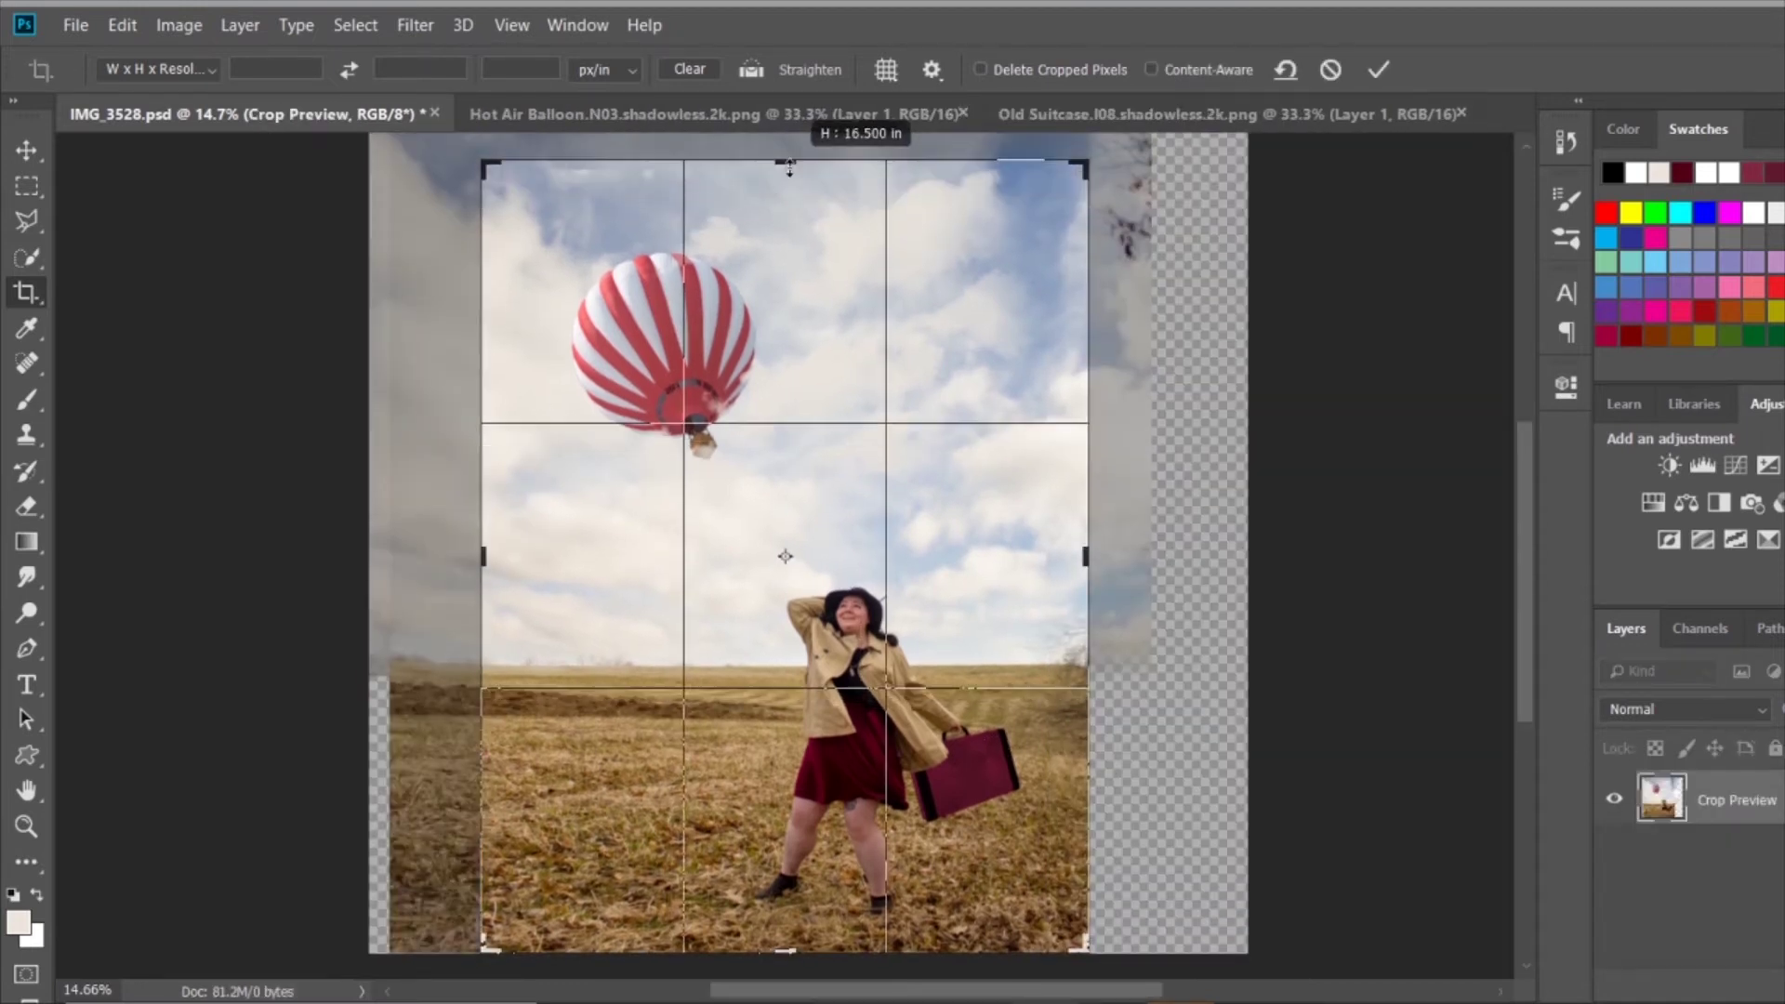
left_click(1378, 67)
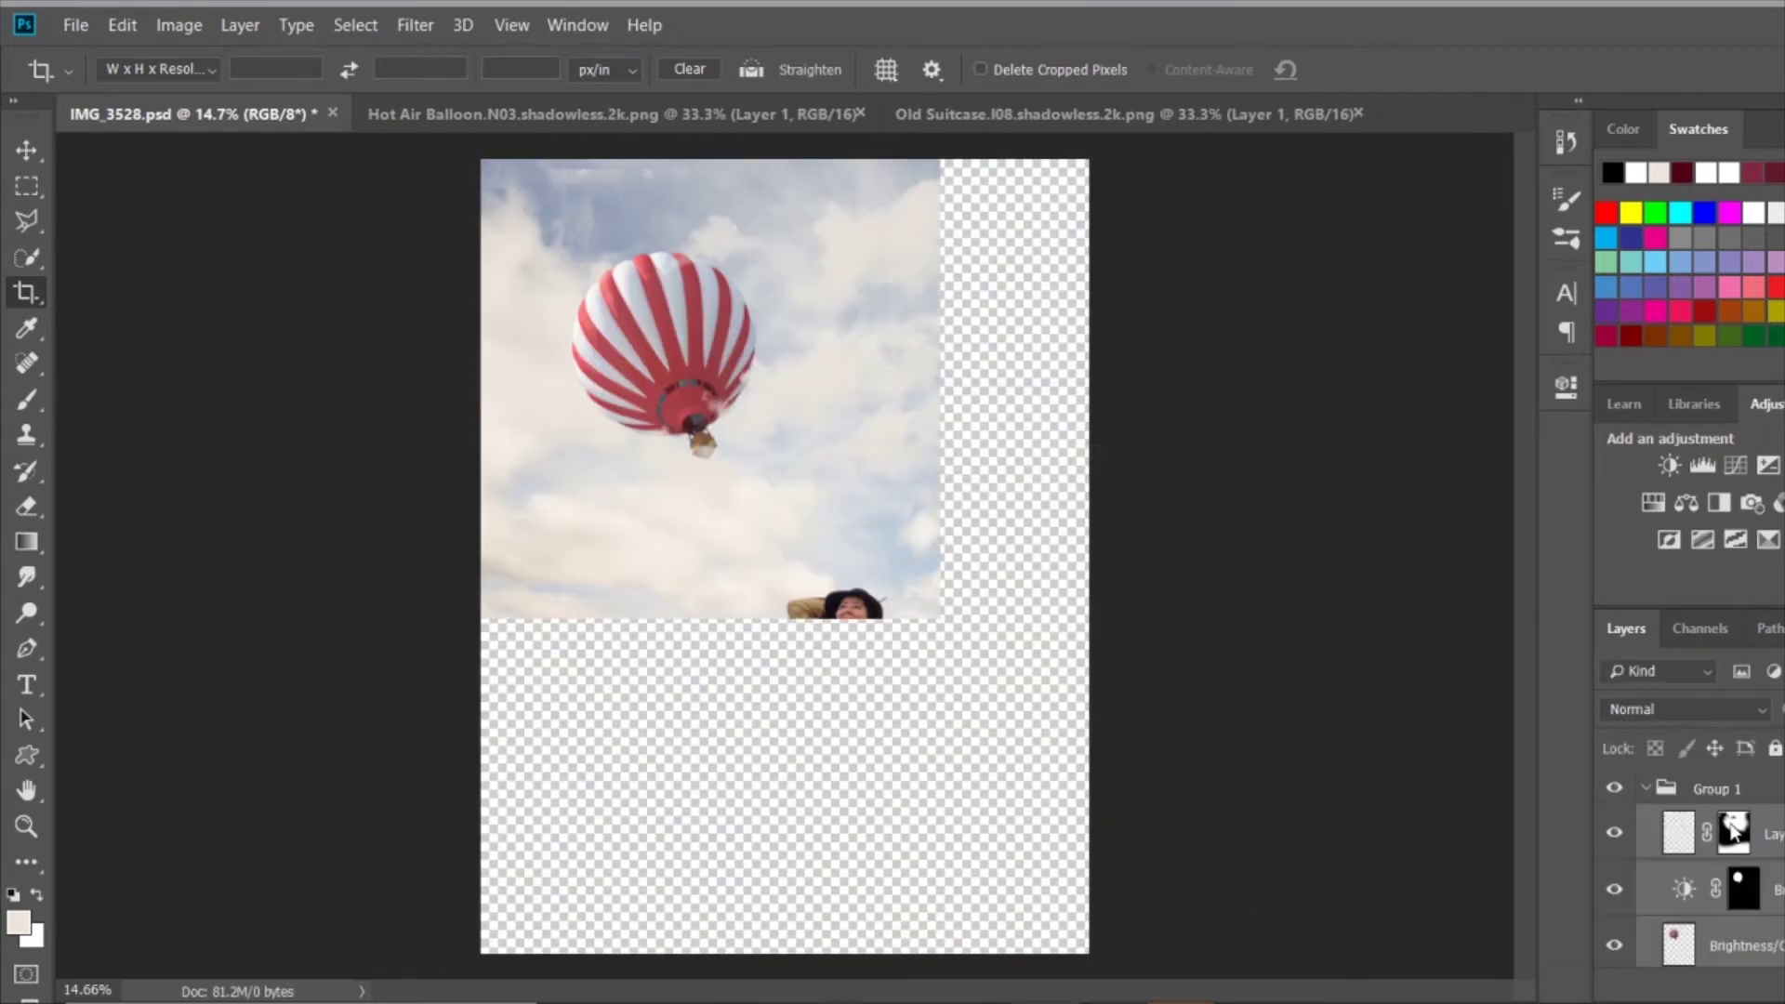
Stamp the visible image onto a new layer and add an empty haze layer.
key("b")
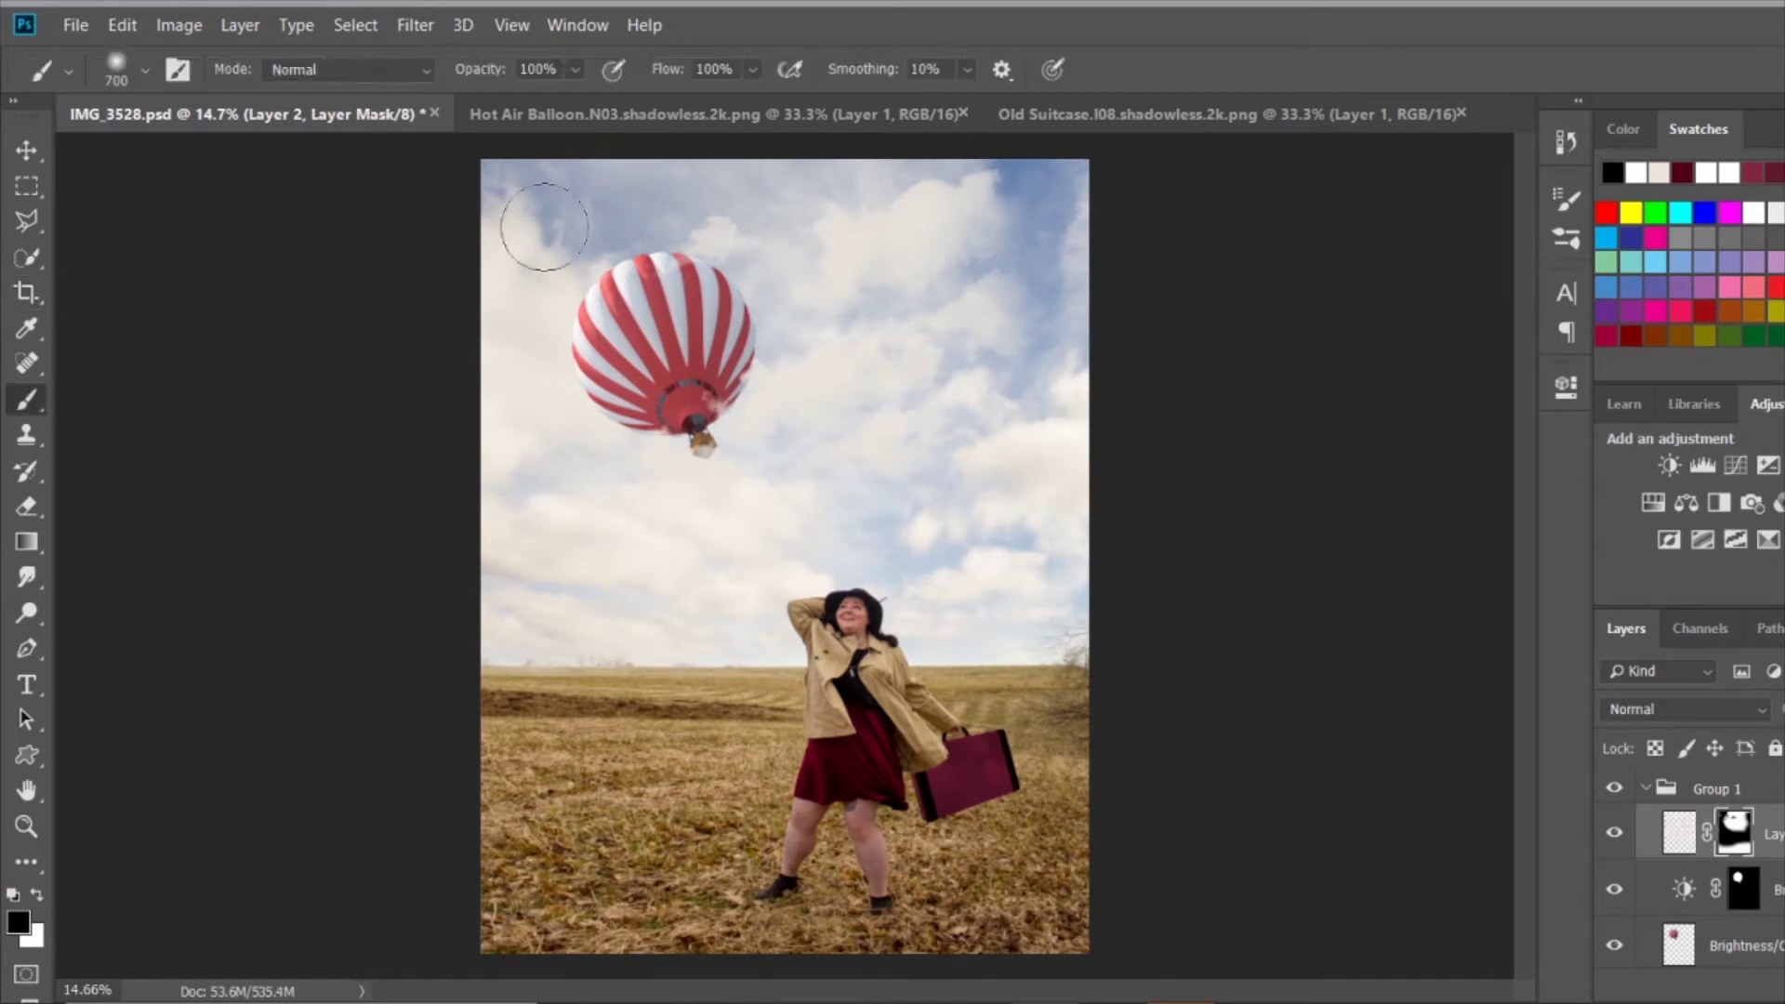
key("v")
key("ctrl+alt+shift+e")
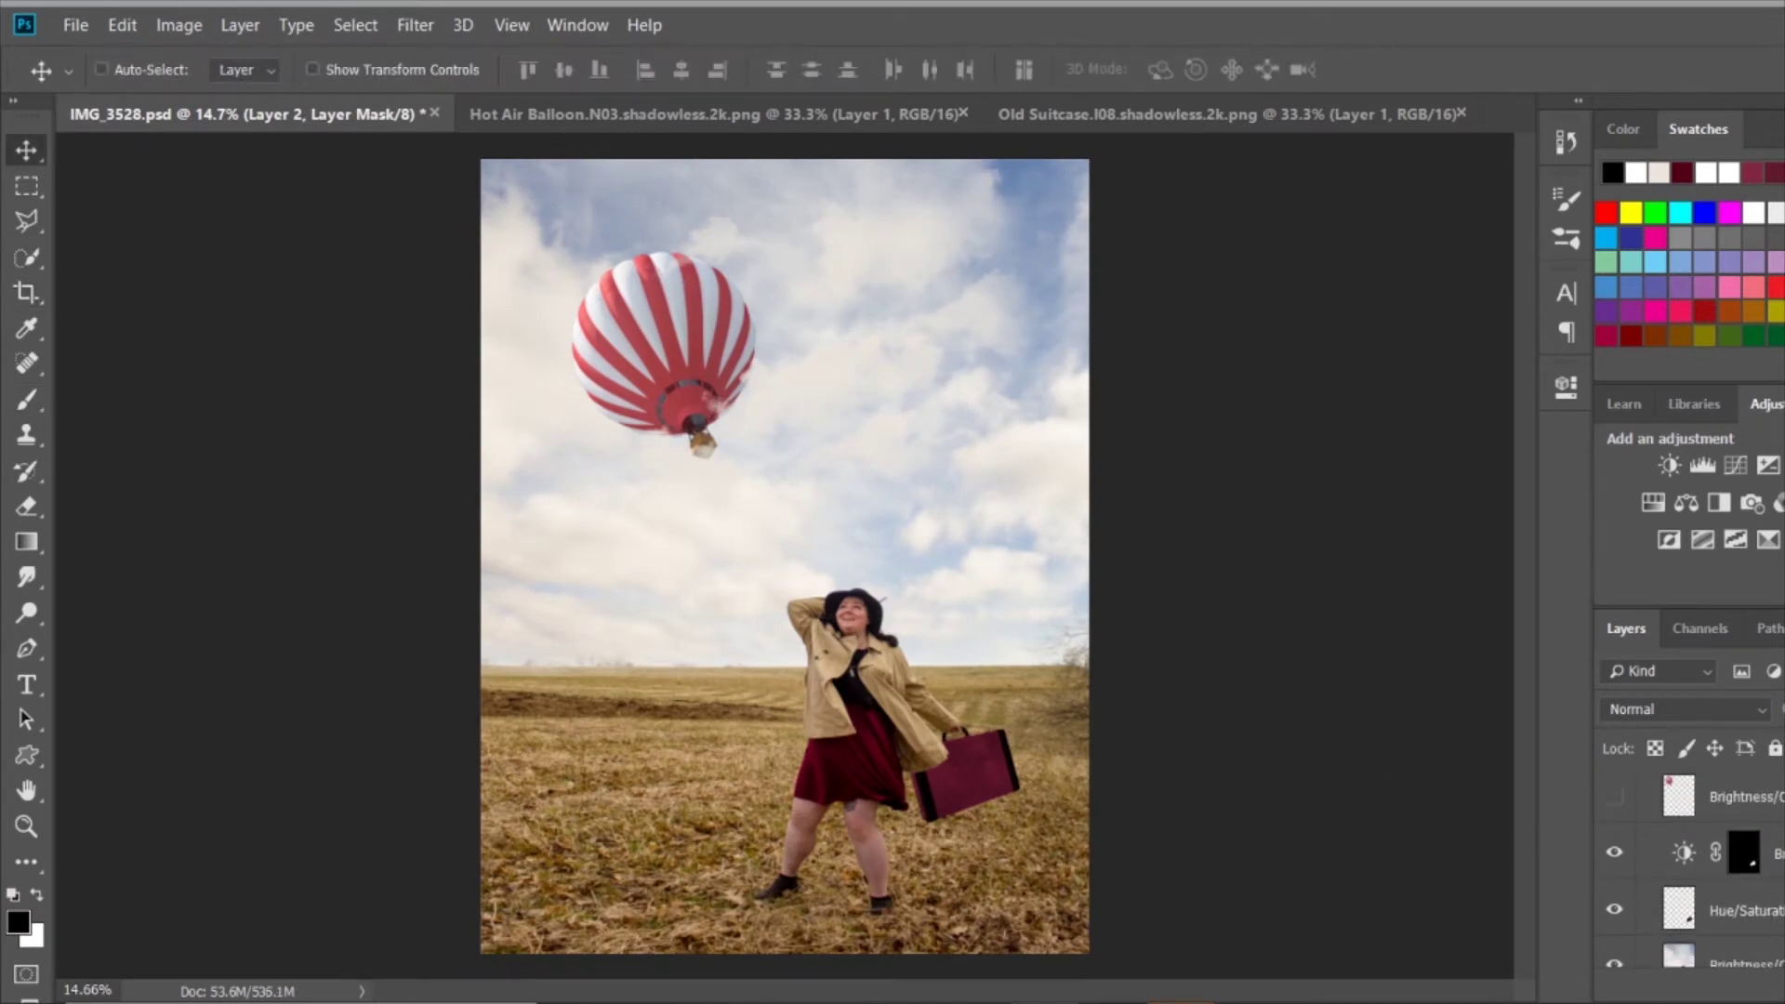
key("ctrl+plus")
key("ctrl+plus")
key("b")
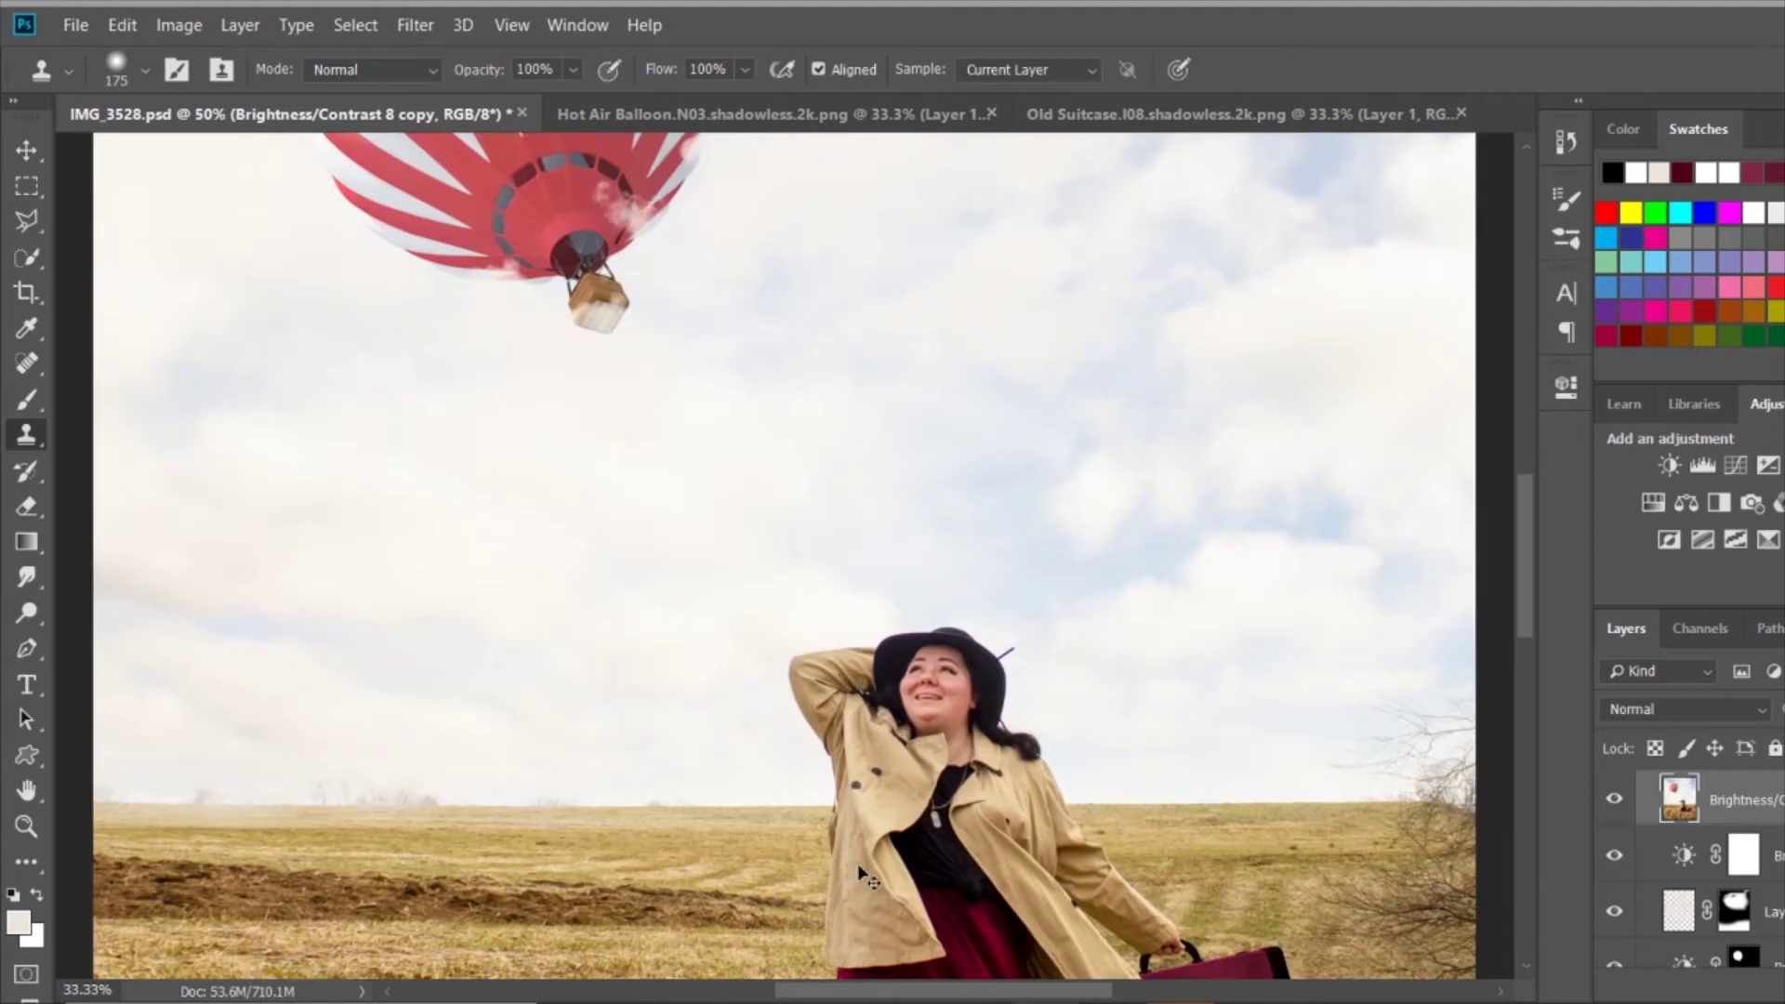
key("ctrl+minus")
key("ctrl+g")
Paint cloud-brush stamps across the lower field with a smaller brush.
right_click(152, 314)
left_click(159, 402)
left_click(698, 670)
left_click(1208, 688)
left_click(651, 726)
key("ctrl+z")
key("bracketleft")
key("bracketleft")
key("bracketleft")
Apply a heavy Gaussian Blur to the cloud haze layer.
left_click(930, 669)
key("ctrl+z")
left_click(414, 25)
left_click(816, 417)
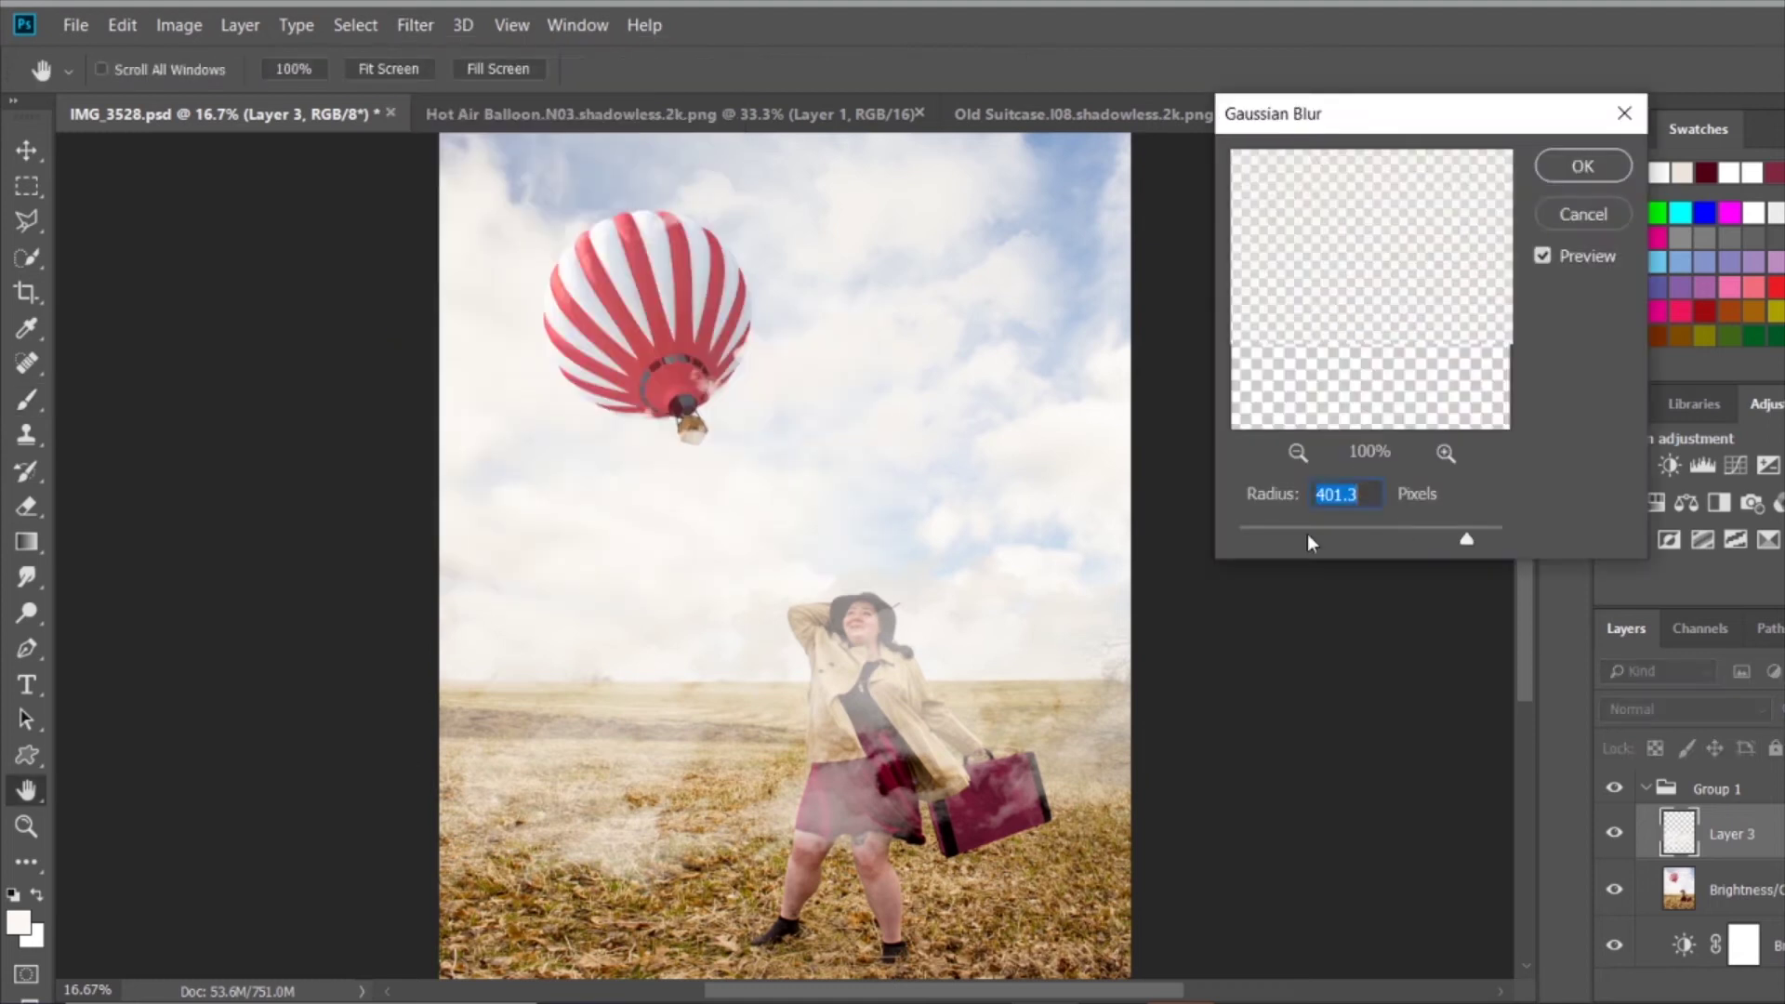
key("Return")
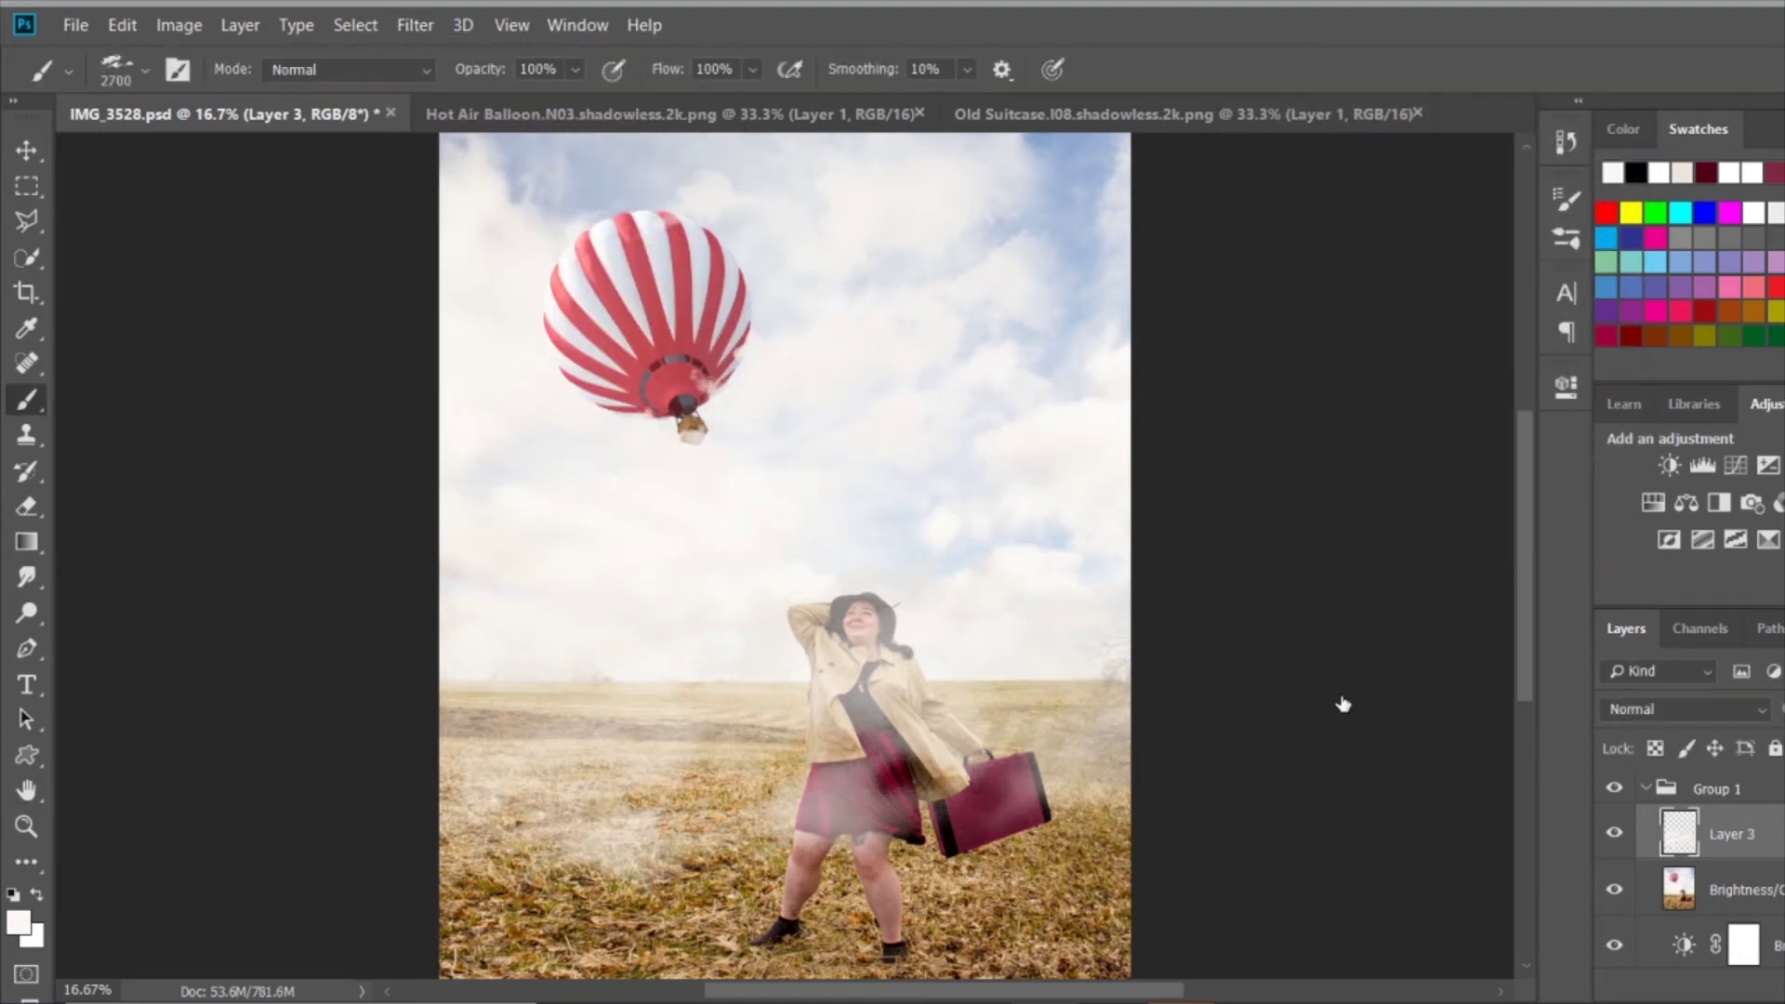
Free Transform the haze to stretch it wide over the field.
key("ctrl+t")
key("ctrl+minus")
left_click_drag(794, 830, 795, 833)
left_click_drag(958, 635, 1109, 635)
left_click_drag(610, 681, 478, 682)
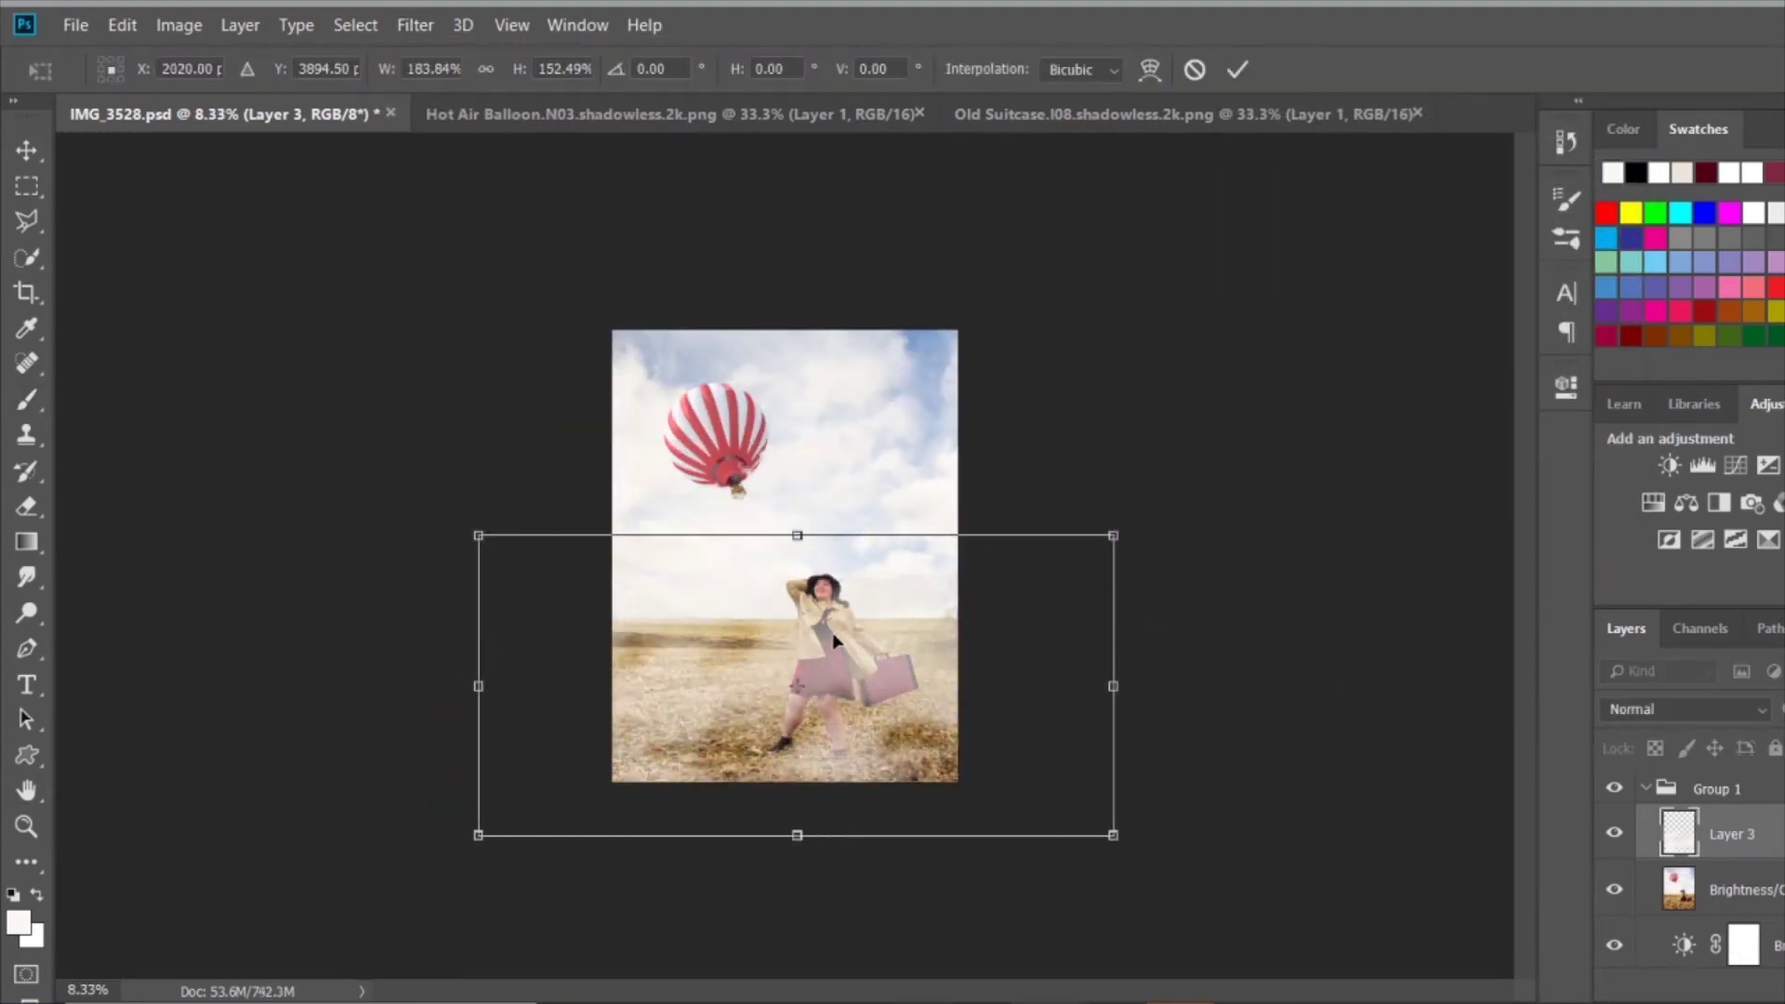
left_click_drag(790, 743, 874, 739)
key("Return")
Mask the haze and paint black with a low-opacity soft brush over the woman's torso.
key("b")
key("ctrl+0")
key("2")
key("8")
left_click(144, 70)
double_click(200, 284)
left_click_drag(853, 667, 659, 697)
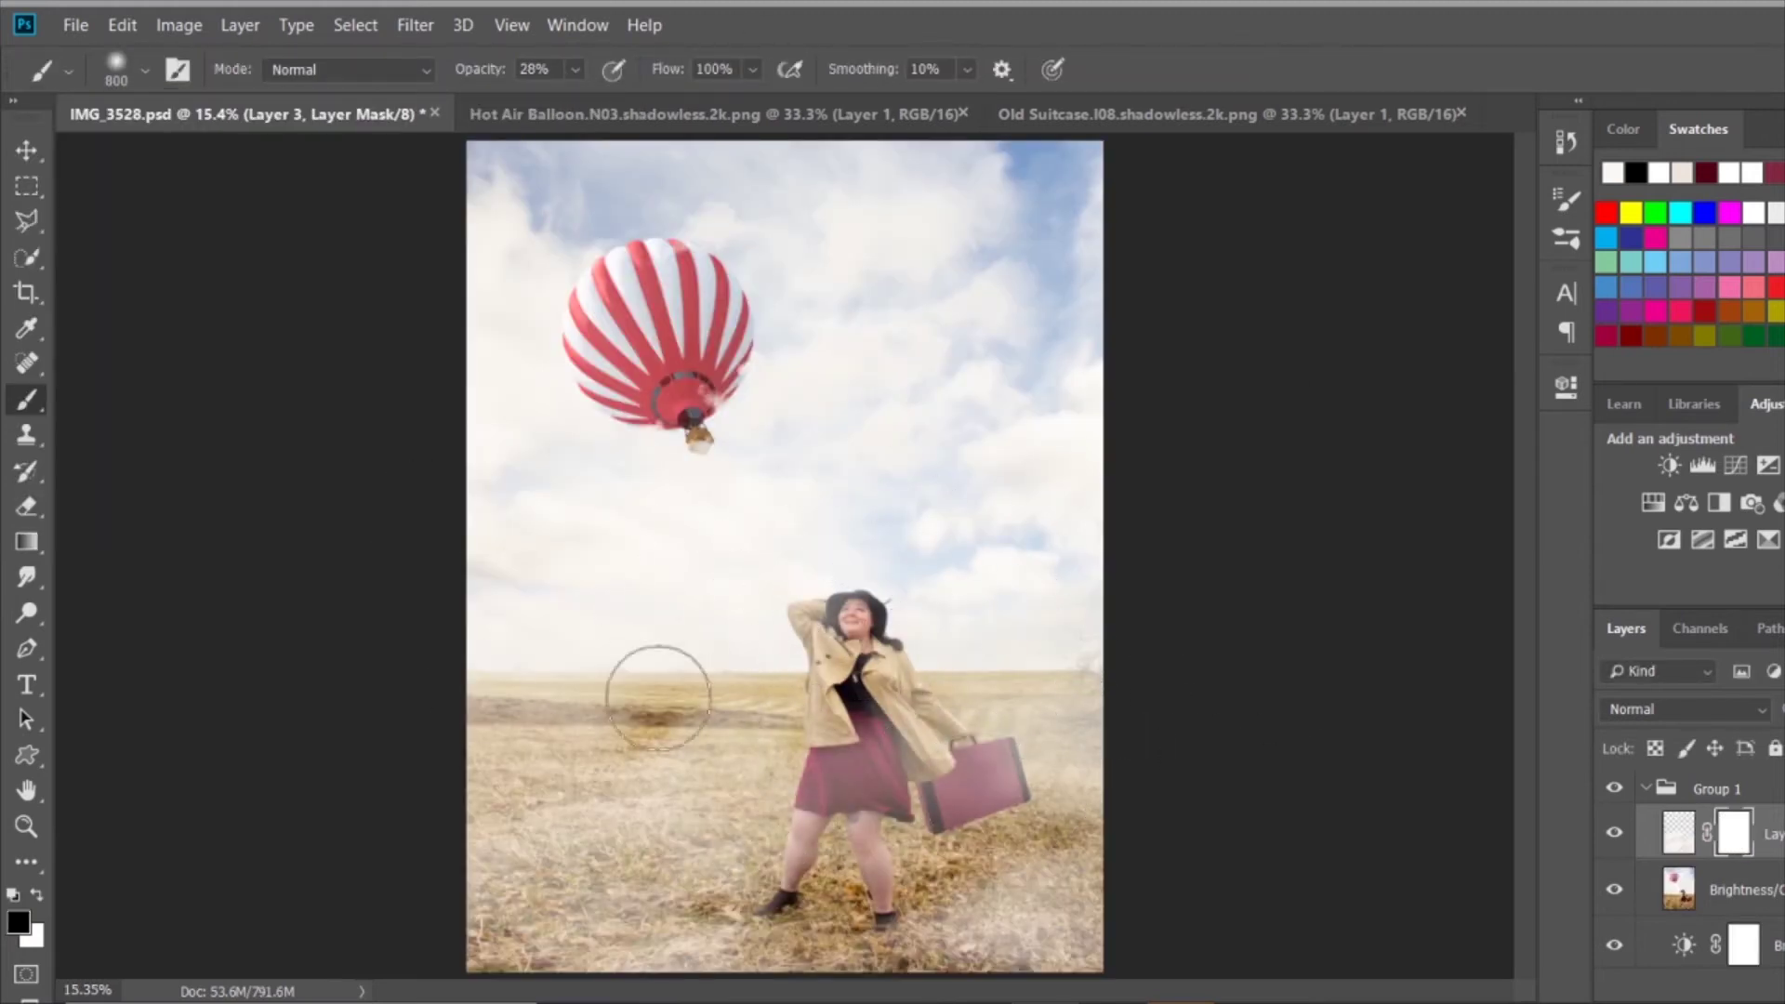
Clear the haze from her feet, face and raised arm on the mask.
left_click_drag(713, 943, 1076, 836)
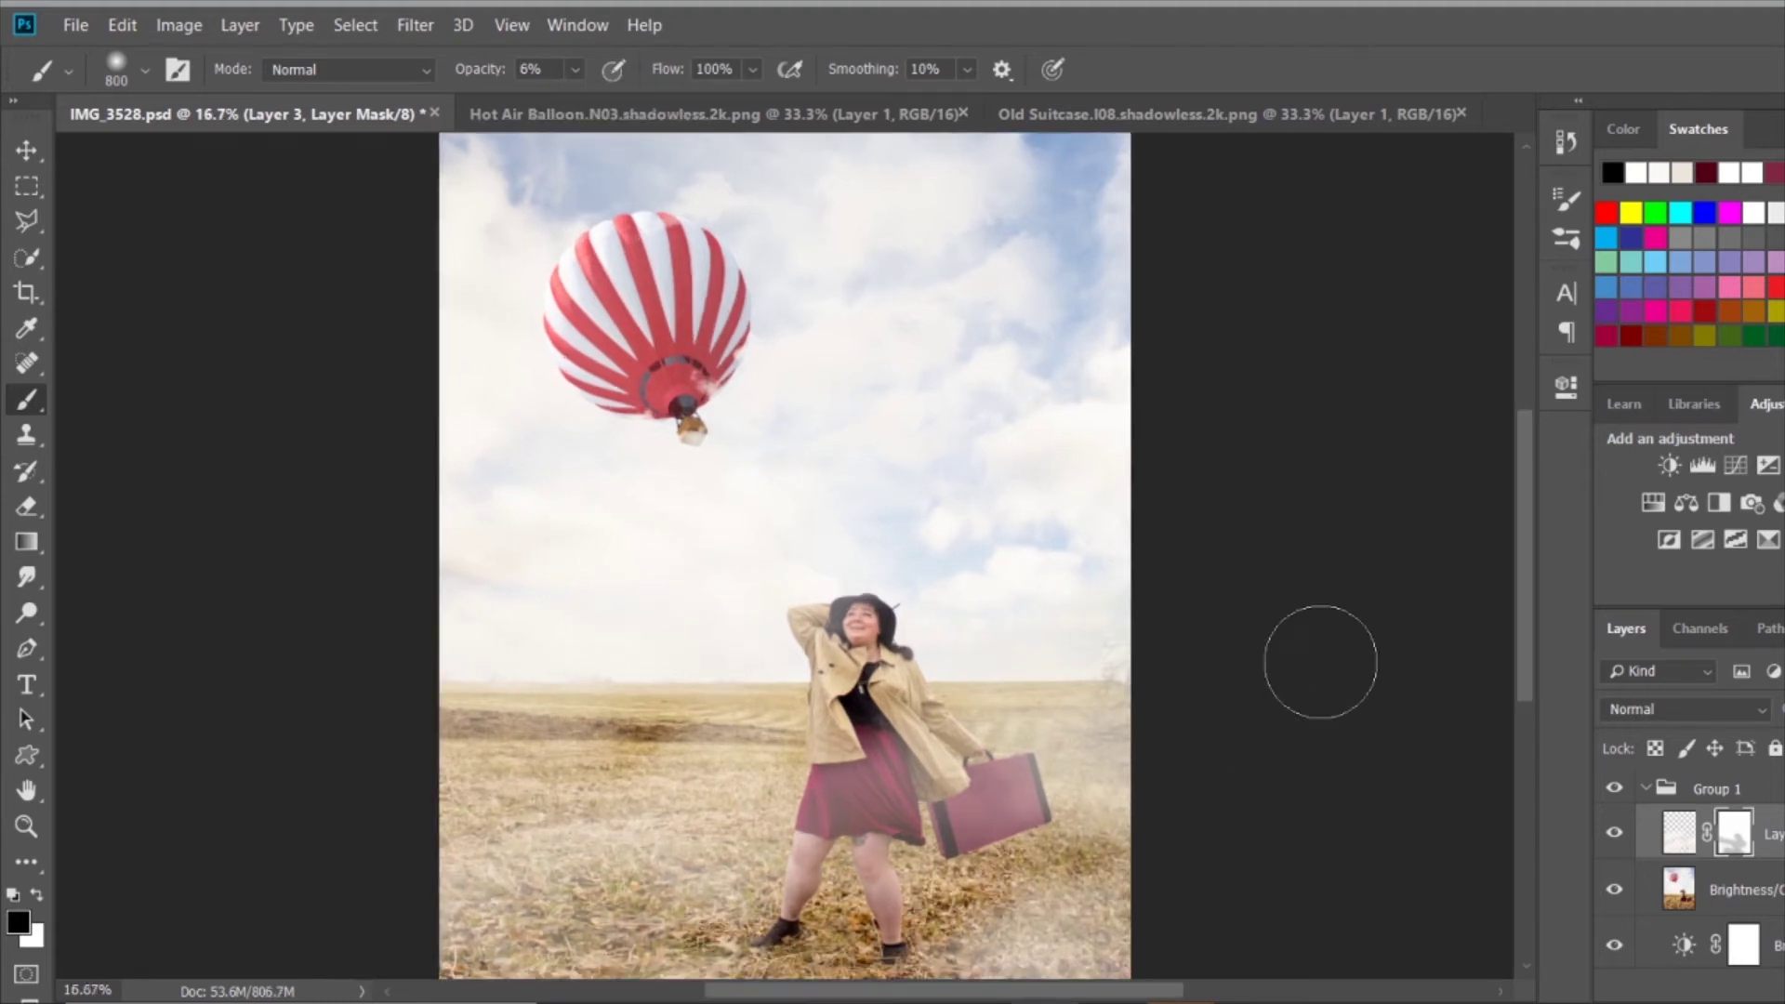
scroll(1314, 657, "up", 5)
key("bracketleft")
key("bracketleft")
key("bracketleft")
left_click_drag(935, 274, 854, 275)
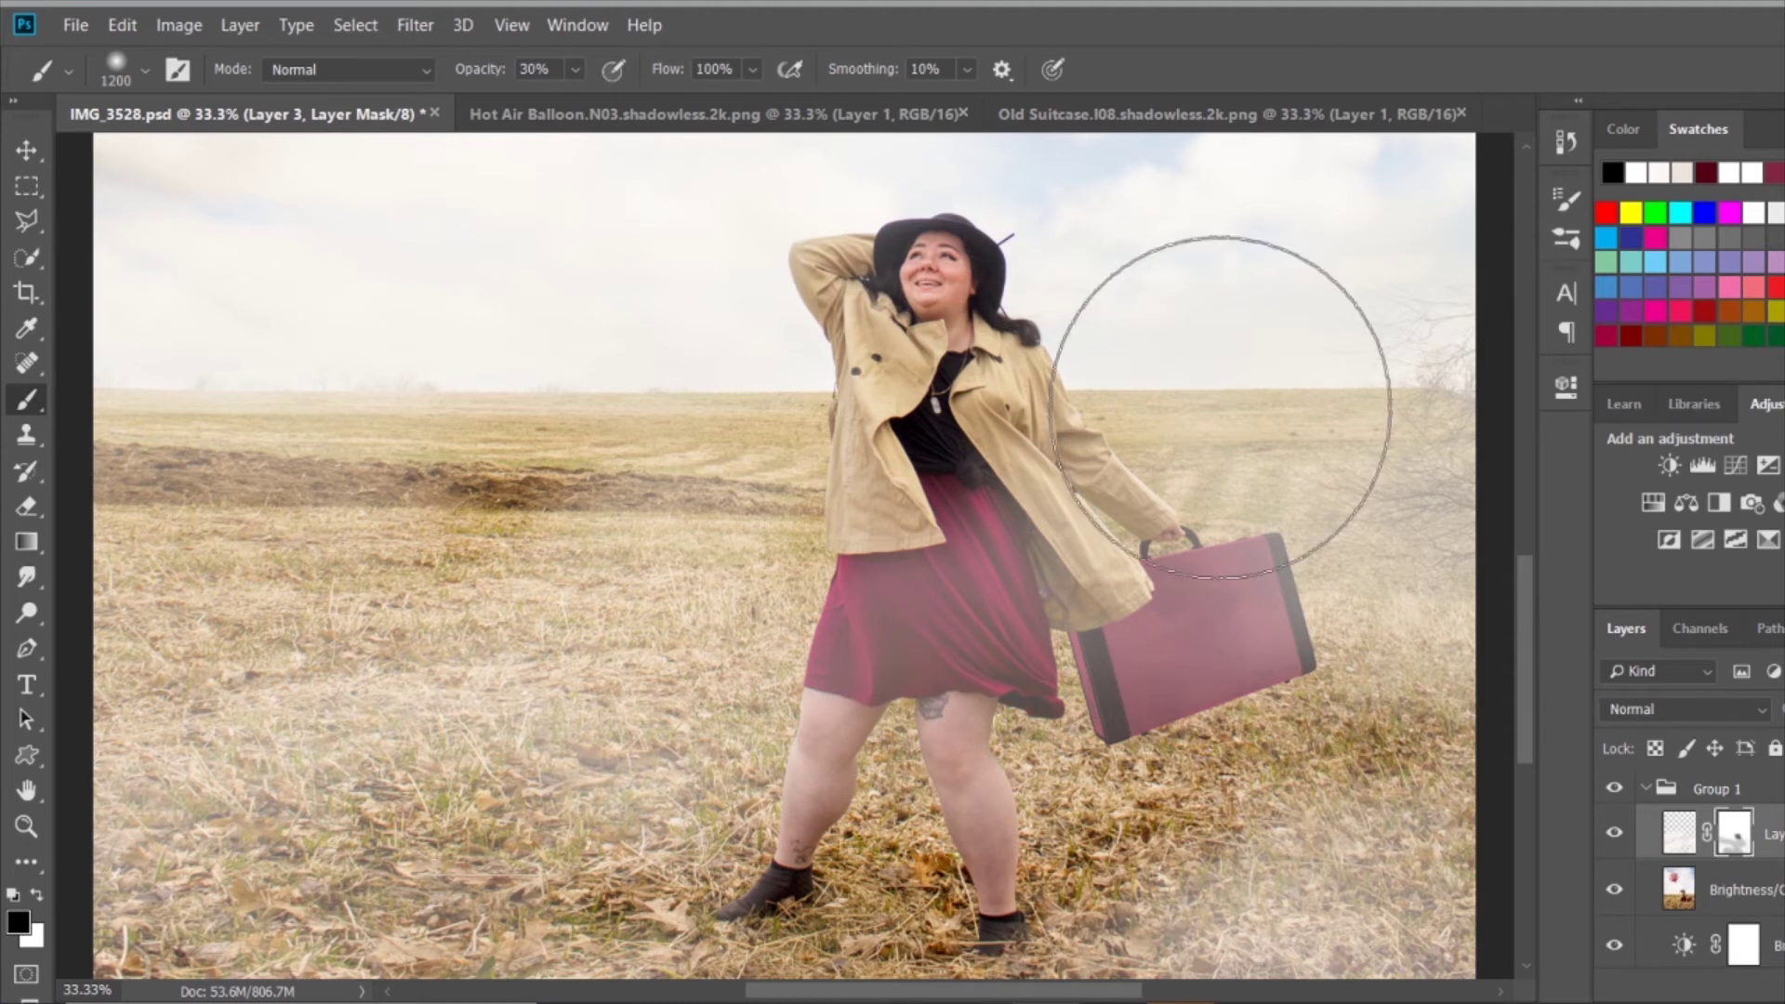
key("ctrl+0")
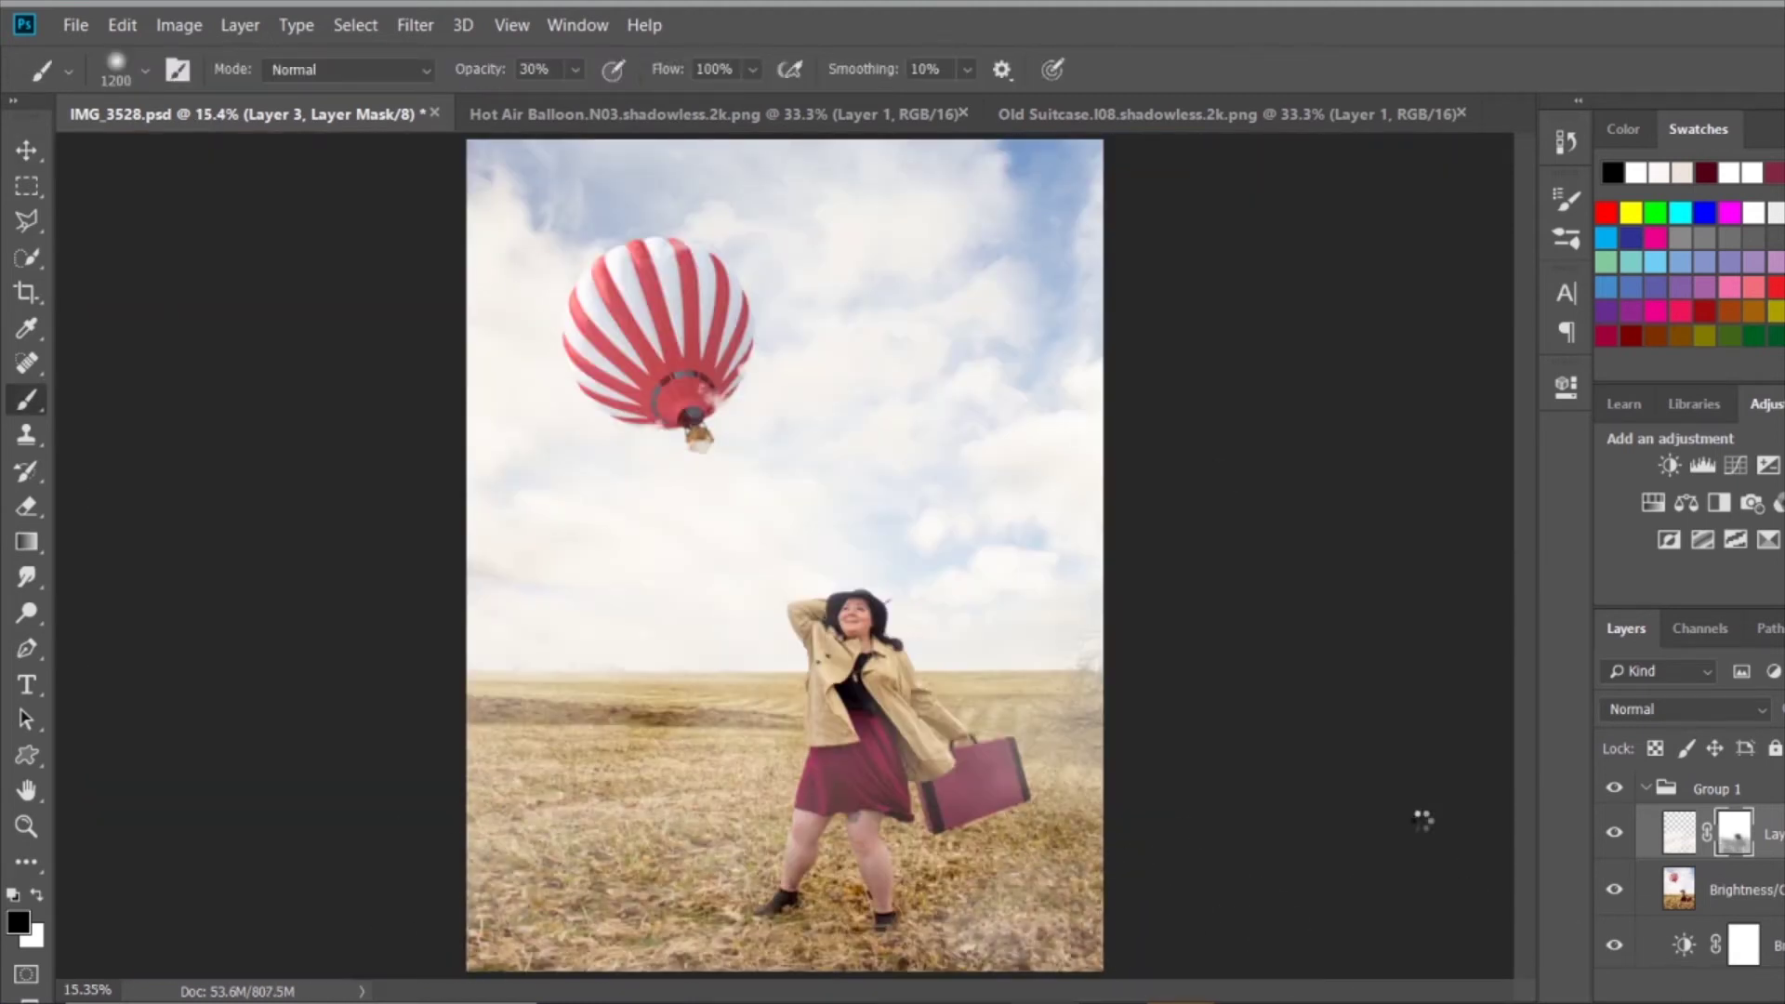
Clone-stamp the scrubby patch at the field's right edge on the stamped layer.
left_click(1738, 890)
scroll(1454, 718, "up", 4)
key("s")
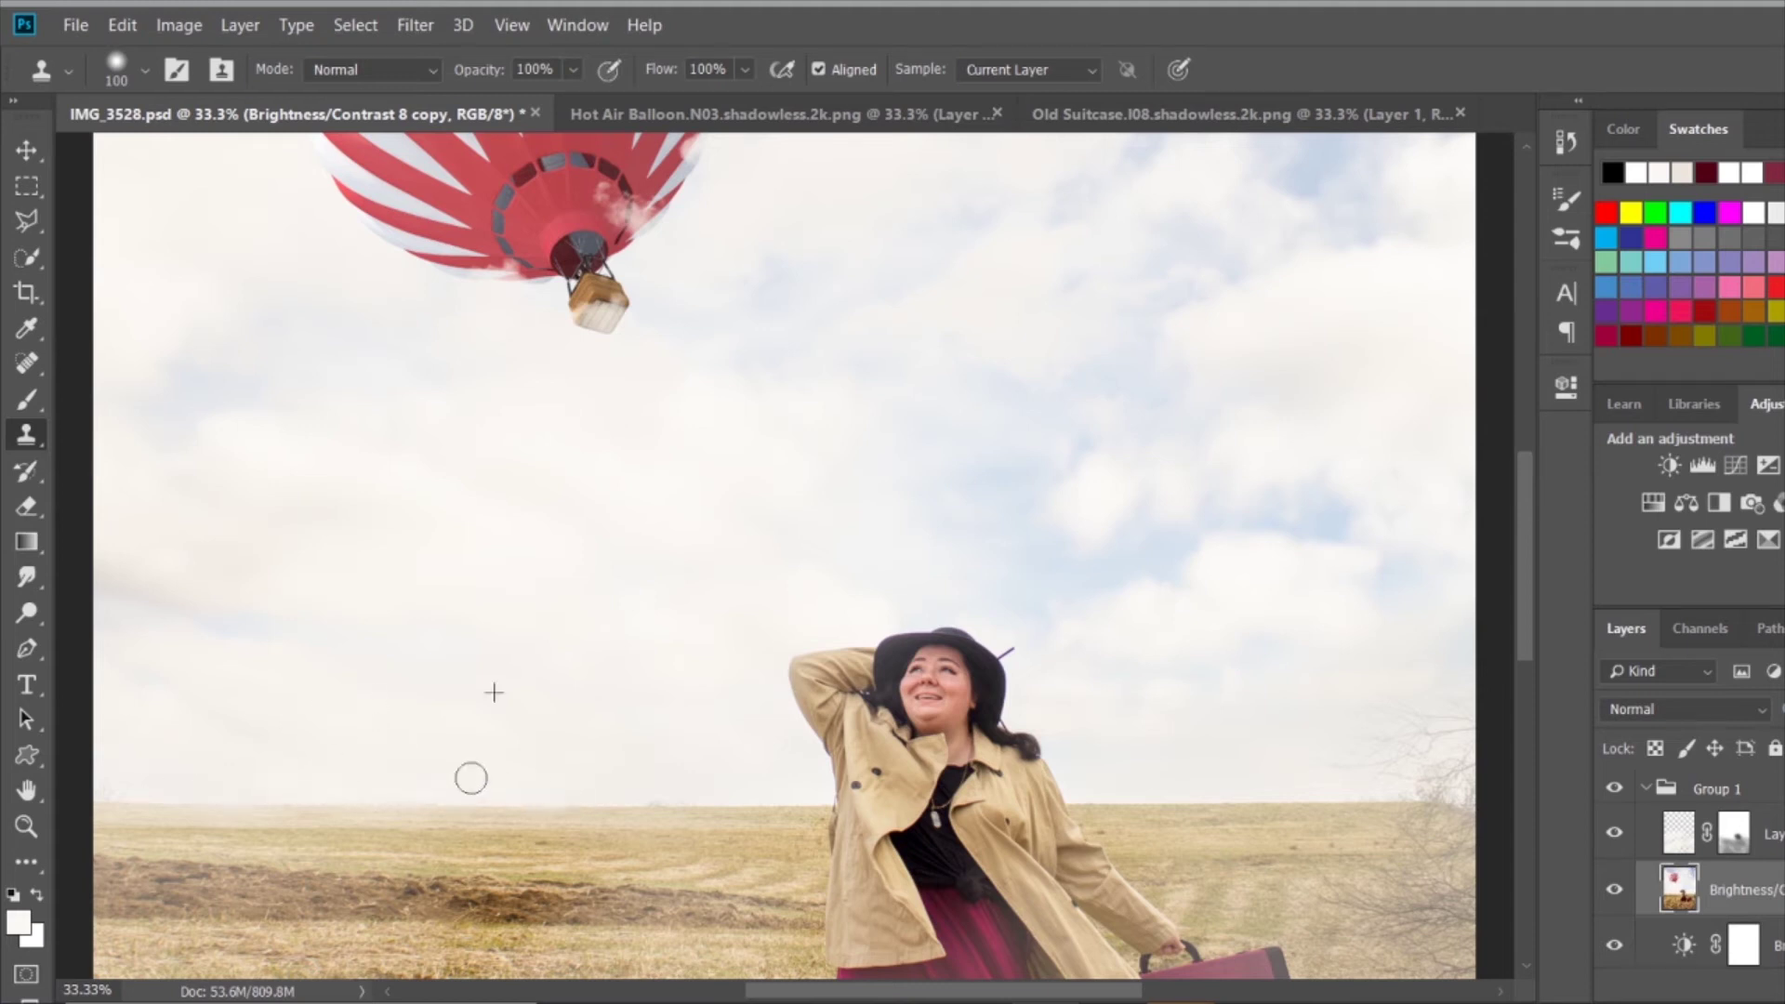
scroll(1256, 558, "down", 5)
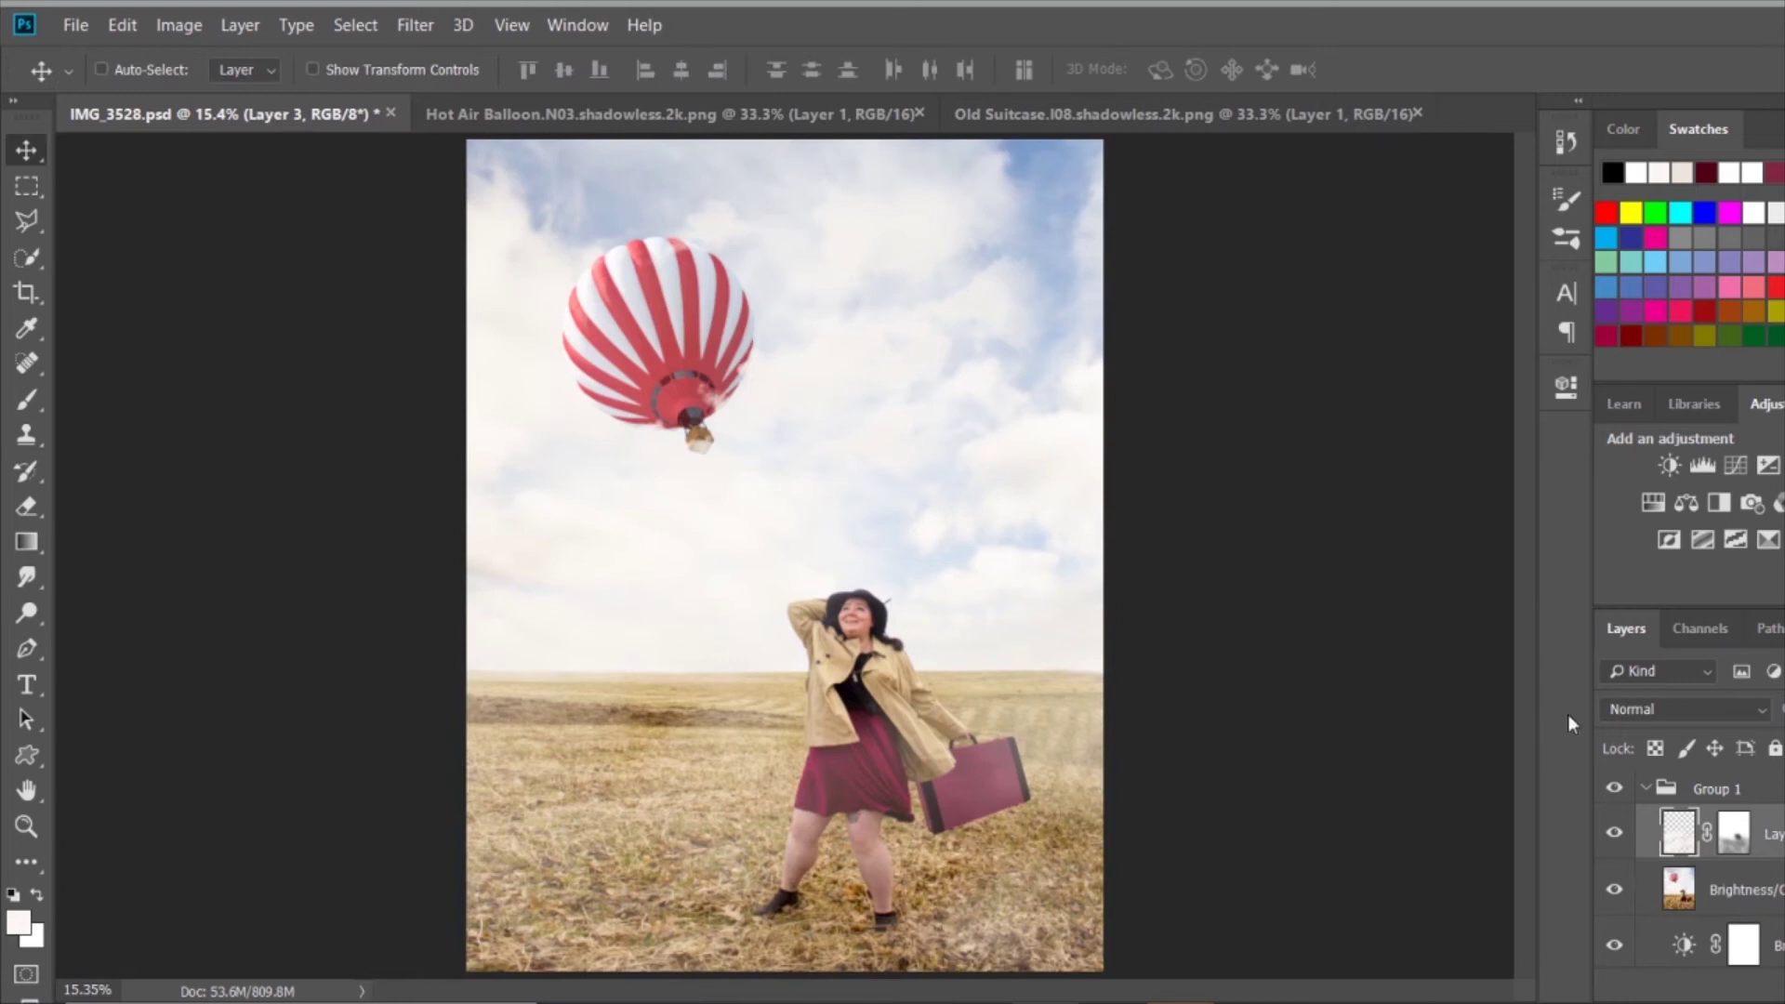
key("ctrl+j")
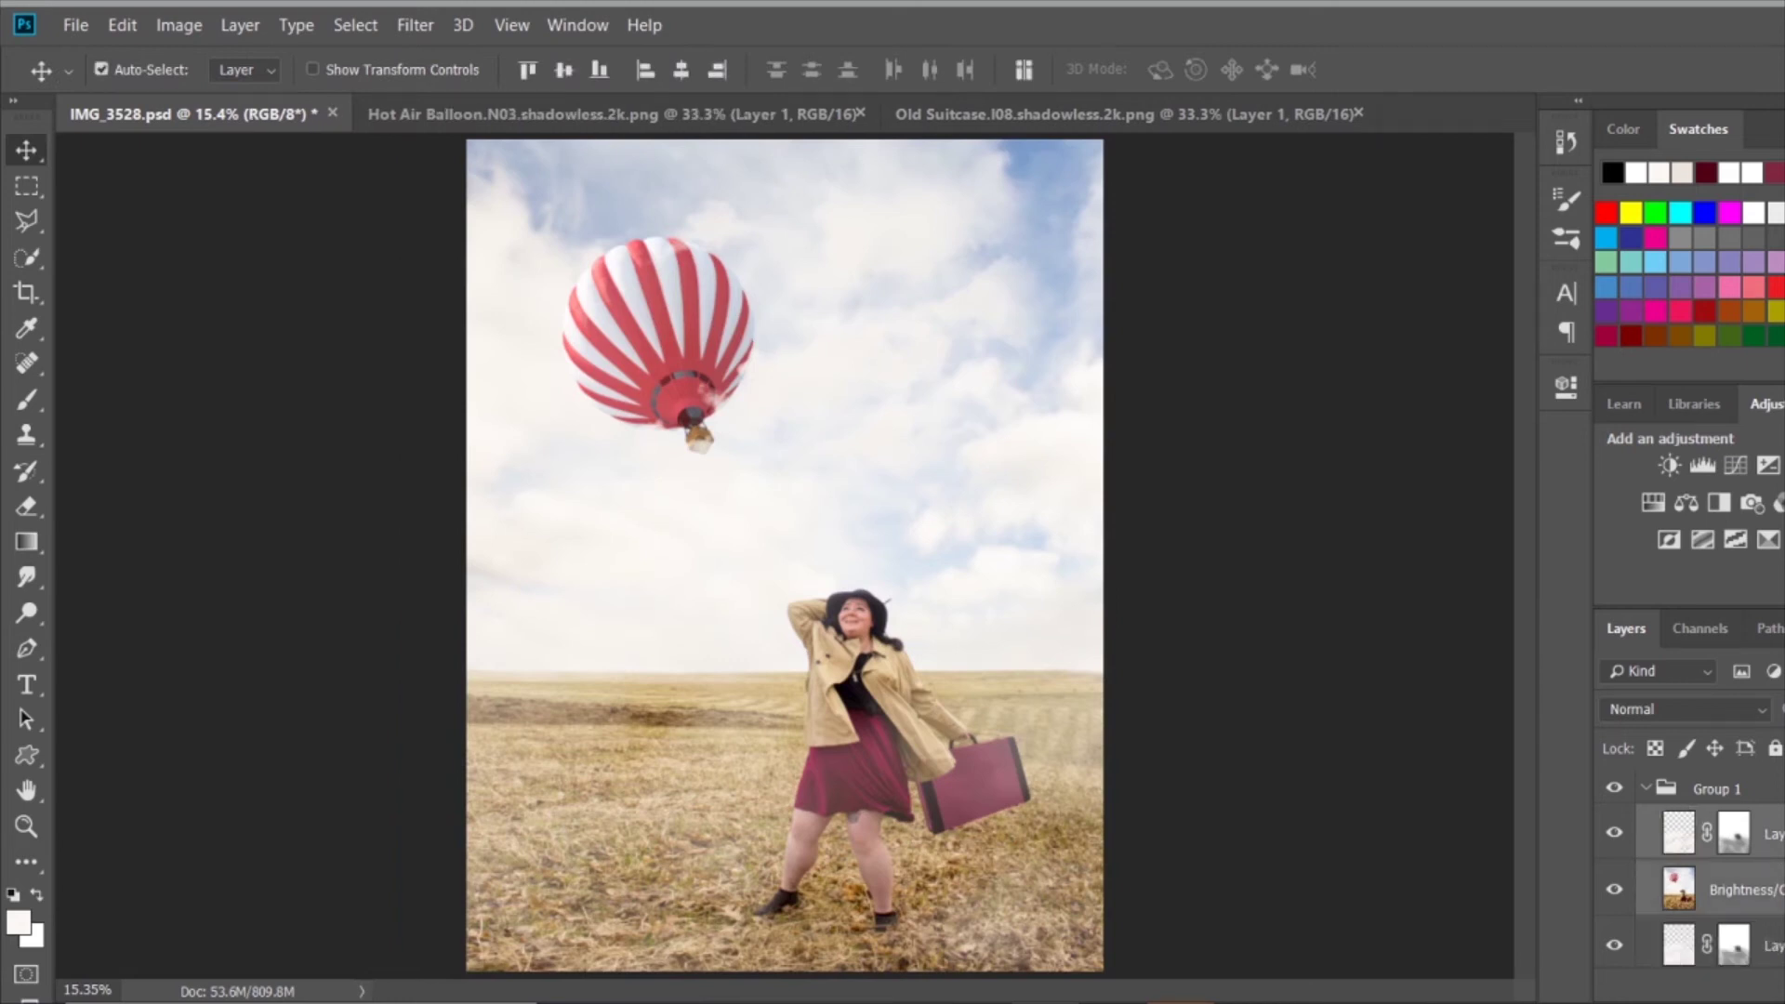
Darken the reds in the Camera Raw Filter's HSL panel on a layer copy.
key("ctrl+j")
left_click(415, 25)
left_click(521, 181)
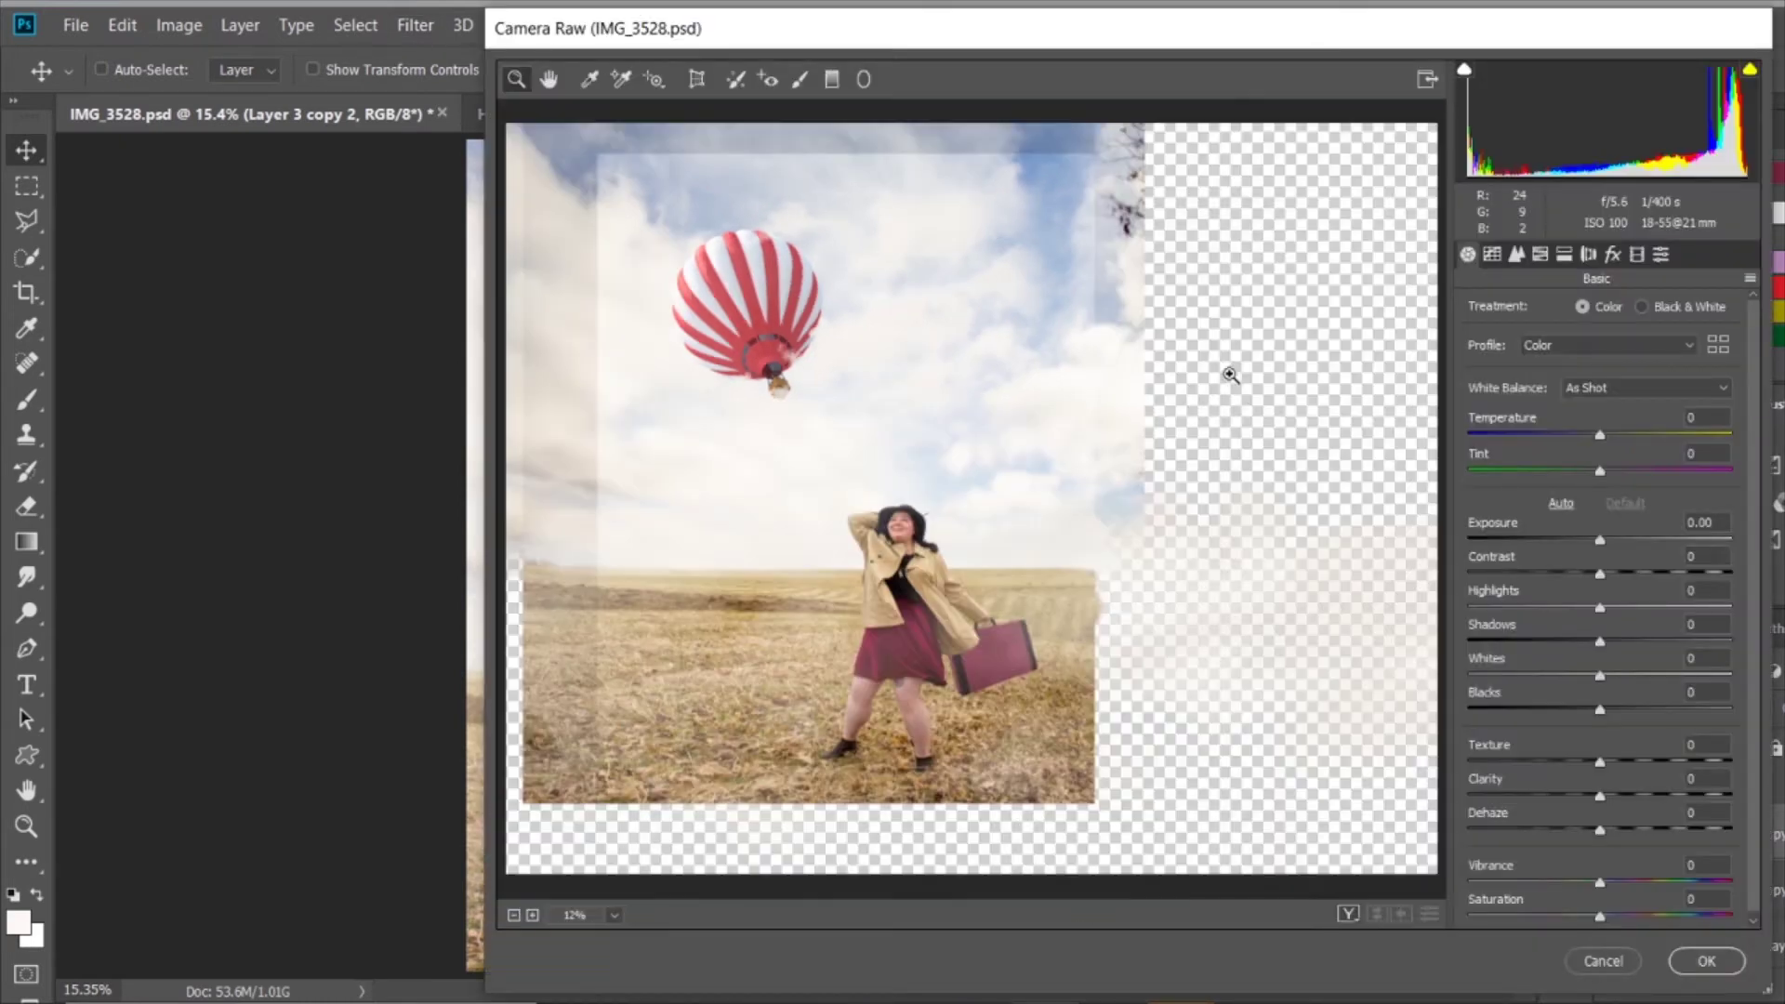
left_click(1540, 253)
mouse_move(1606, 391)
left_mouse_down()
mouse_move(1540, 391)
mouse_move(1664, 391)
left_mouse_up()
left_click(1557, 313)
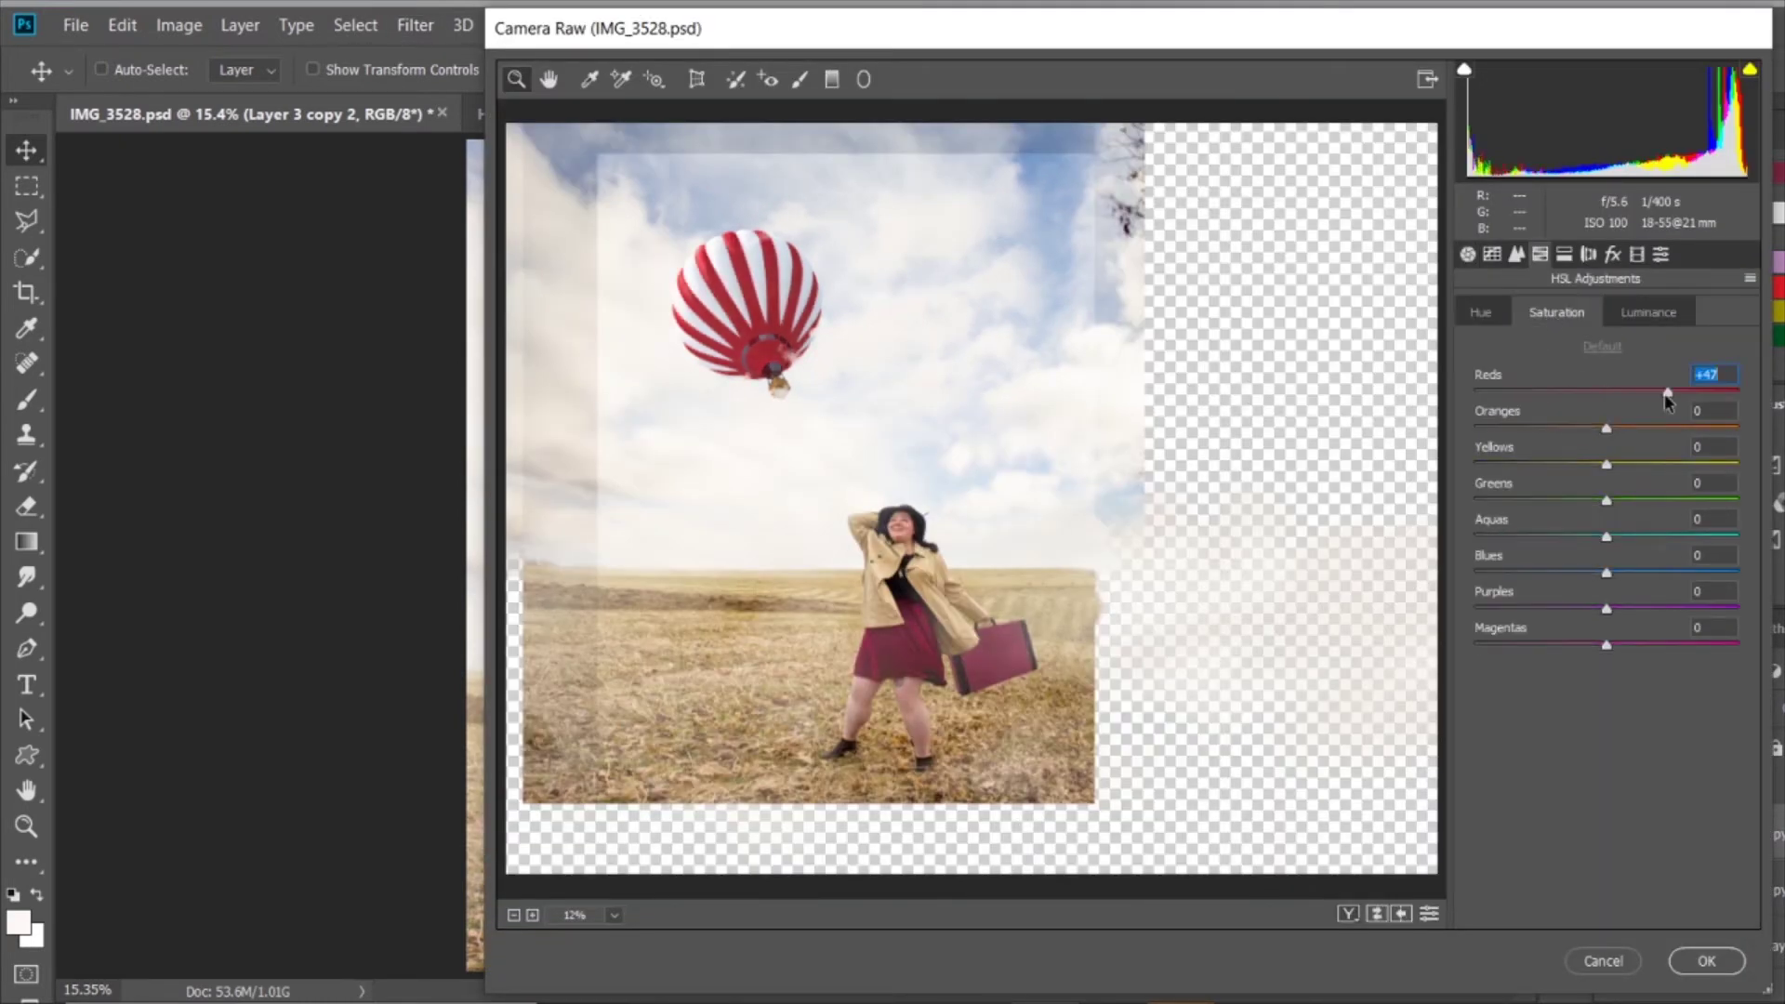
left_click(1480, 312)
left_click(1720, 962)
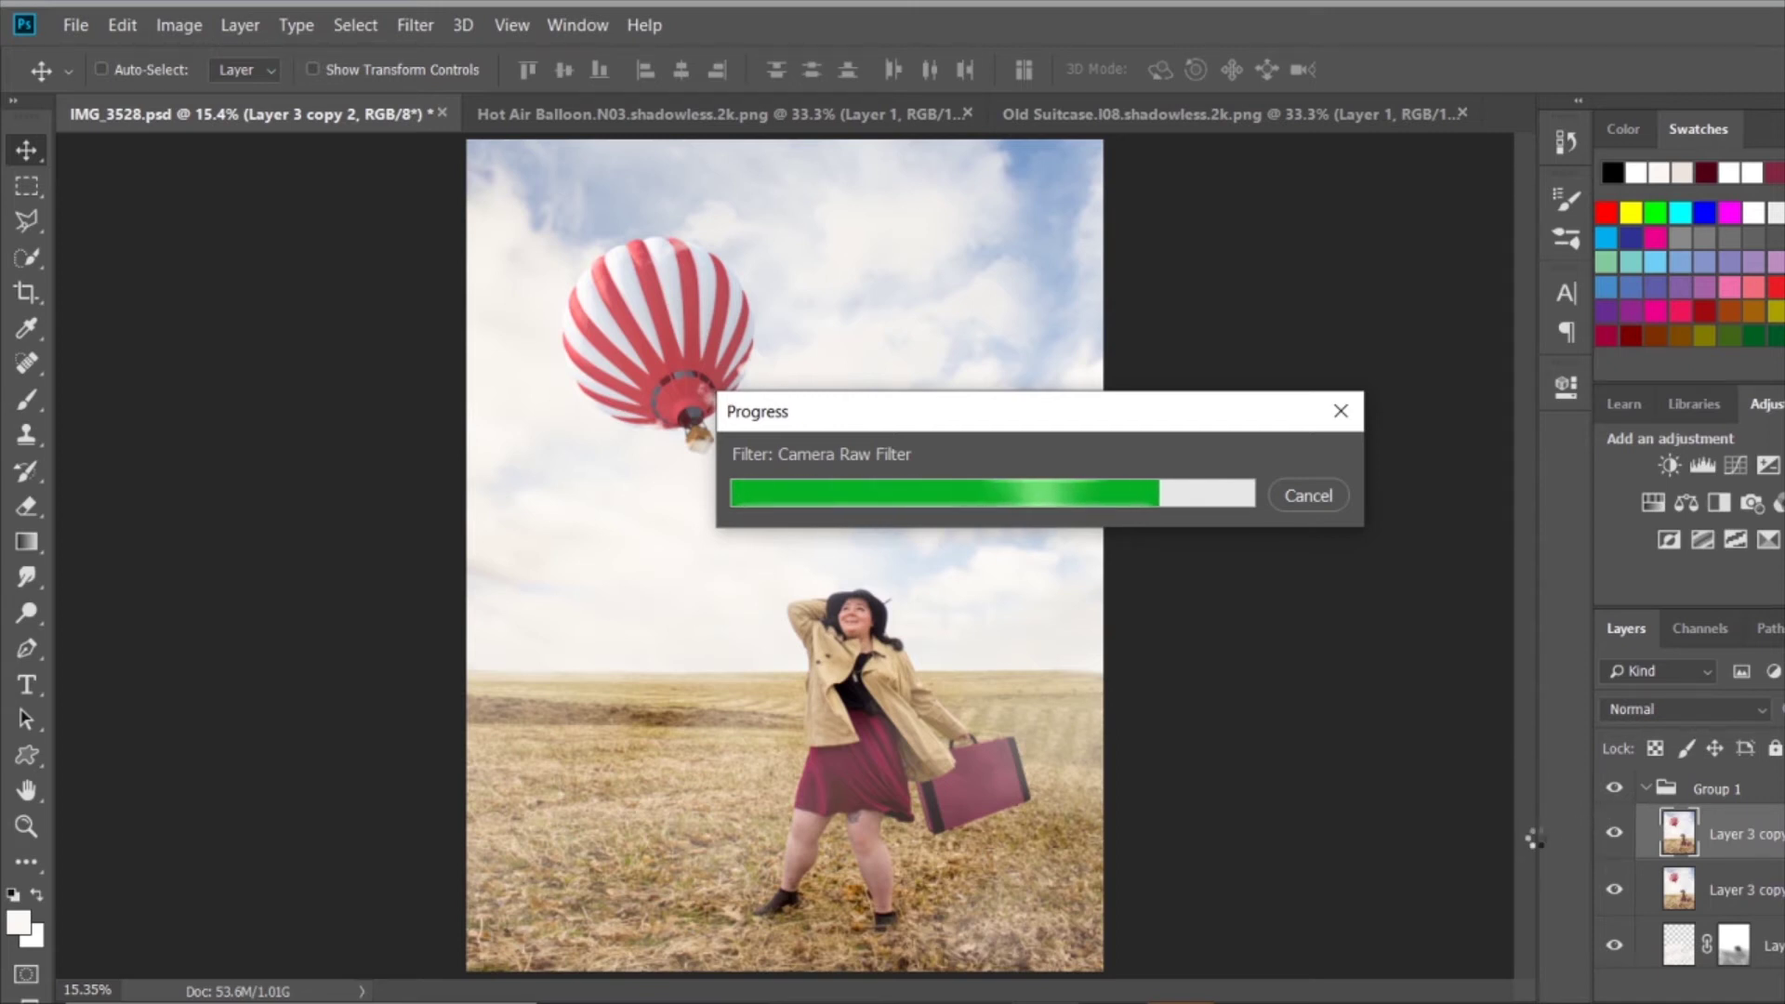
Mask the red edit to the balloon only, merge the layers and save.
key("b")
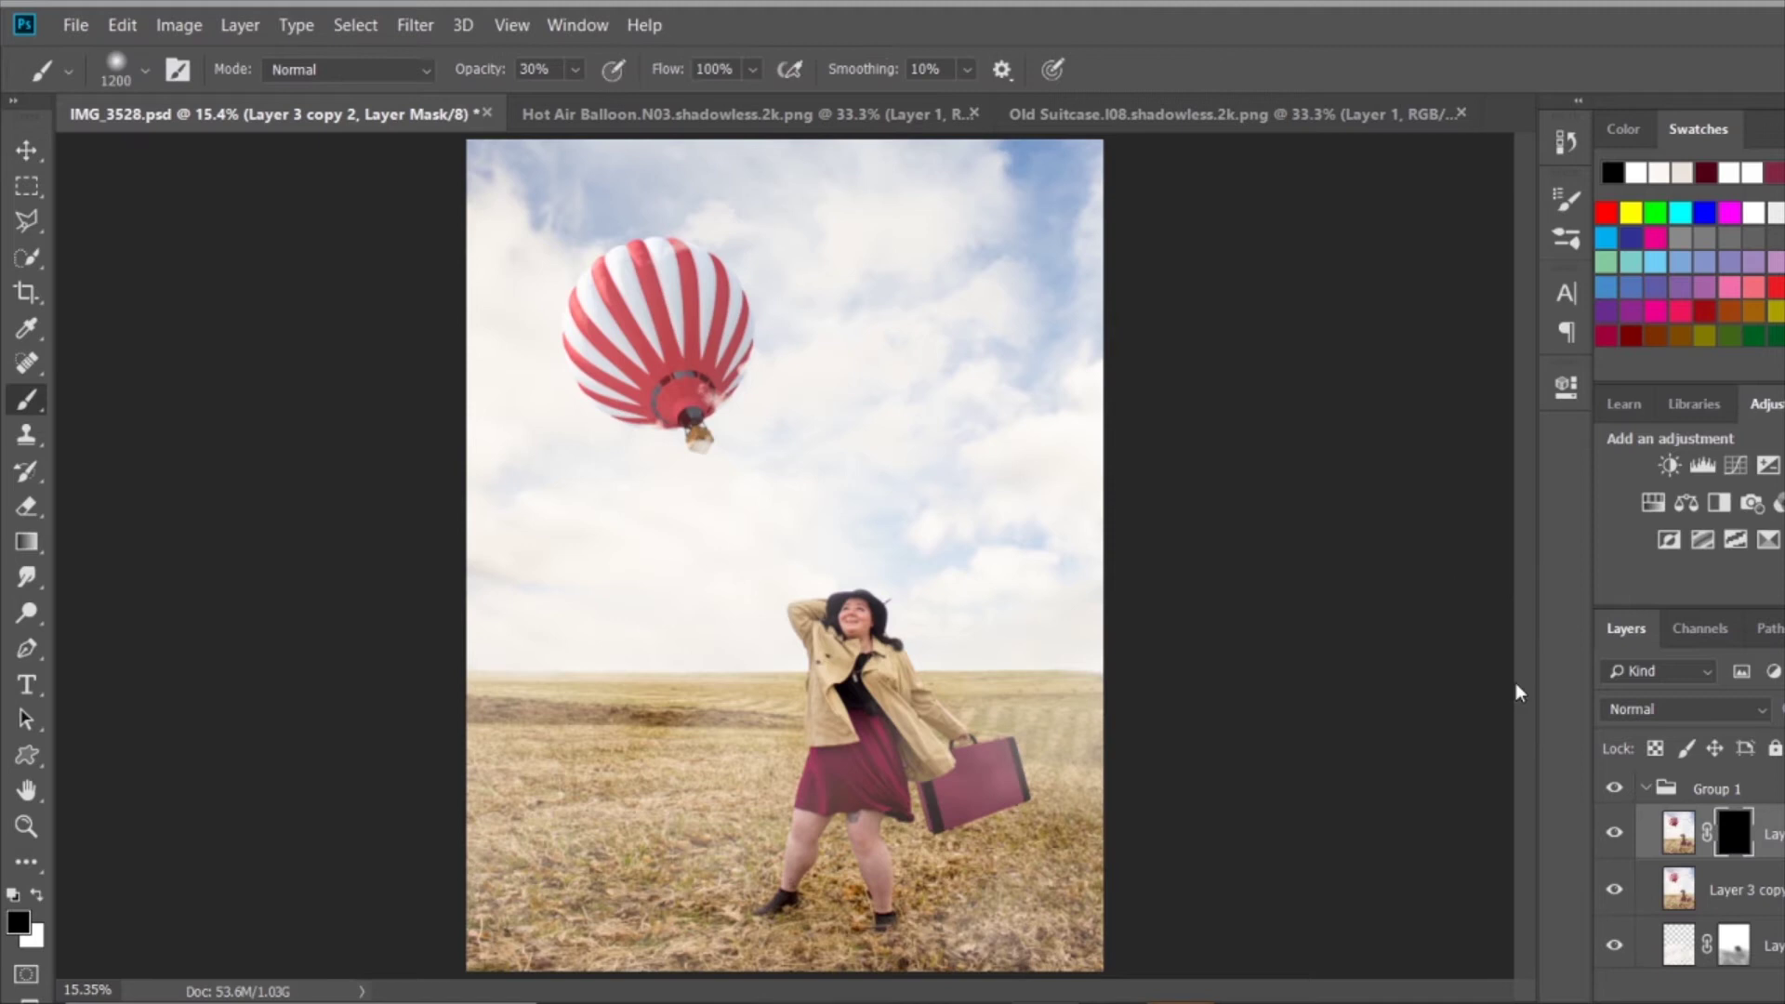
left_click_drag(594, 103, 681, 104)
left_click(658, 327)
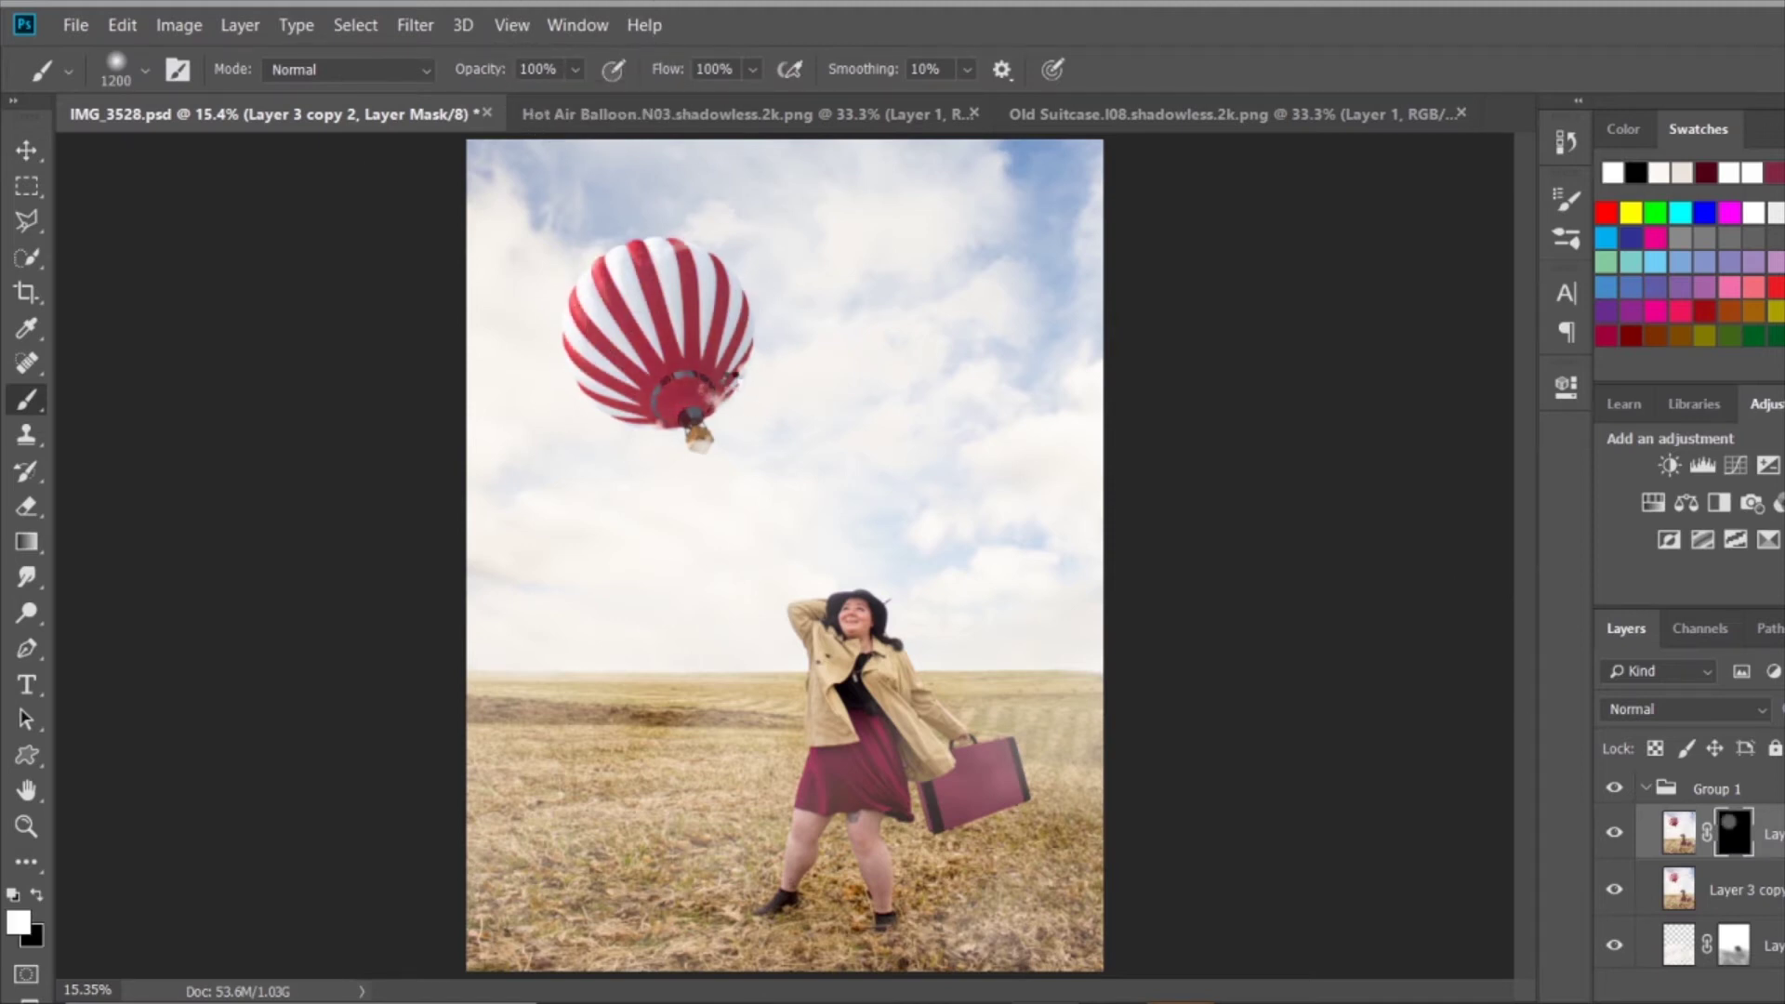
key("ctrl+alt+shift+e")
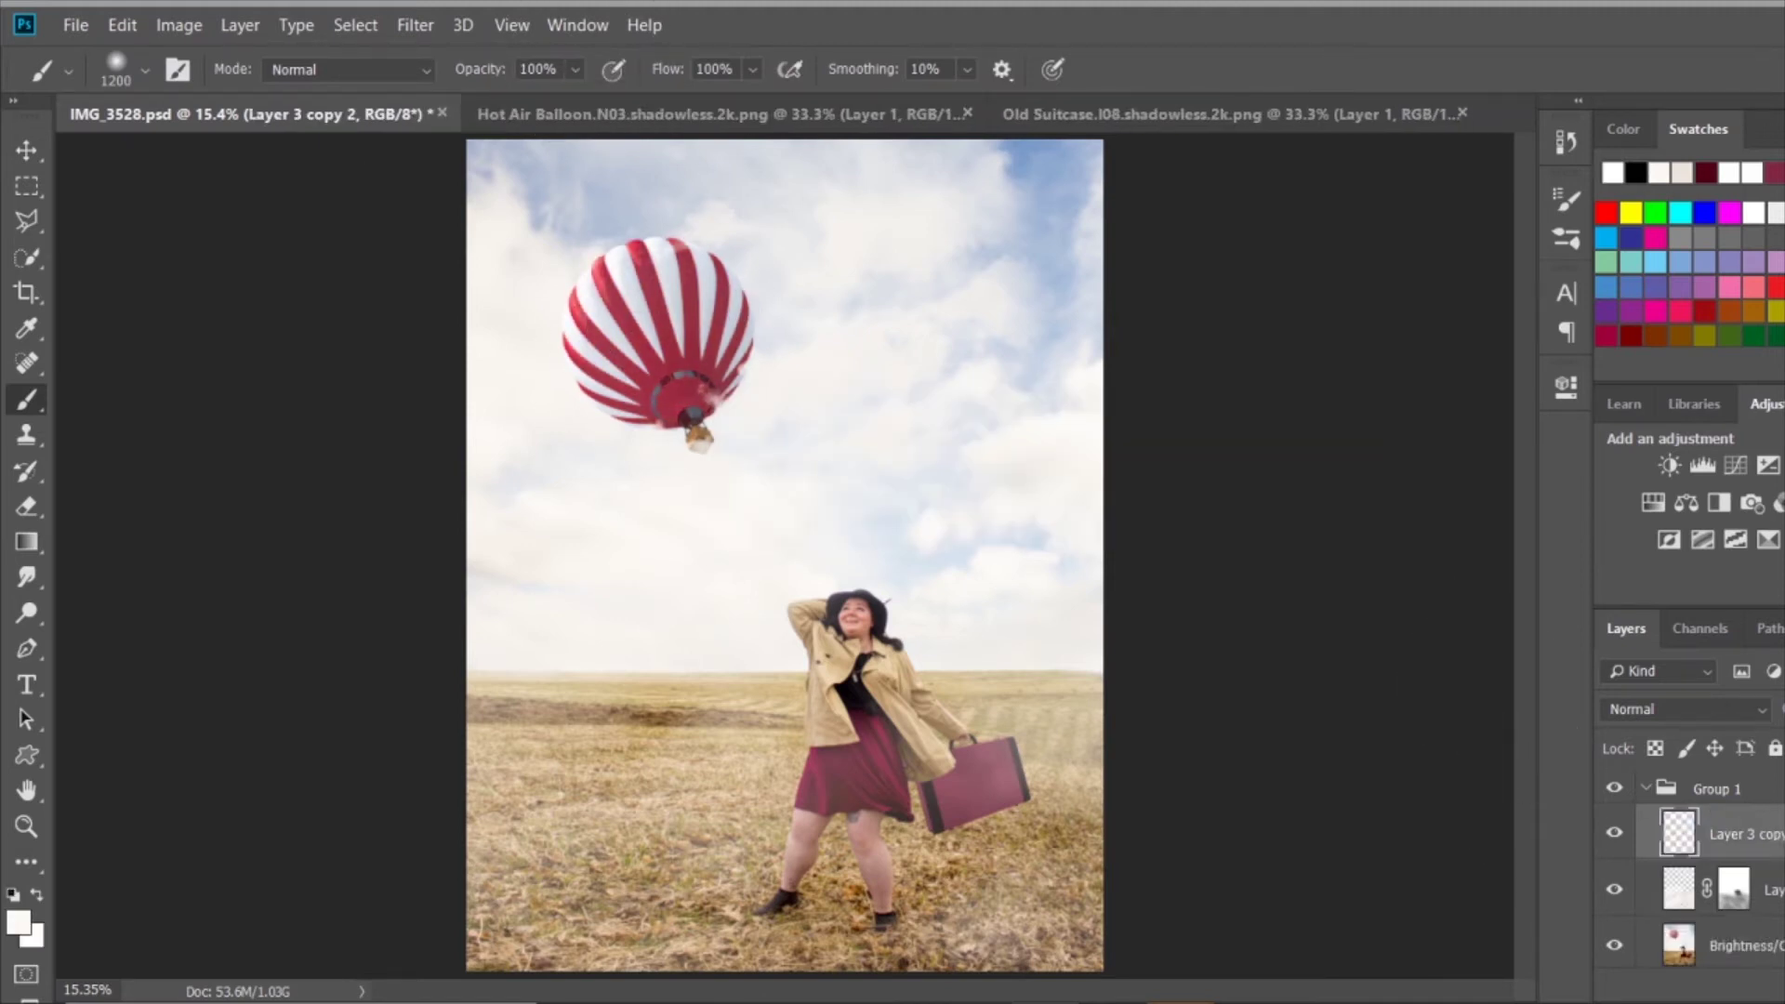
key("ctrl+s")
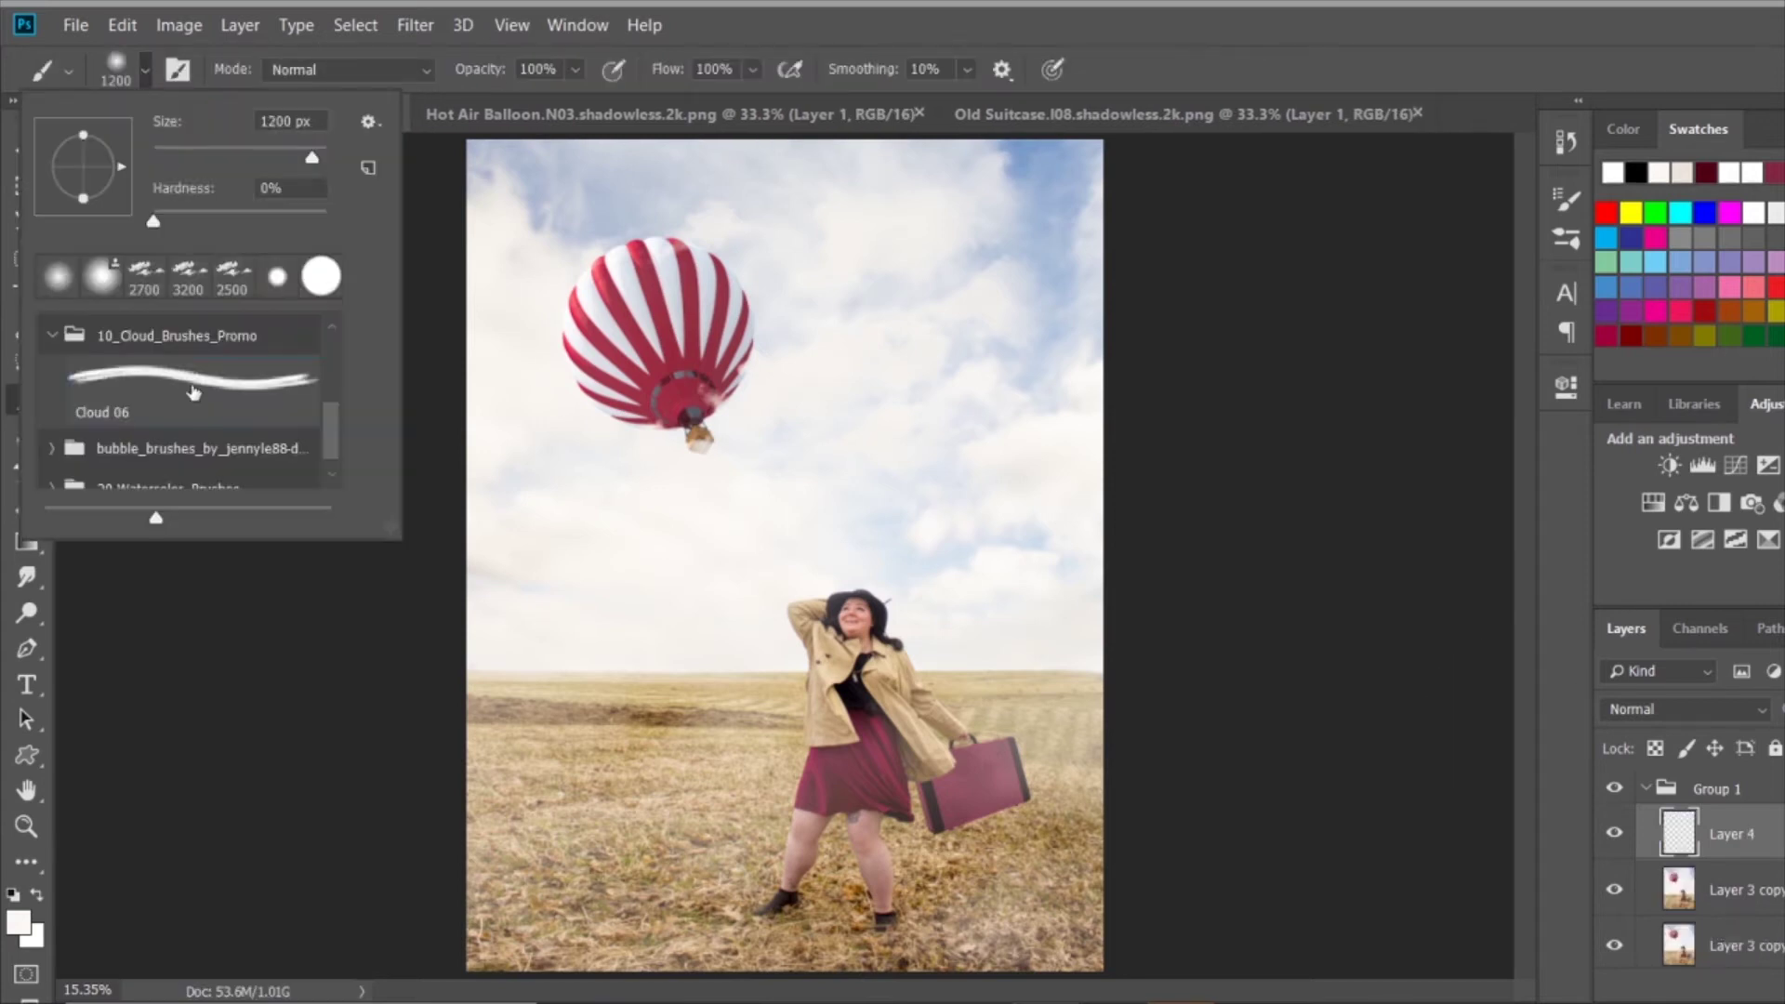
Paint clouds around the basket, legs and field, then apply Polar Coordinates.
left_click(911, 428)
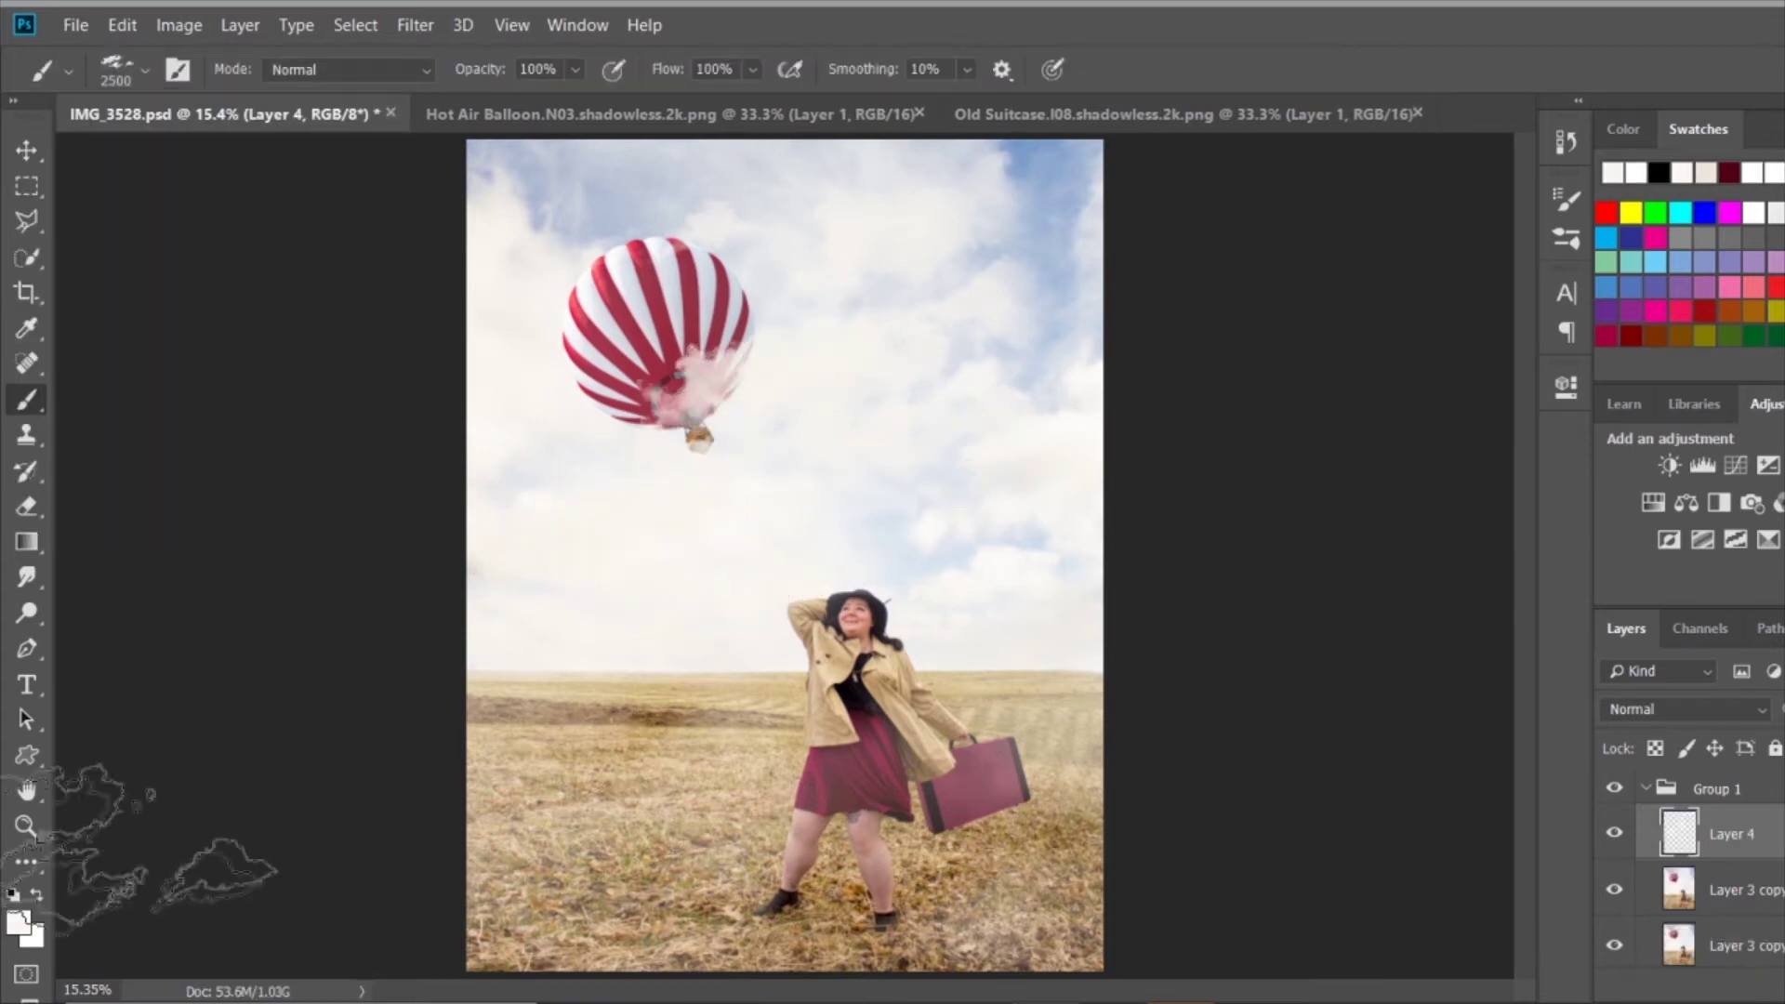
left_click(893, 837)
left_click(632, 781)
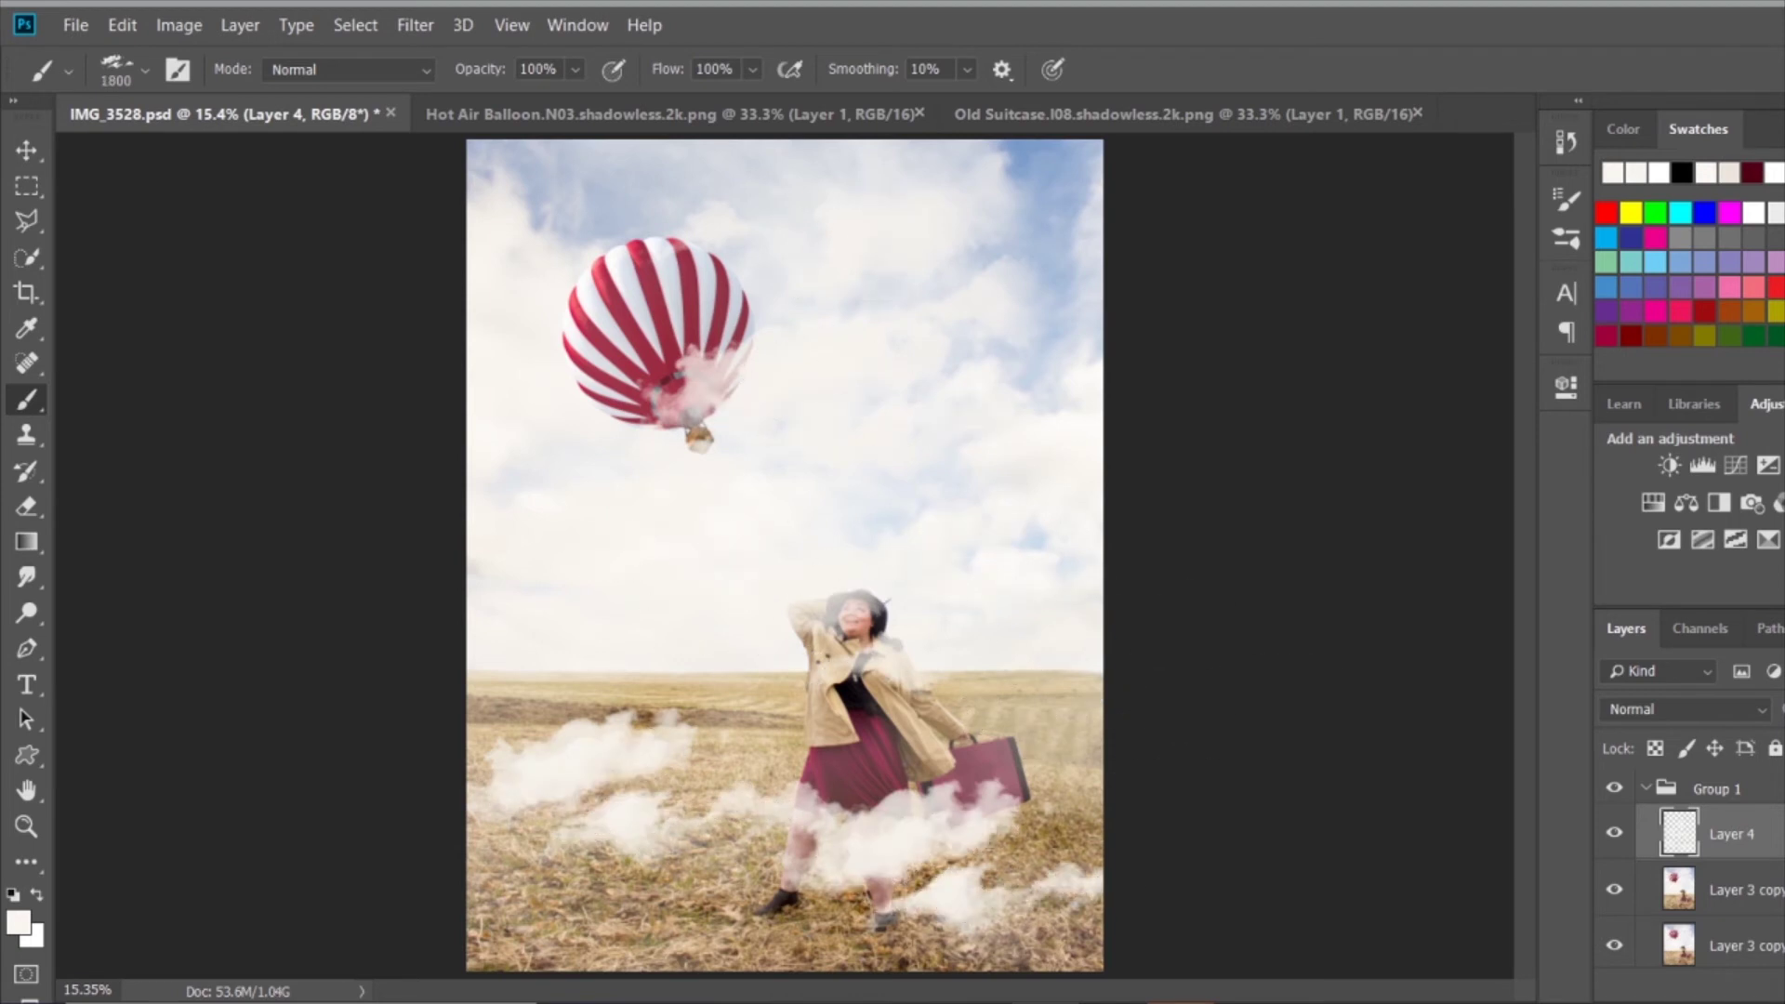
key("v")
left_click(415, 25)
mouse_move(857, 409)
left_click(1123, 437)
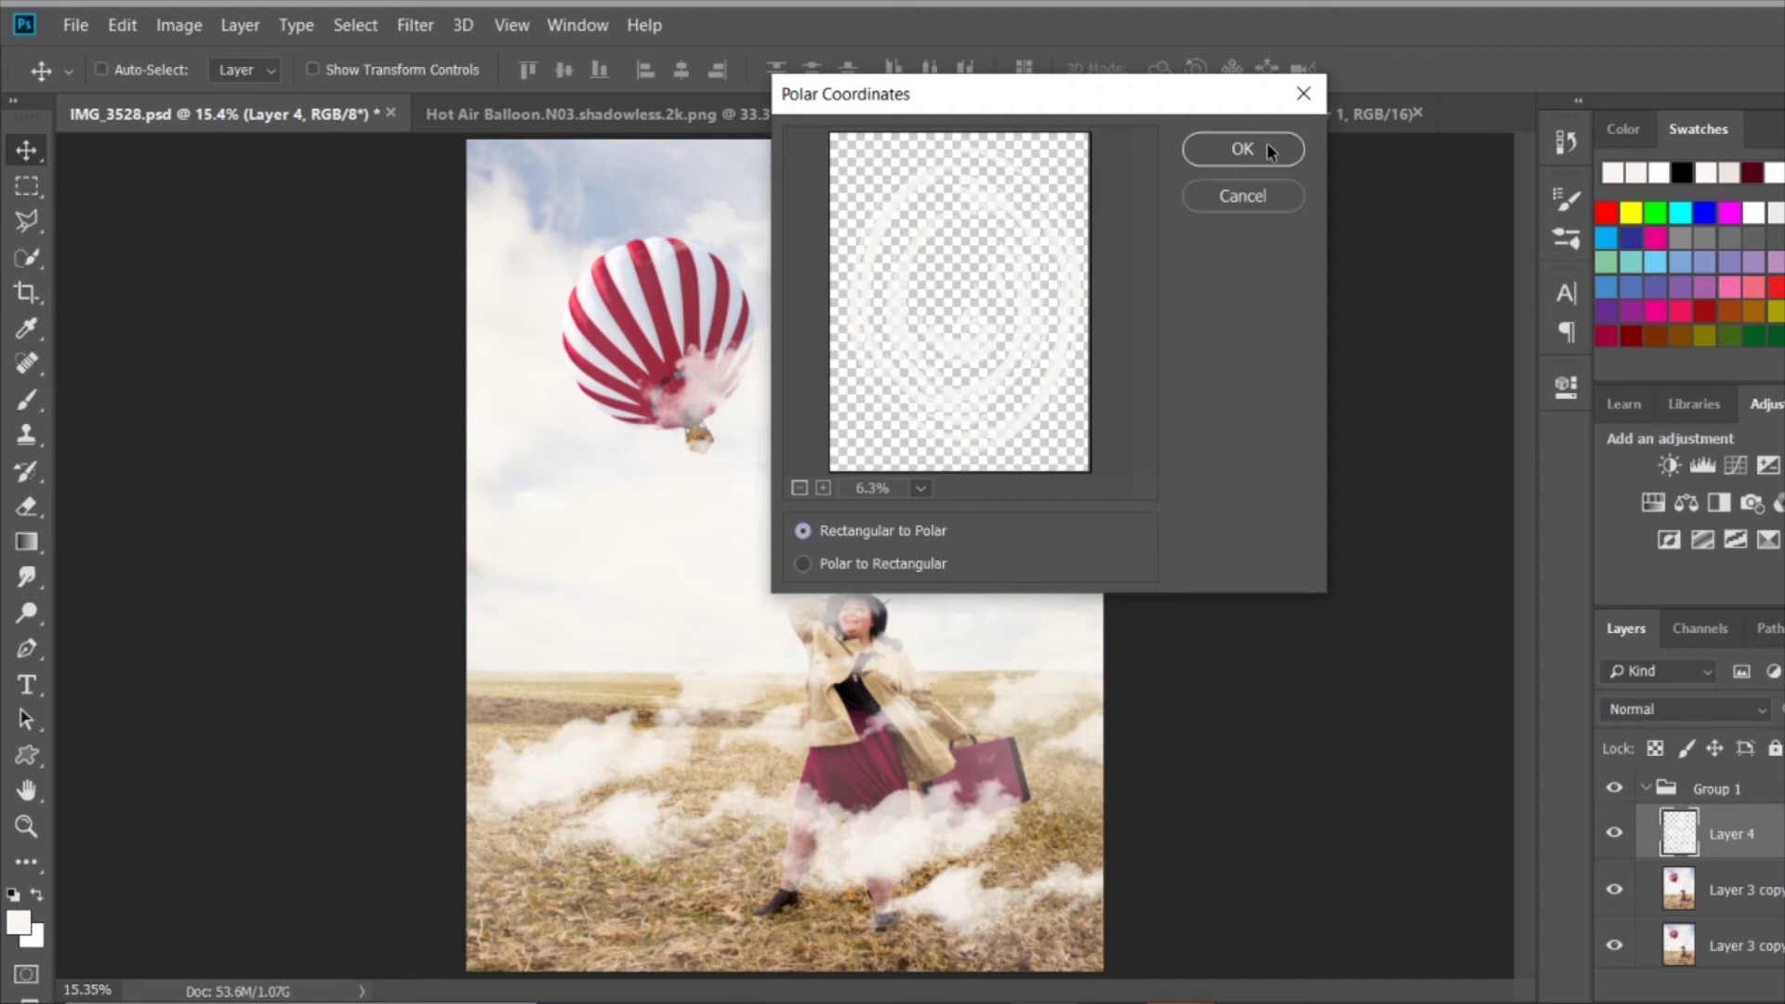
left_click(1288, 153)
Enlarge the swirl, move it down and rotate it around the woman.
key("ctrl+minus")
key("ctrl+minus")
key("ctrl+t")
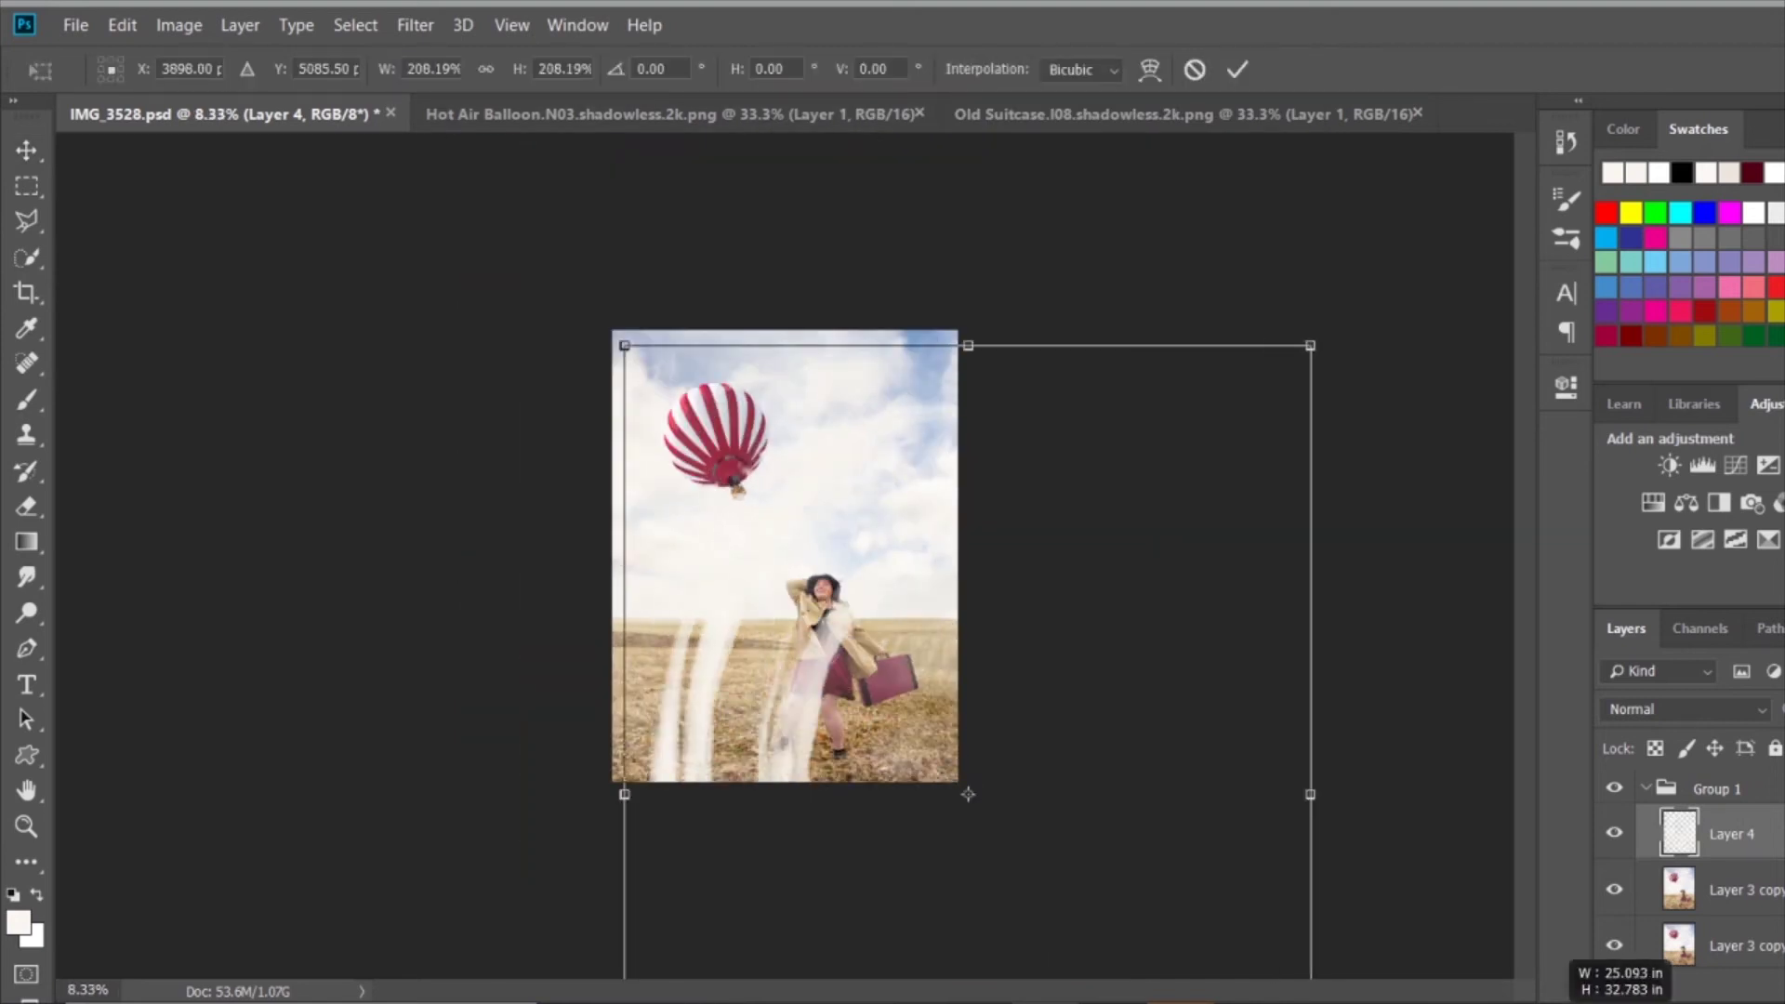
left_click_drag(958, 781, 391, 246)
left_click_drag(812, 446, 726, 359)
key("Return")
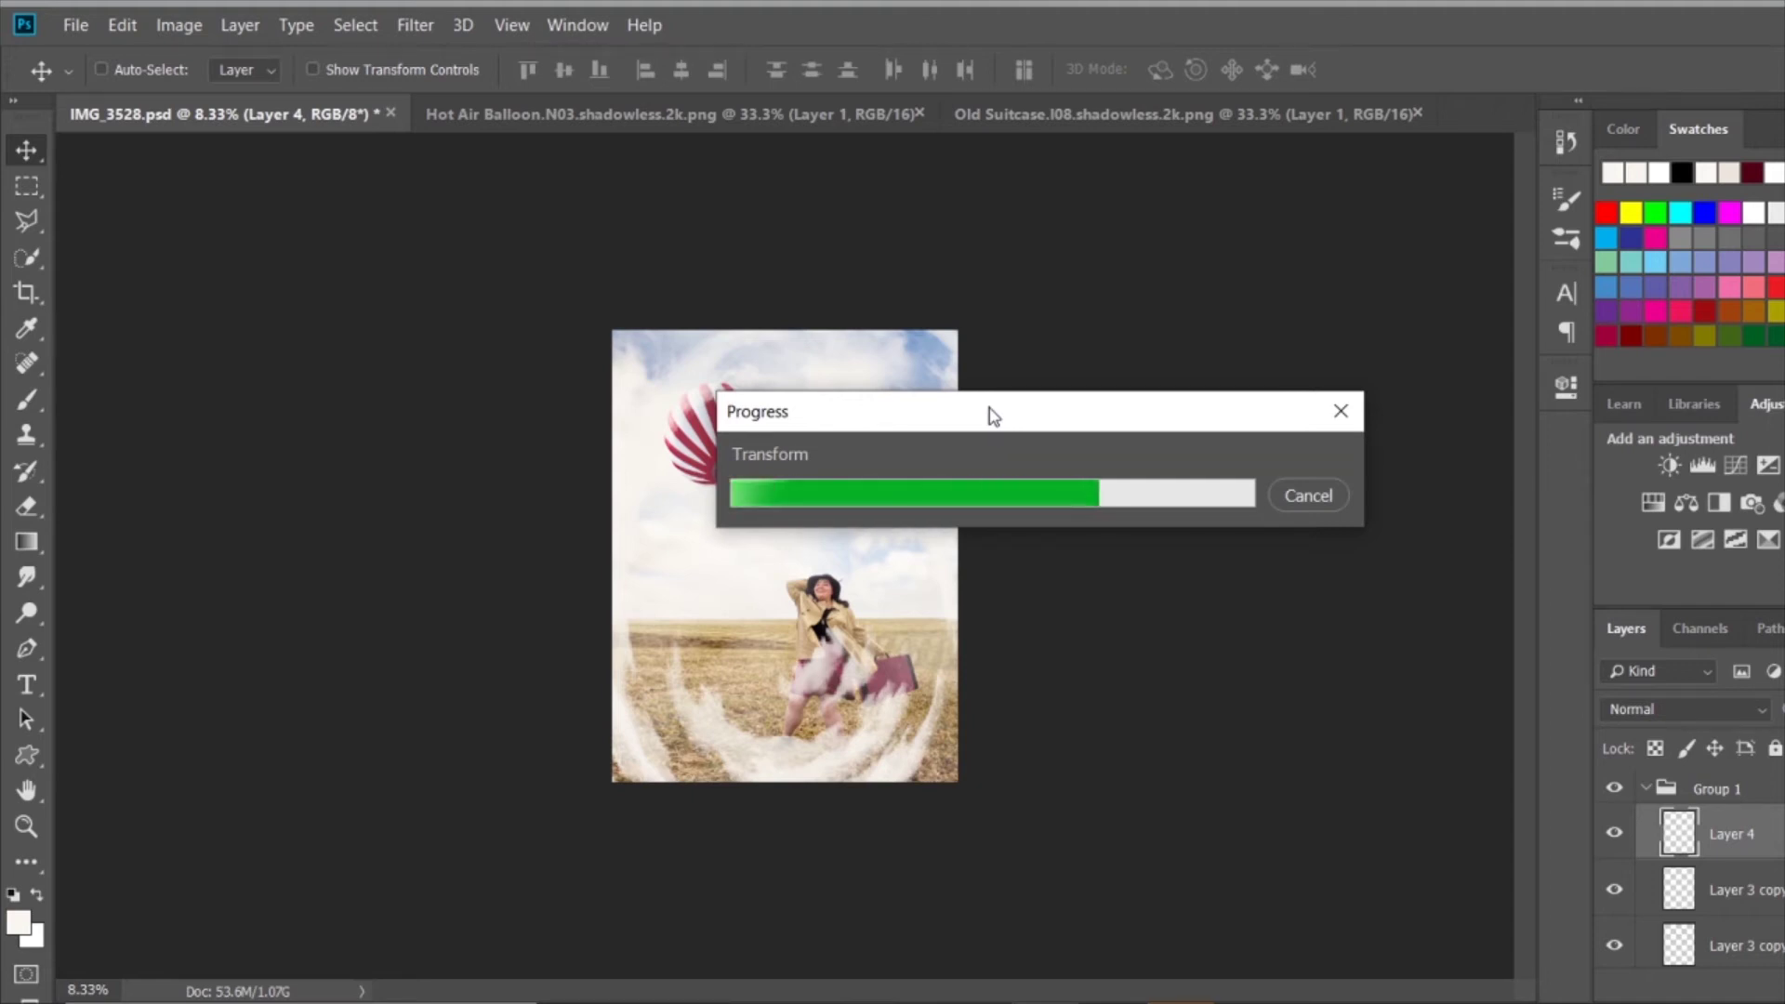
key("ctrl+t")
key("ctrl+minus")
left_click_drag(1065, 967, 1181, 655)
key("Return")
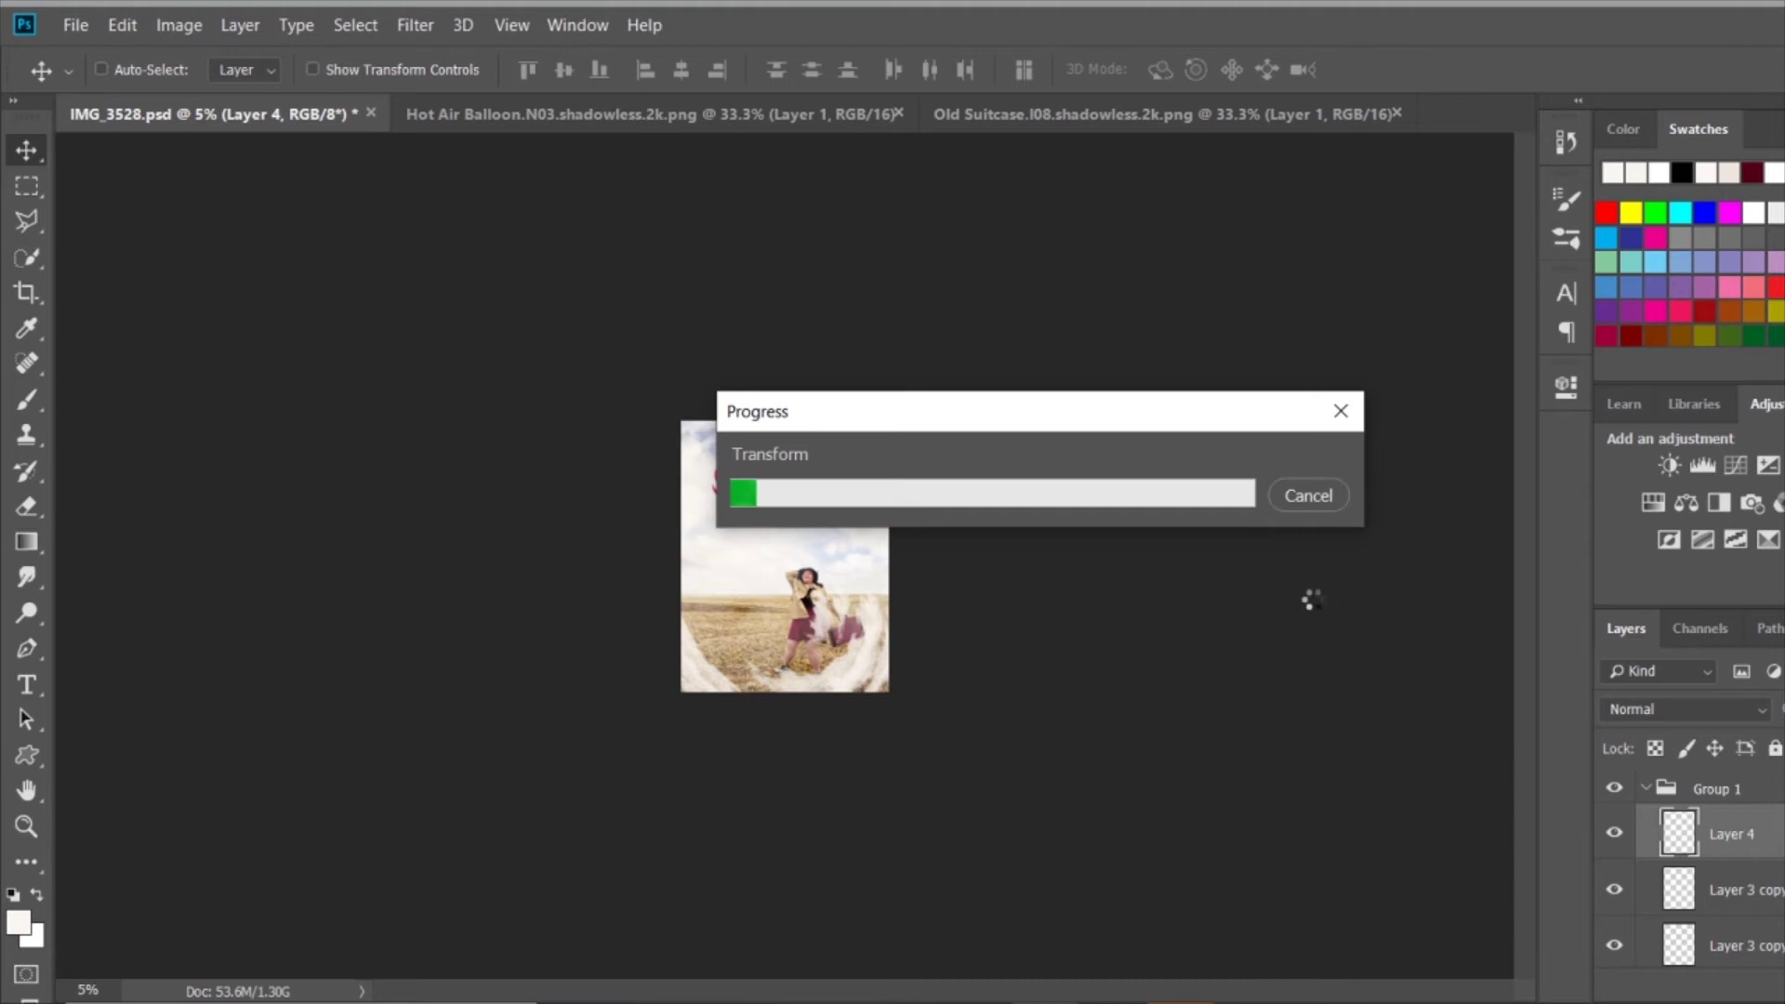
Soften the swirl with Gaussian Blur and compare it on and off.
key("ctrl+0")
left_click(415, 25)
left_click(799, 410)
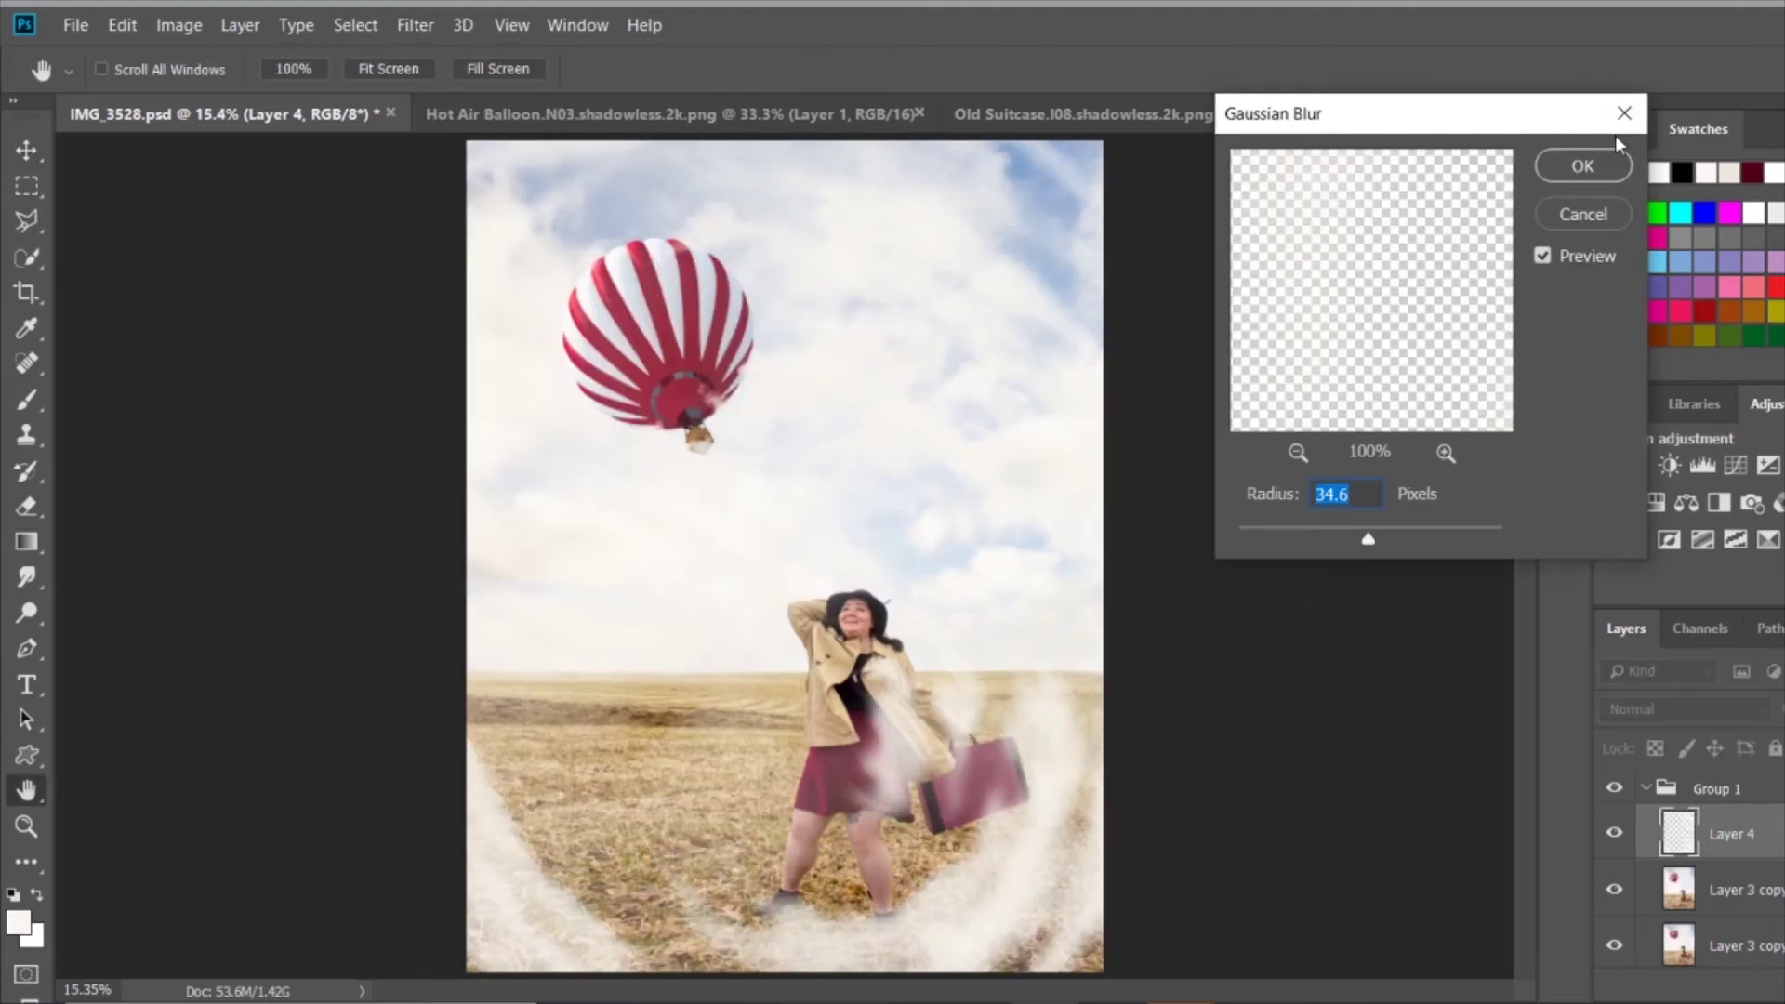
left_click(1609, 163)
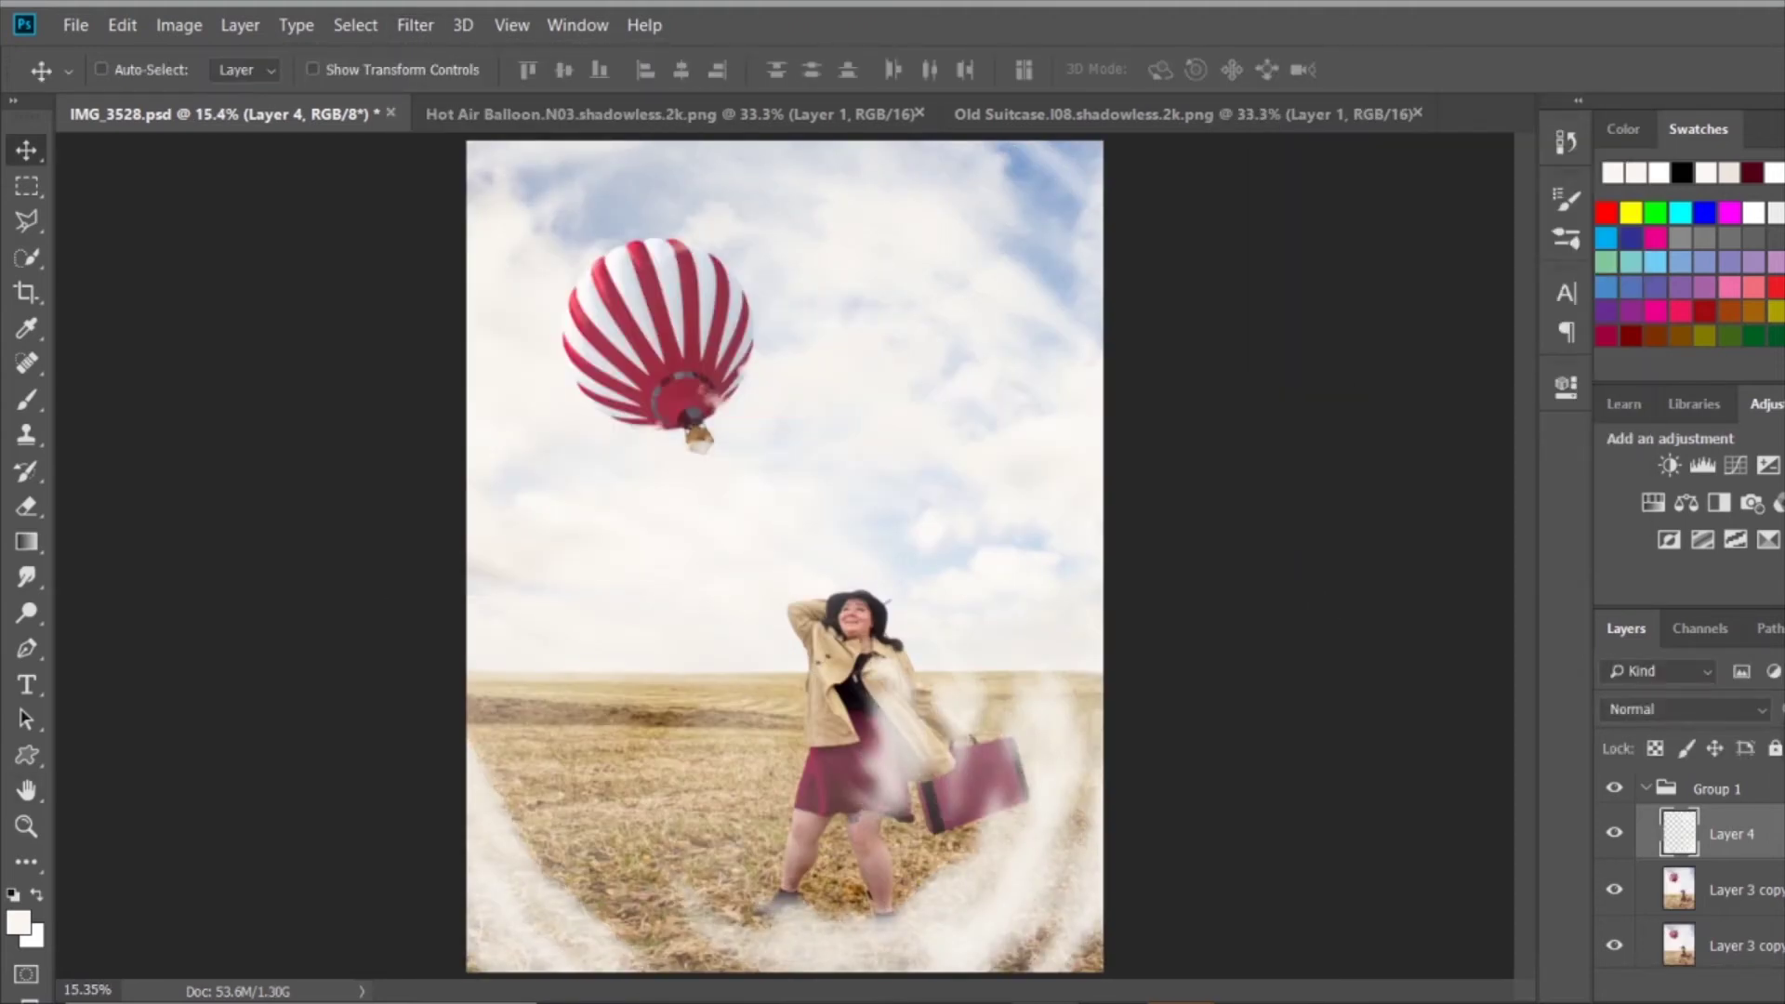
left_click(1613, 837)
Paint a solid black balloon shape and squash it into a flat shadow.
key("alt+[")
key("ctrl+j")
key("ctrl+shift+]")
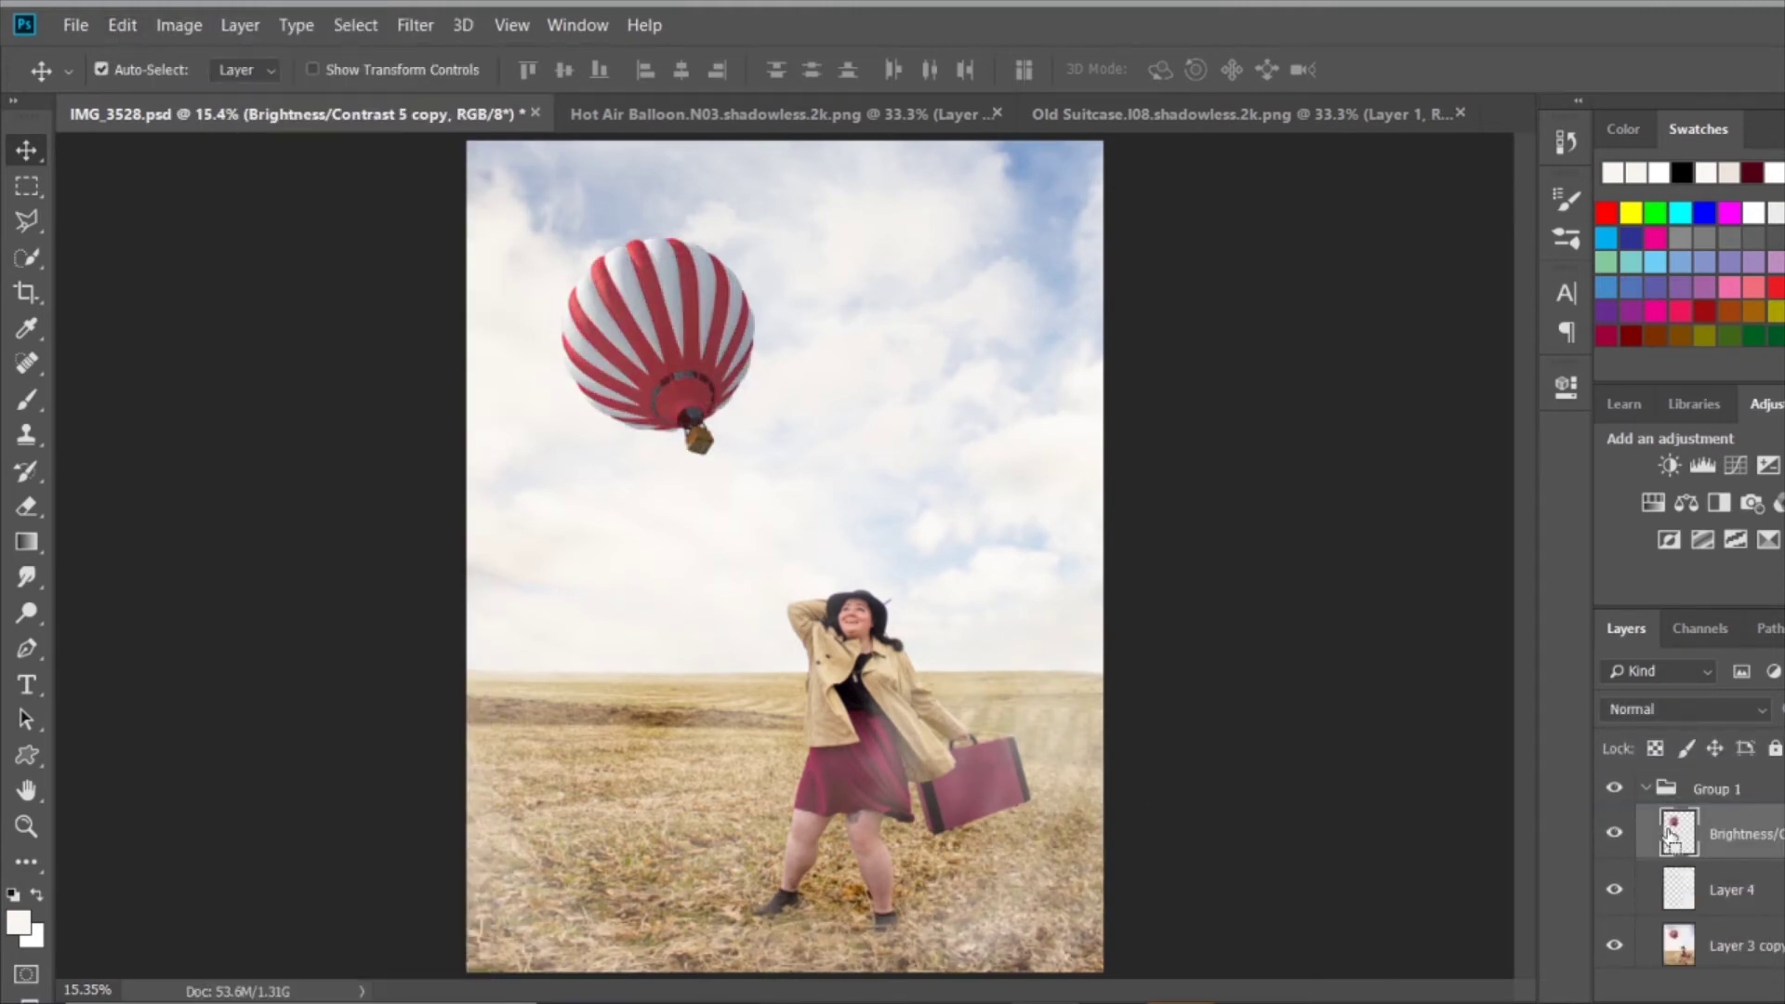
key("b")
left_click(145, 70)
mouse_move(651, 353)
left_mouse_down()
mouse_move(718, 244)
mouse_move(657, 448)
mouse_move(696, 697)
left_mouse_up()
key("ctrl+t")
key("Return")
Resize the shadow shape with an Edit transform and inspect it zoomed in.
key("v")
left_click(122, 25)
left_click(598, 613)
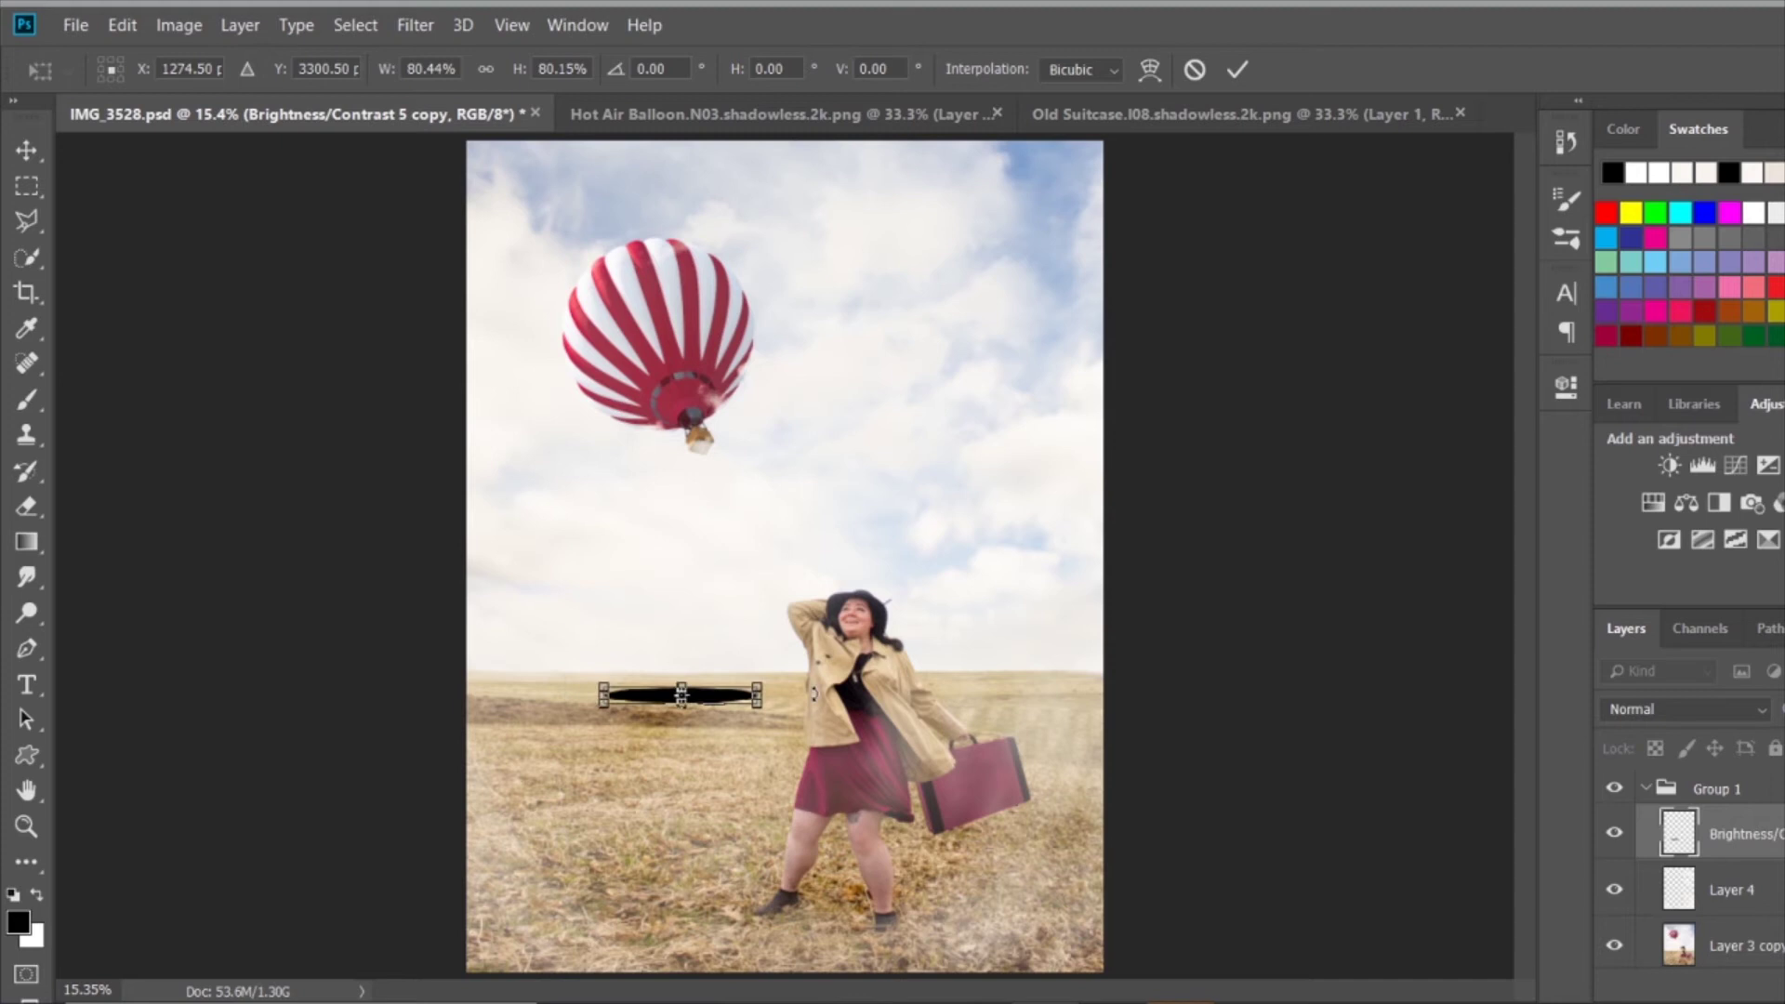
key("Return")
key("ctrl+plus")
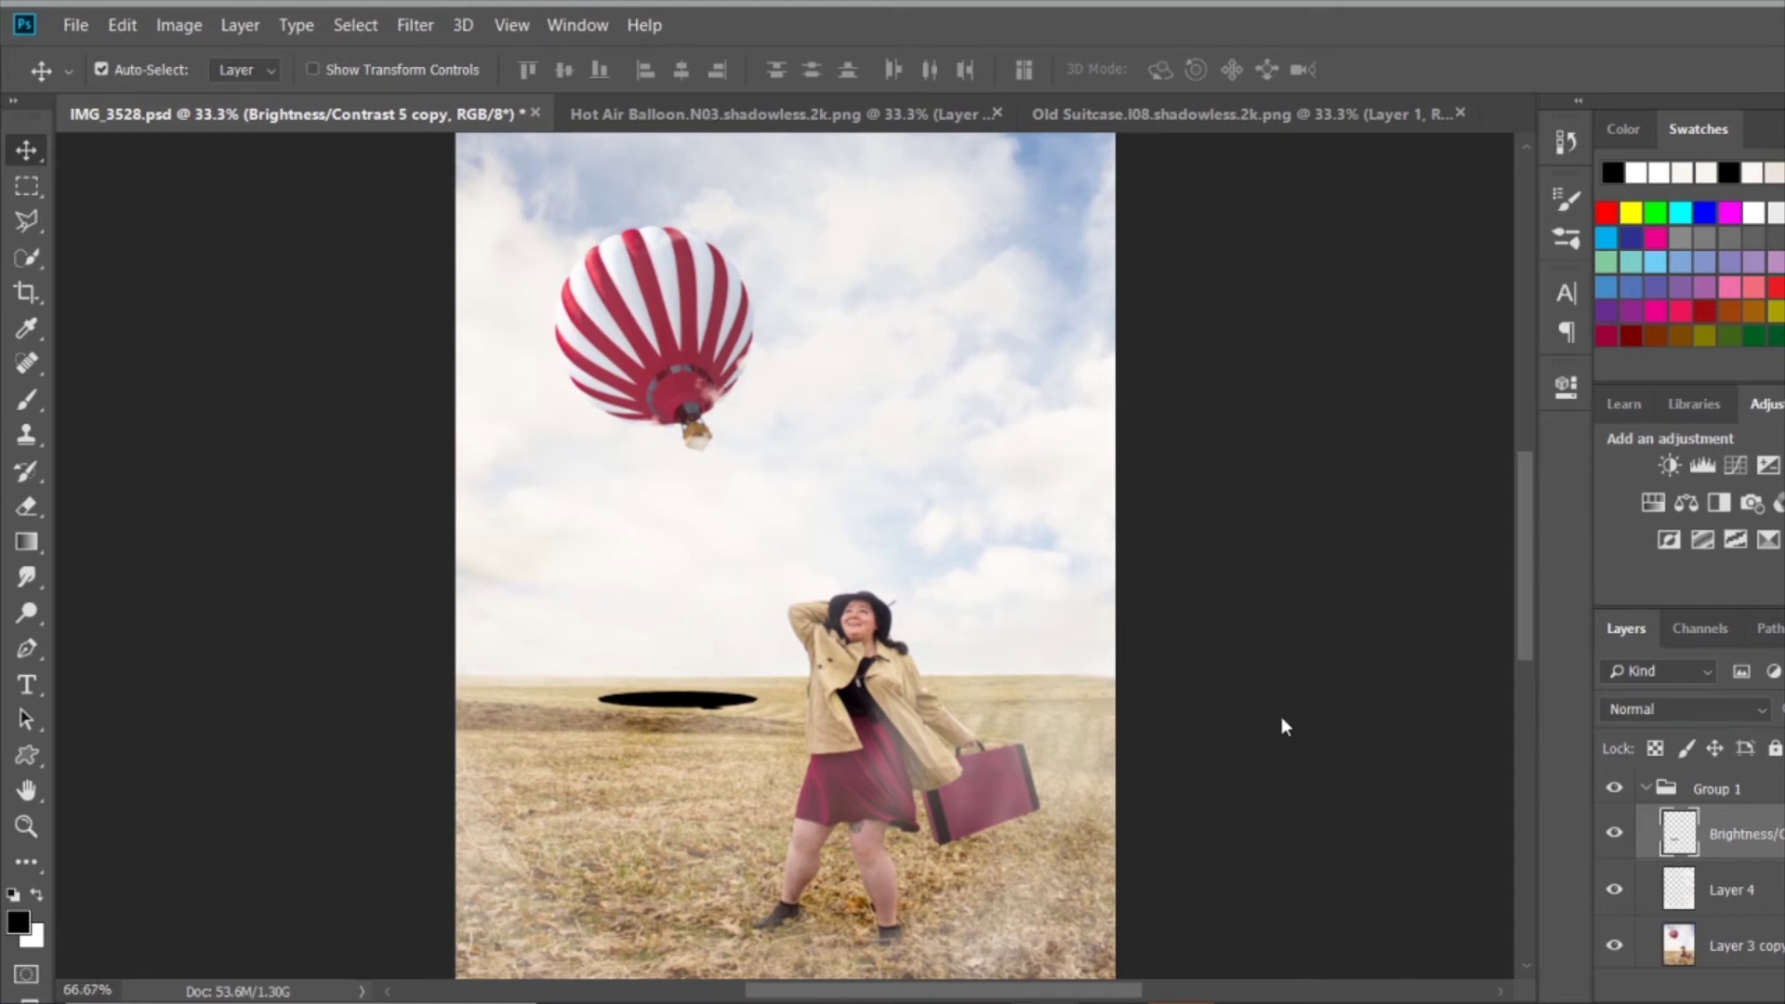
key("Return")
scroll(1520, 547, "up", 5)
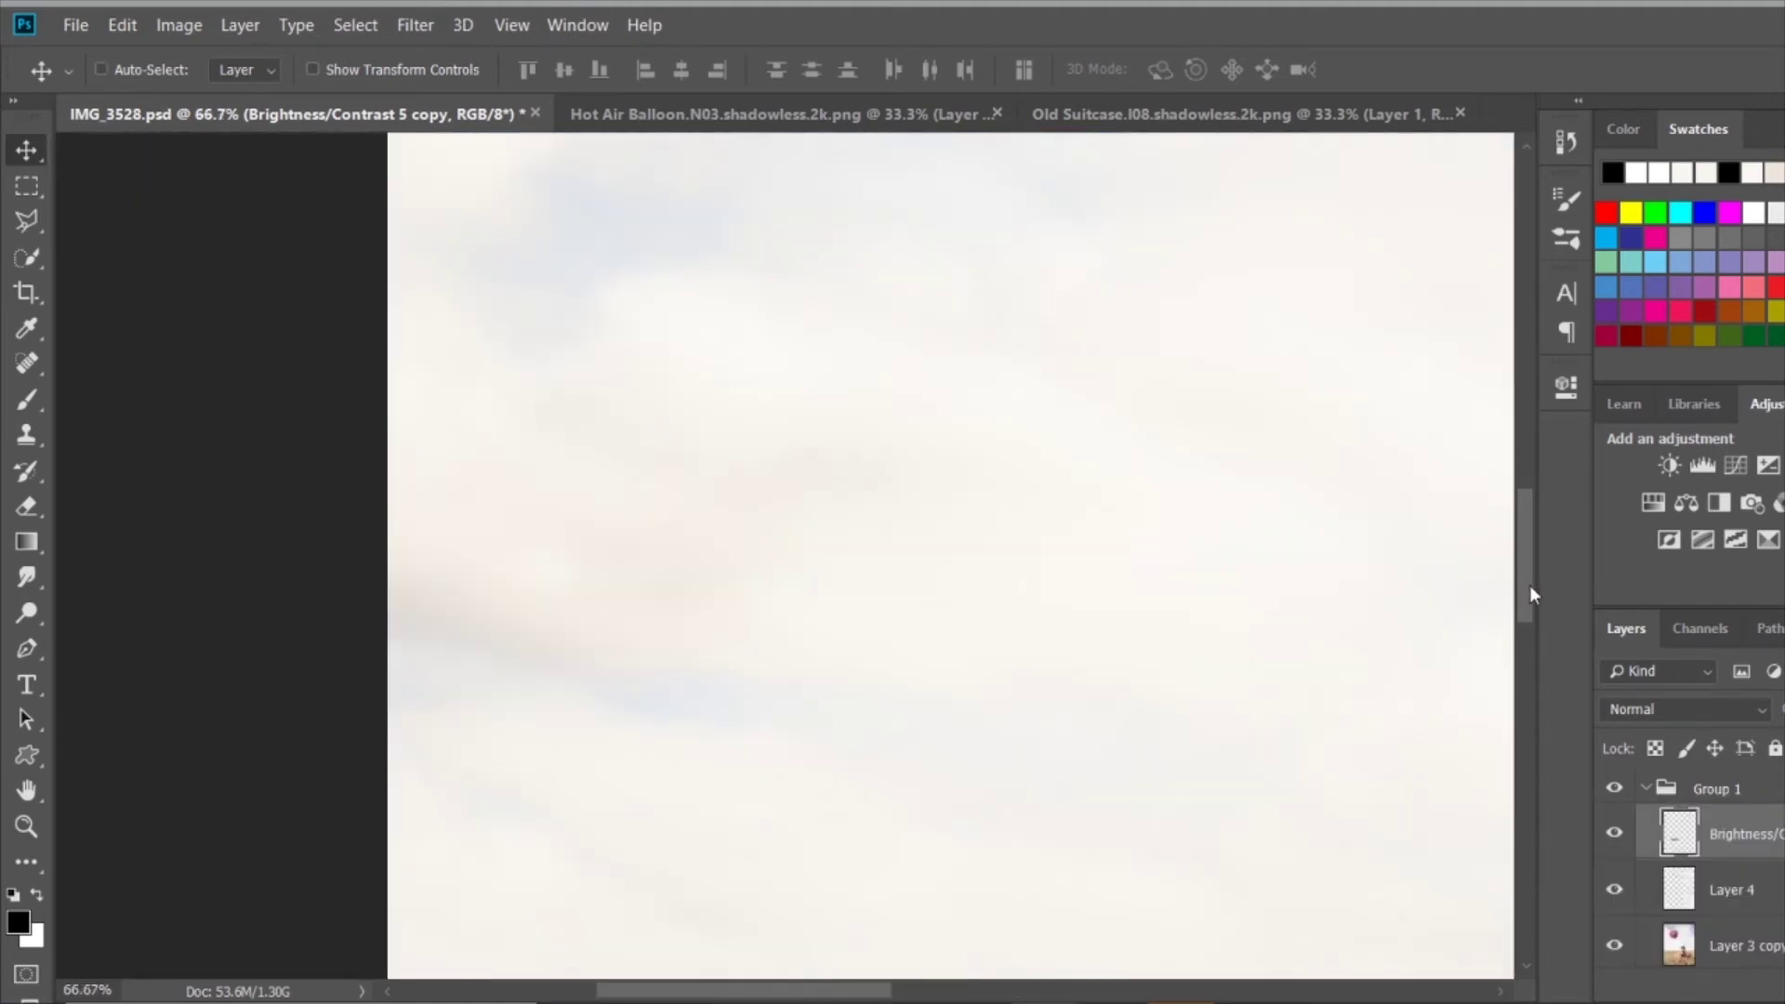
scroll(806, 744, "down", 5)
scroll(805, 744, "right", 3)
Warp the black ellipse's edges, then shrink it slightly.
left_click(122, 25)
left_click(758, 552)
left_click_drag(1003, 557, 1060, 605)
left_click_drag(1003, 480, 1010, 444)
left_click_drag(1228, 481, 1223, 431)
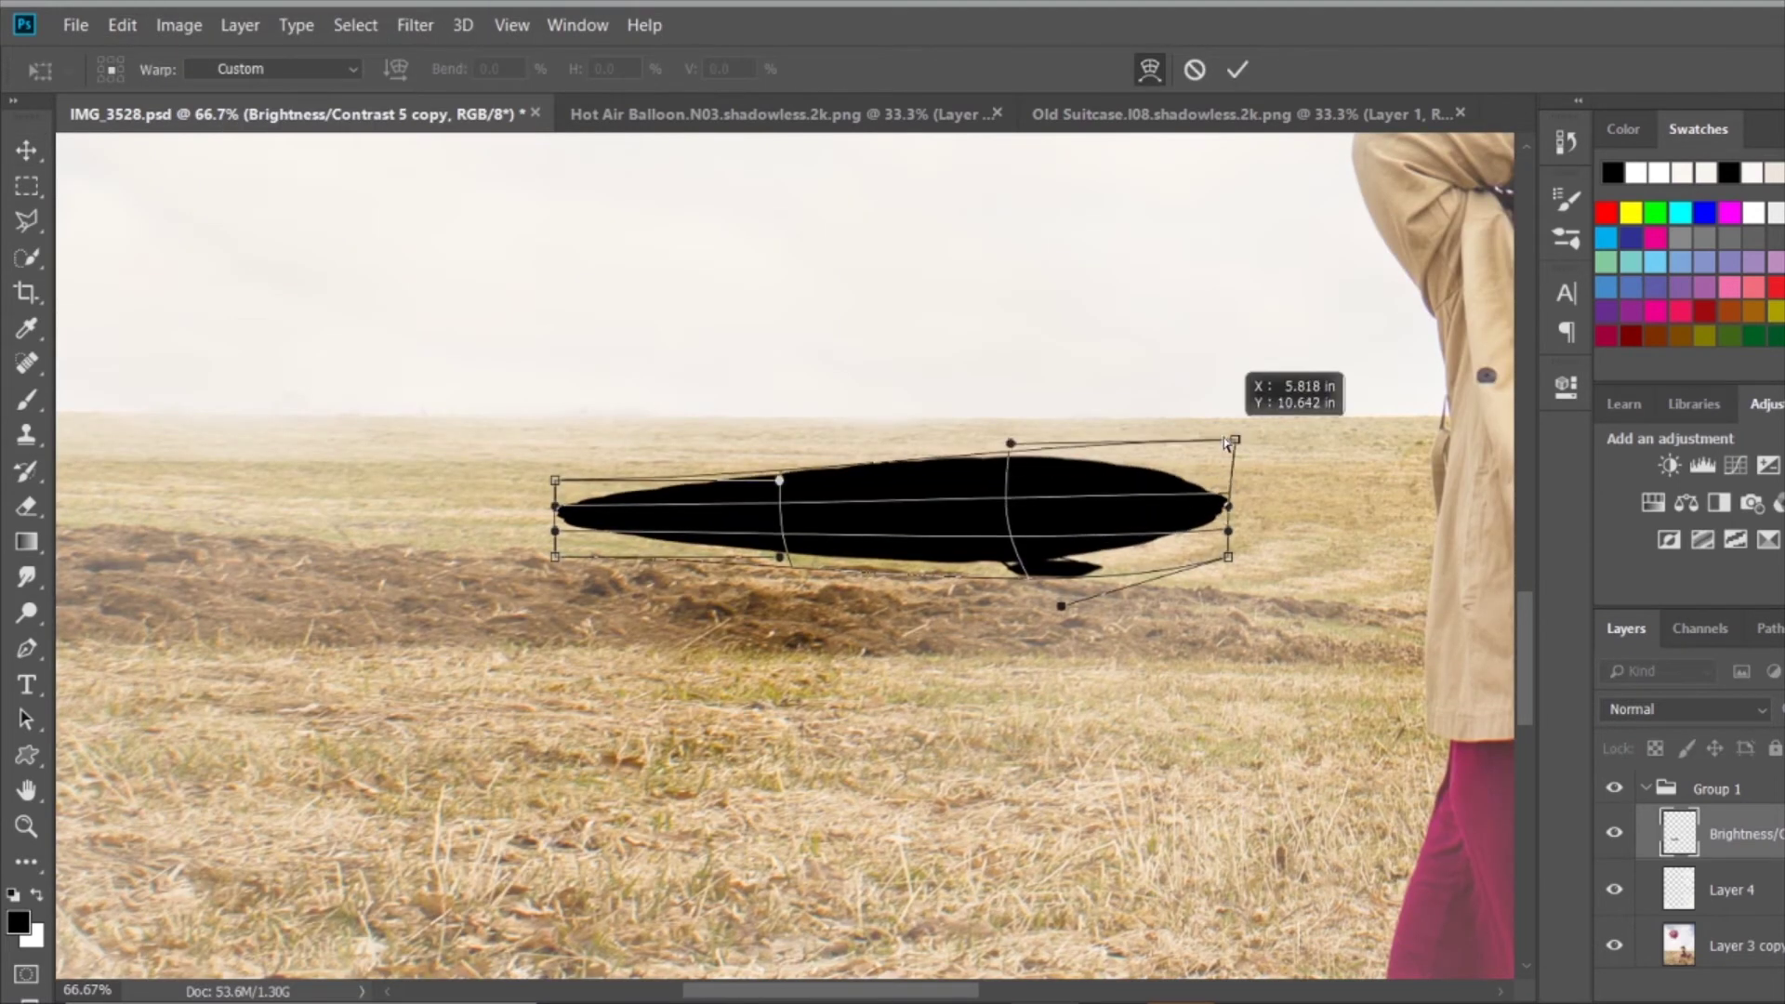
key("Return")
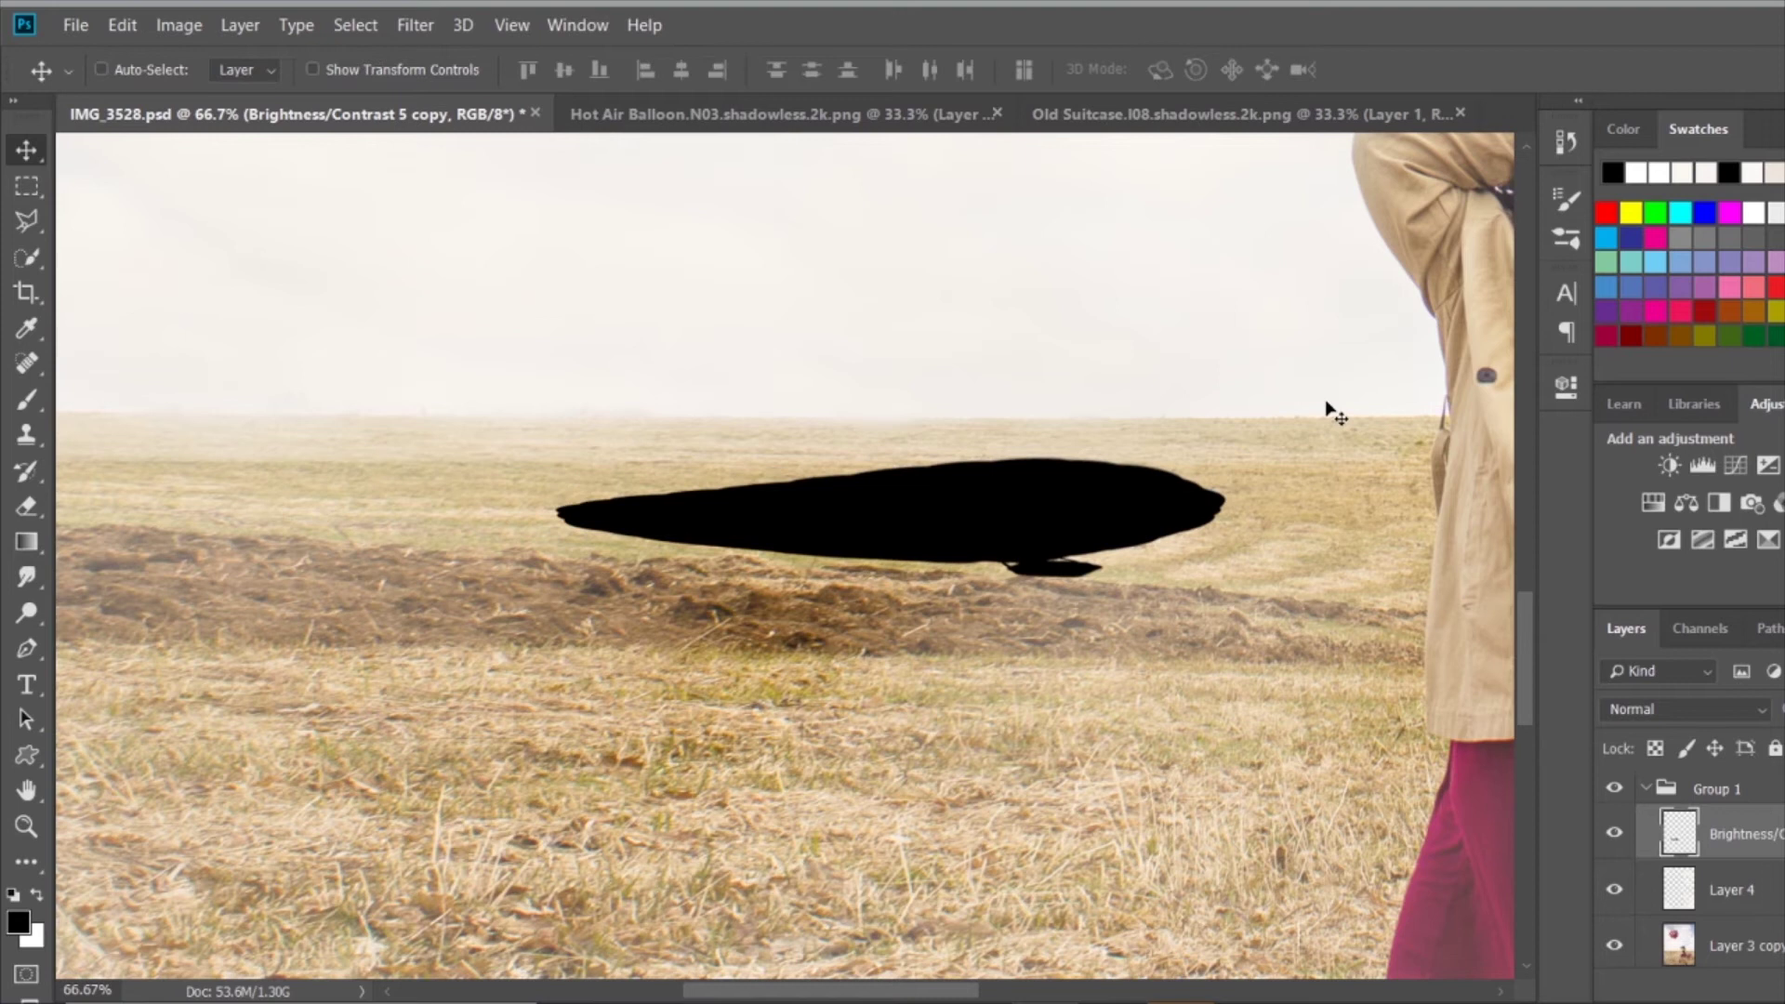
key("ctrl+t")
mouse_move(1223, 514)
left_mouse_down()
mouse_move(1192, 520)
mouse_move(1307, 530)
left_mouse_up()
key("Return")
Gaussian-blur the shadow, lower its opacity, and enlarge the brush for masking.
left_click(414, 25)
left_click(861, 421)
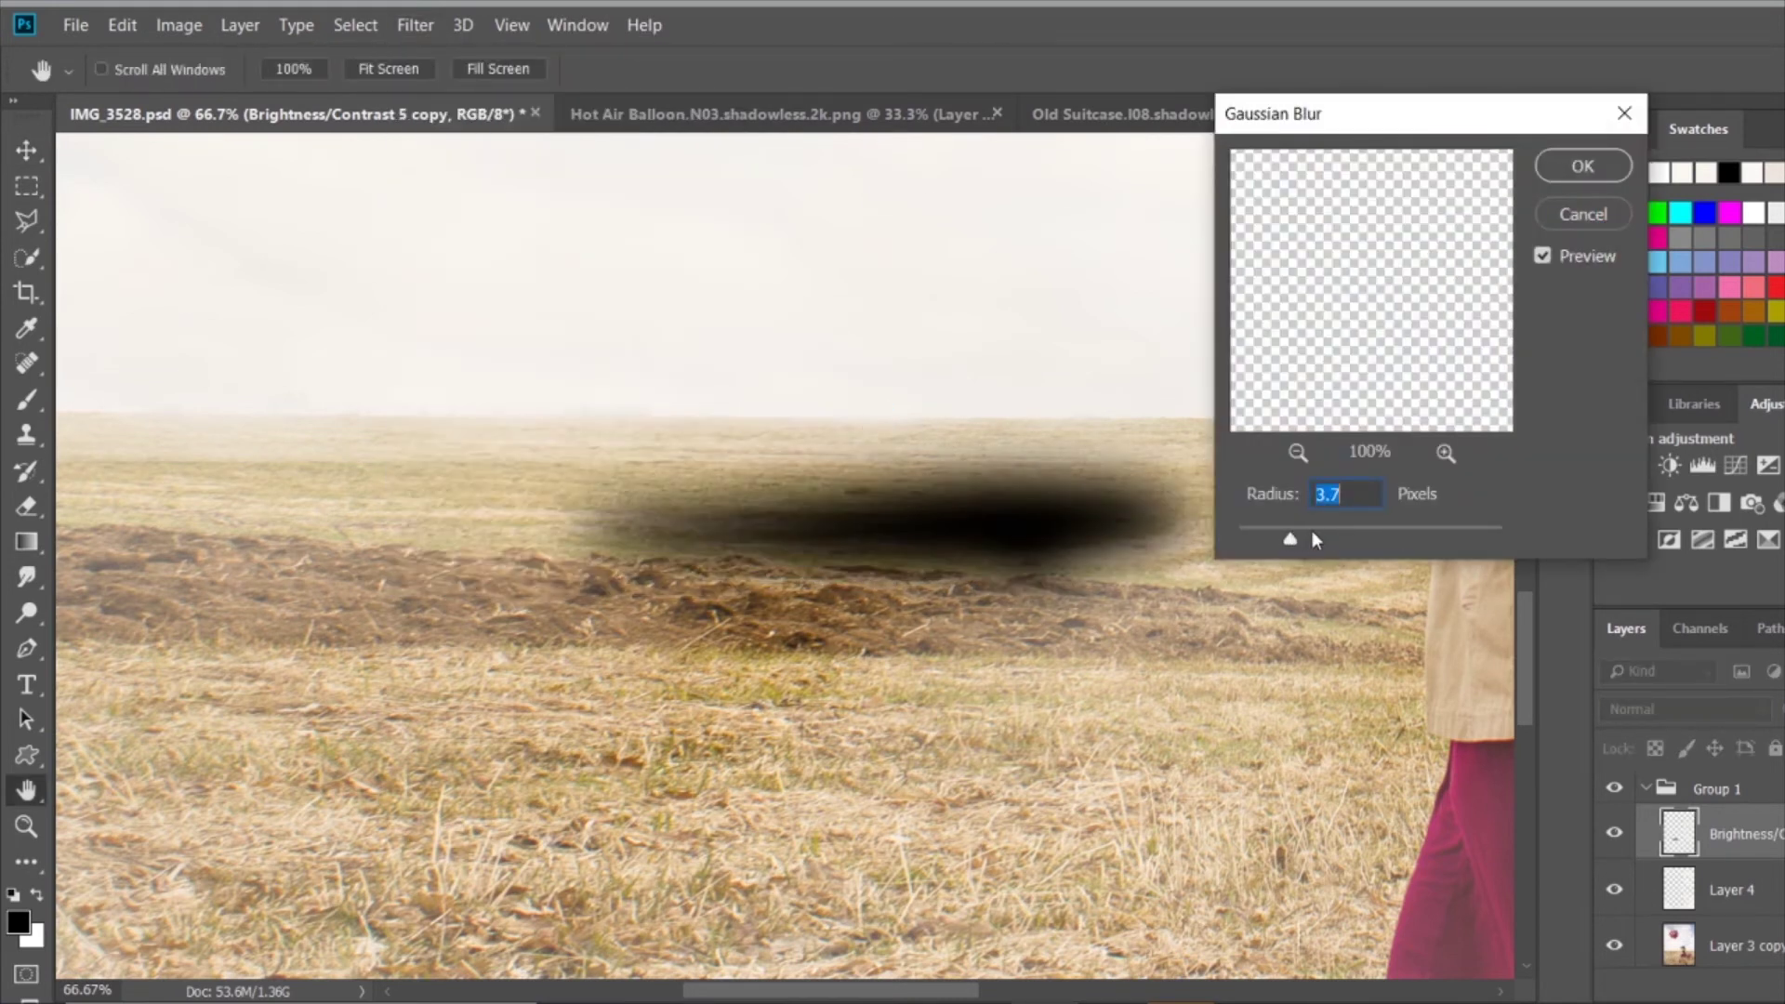
key("Return")
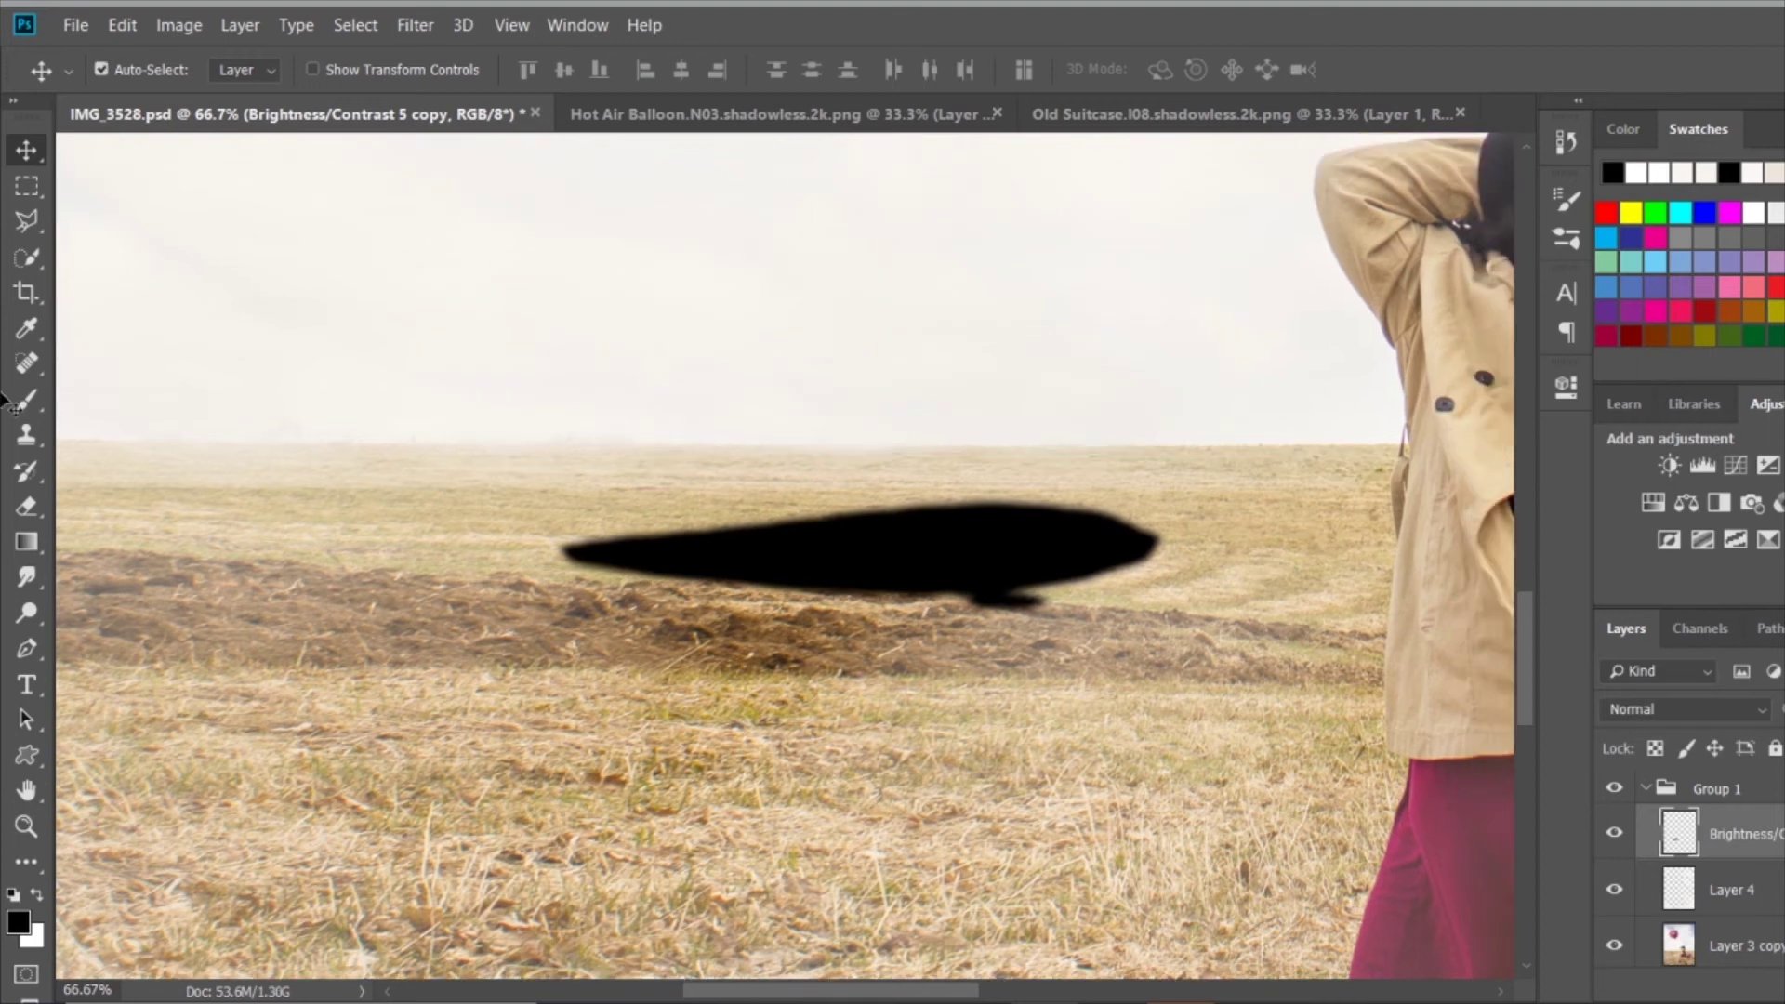
key("ctrl+0")
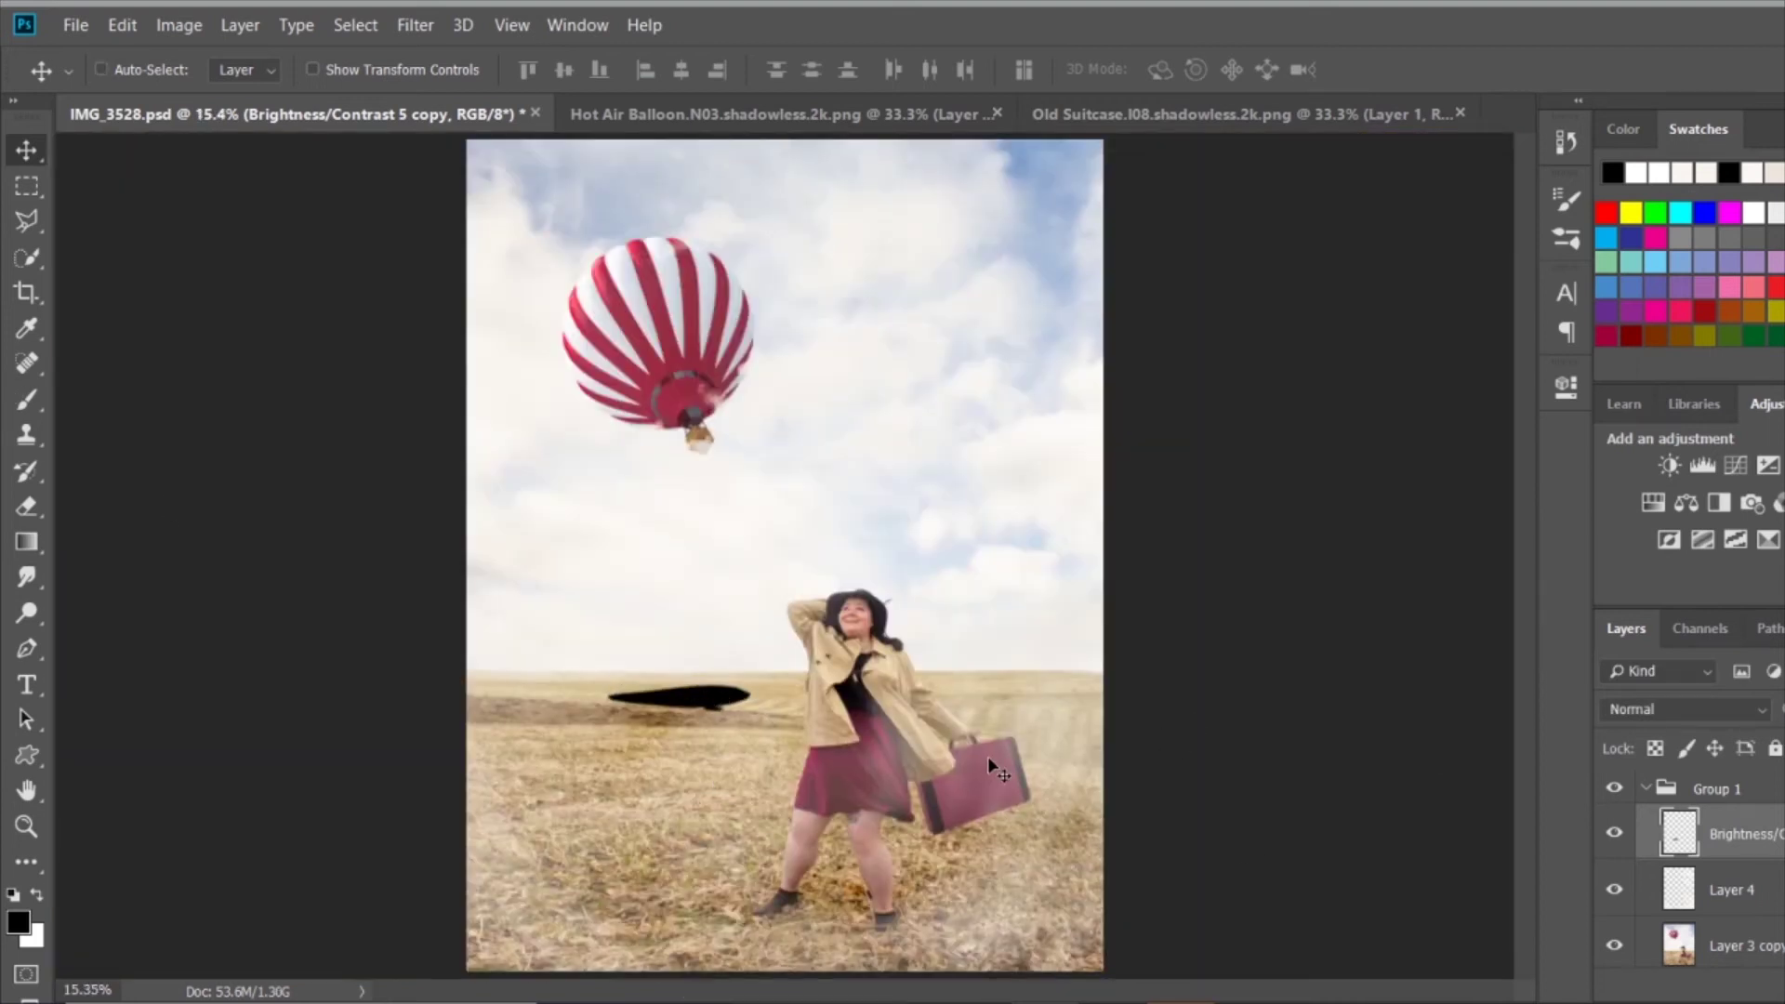
key("3")
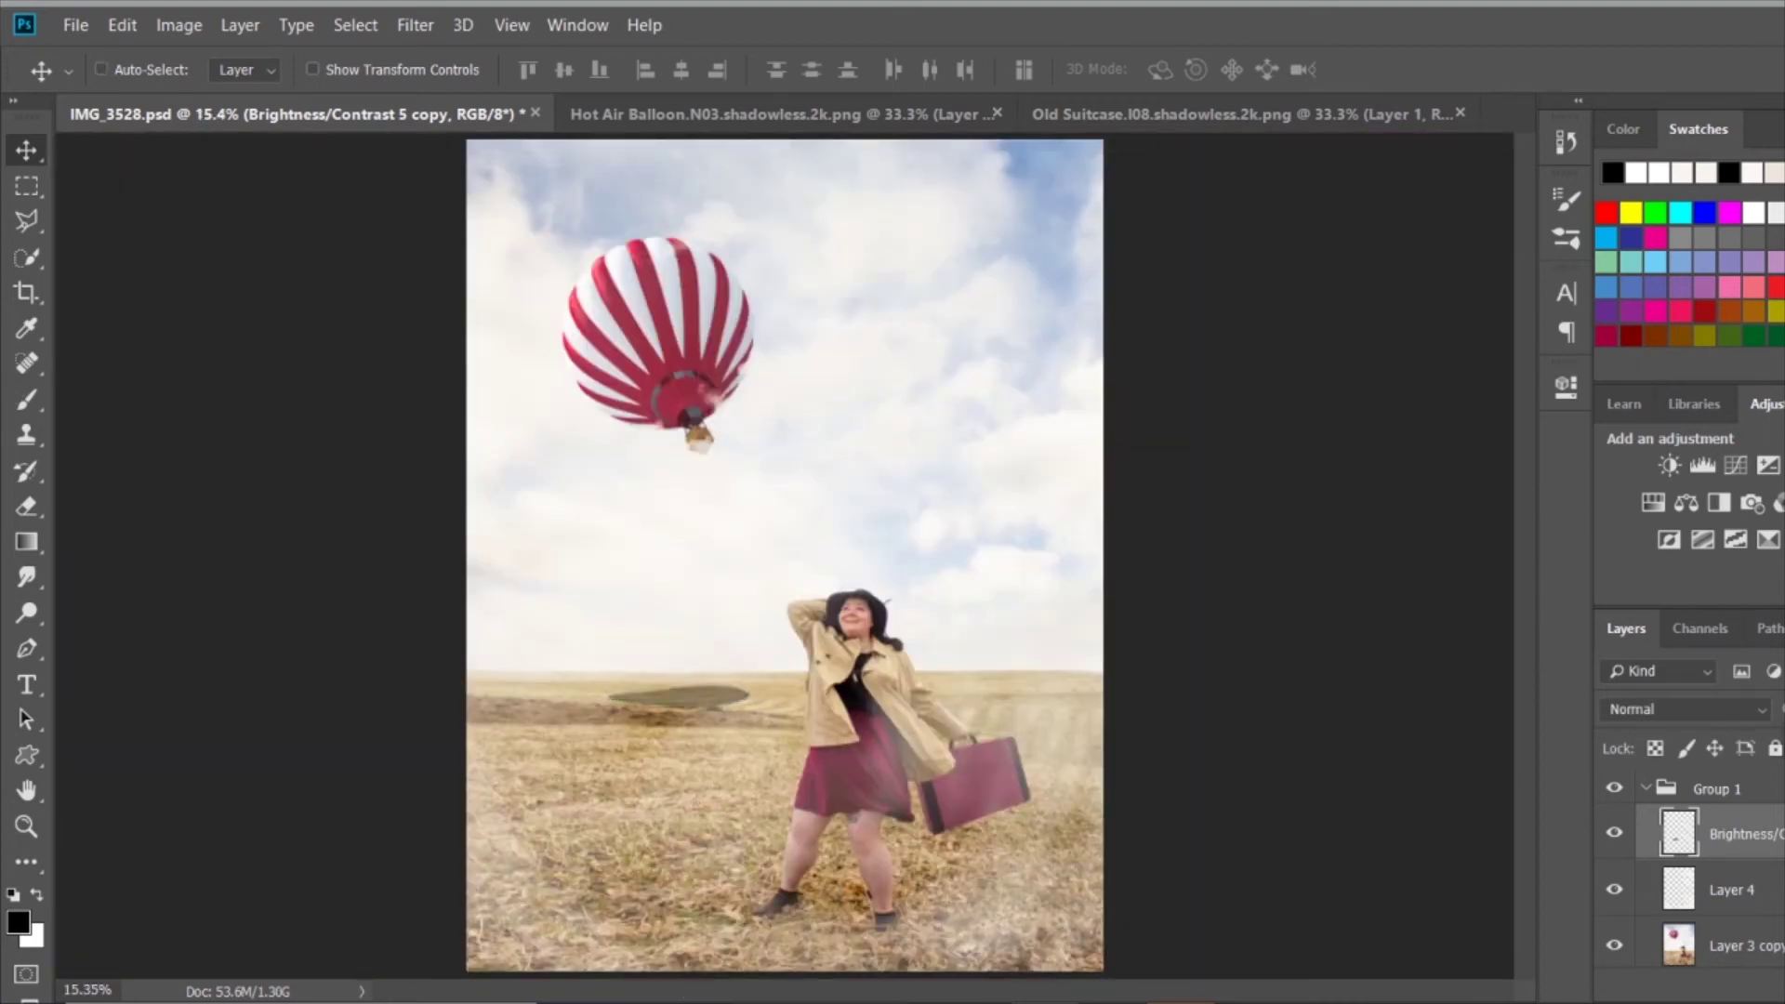
key("ctrl+plus")
key("ctrl+plus")
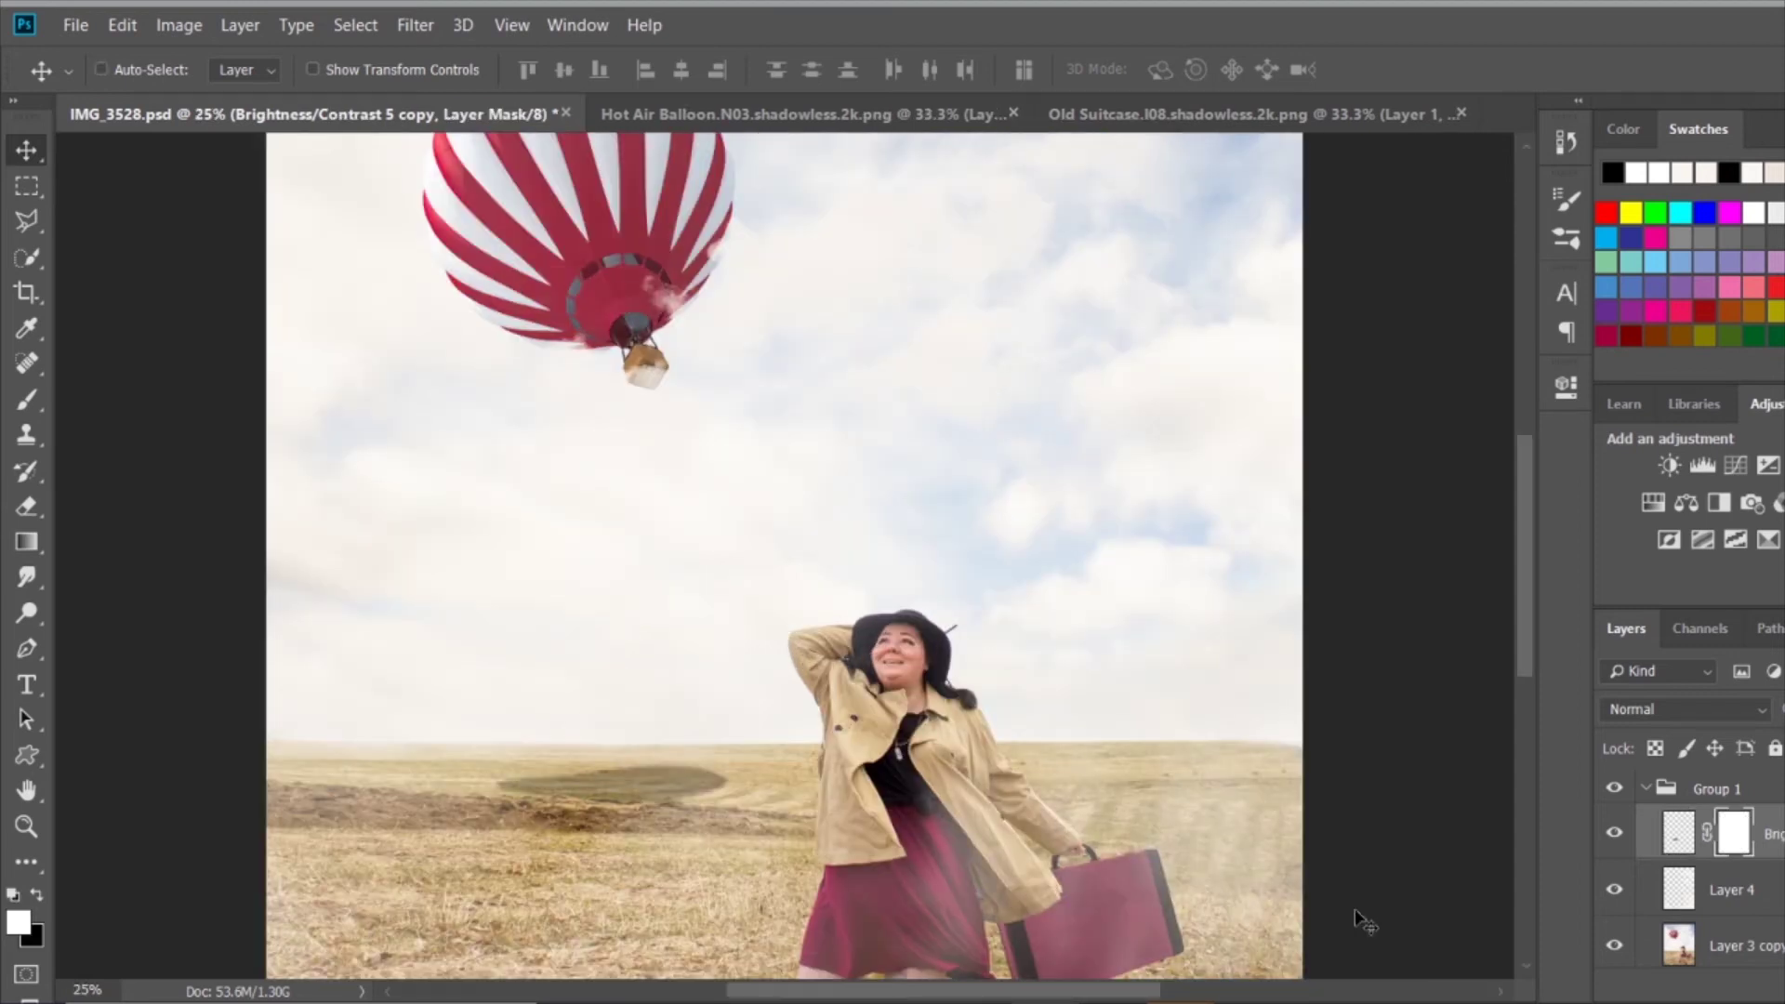
key("b")
key("bracketright")
key("bracketright")
key("bracketright")
Set a low brush opacity, then hide and delete the darkening adjustment layer.
key("1")
key("8")
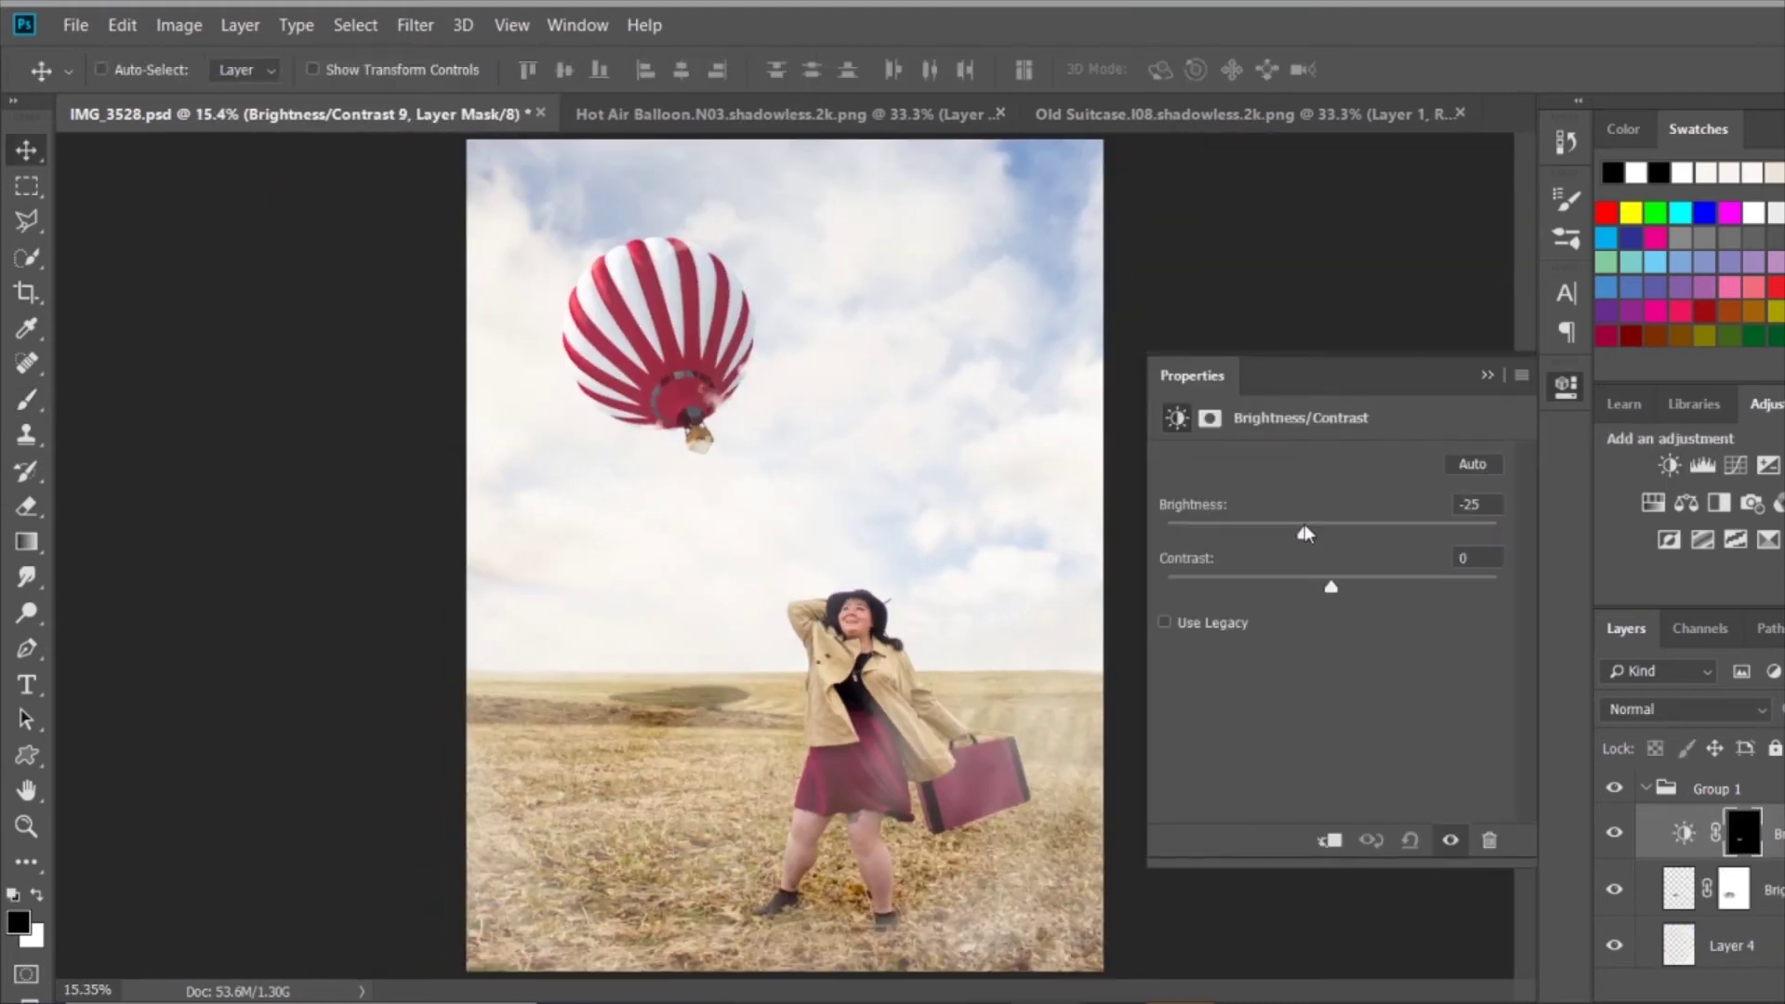
left_click(1487, 375)
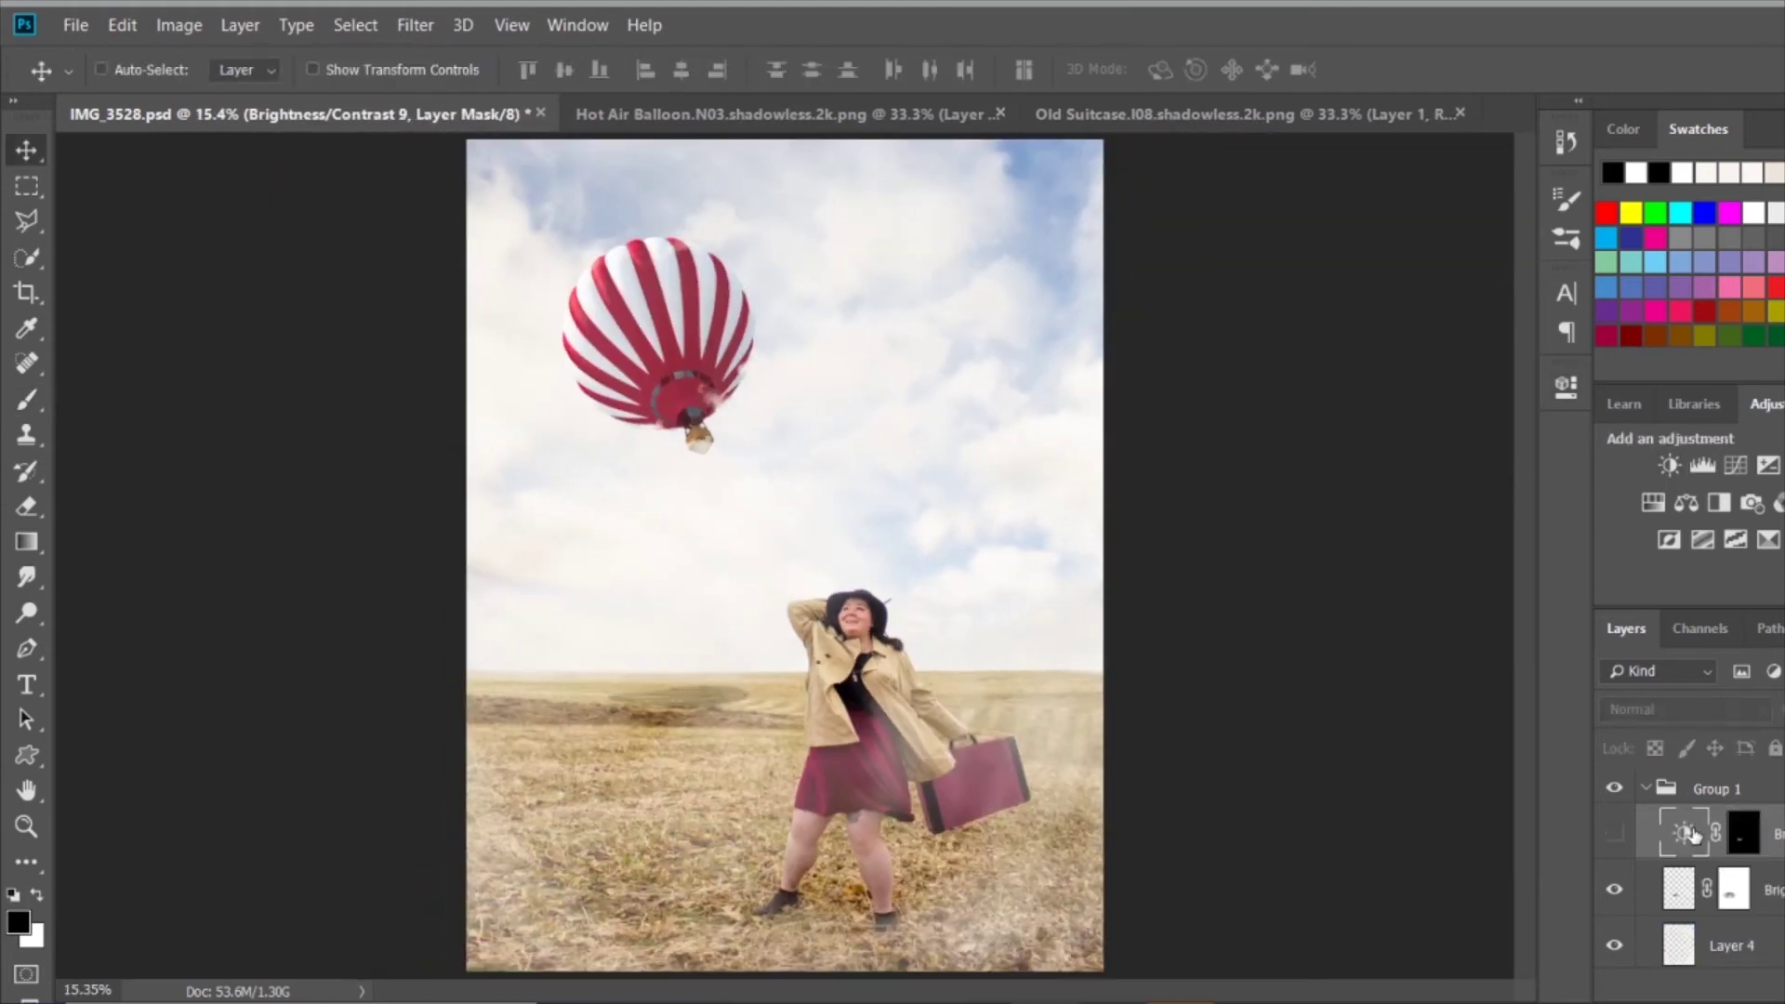
key("Delete")
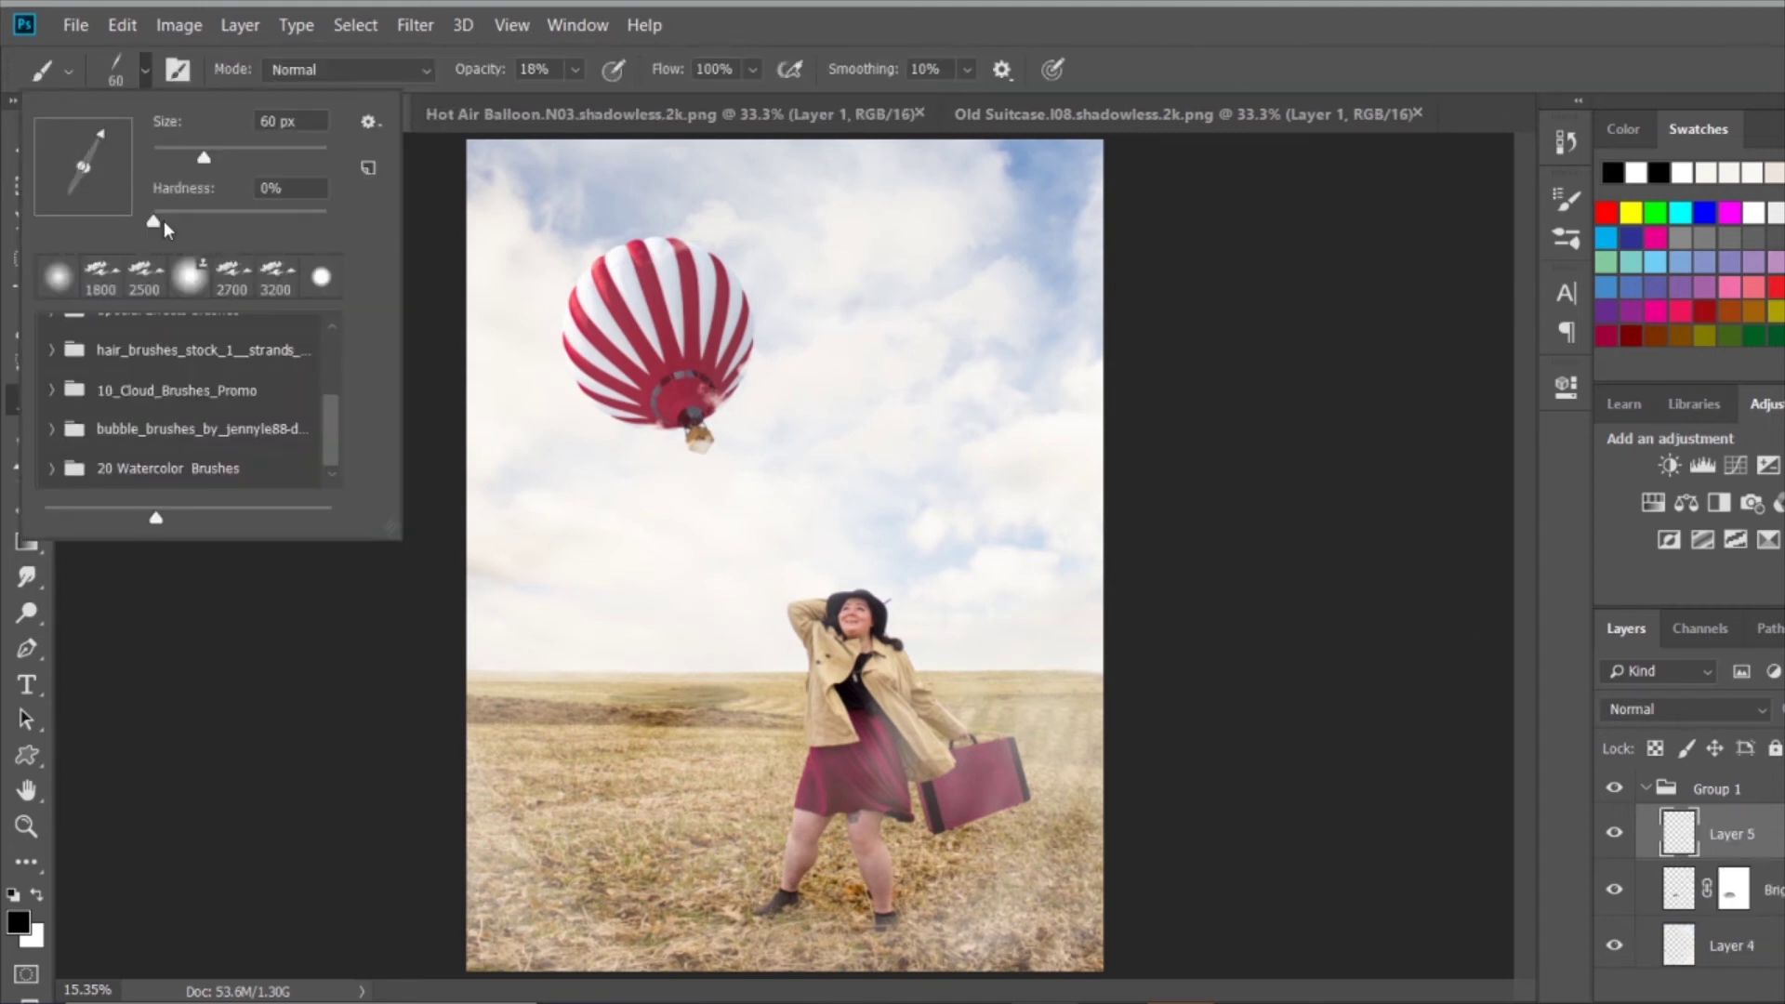
Paint gold leaf flecks into the sky with a larger full-opacity brush.
key("Return")
key("bracketright")
key("bracketright")
key("bracketright")
key("0")
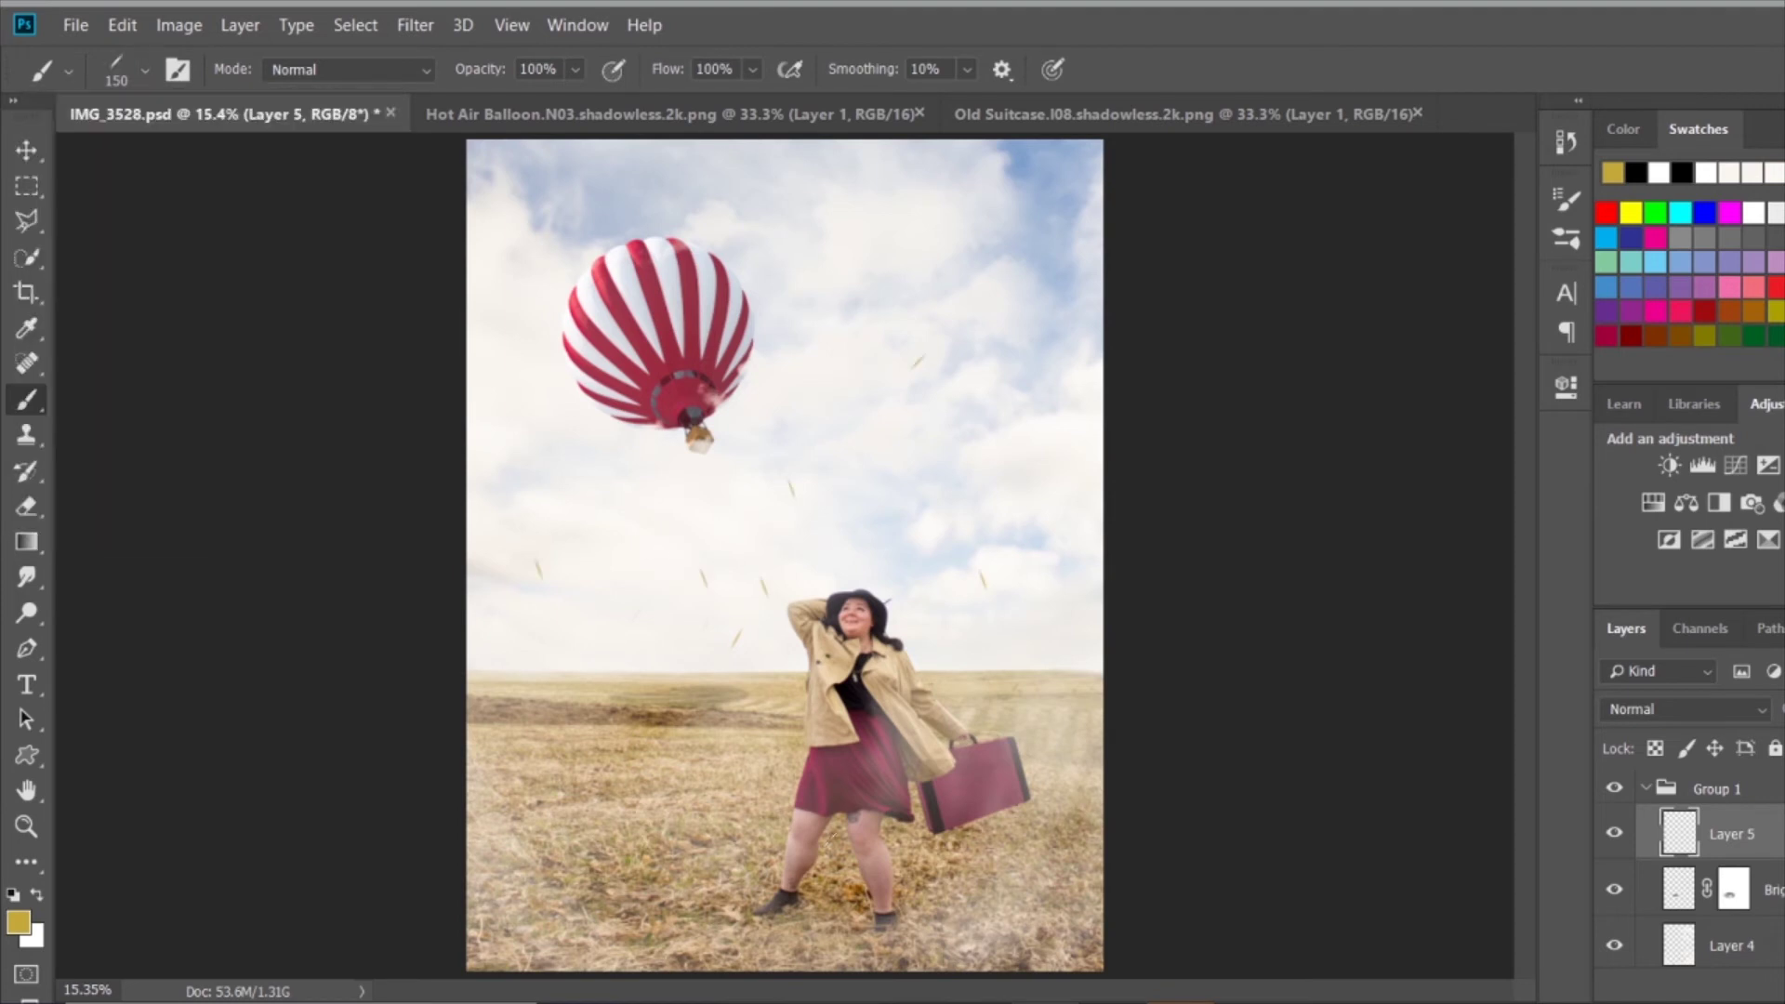
left_click(709, 591)
left_click(707, 792, "alt")
key("v")
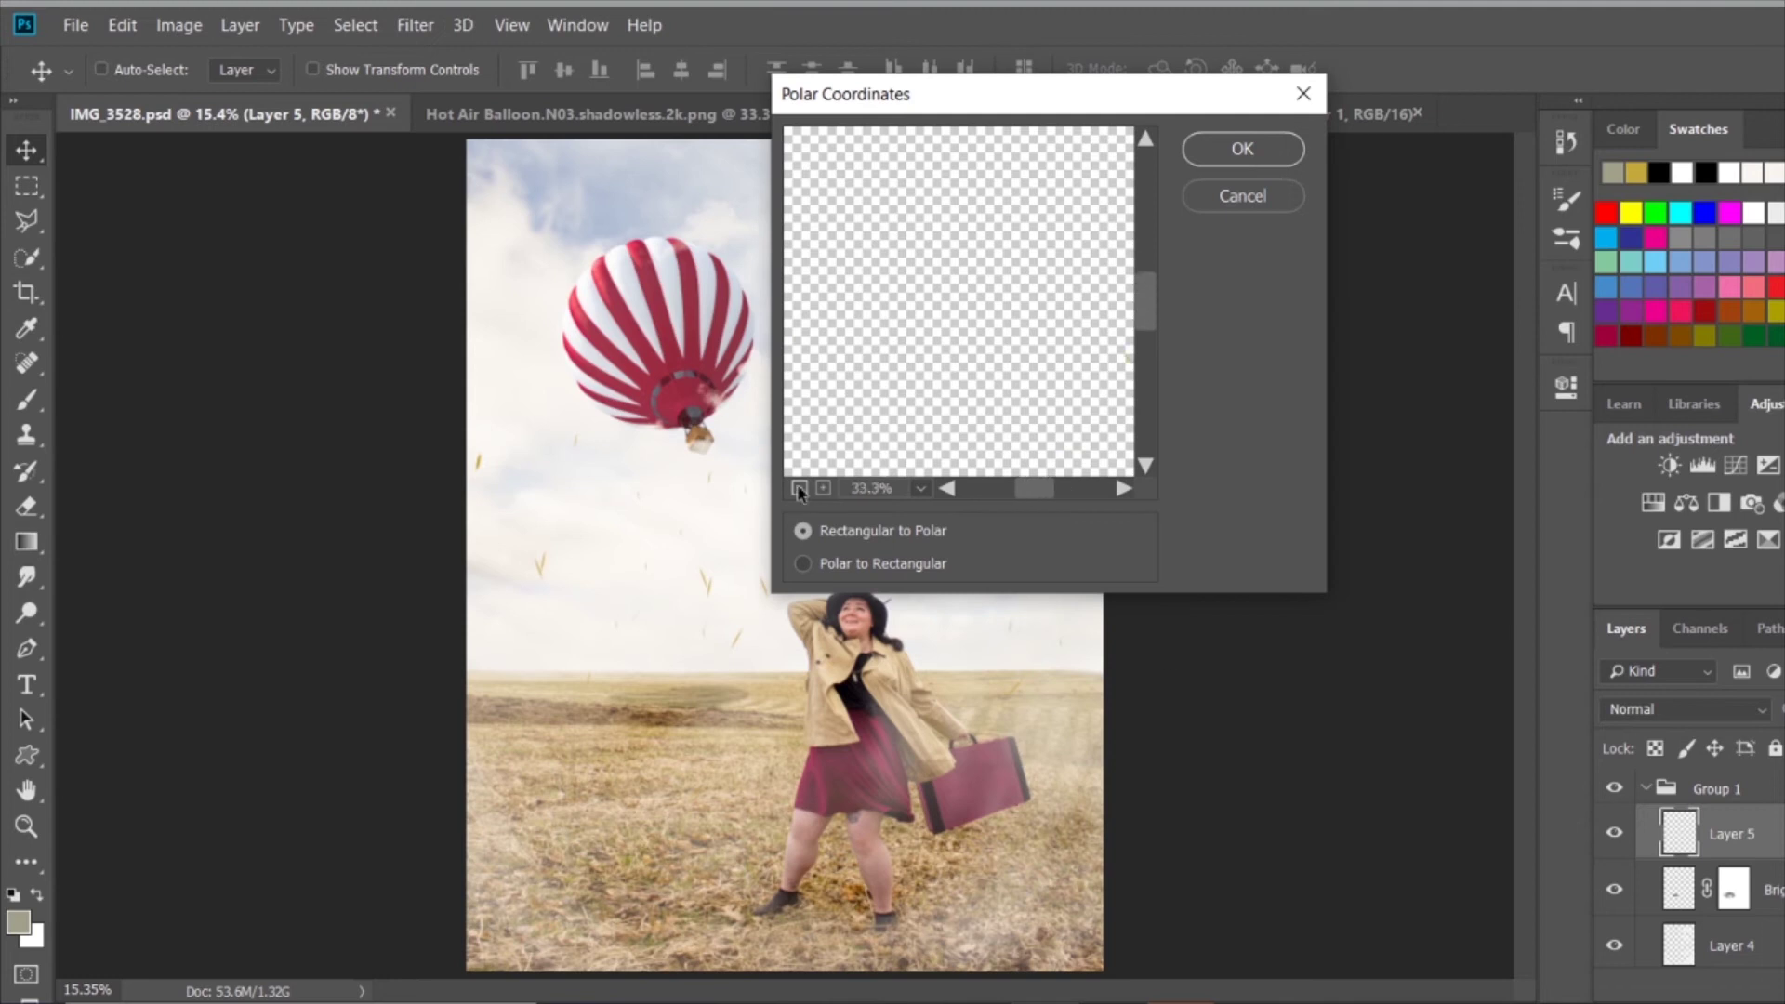
Apply the Polar Coordinates distortion to the leaves and enlarge them past the canvas edges.
key("Return")
left_click_drag(883, 507, 939, 423)
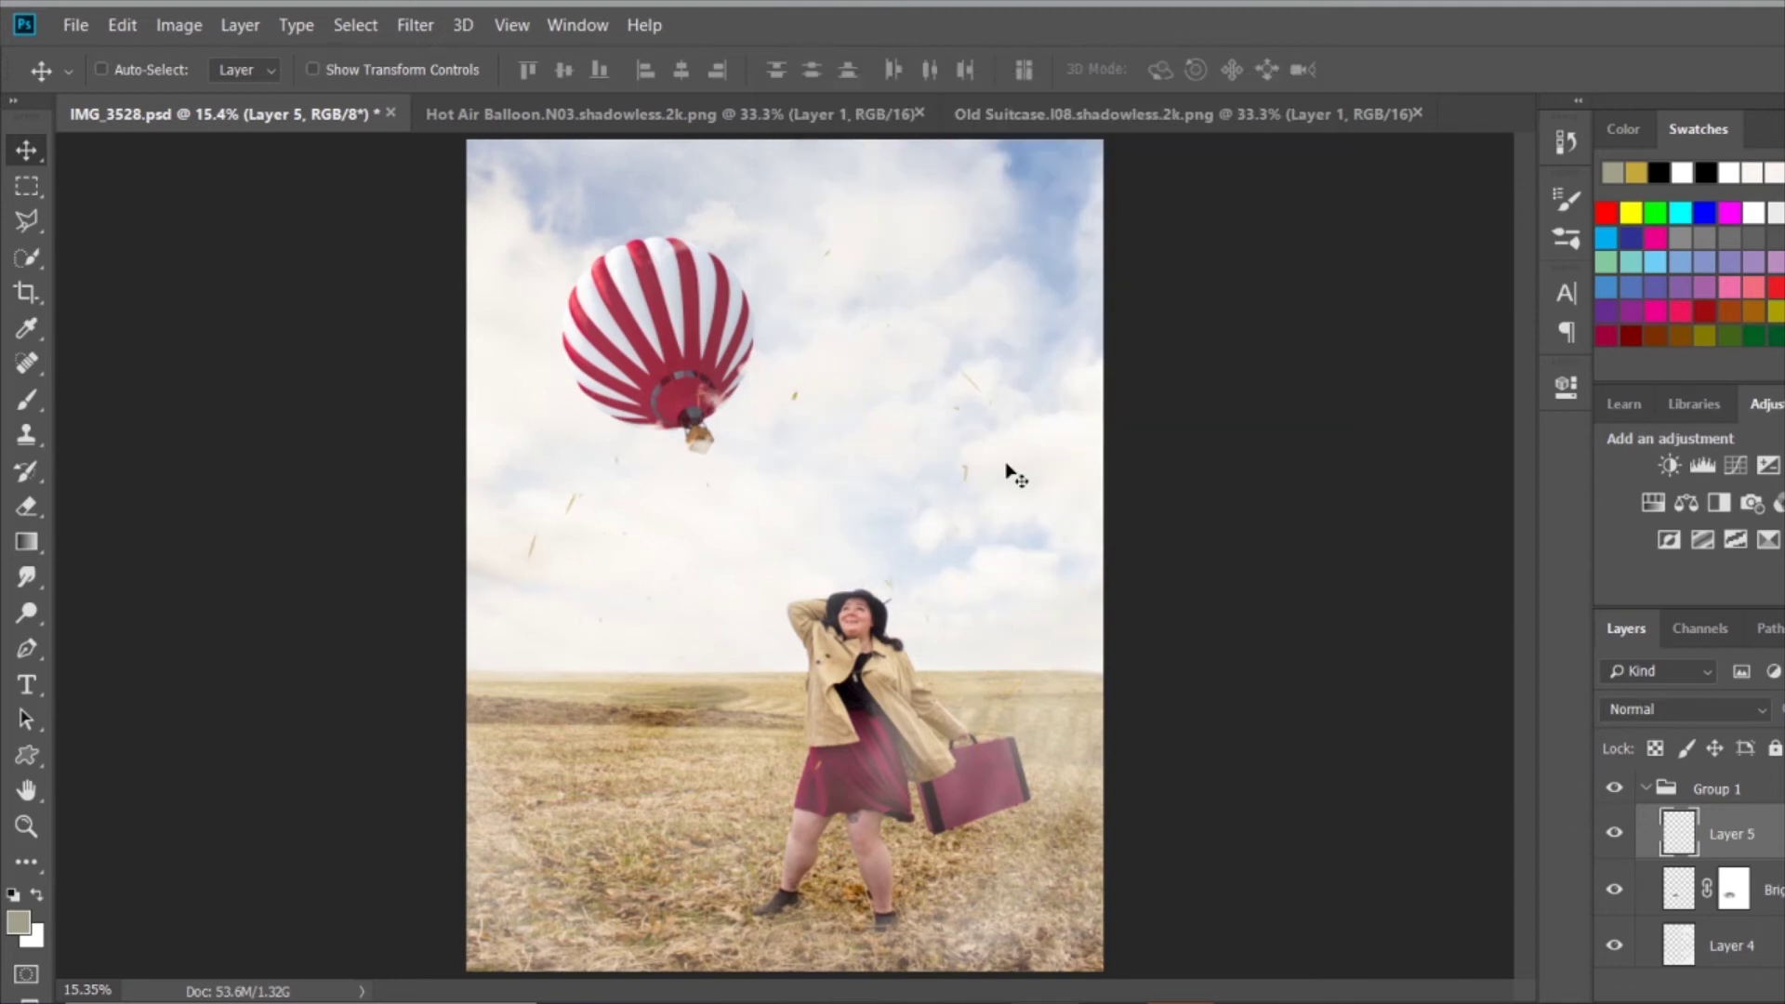
key("ctrl+t")
left_click_drag(518, 757, 427, 934)
key("Return")
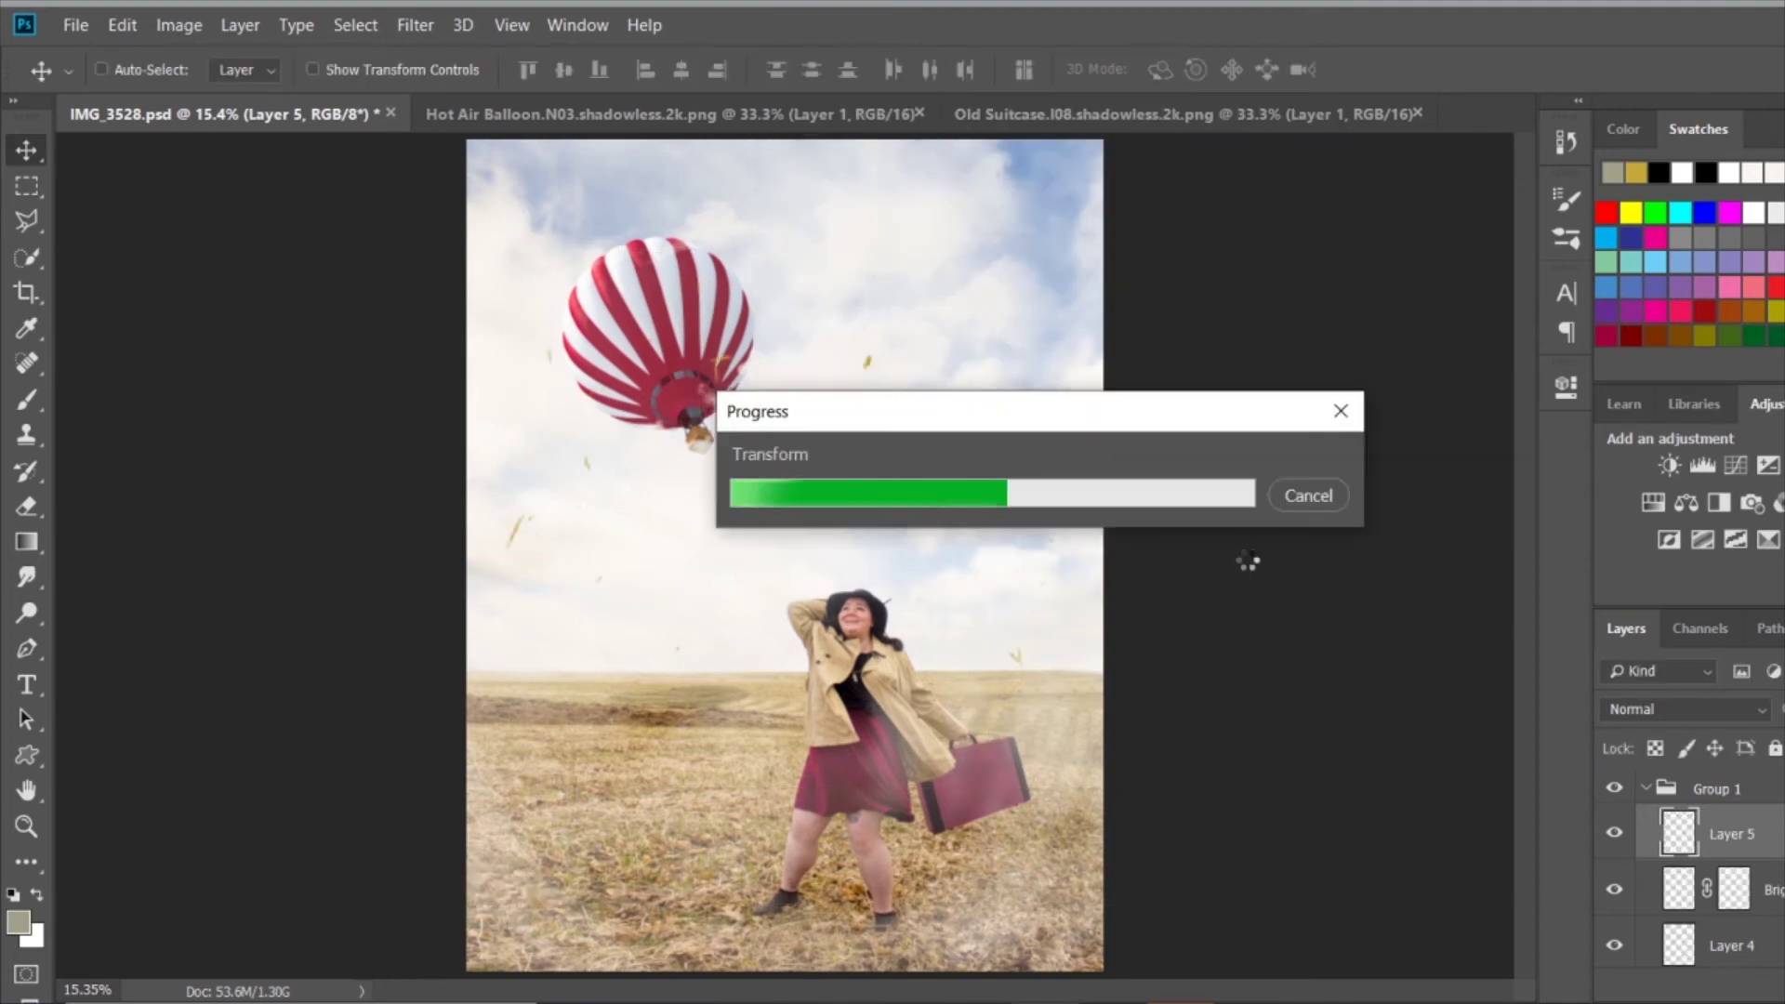
Duplicate the leaves layer and rotate the copy about 45 degrees.
key("ctrl+j")
key("ctrl+minus")
key("ctrl+minus")
key("ctrl+t")
left_click_drag(1128, 251, 1236, 595)
key("Return")
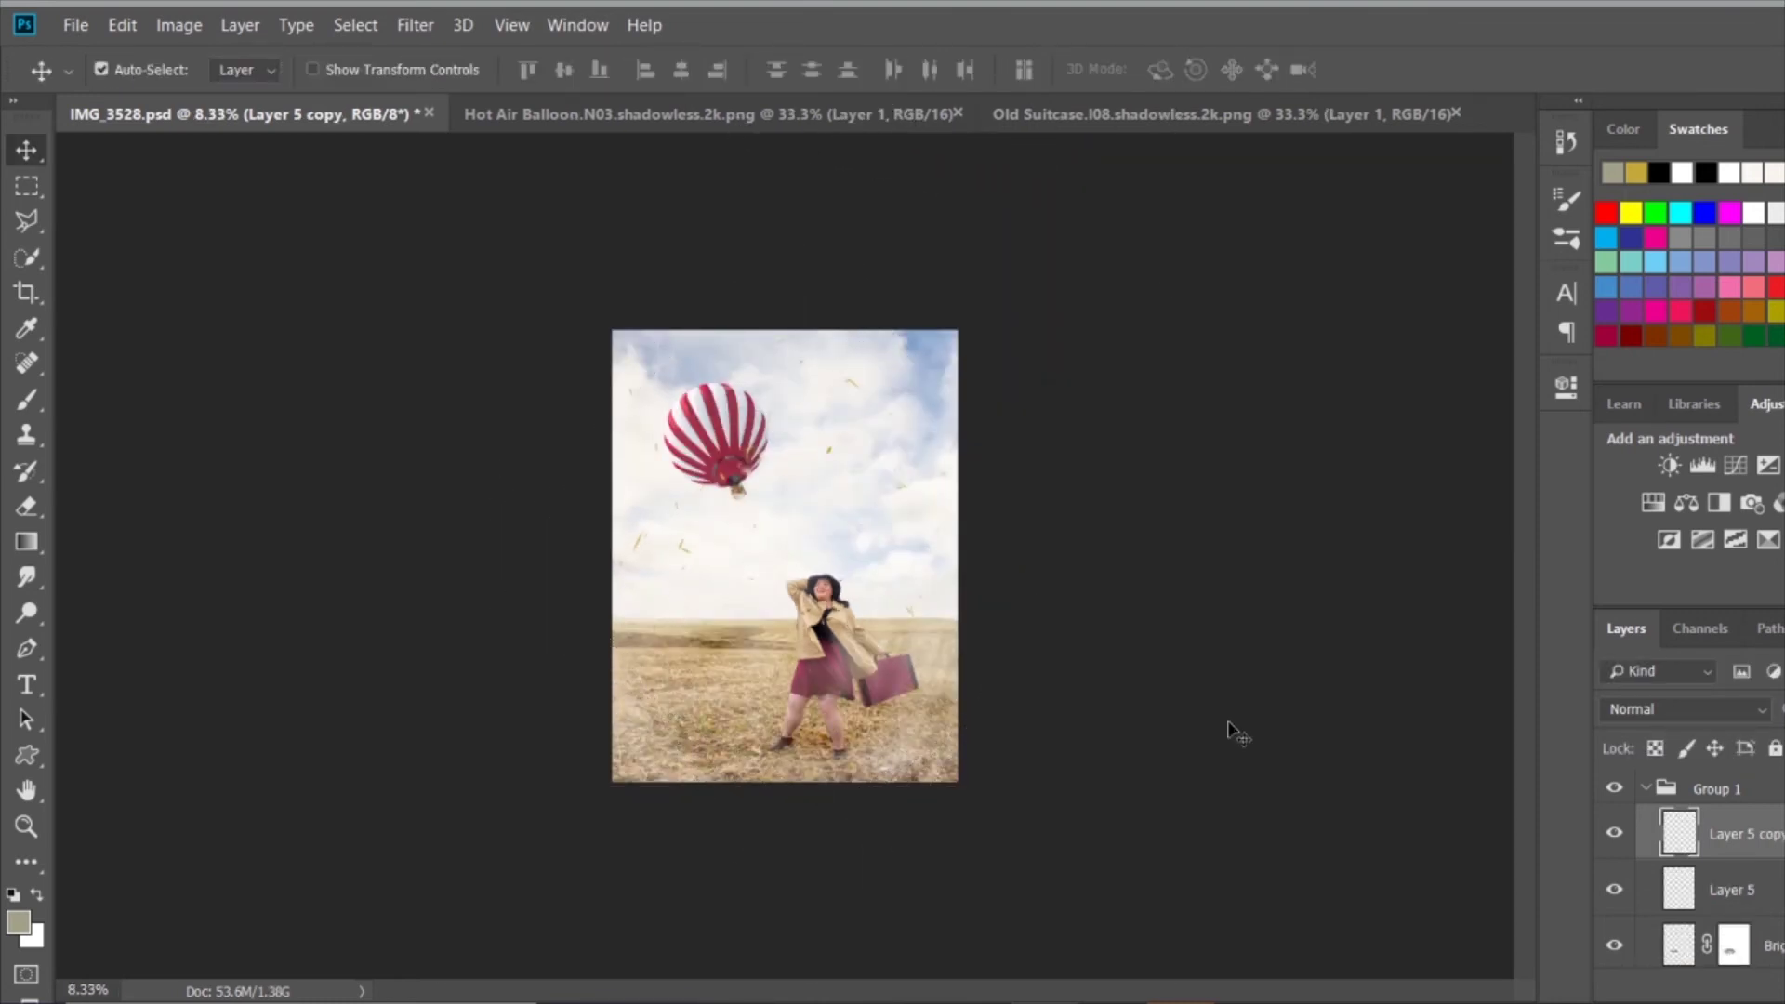
Apply a Motion Blur to the rotated leaf copy.
key("ctrl+plus")
left_click(415, 26)
left_click(814, 466)
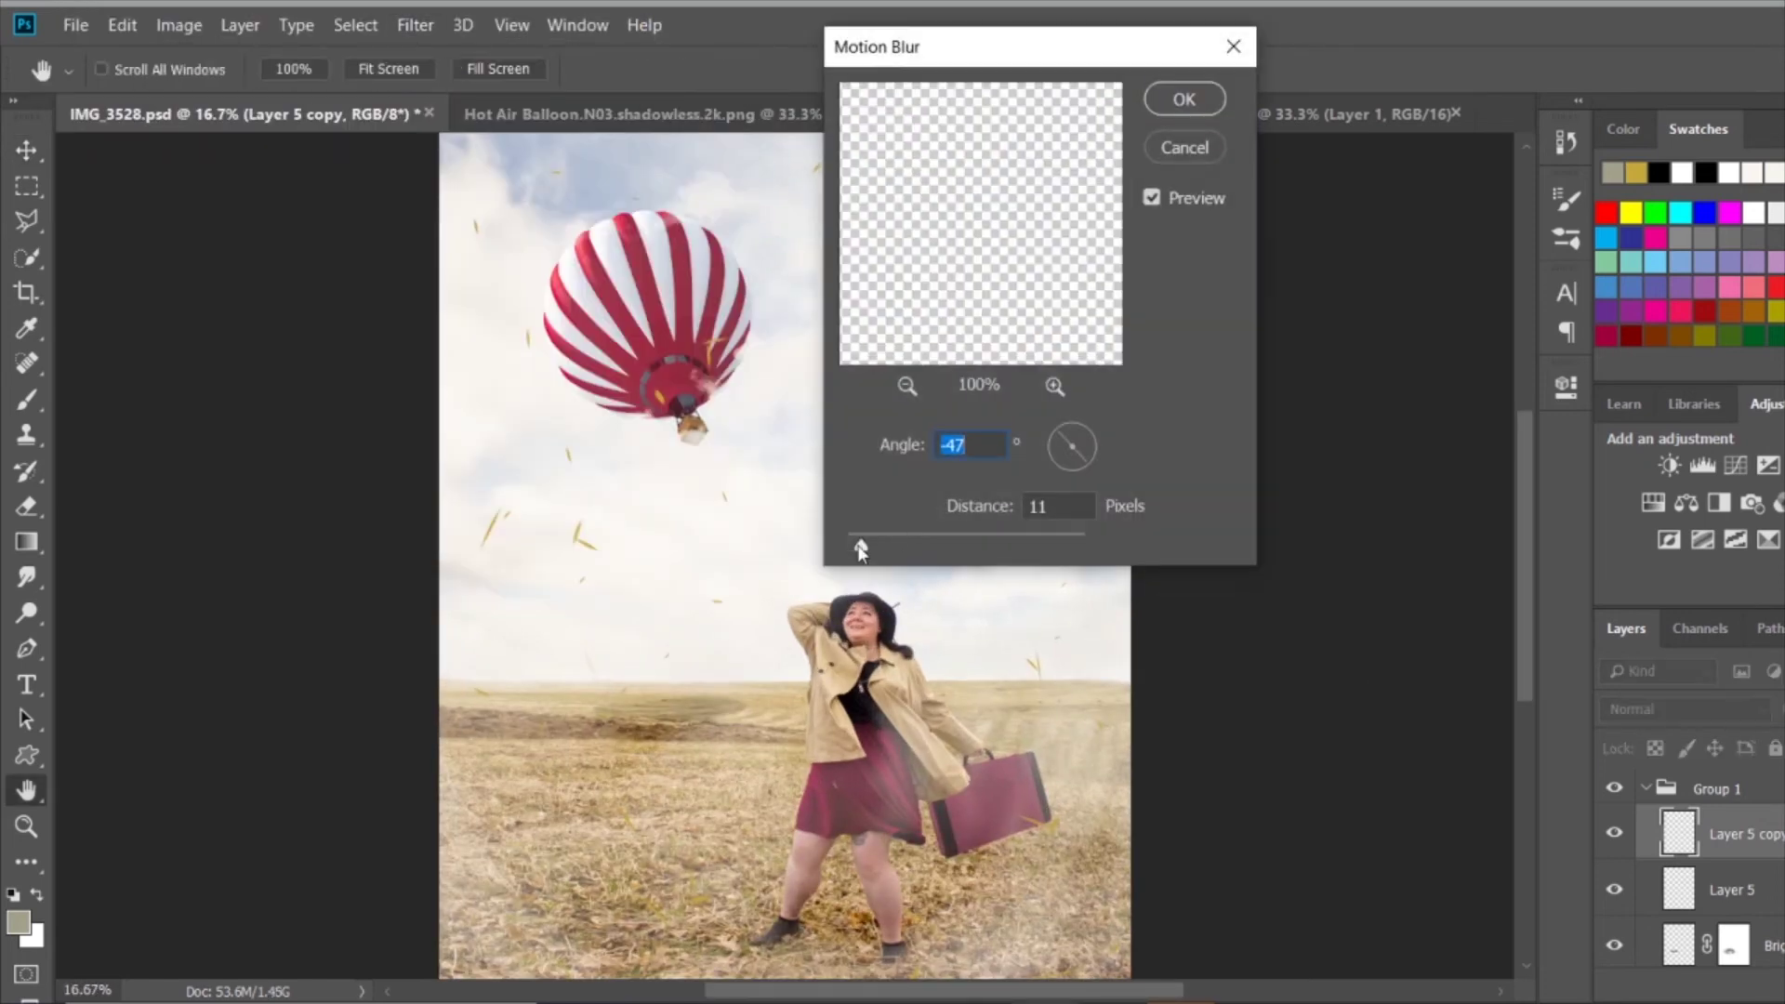
left_click(1183, 98)
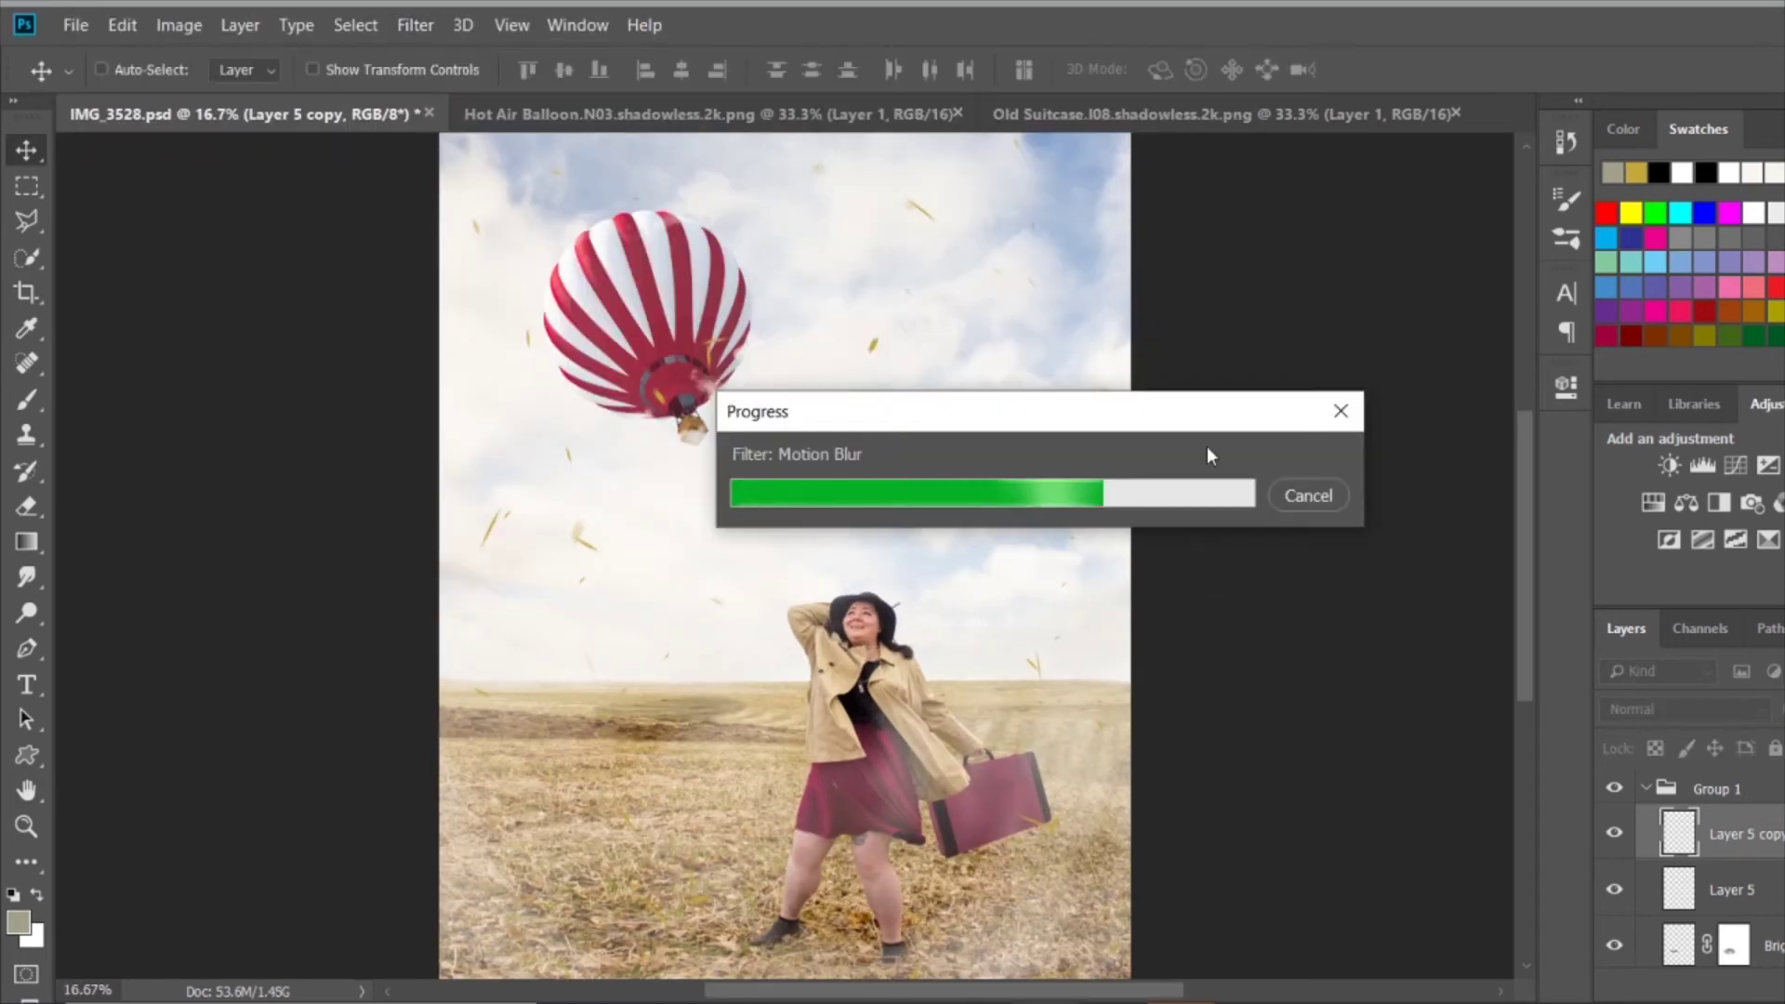
Duplicate the blurred leaves and rotate the new copy to spread the flurry.
key("ctrl+j")
key("ctrl+minus")
key("ctrl+t")
mouse_move(1069, 260)
left_mouse_down()
mouse_move(1004, 207)
mouse_move(1326, 426)
left_mouse_up()
key("Return")
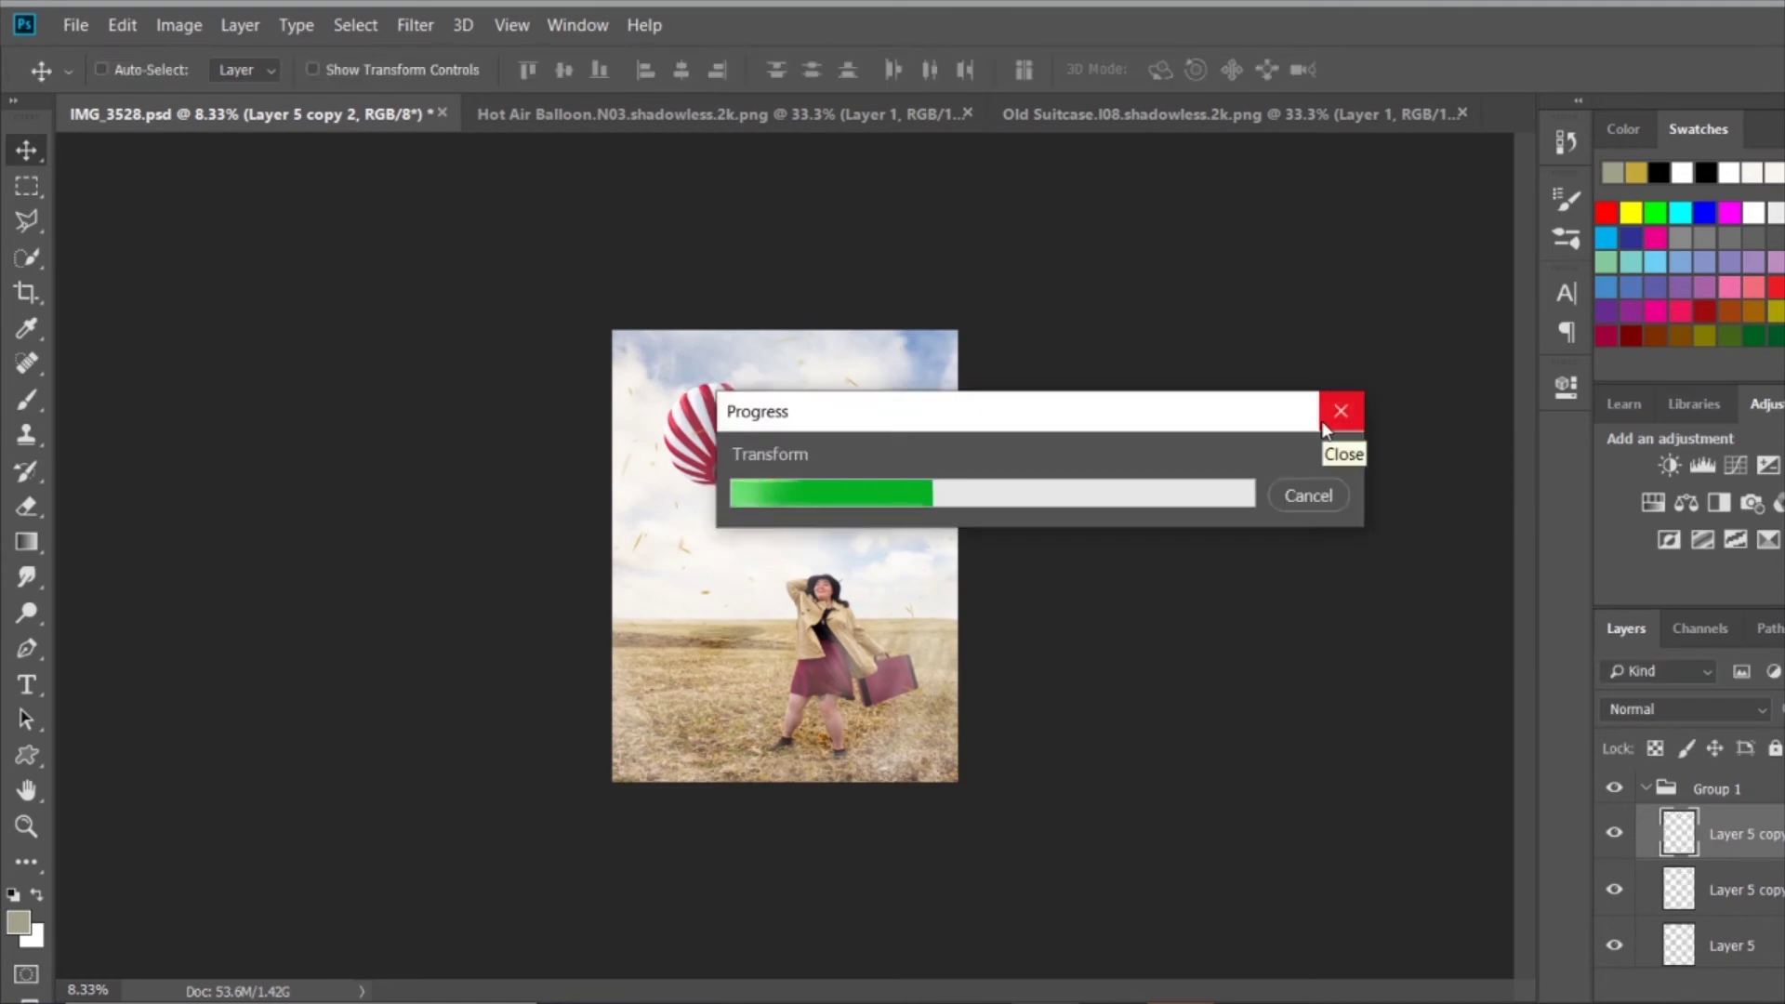
Inspect the blowing leaves around the woman and across the whole image.
key("ctrl+0")
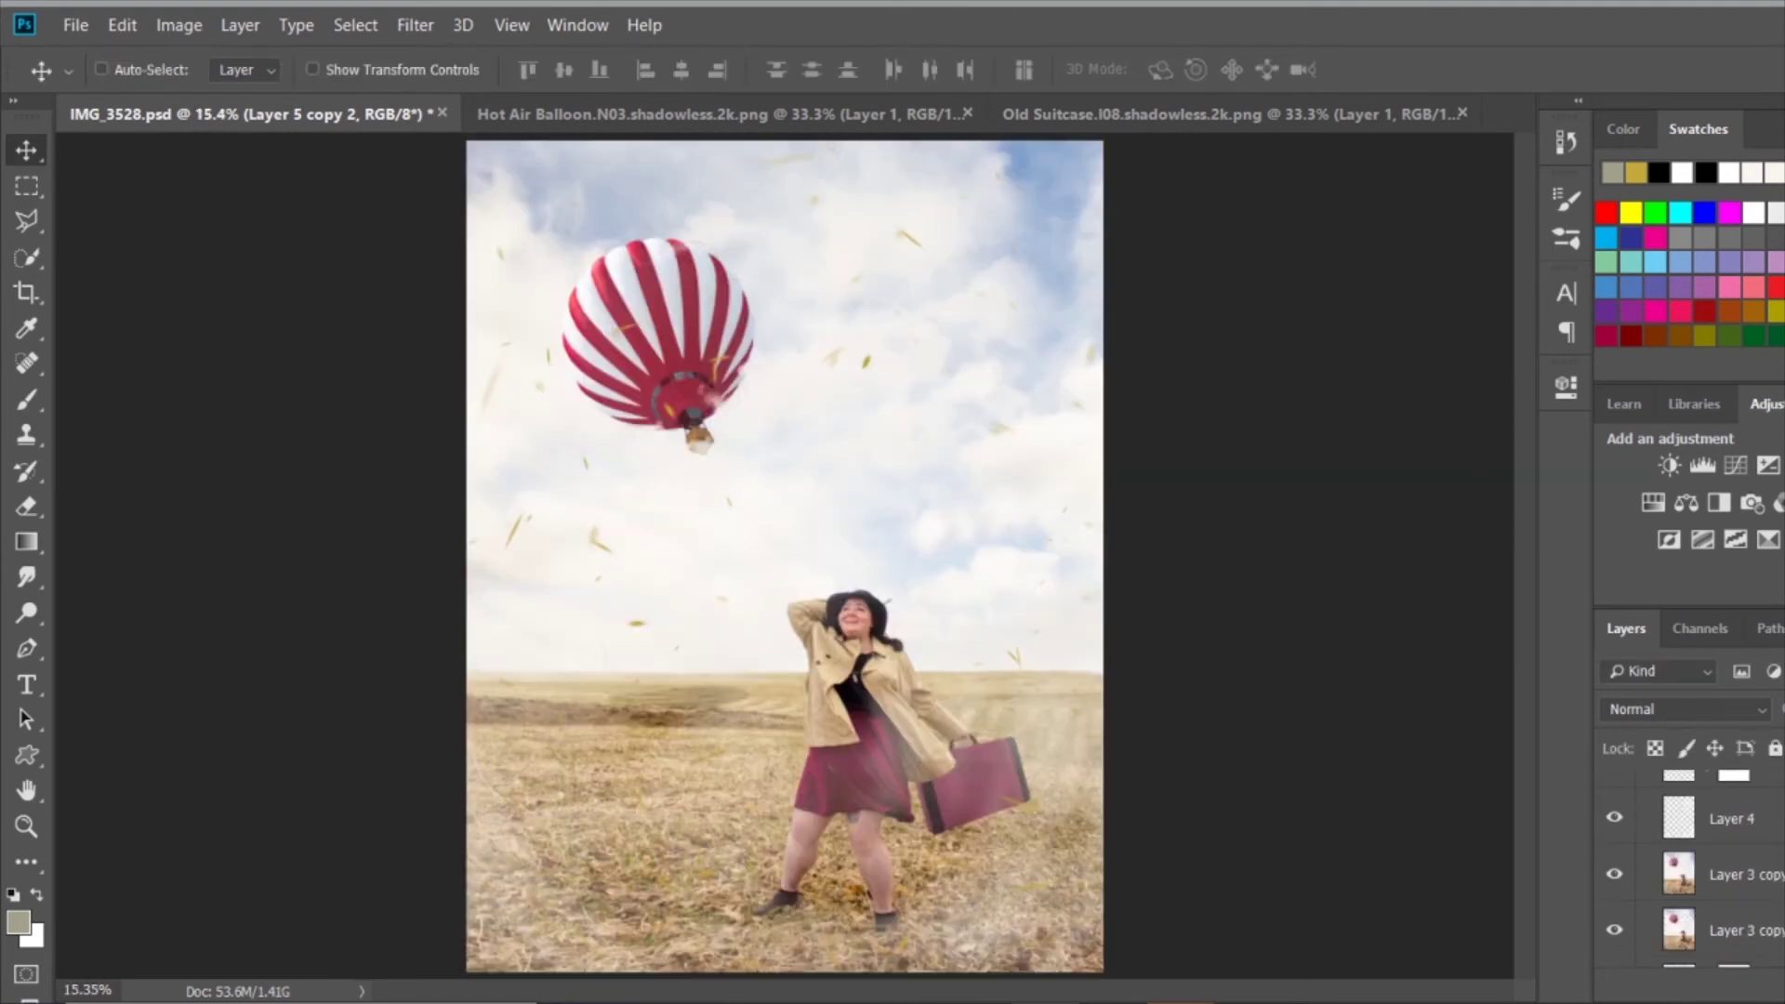
key("ctrl+plus")
key("ctrl+plus")
key("ctrl+plus")
scroll(1274, 767, "down", 3)
scroll(1268, 759, "up", 2)
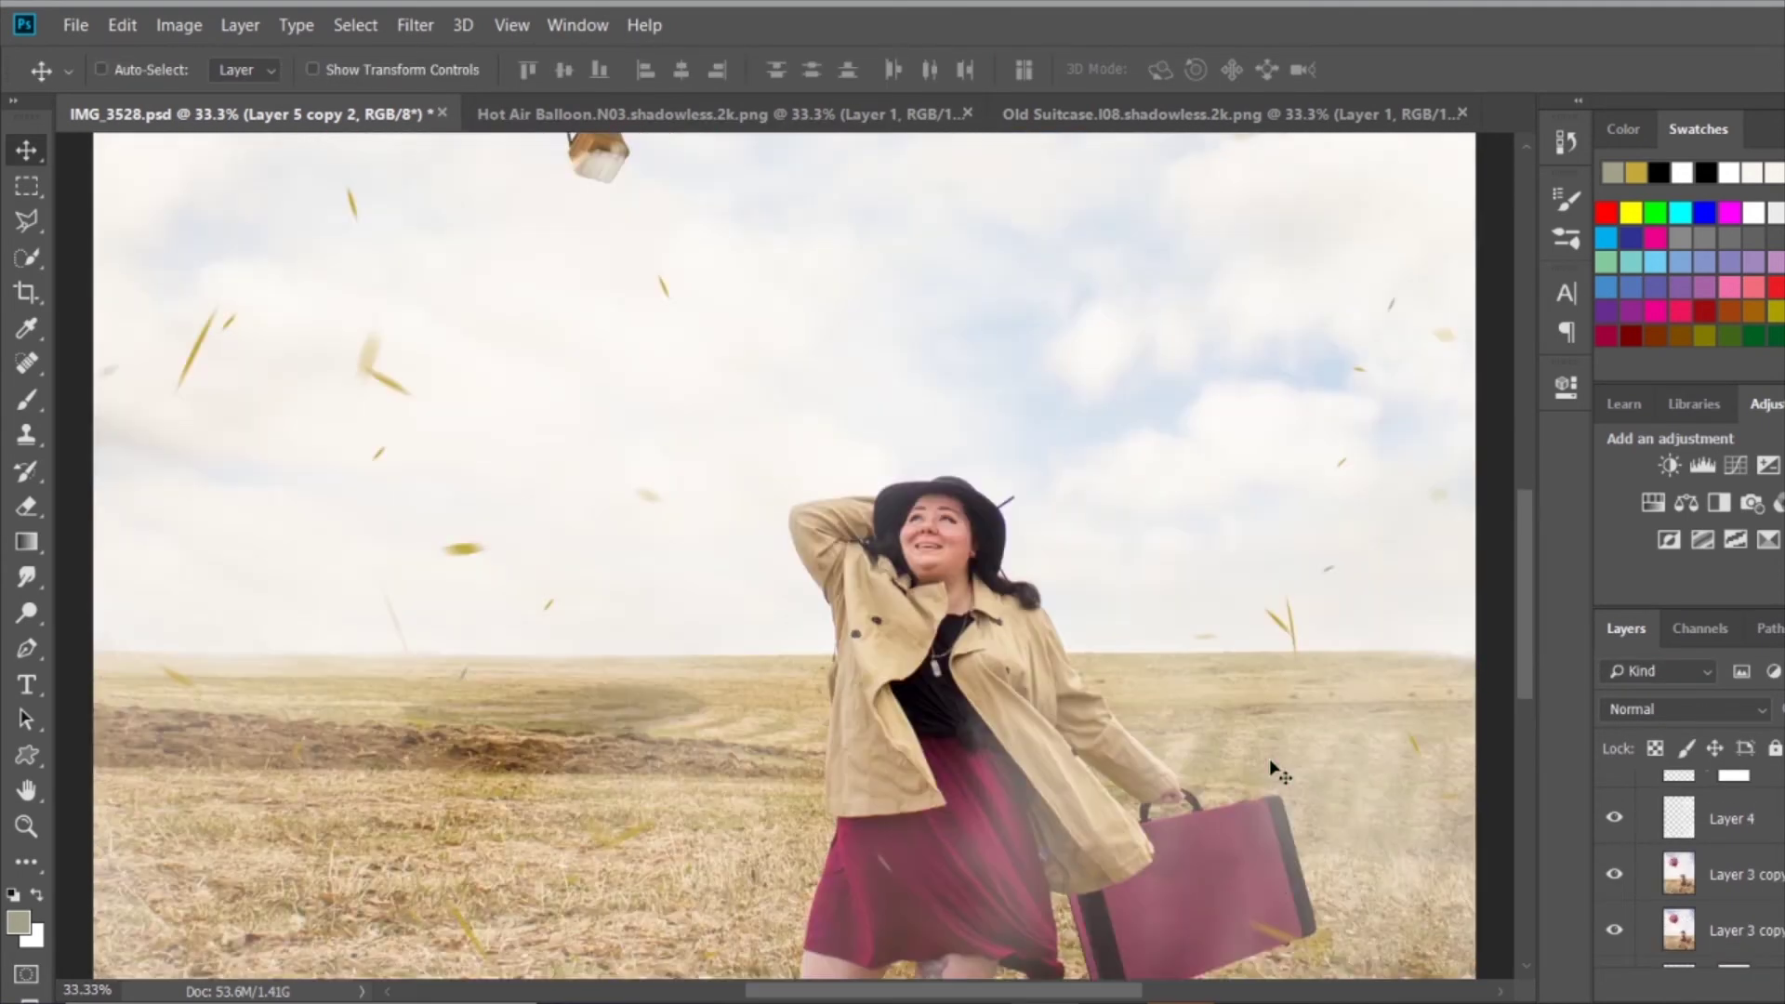
scroll(1272, 765, "up", 3)
key("ctrl+0")
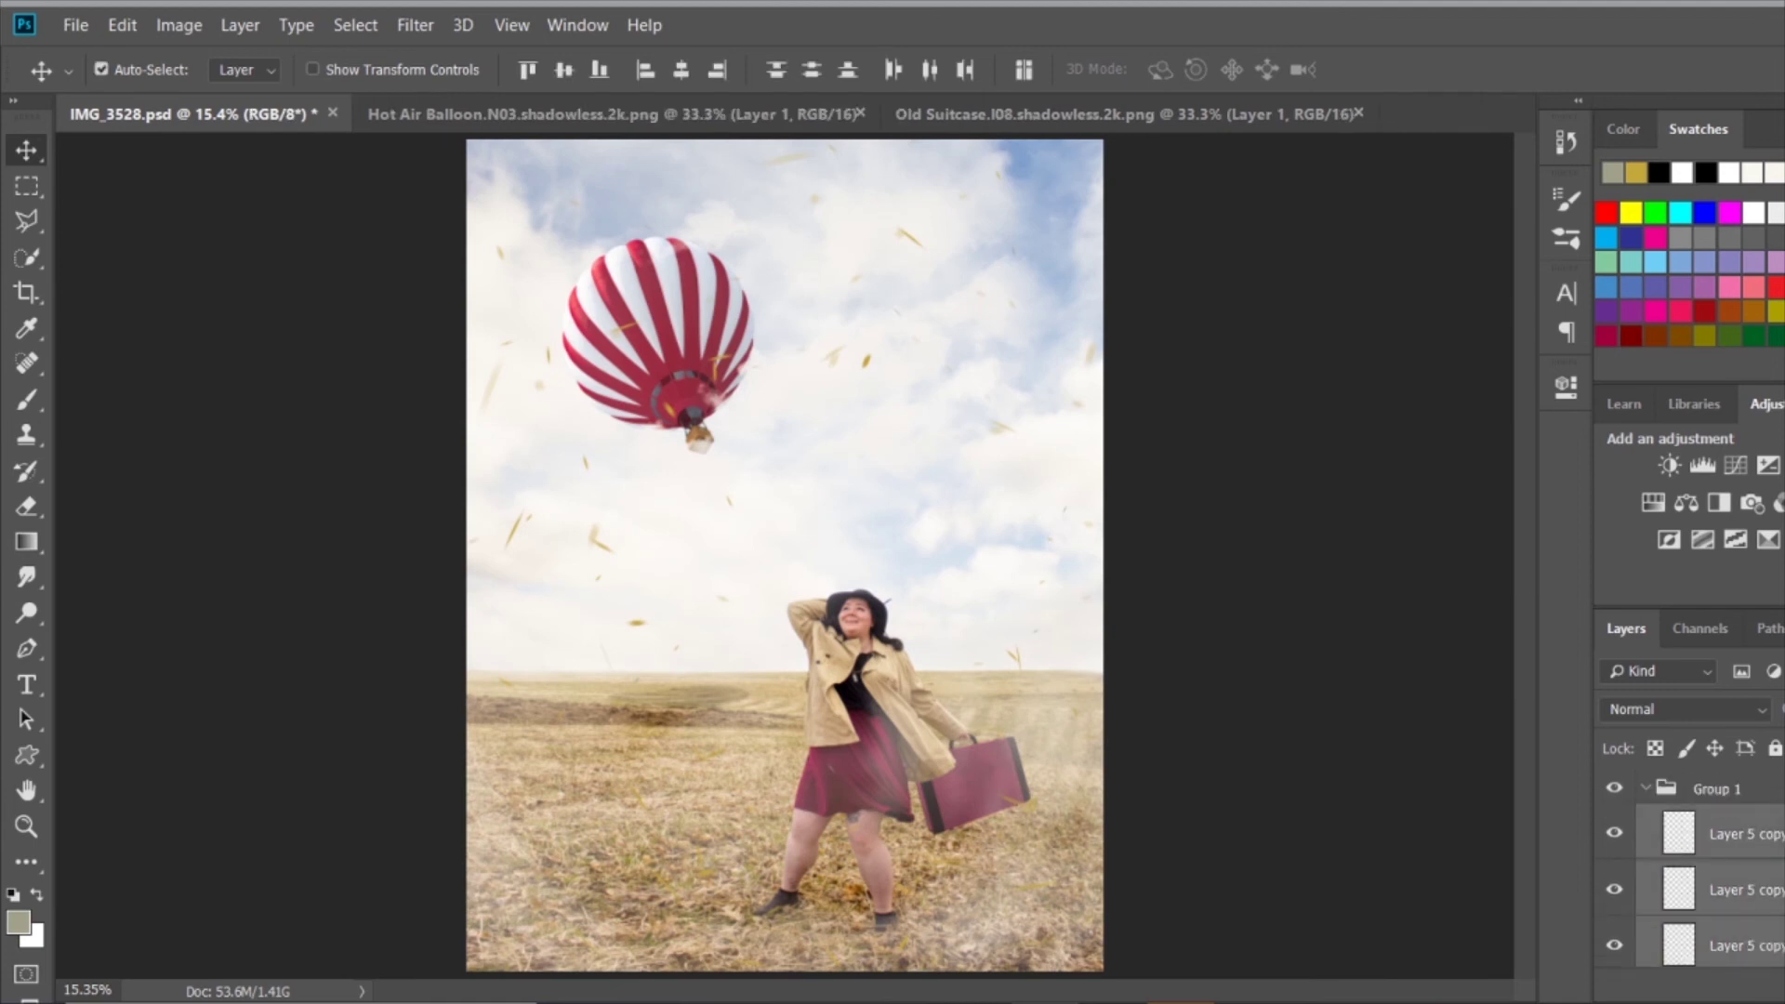
key("ctrl+1")
Lower the Dodge tool's exposure, then switch to the Burn tool.
scroll(1320, 632, "up", 2)
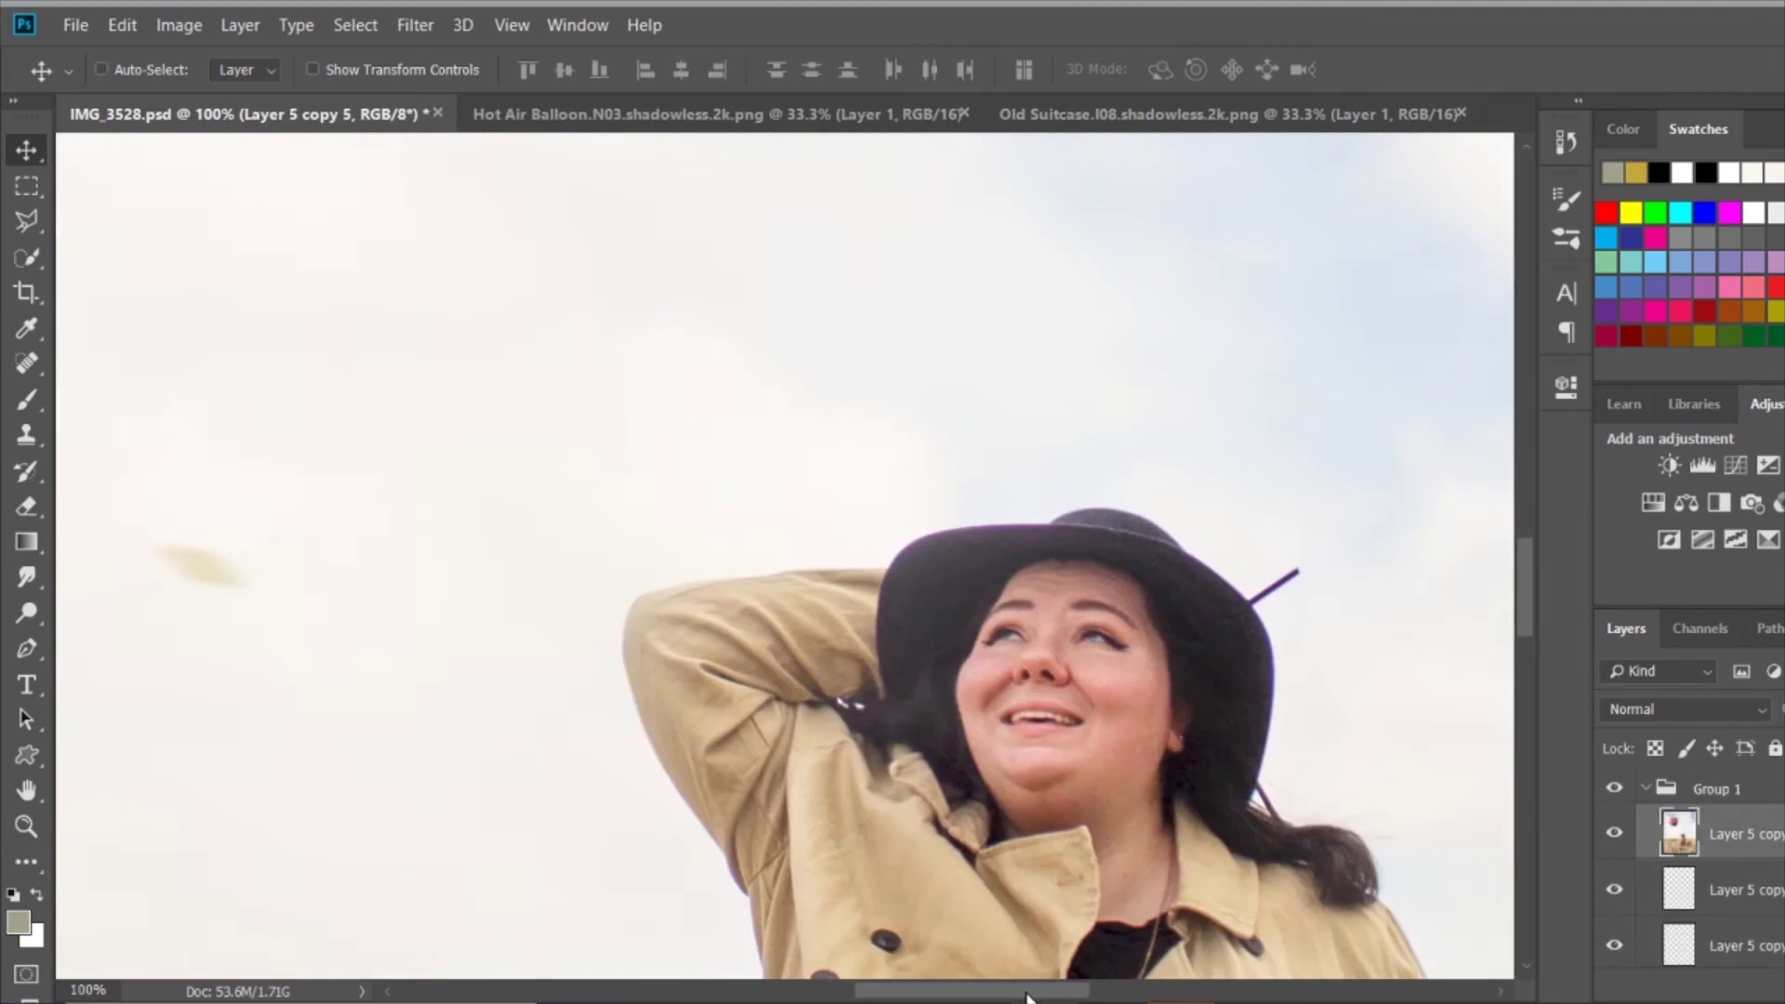
key("o")
left_click_drag(535, 75, 492, 104)
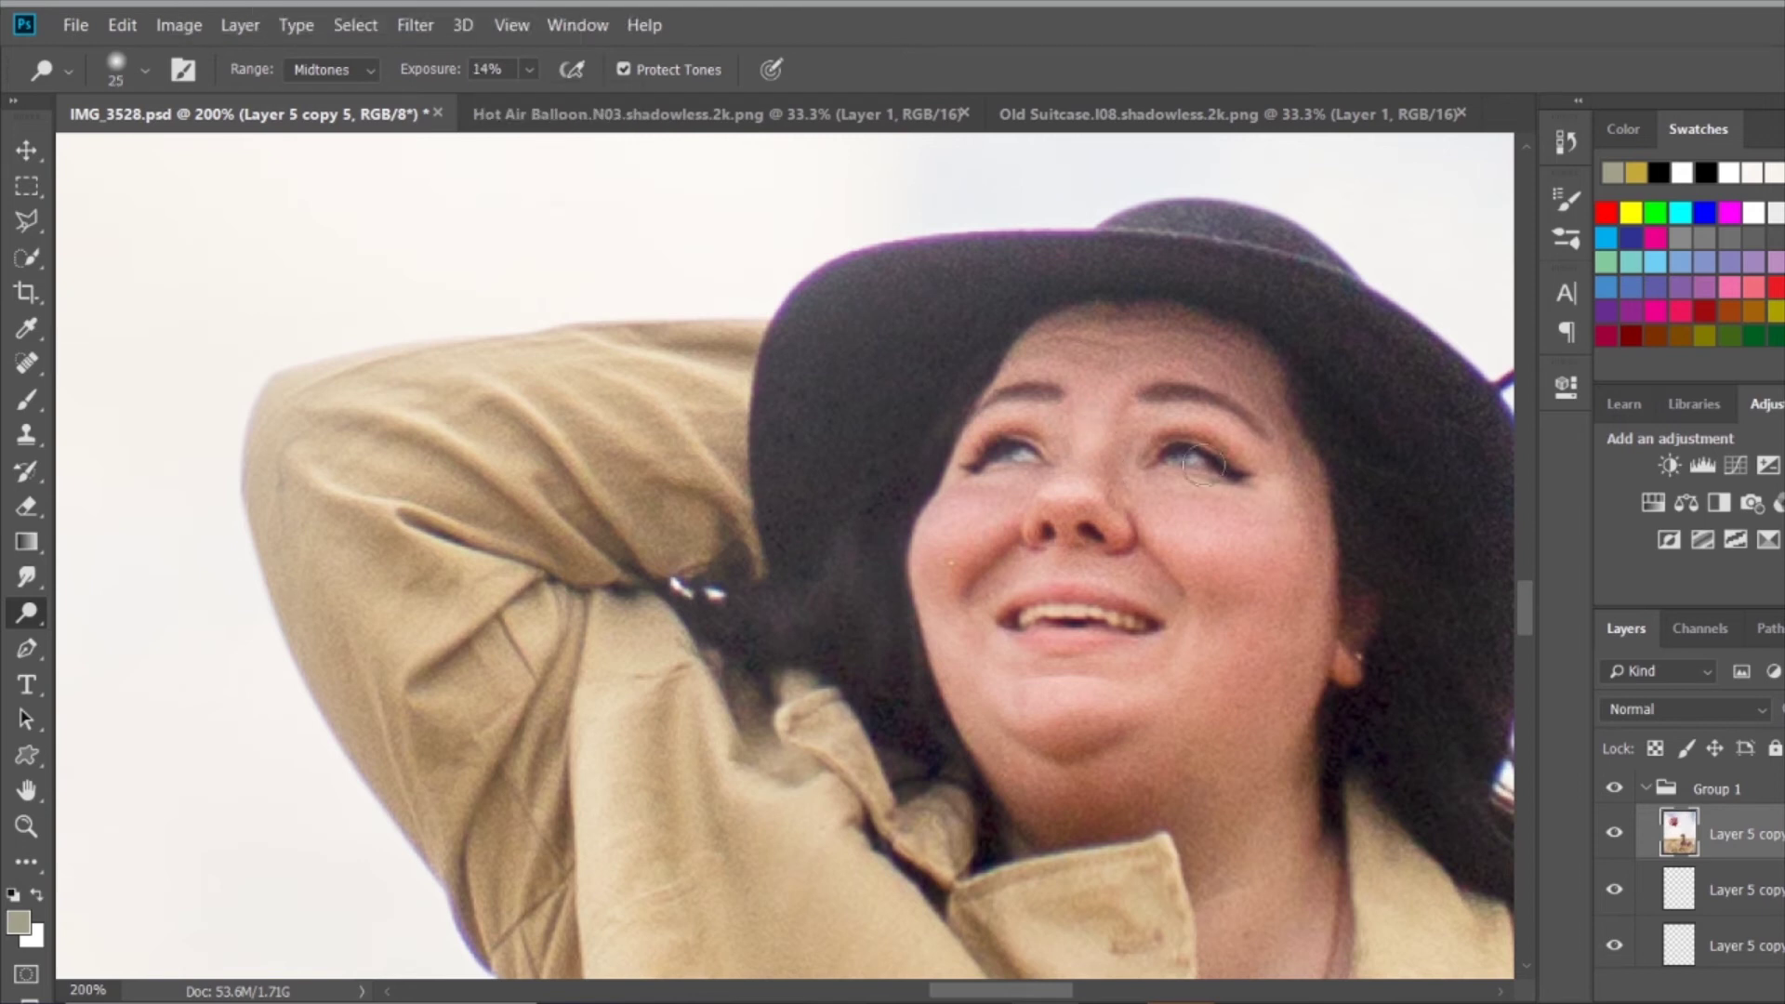
key("shift+o")
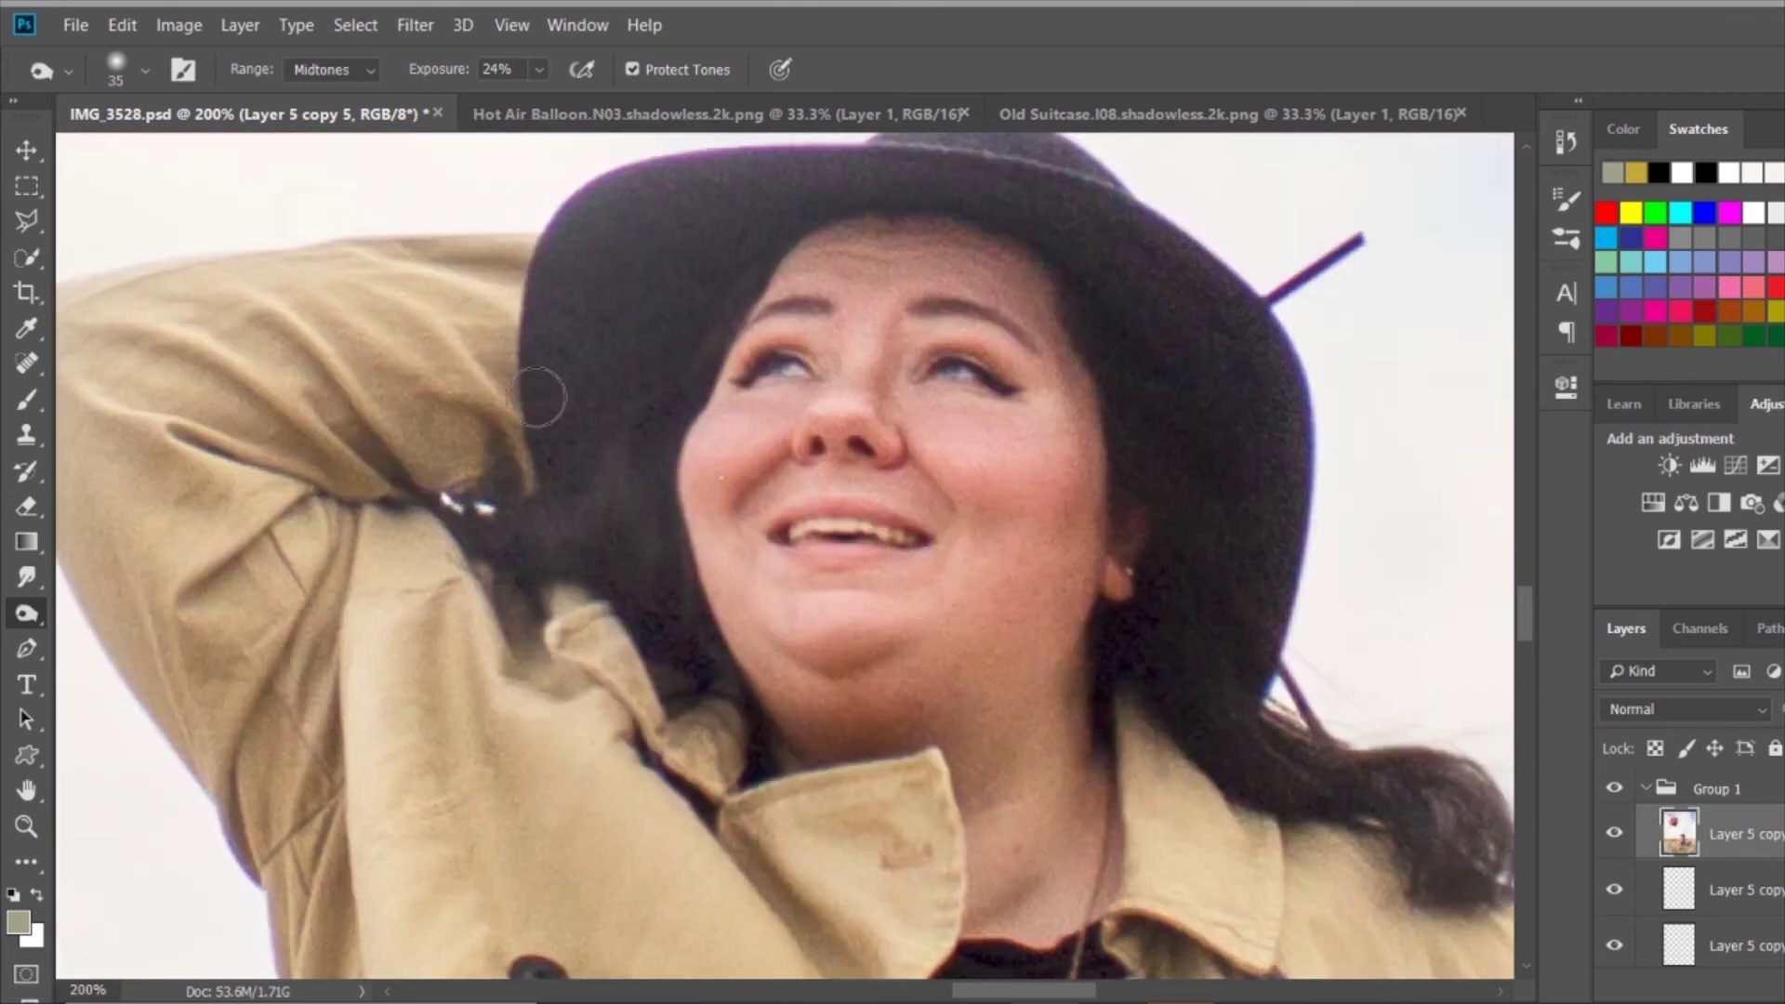
scroll(577, 613, "down", 5)
scroll(613, 743, "down", 3)
key("ctrl+minus")
scroll(791, 726, "down", 5)
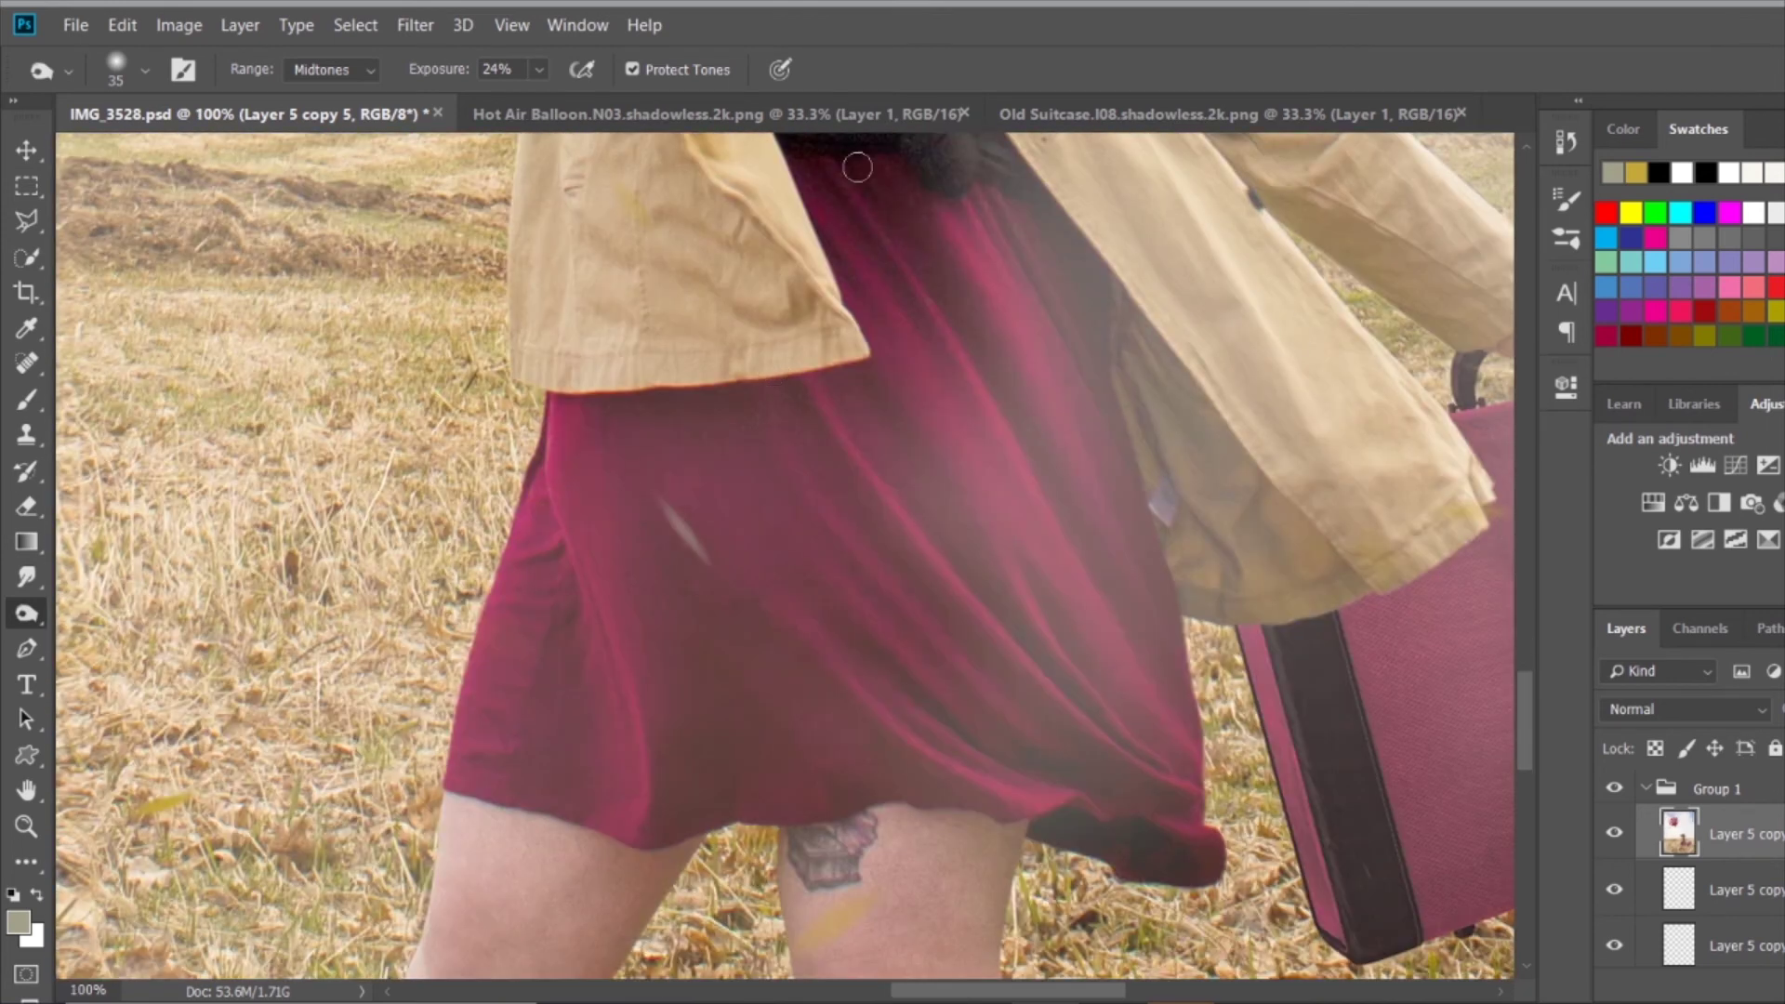
Enlarge the Burn brush and frame the woman's upper body and the balloon.
key("bracketright")
key("bracketright")
key("bracketright")
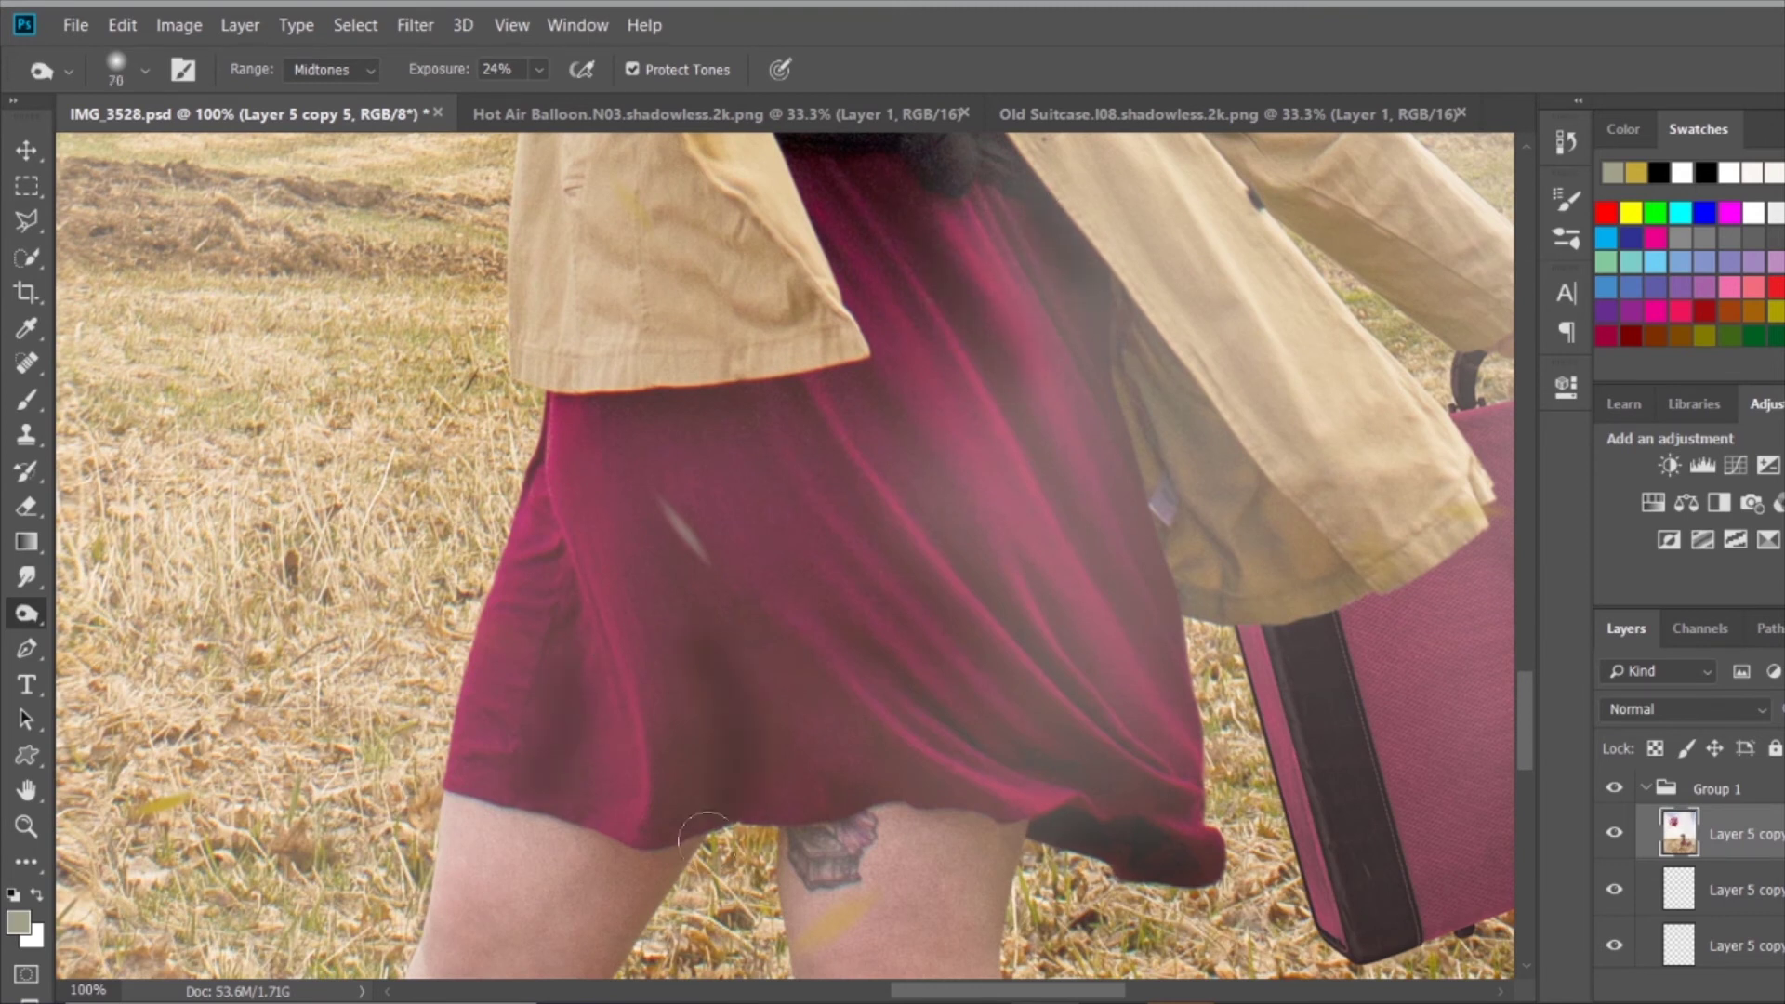
key("ctrl+0")
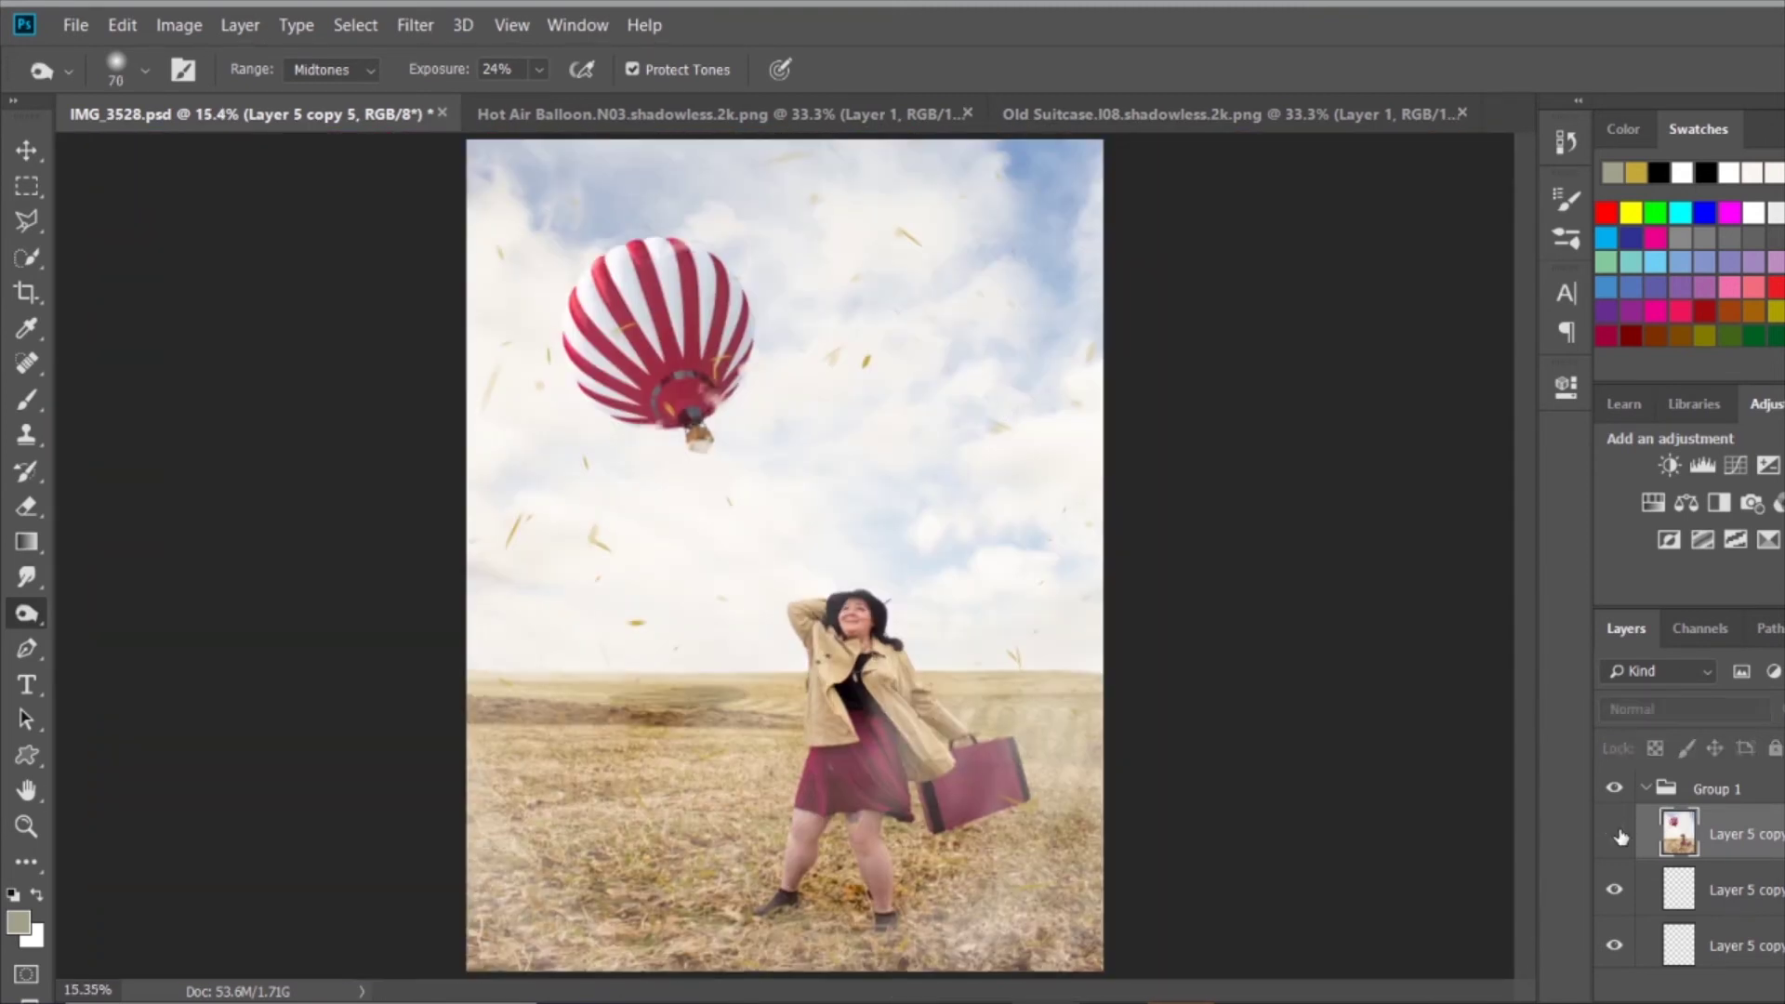
key("ctrl+plus")
key("ctrl+plus")
key("ctrl+plus")
scroll(1315, 686, "down", 5)
scroll(1315, 686, "right", 4)
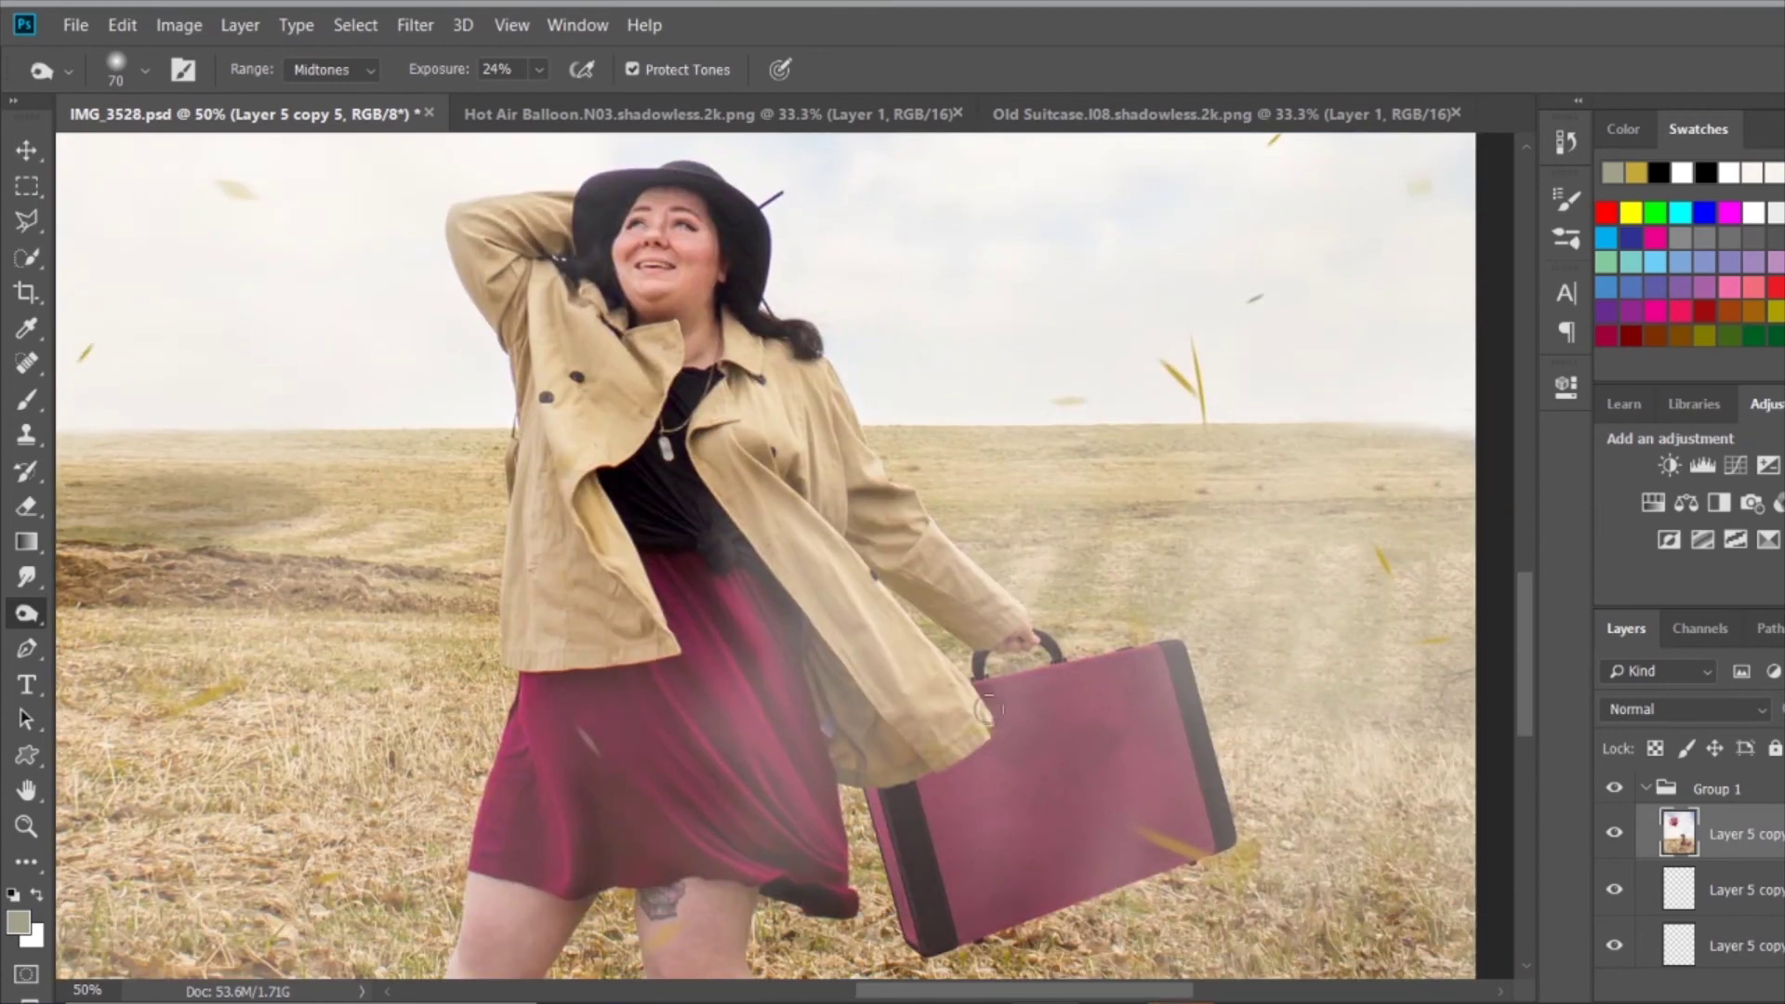
scroll(1315, 686, "down", 5)
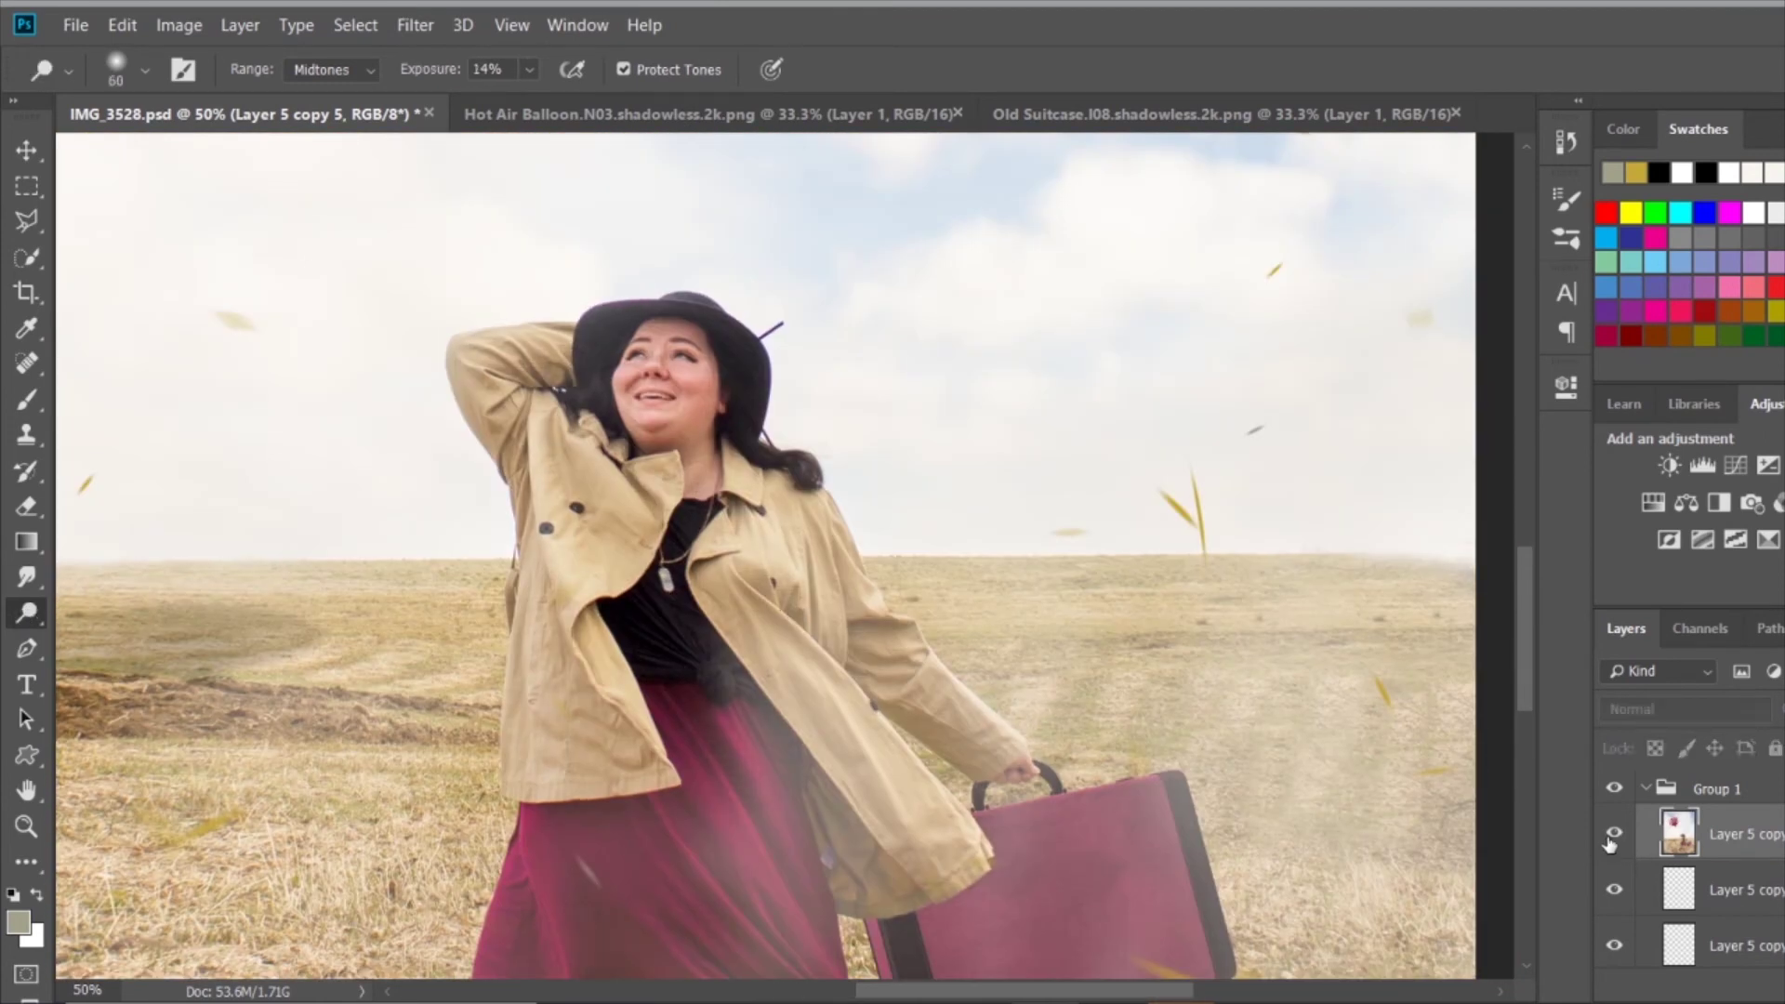
key("ctrl+0")
key("ctrl+plus")
key("ctrl+plus")
scroll(1067, 478, "up", 5)
scroll(474, 785, "up", 3)
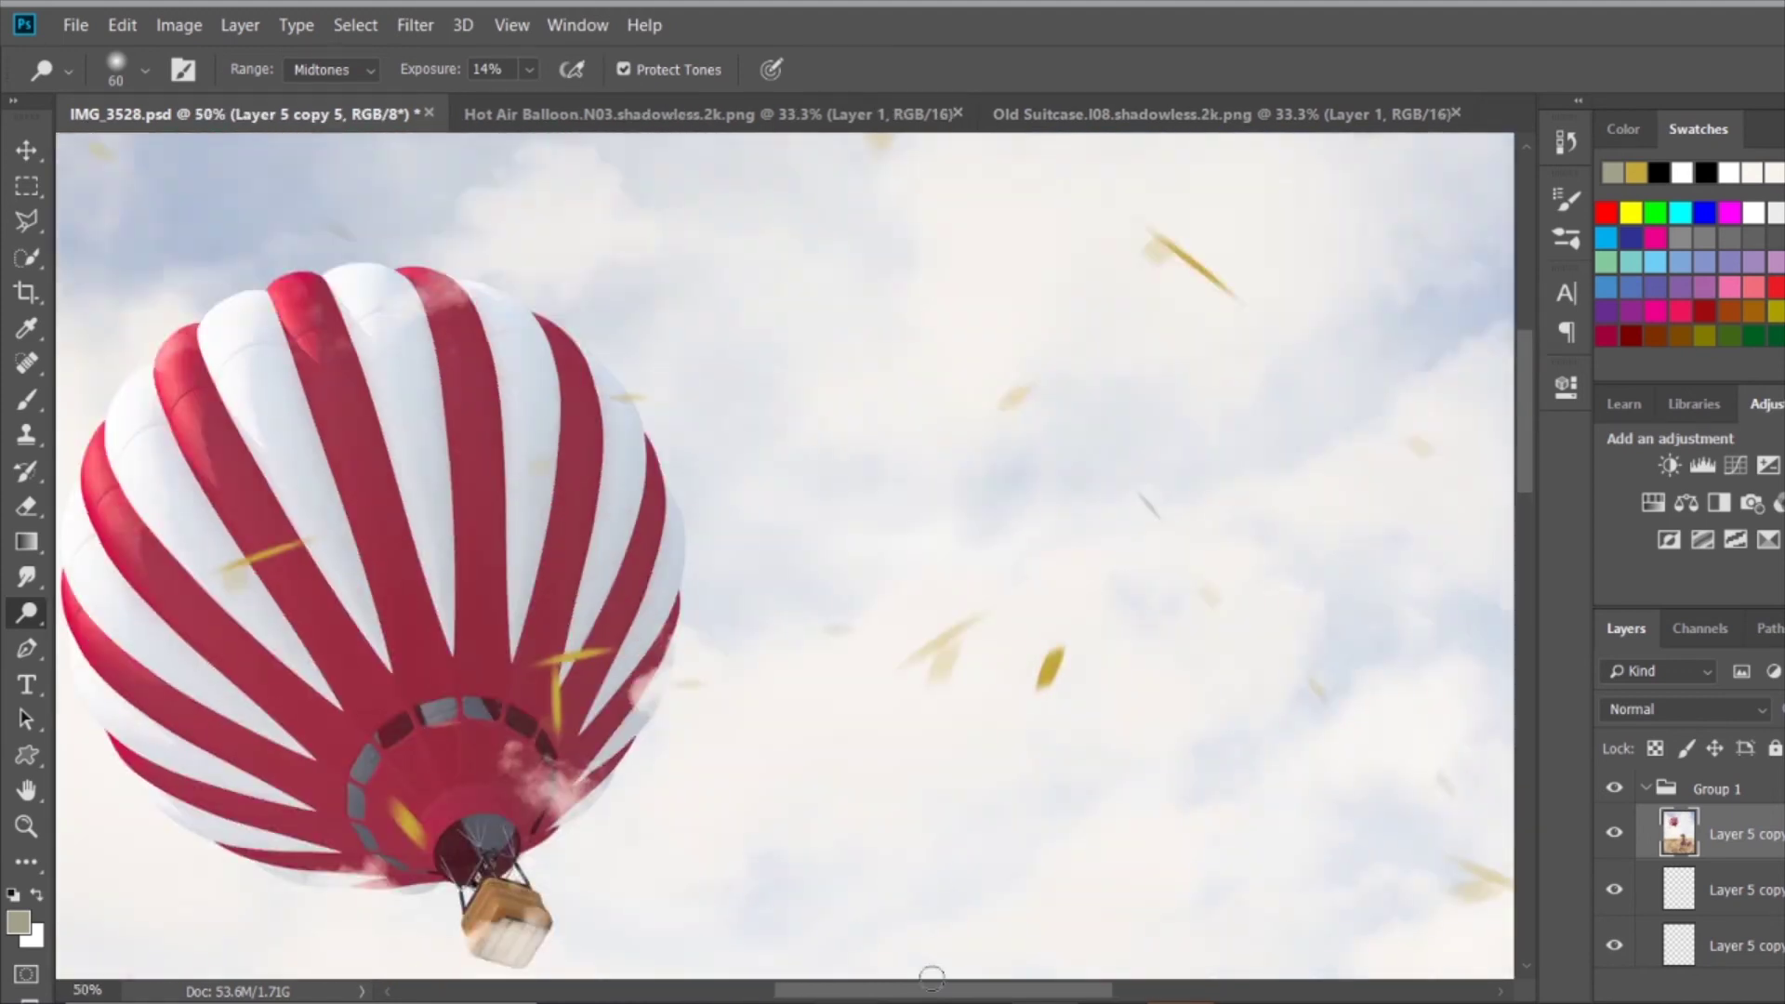
scroll(475, 786, "left", 4)
Darken the basket and lower balloon with a 175-pixel Burn brush.
key("shift+o")
key("bracketright")
key("bracketright")
key("bracketright")
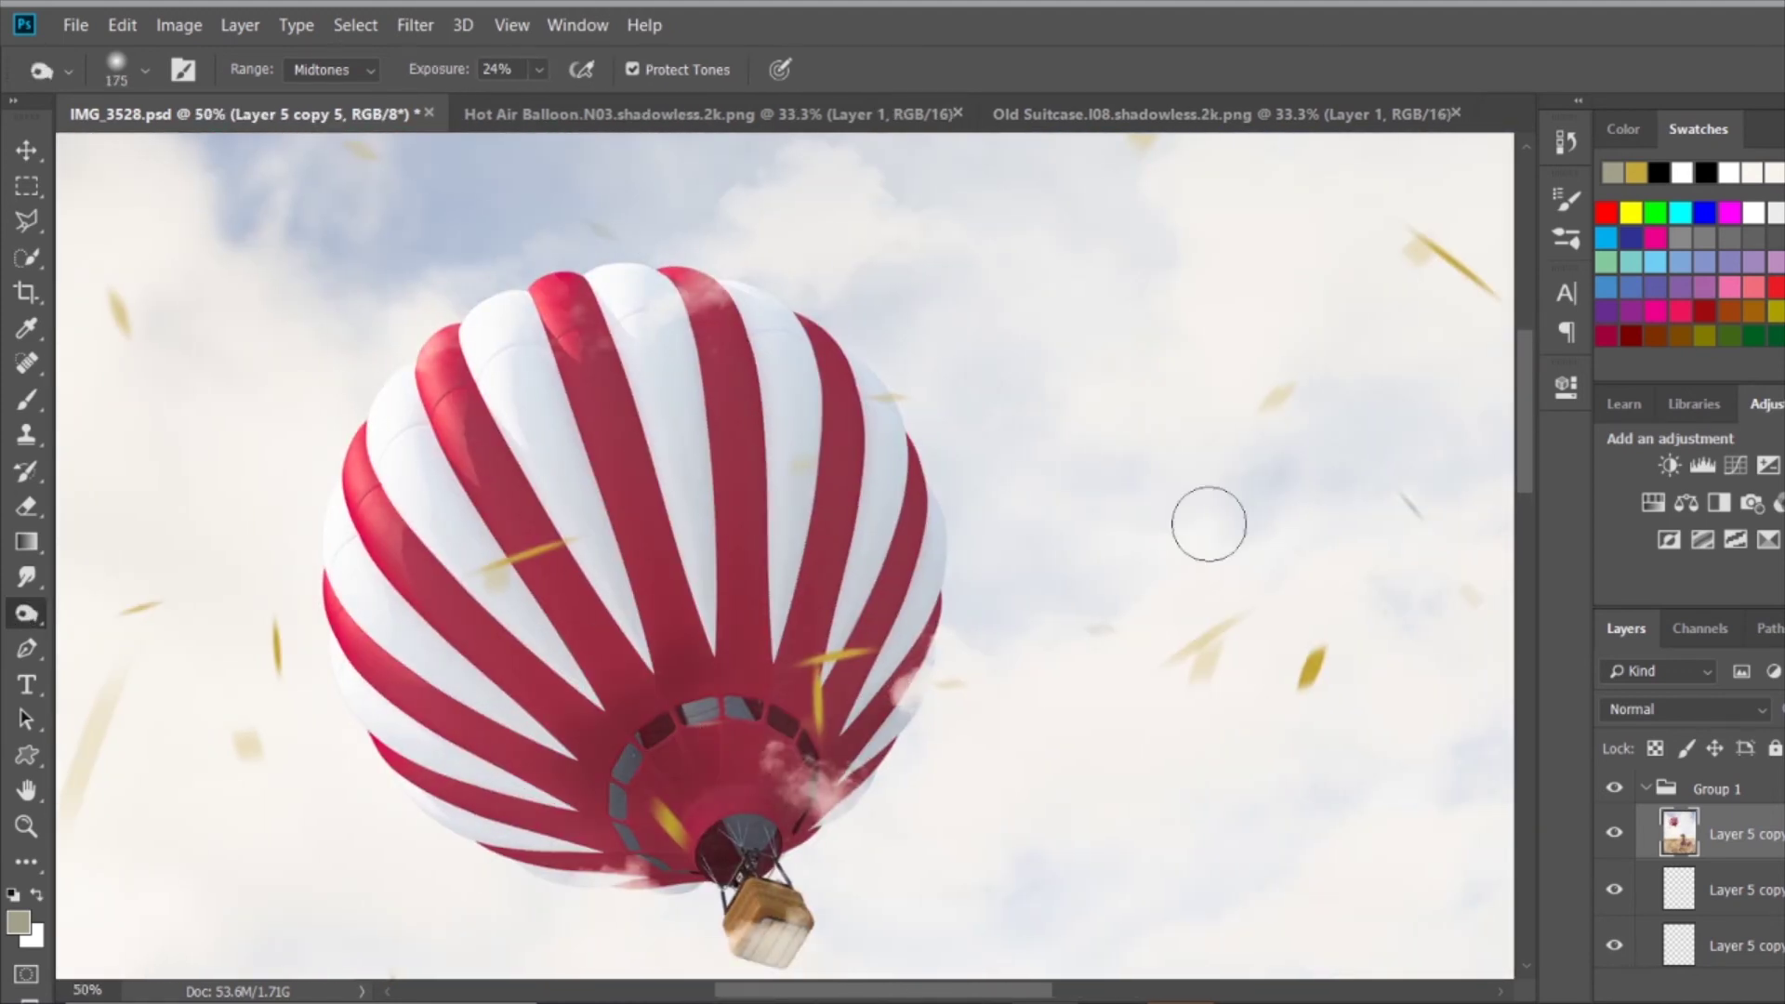
left_click_drag(728, 964, 763, 735)
key("ctrl+0")
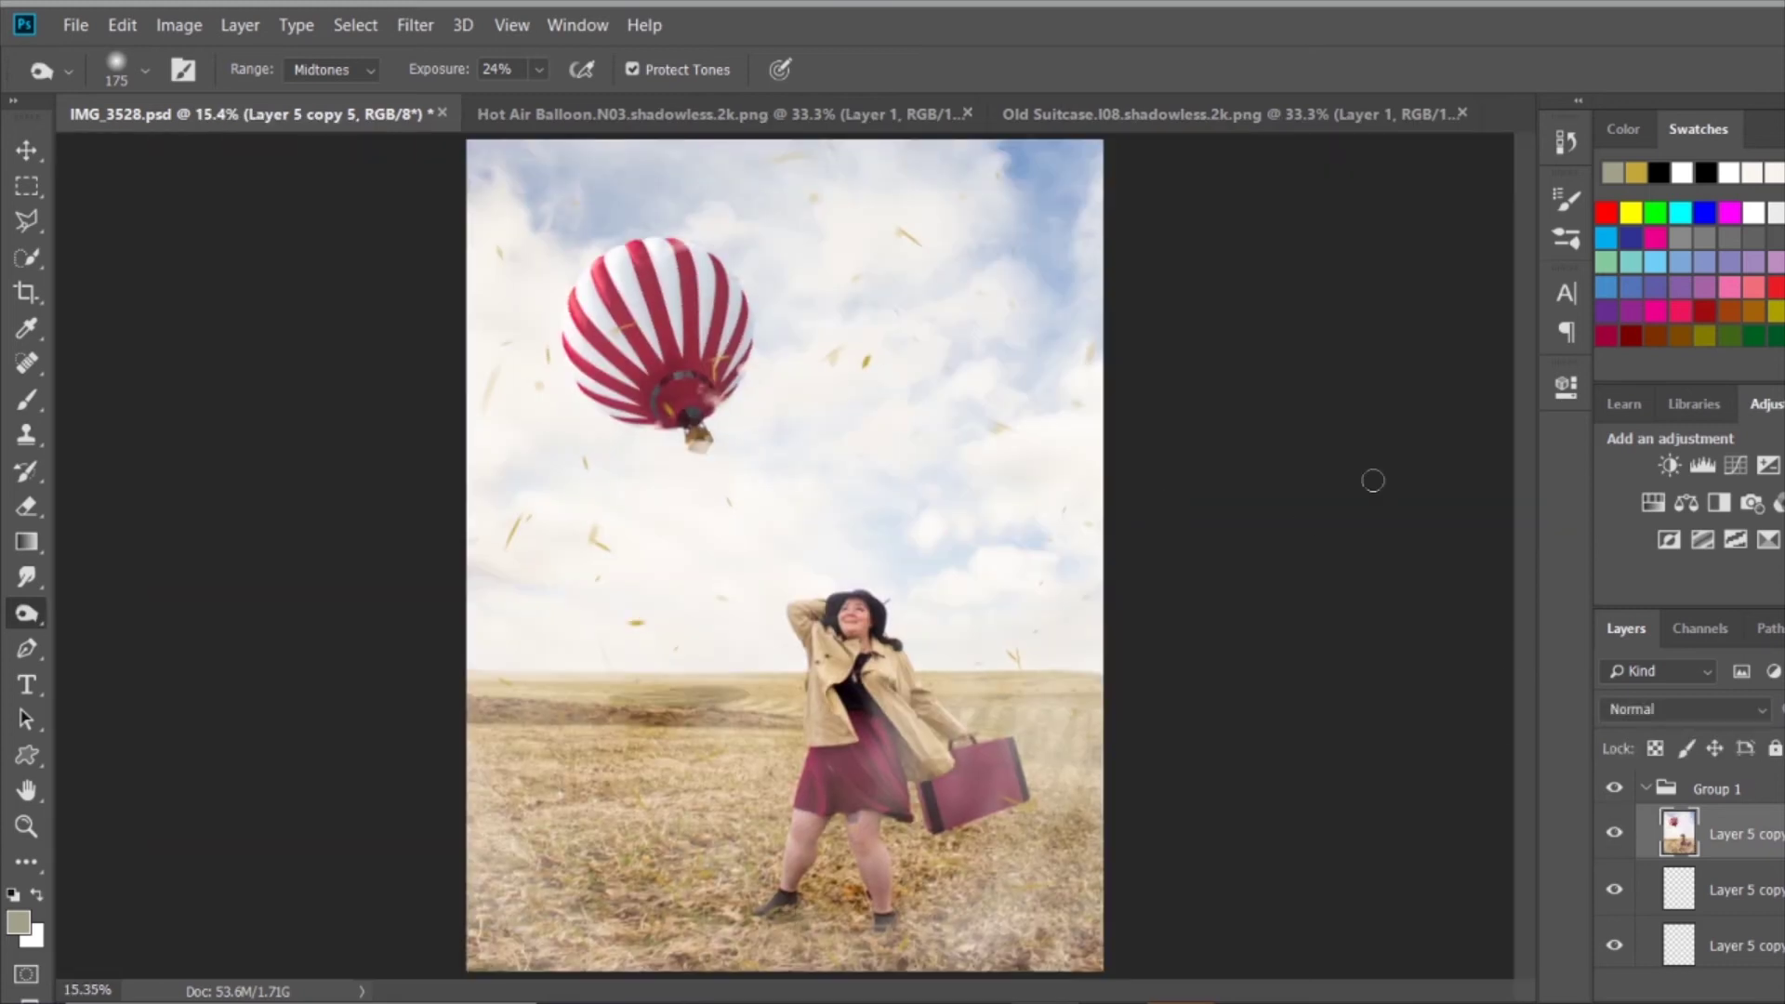
Stamp all visible layers onto a new layer and add Camera Raw grain at amount 17.
key("ctrl+alt+shift+e")
left_click(415, 25)
left_click(561, 215)
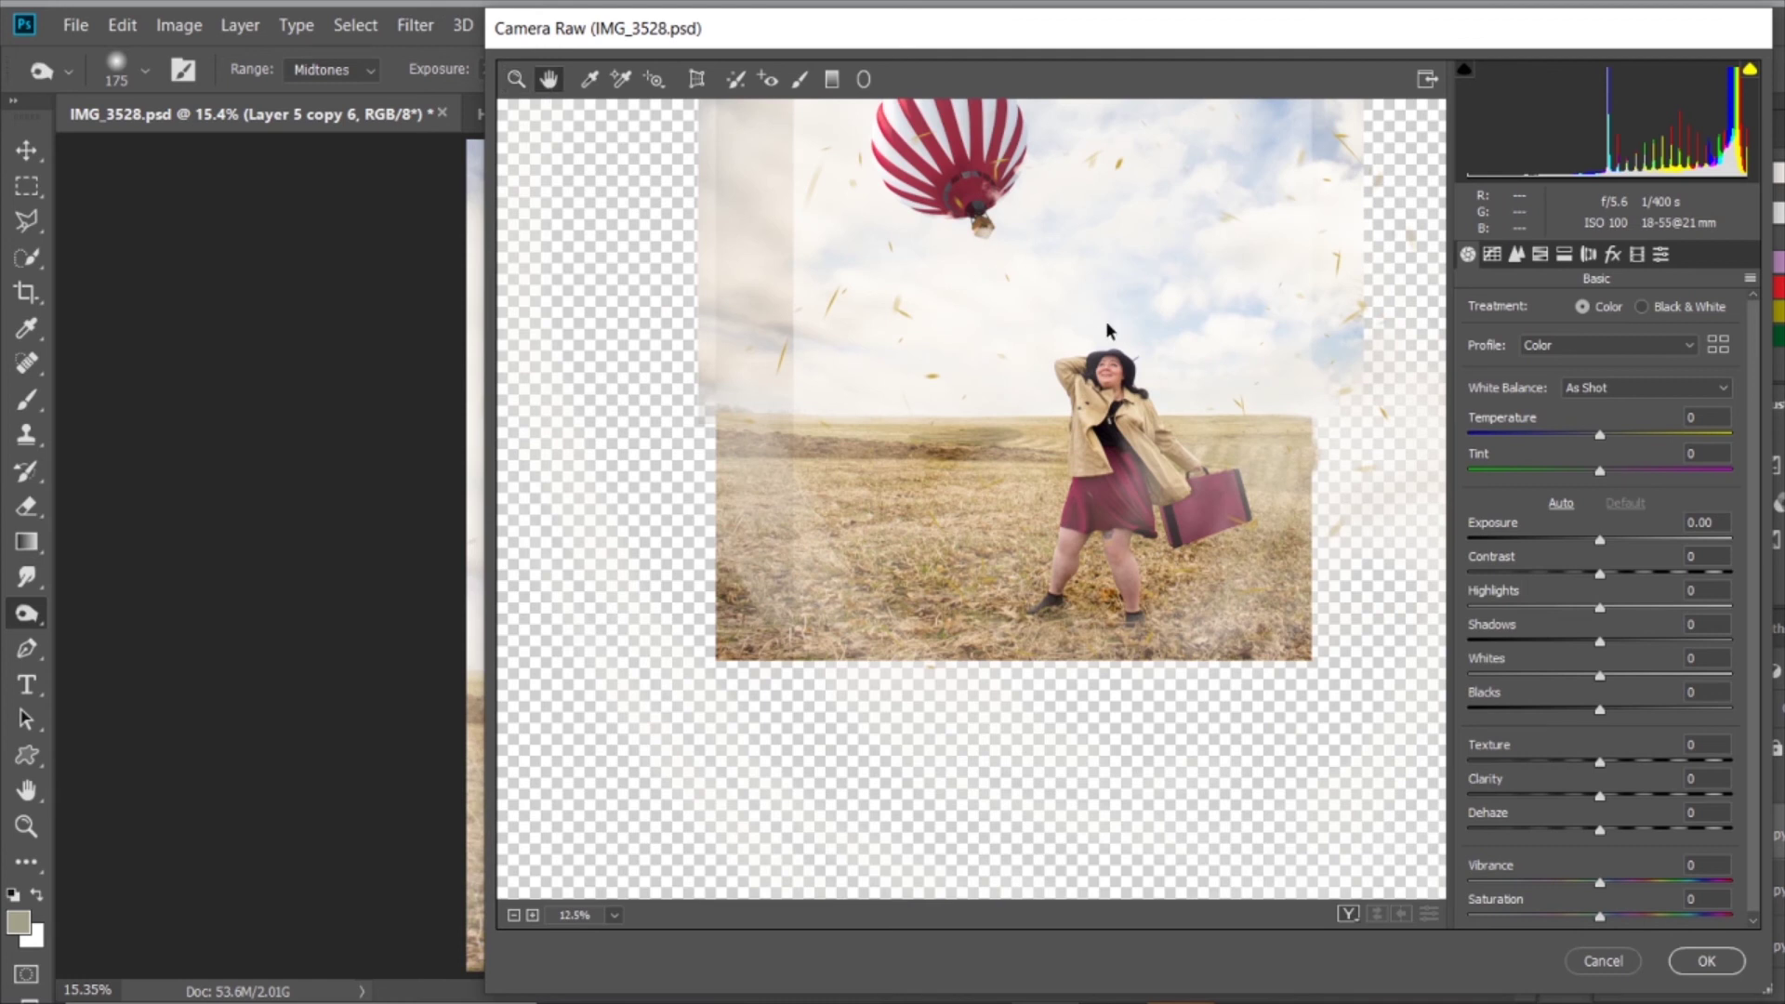
left_click(1614, 255)
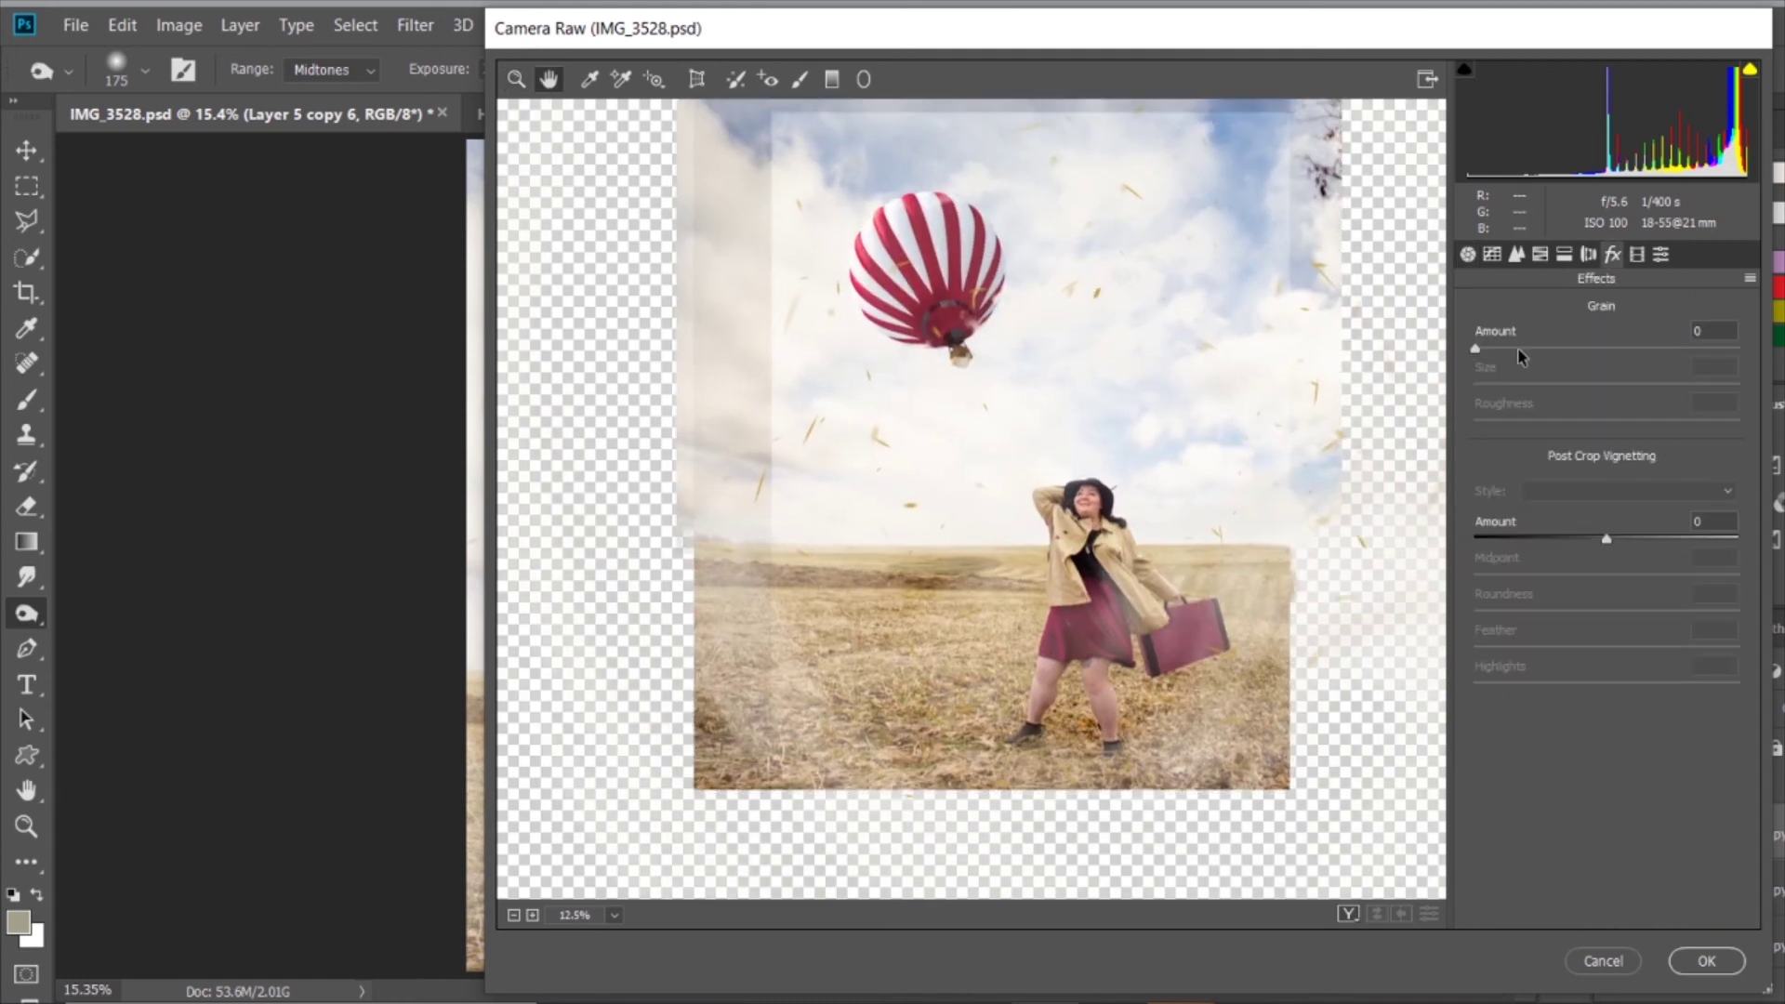
key("Return")
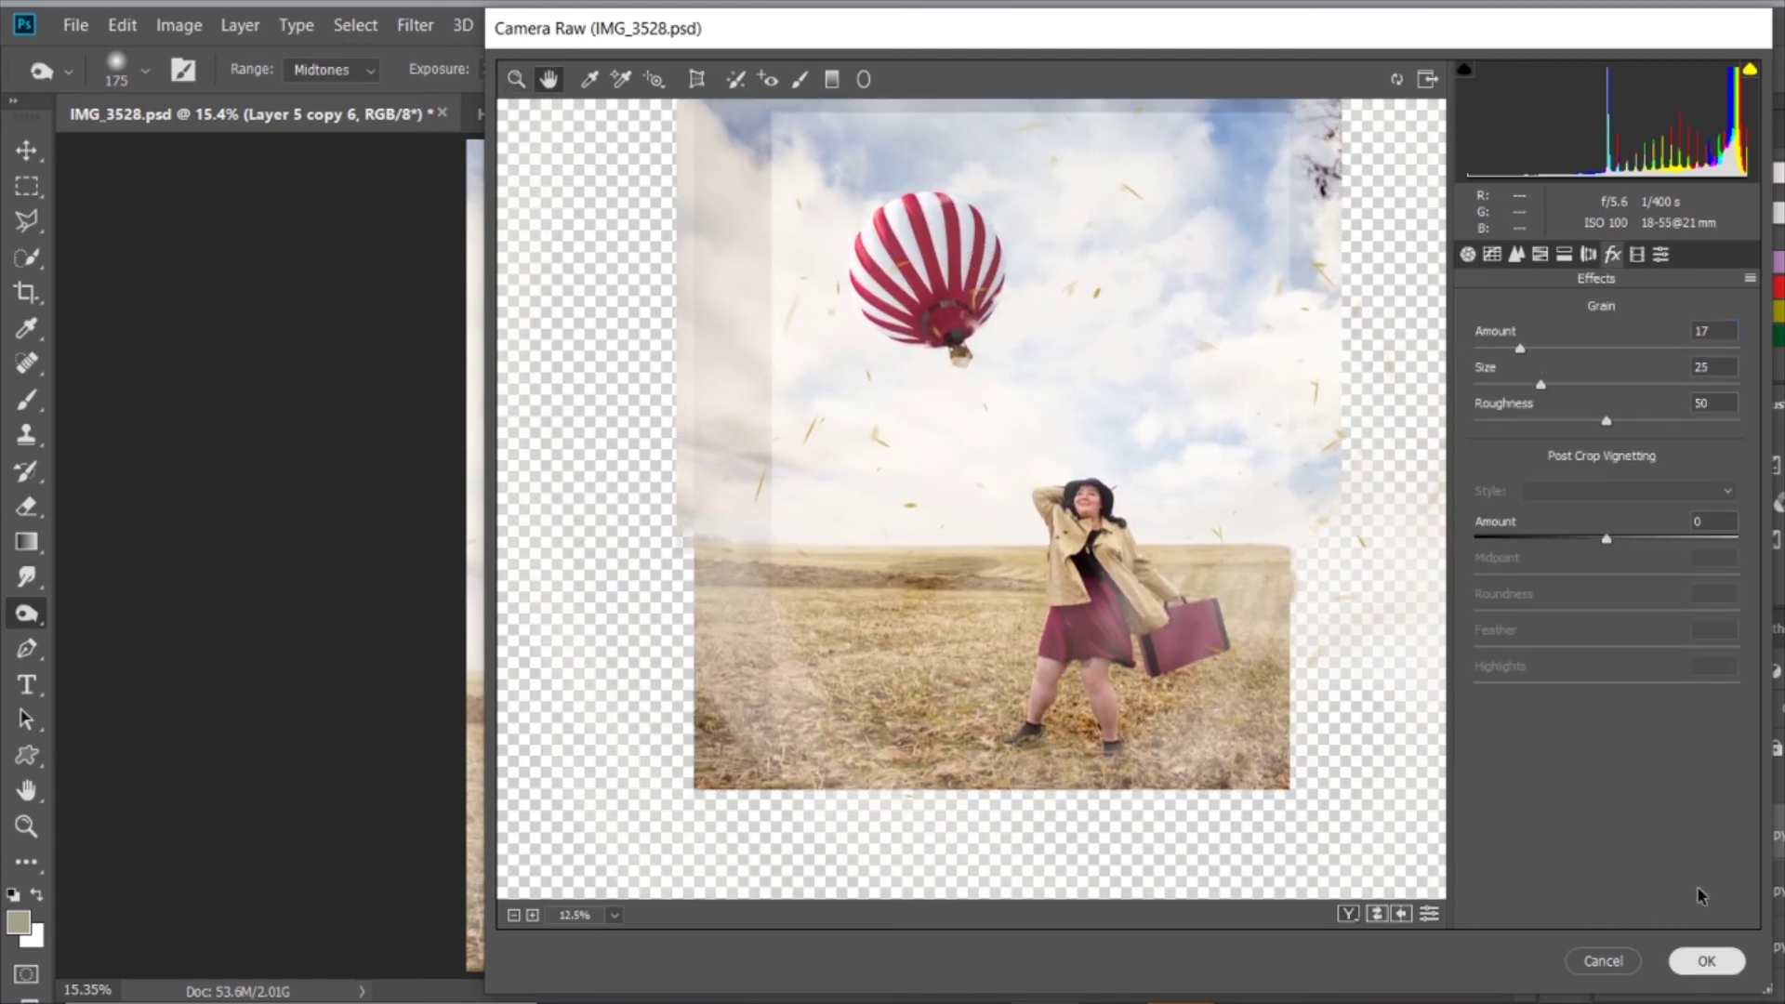
key("Return")
key("ctrl+plus")
key("ctrl+plus")
key("ctrl+plus")
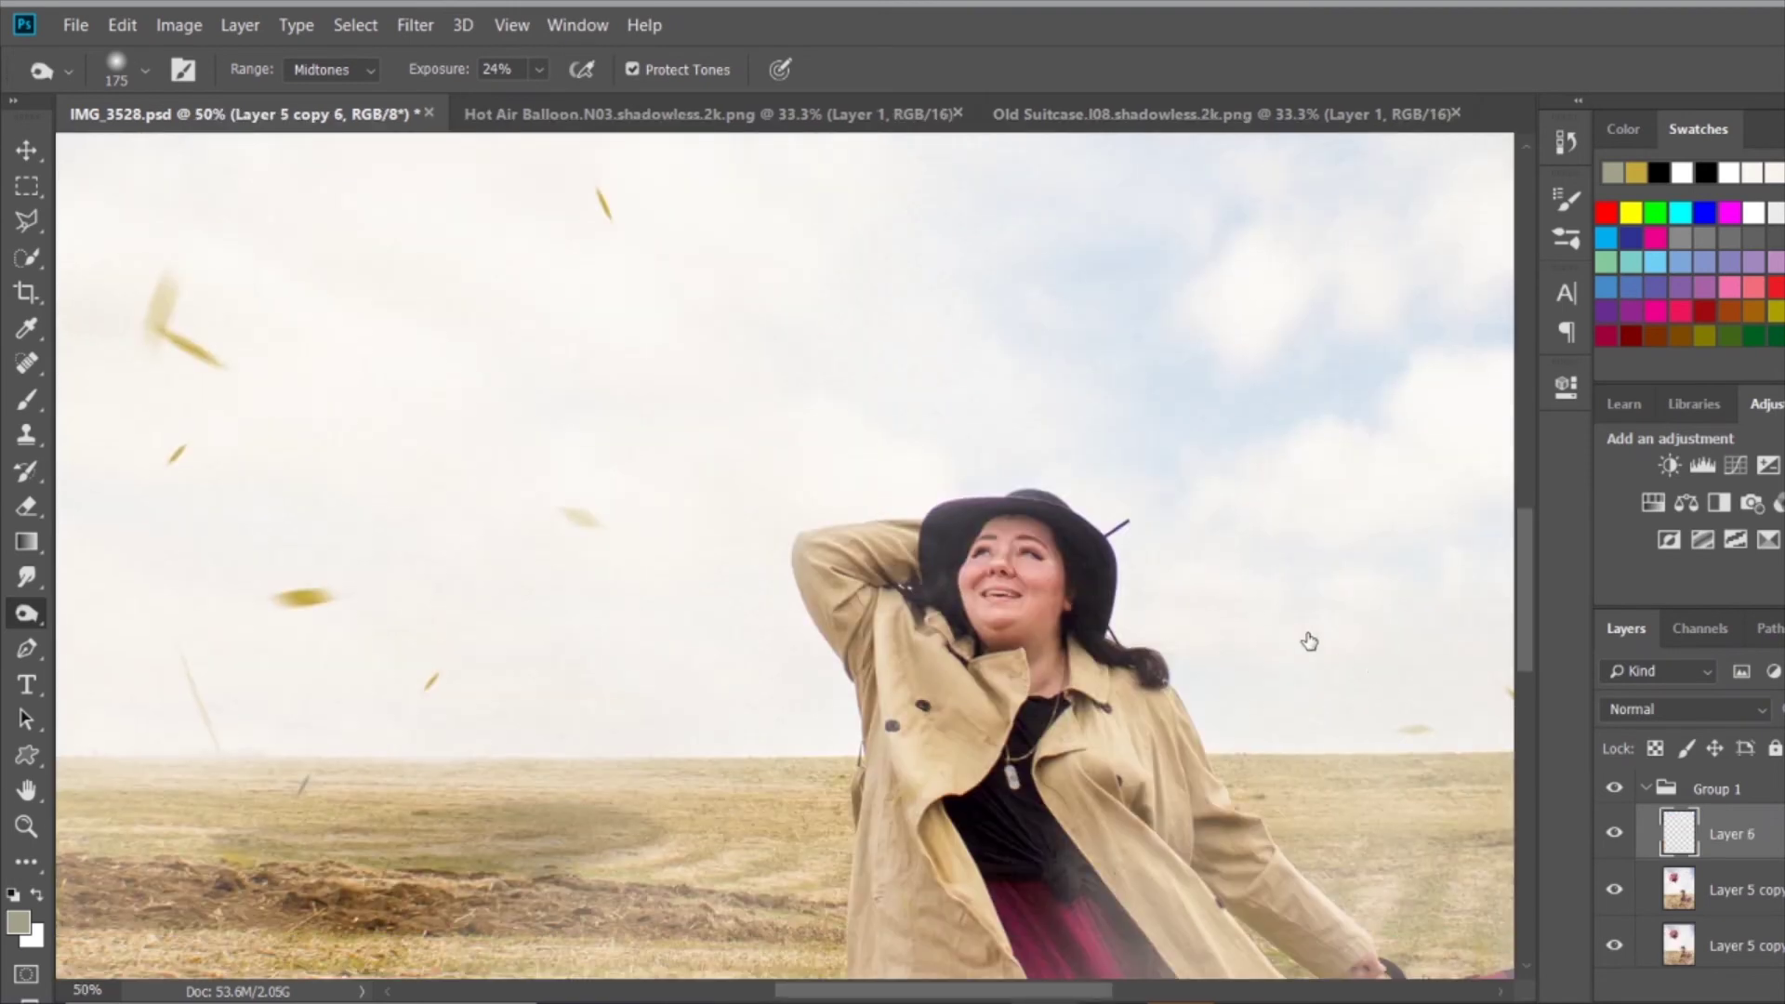
Choose a small soft round brush from the General Brushes set.
left_click(26, 399)
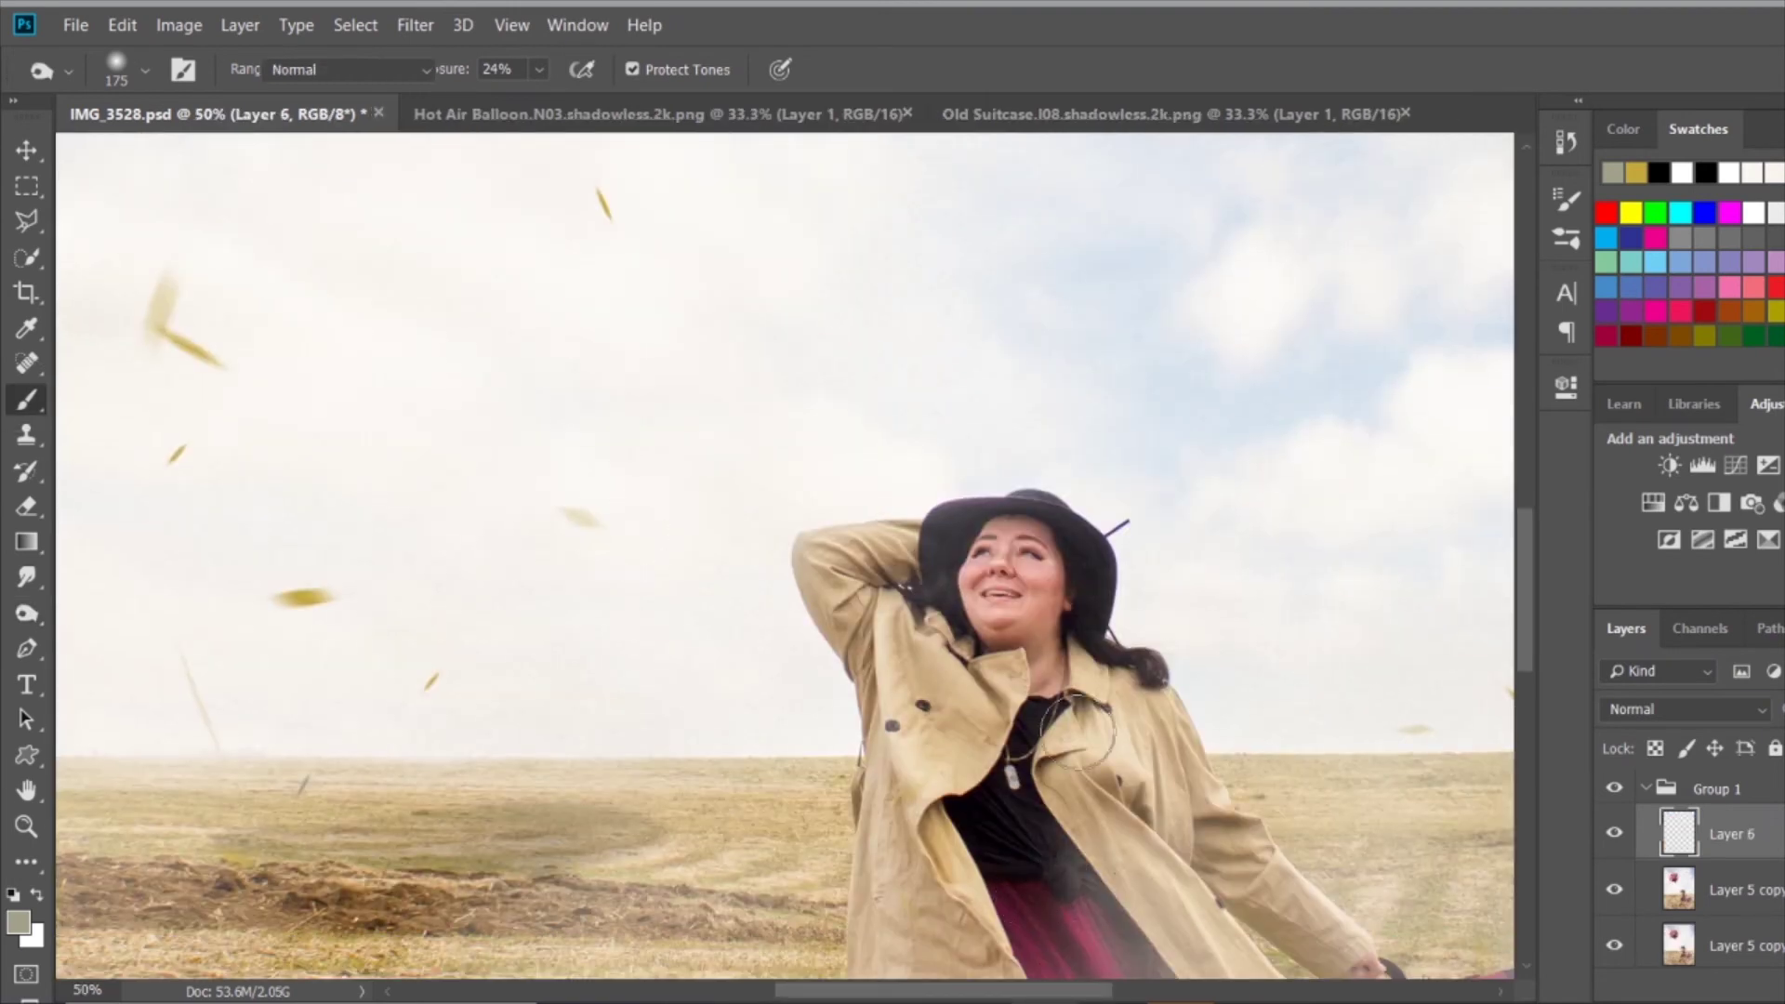
left_click(144, 68)
left_click(74, 330)
double_click(84, 400)
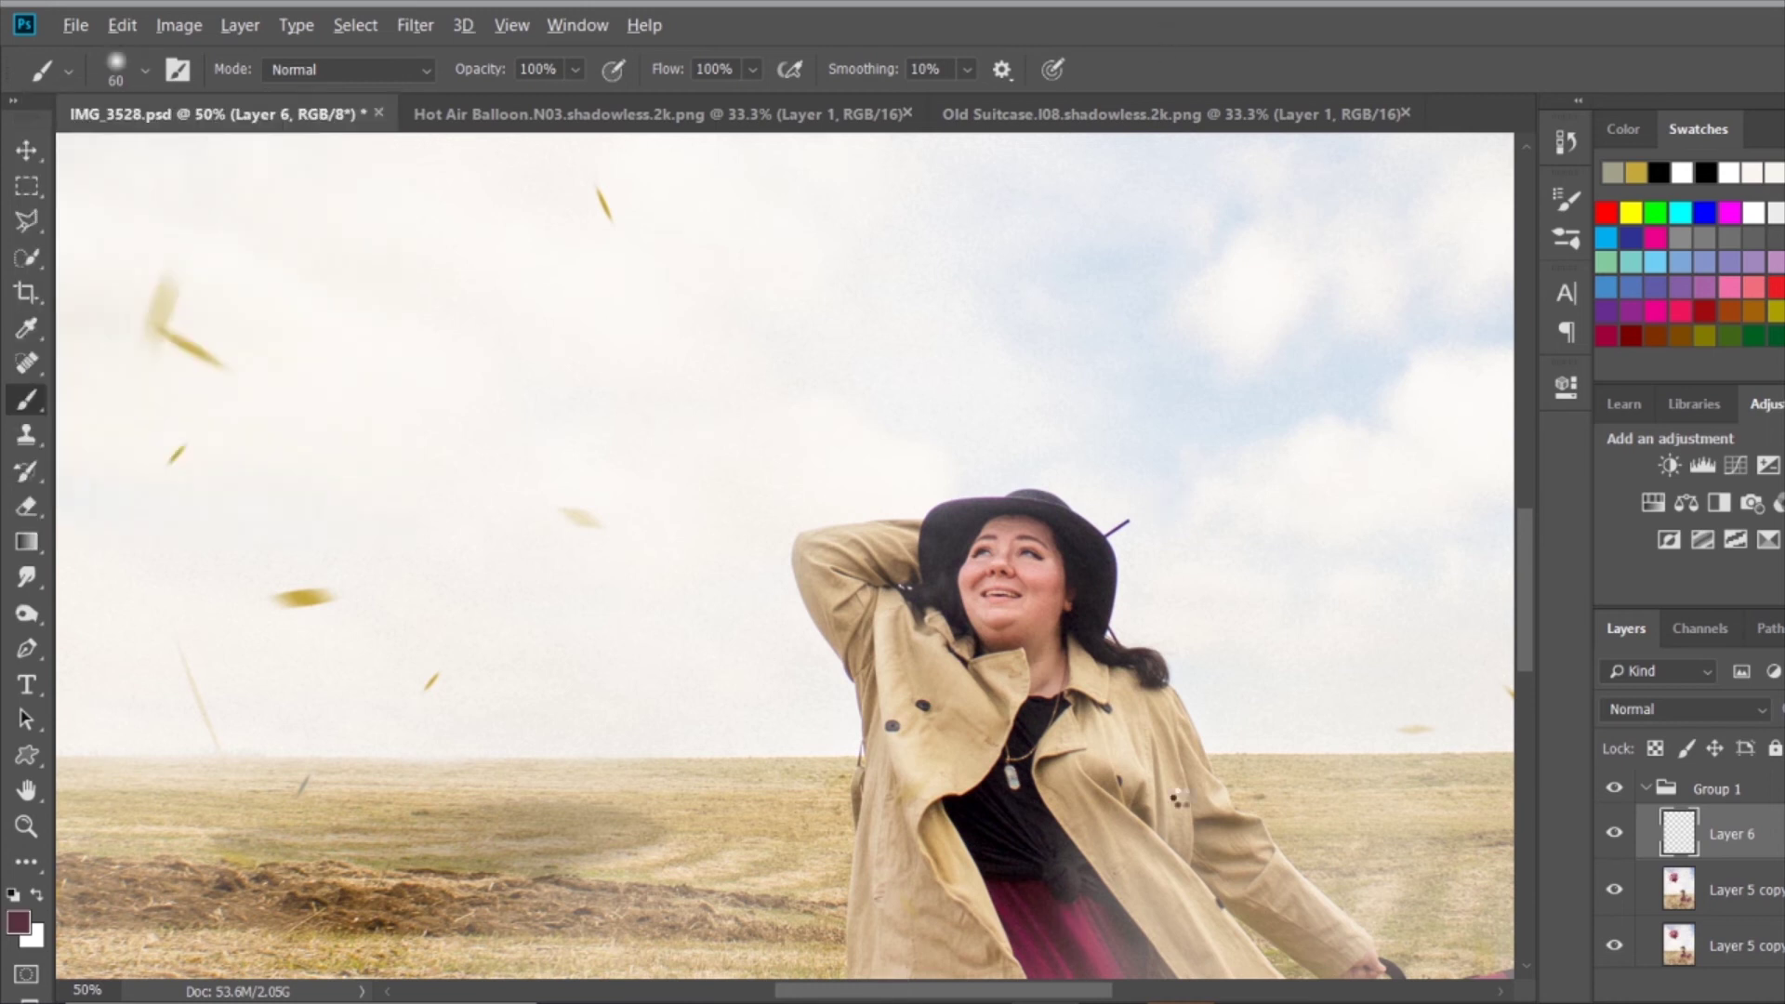
scroll(1180, 797, "up", 1)
scroll(1180, 797, "up", 1)
scroll(1184, 805, "up", 1)
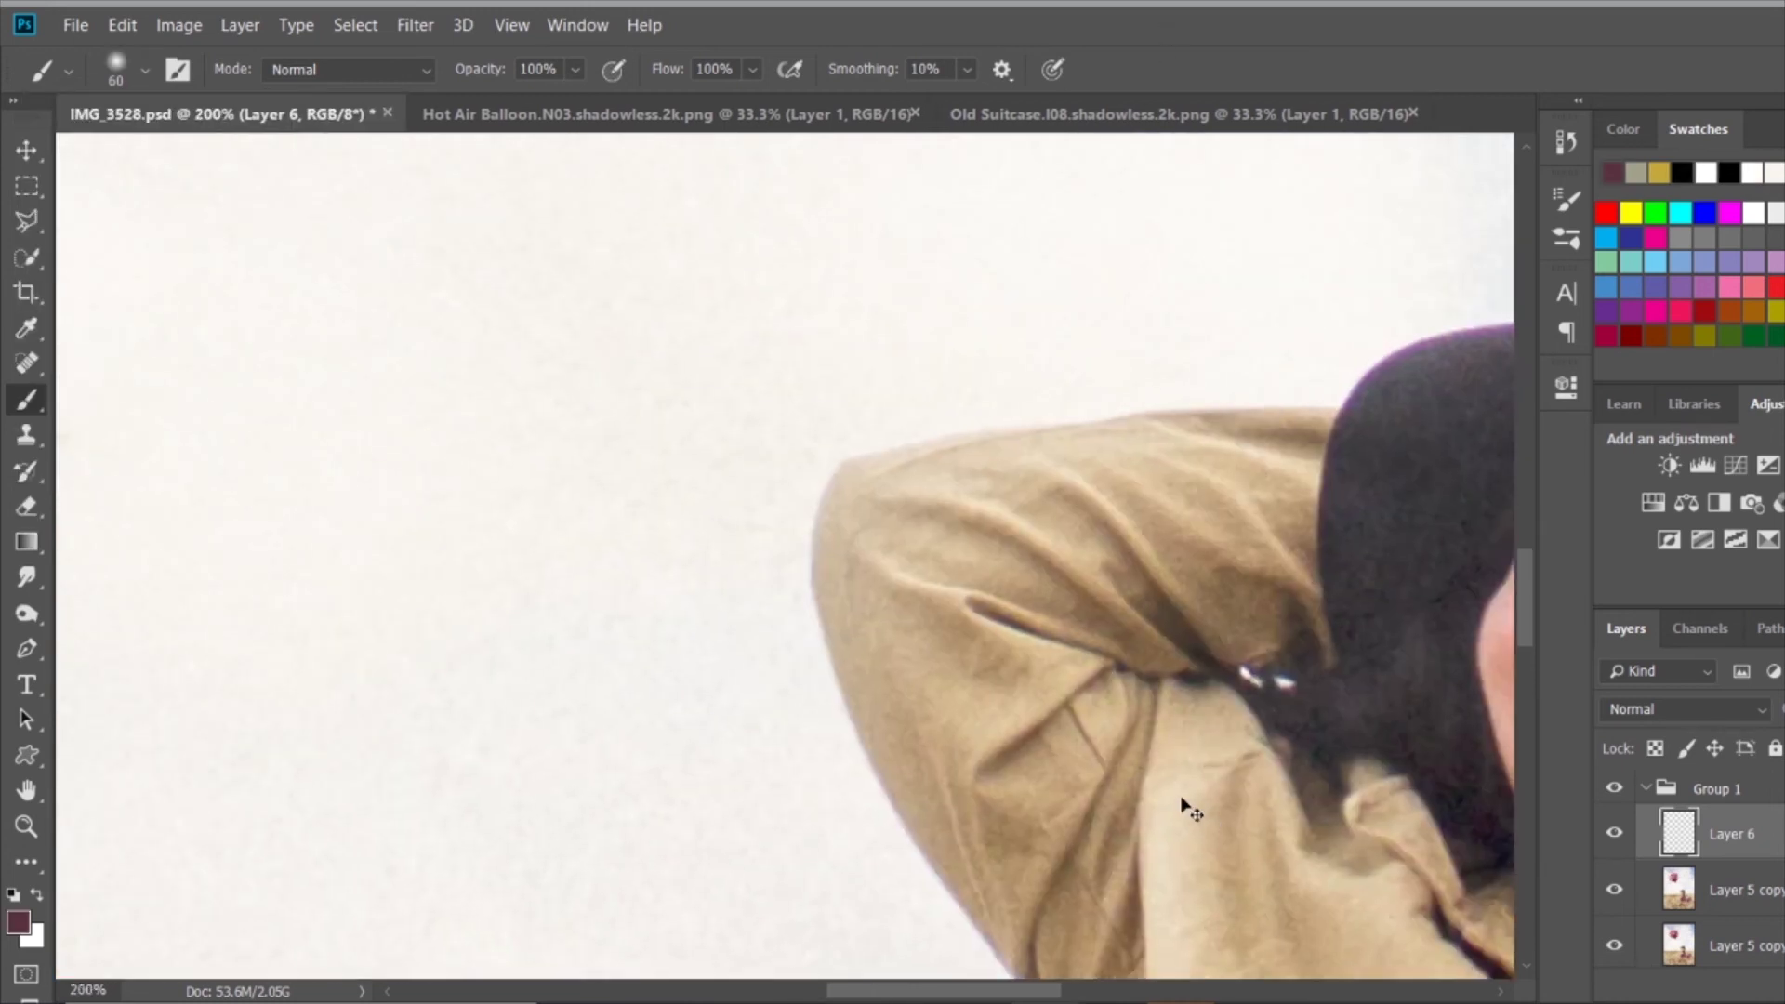
left_click_drag(939, 991, 1038, 994)
key("bracketleft")
key("bracketleft")
key("bracketleft")
scroll(785, 967, "up", 1)
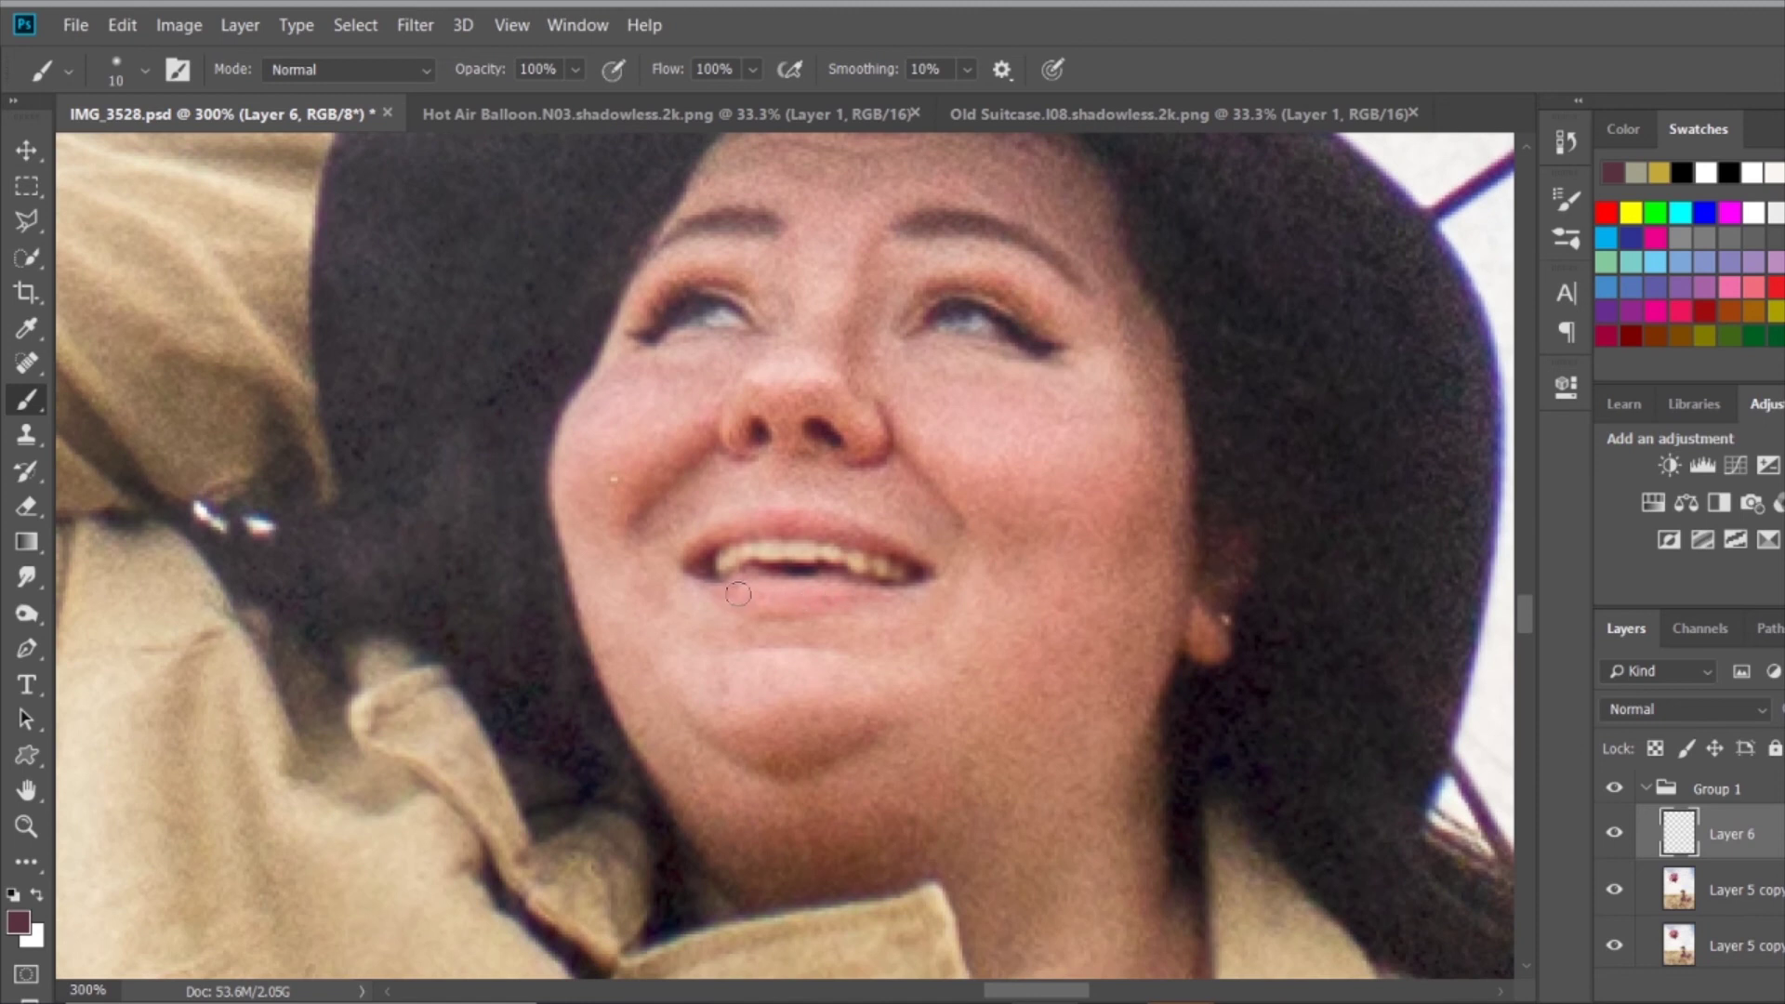
Paint red over both lips, set the layer to Soft Light, and duplicate it.
left_click_drag(733, 593, 848, 593)
left_click_drag(828, 525, 764, 526)
key("shift+alt+f")
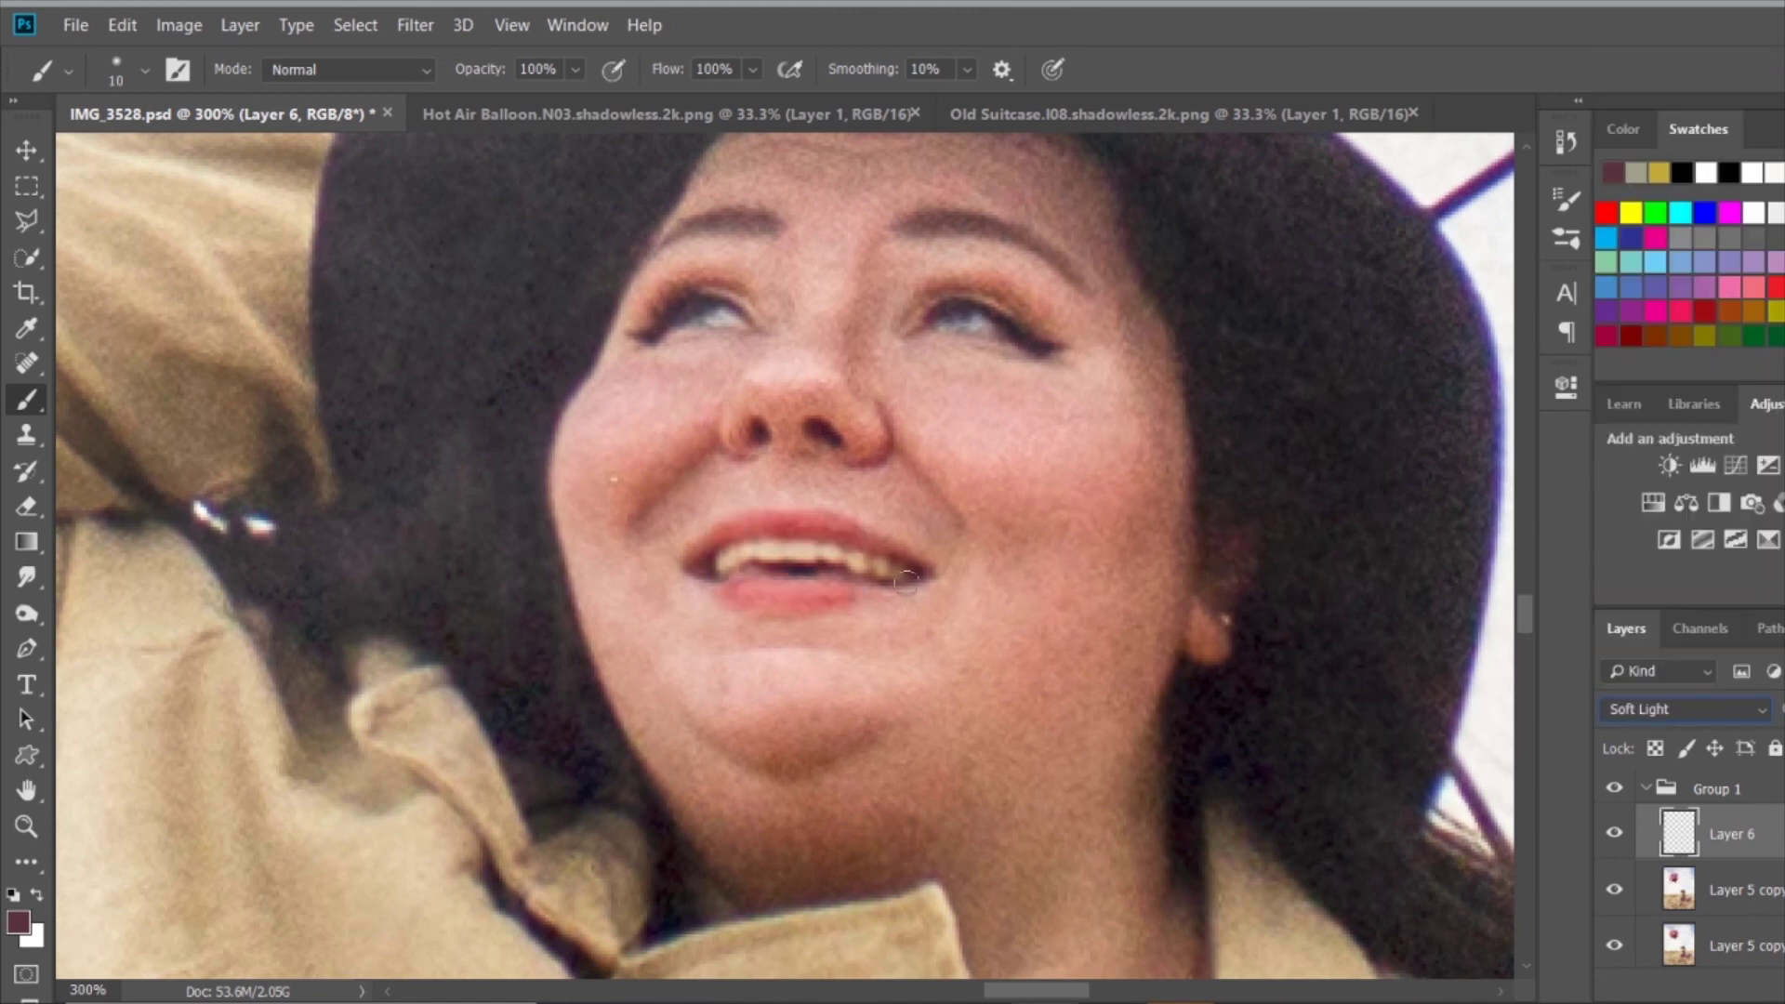
key("ctrl+j")
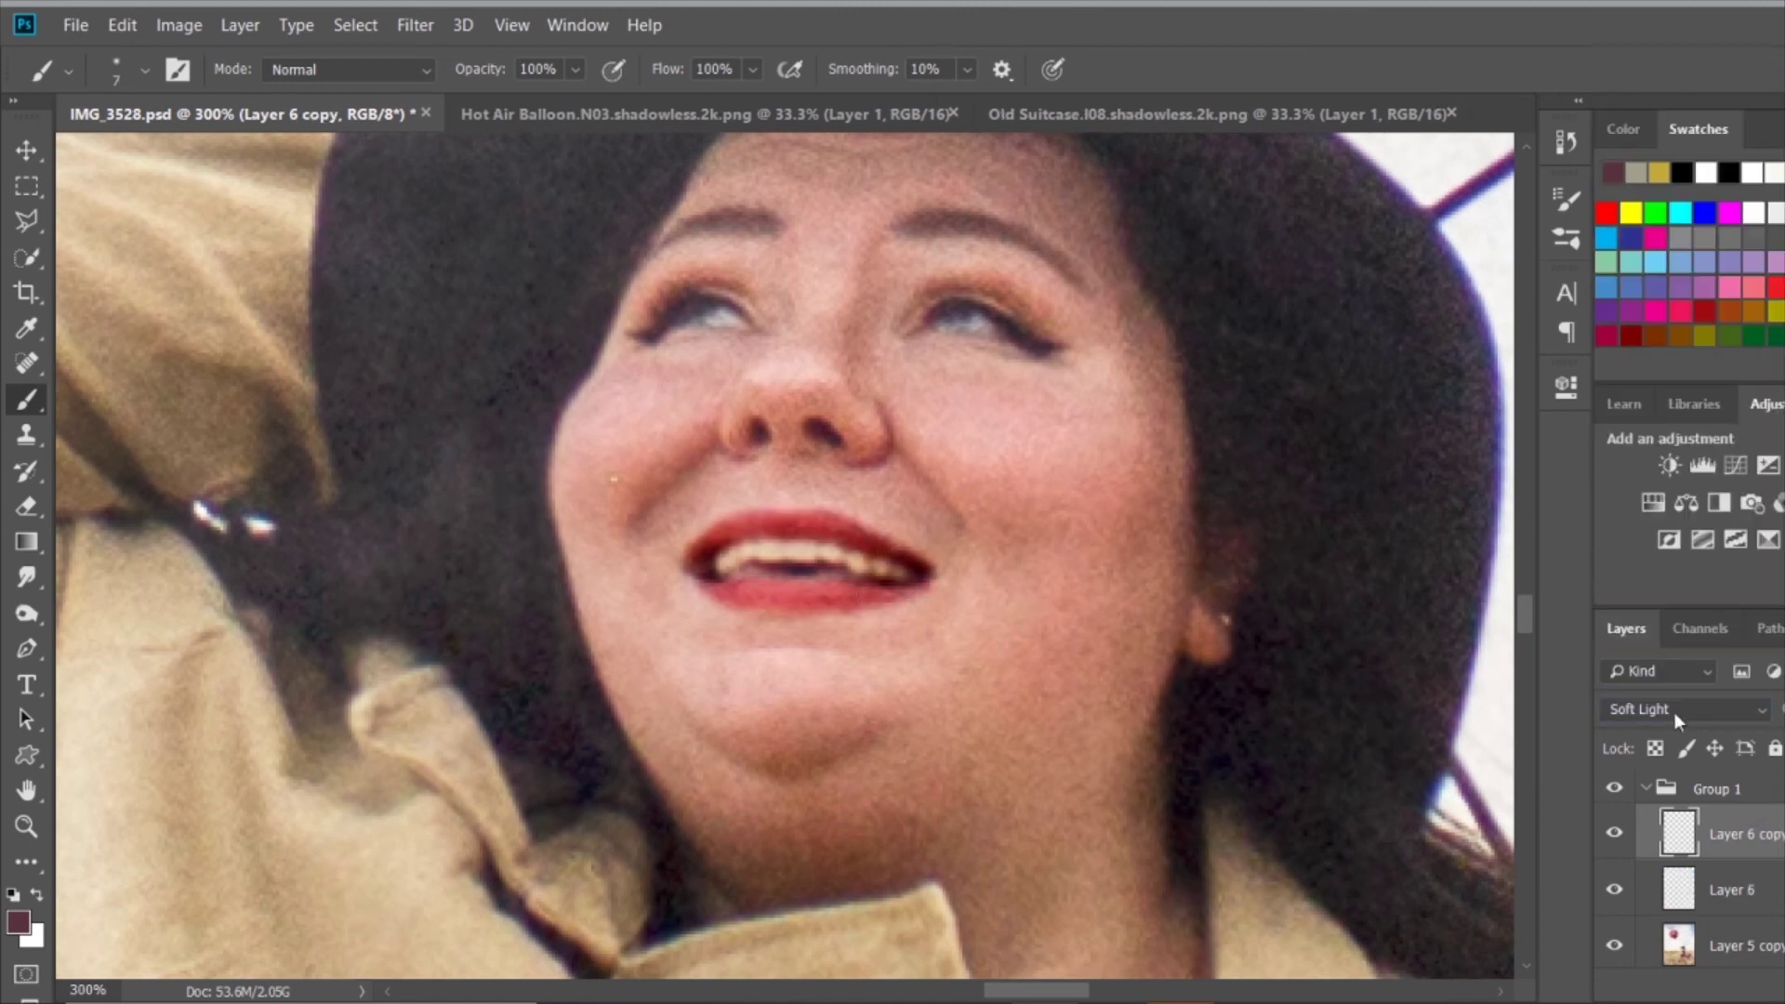
Add a Hue/Saturation adjustment layer that reduces the saturation of Yellows.
left_click(1653, 503)
left_click(1309, 498)
left_click(1236, 570)
left_click(1290, 612)
left_click(1512, 430)
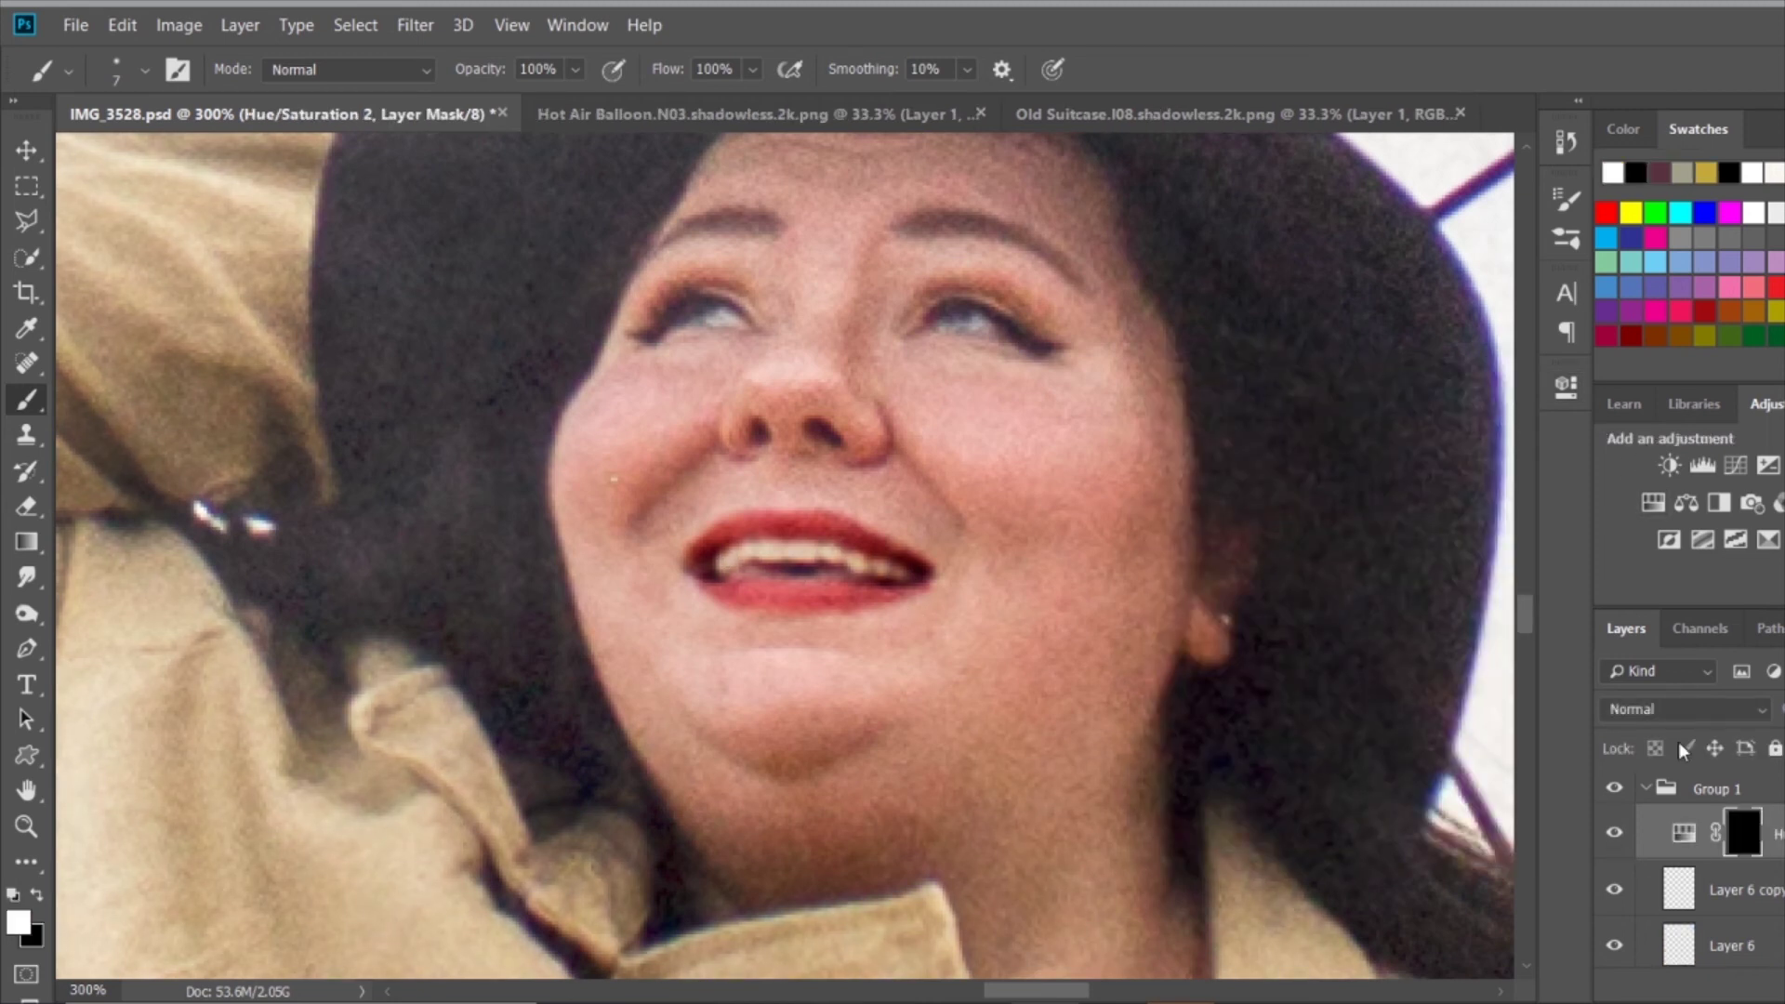
Reopen the Hue/Saturation adjustment and change a colour range's lightness.
double_click(1683, 832)
left_click(1309, 498)
left_click(1215, 521)
left_click_drag(1301, 675, 1344, 670)
left_click(1486, 372)
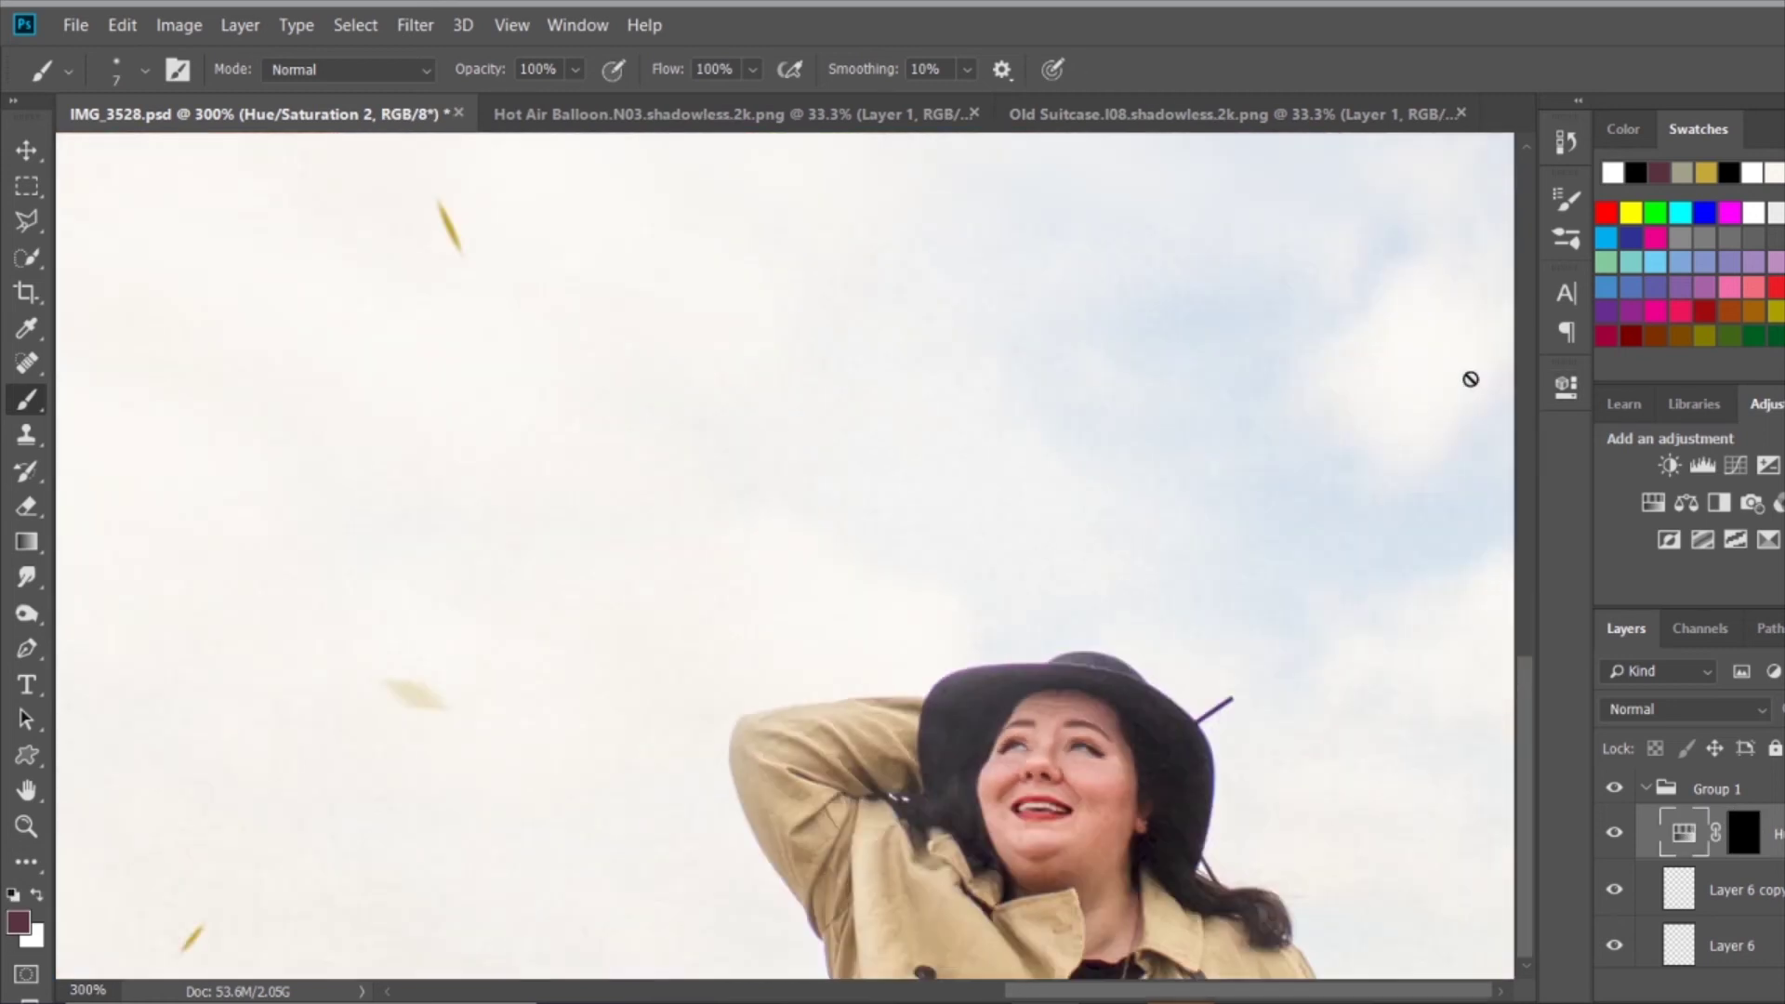
key("ctrl+0")
On a new layer, fill everything outside a large central oval with black.
key("ctrl+shift+alt+n")
key("m")
left_click_drag(466, 140, 1106, 981)
left_click(355, 25)
left_click(367, 123)
key("d")
key("g")
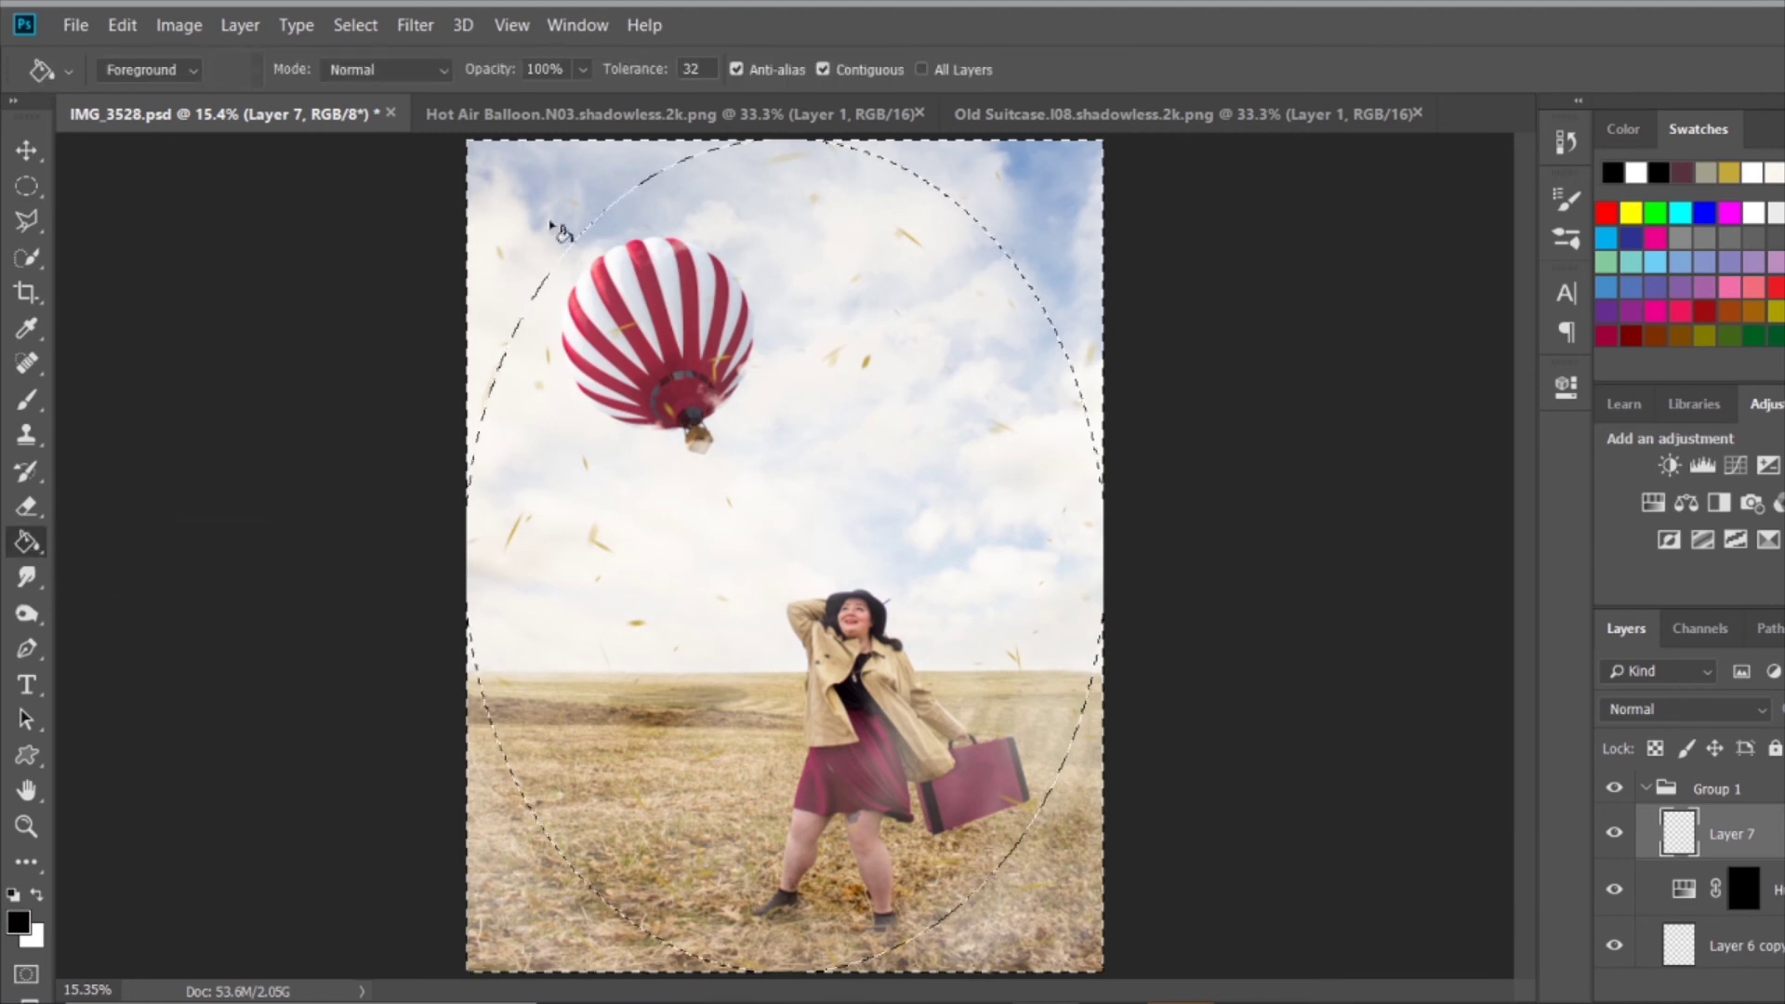
left_click(556, 219)
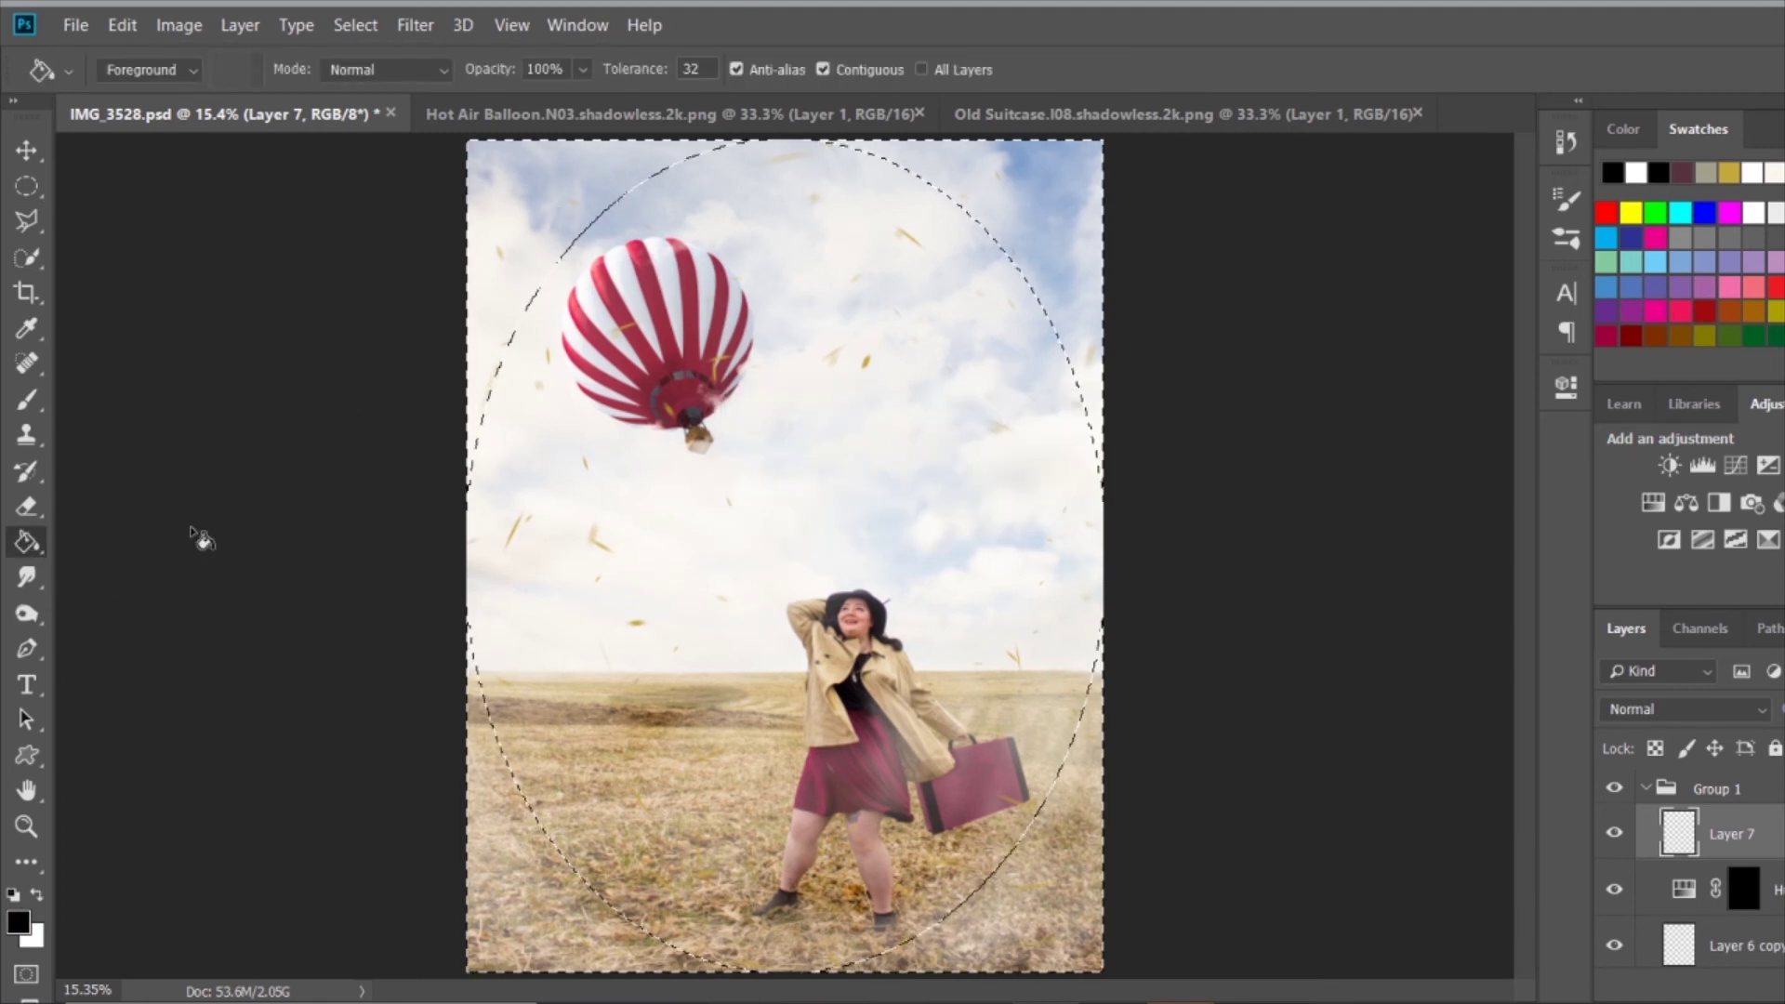
key("ctrl+d")
Soften the black vignette edge with a Gaussian Blur.
key("v")
left_click(415, 25)
left_click(669, 363)
left_click_drag(1478, 528, 1466, 528)
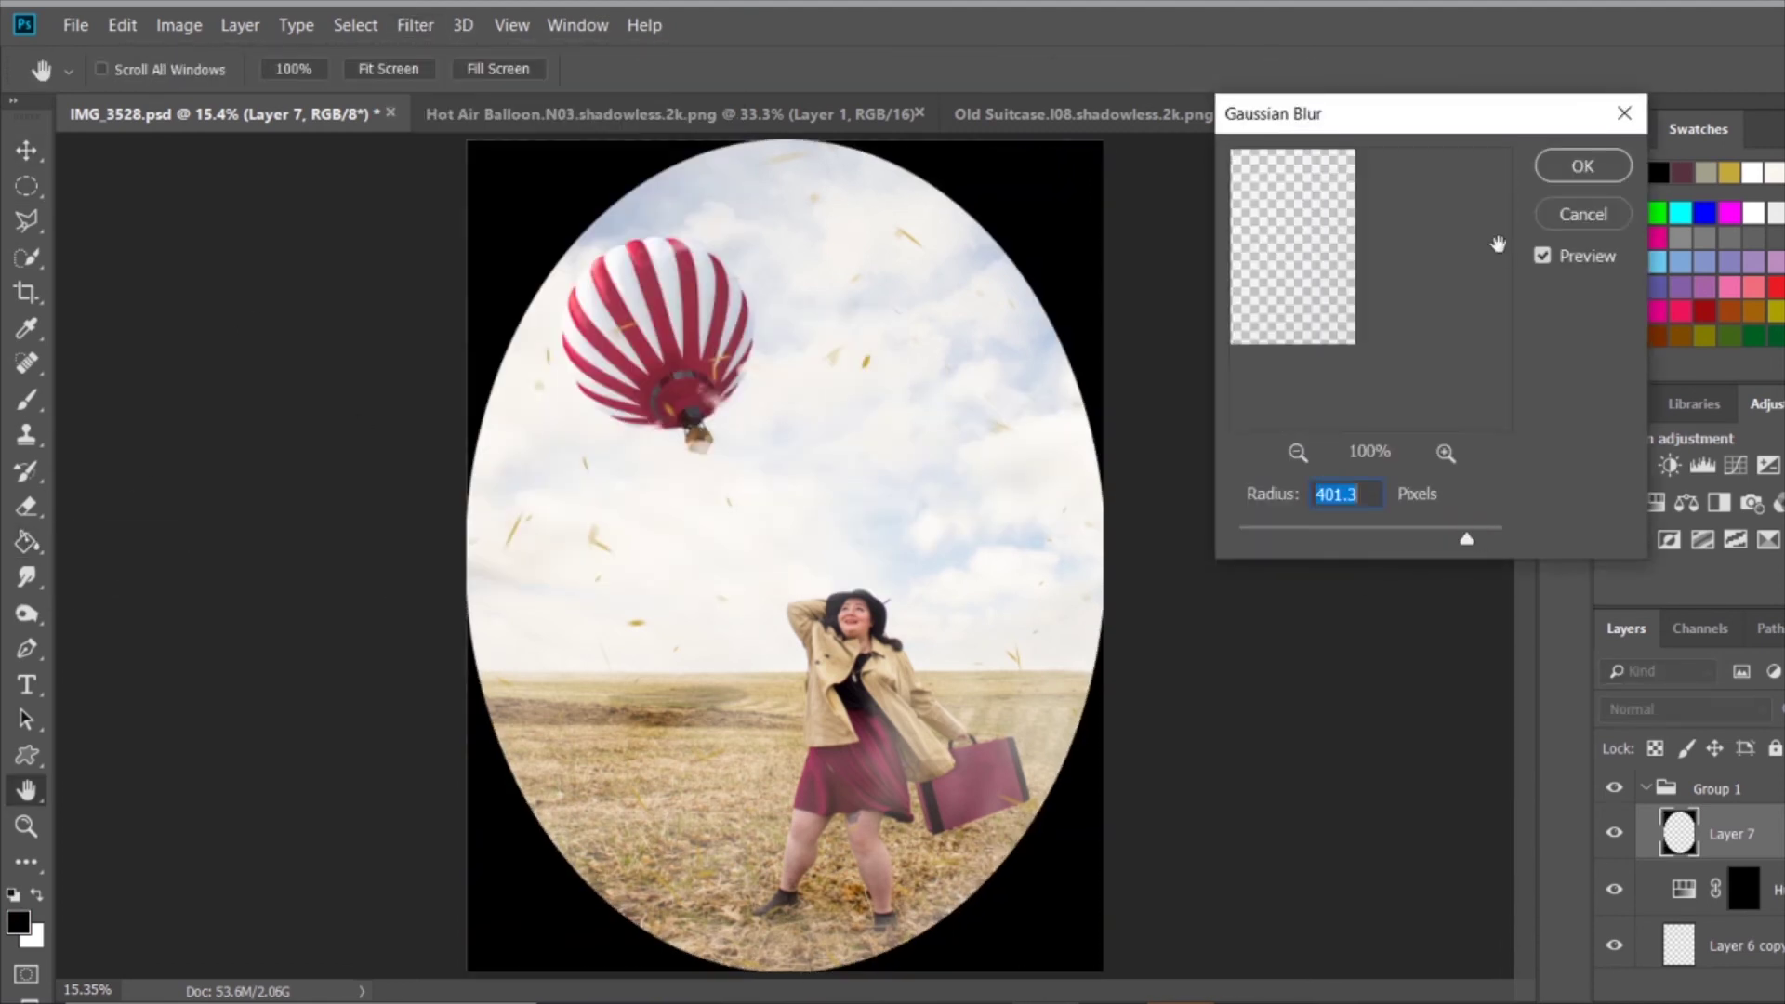
left_click(1586, 164)
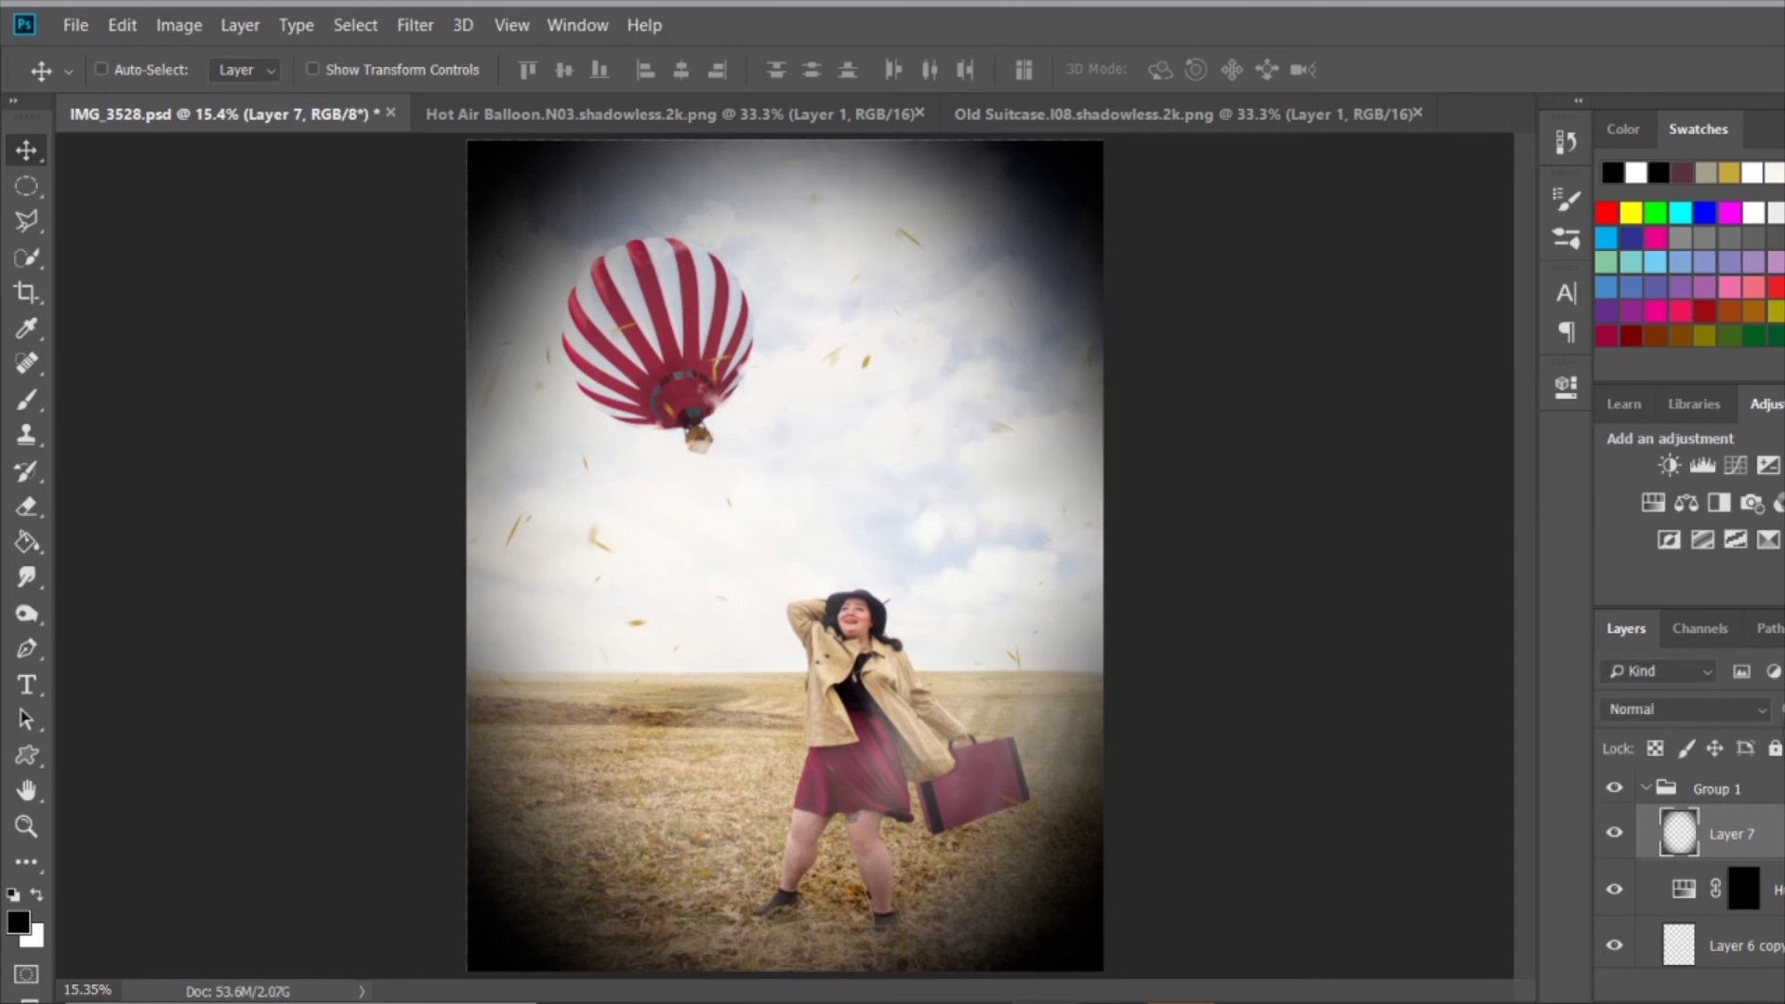
Add a slight Brightness/Contrast adjustment and stamp visible layers onto a new layer.
left_click(1670, 464)
left_click_drag(1374, 530, 1326, 533)
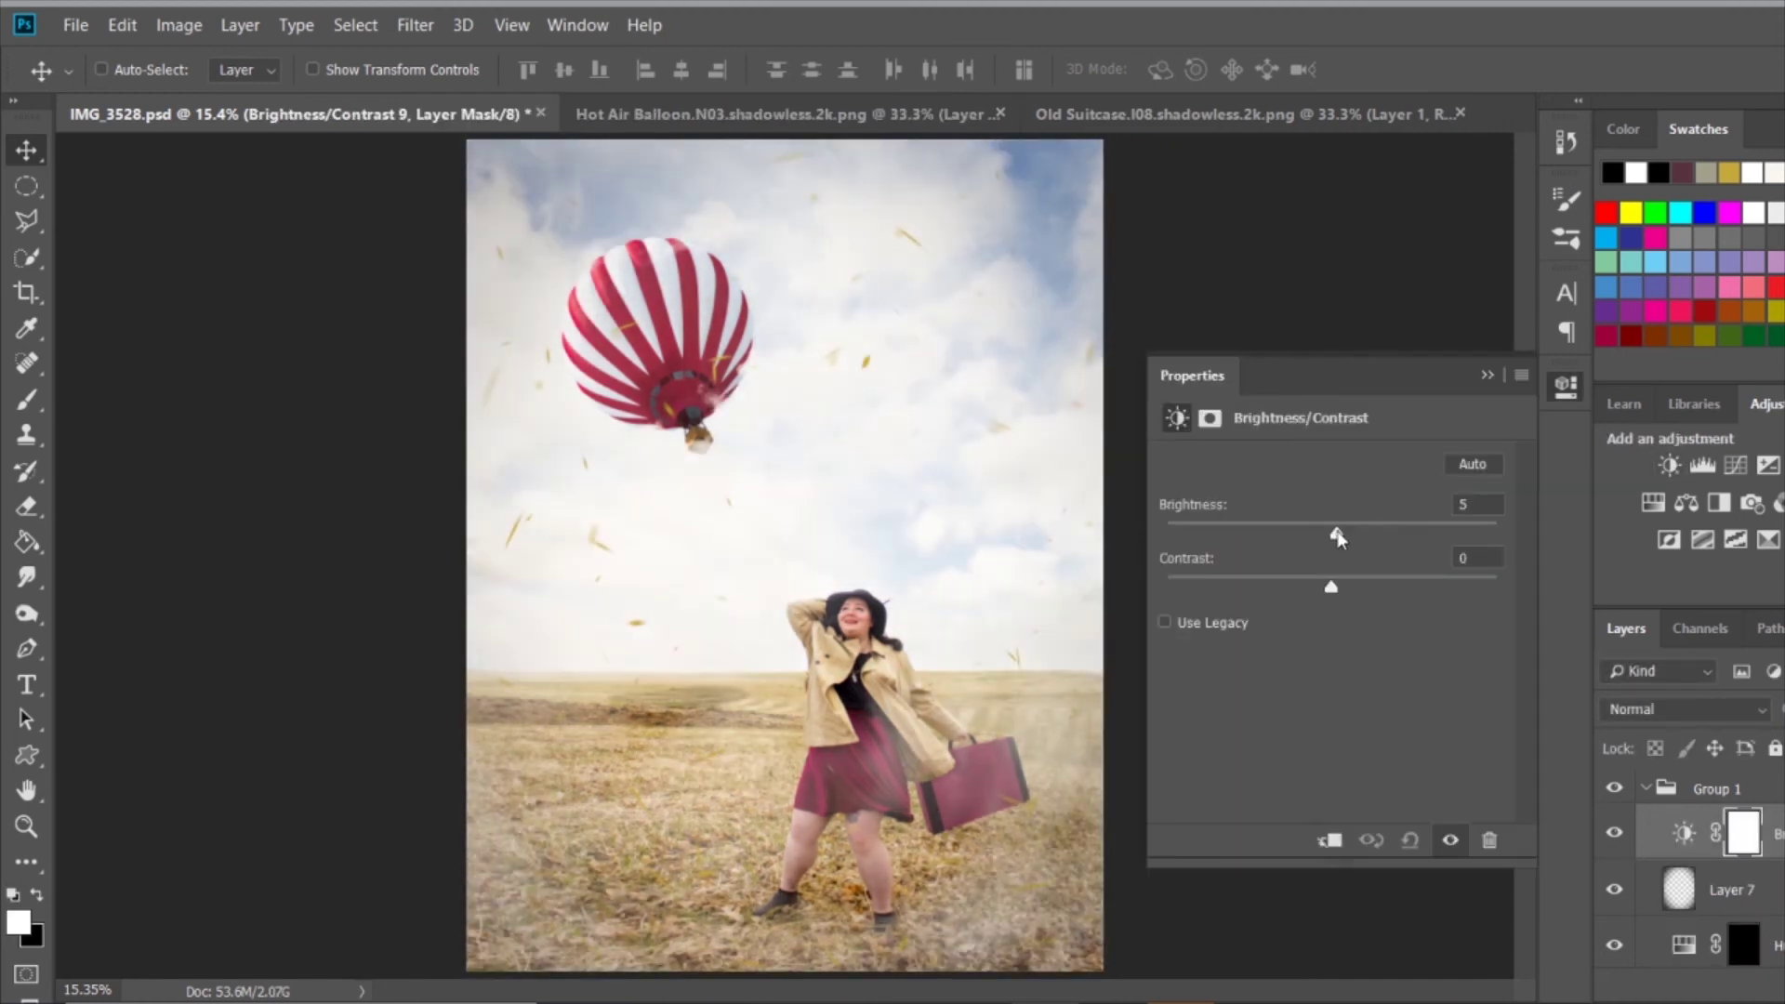
left_click(1488, 374)
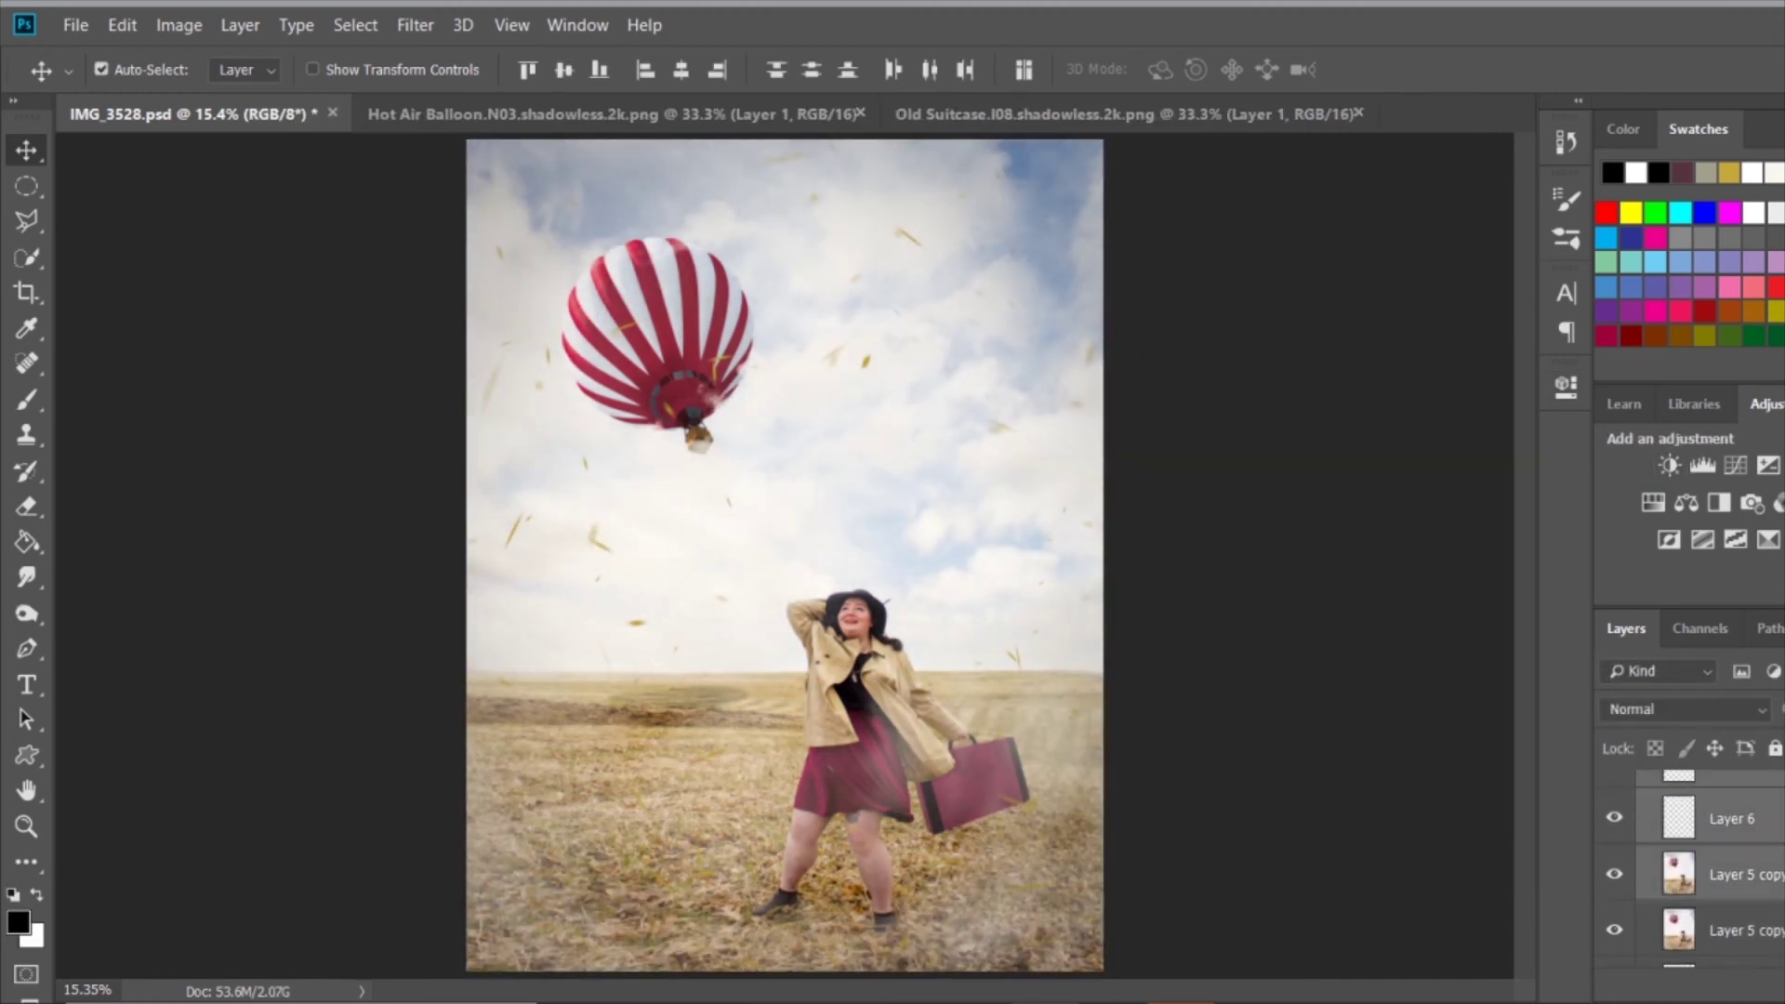
key("ctrl+alt+shift+e")
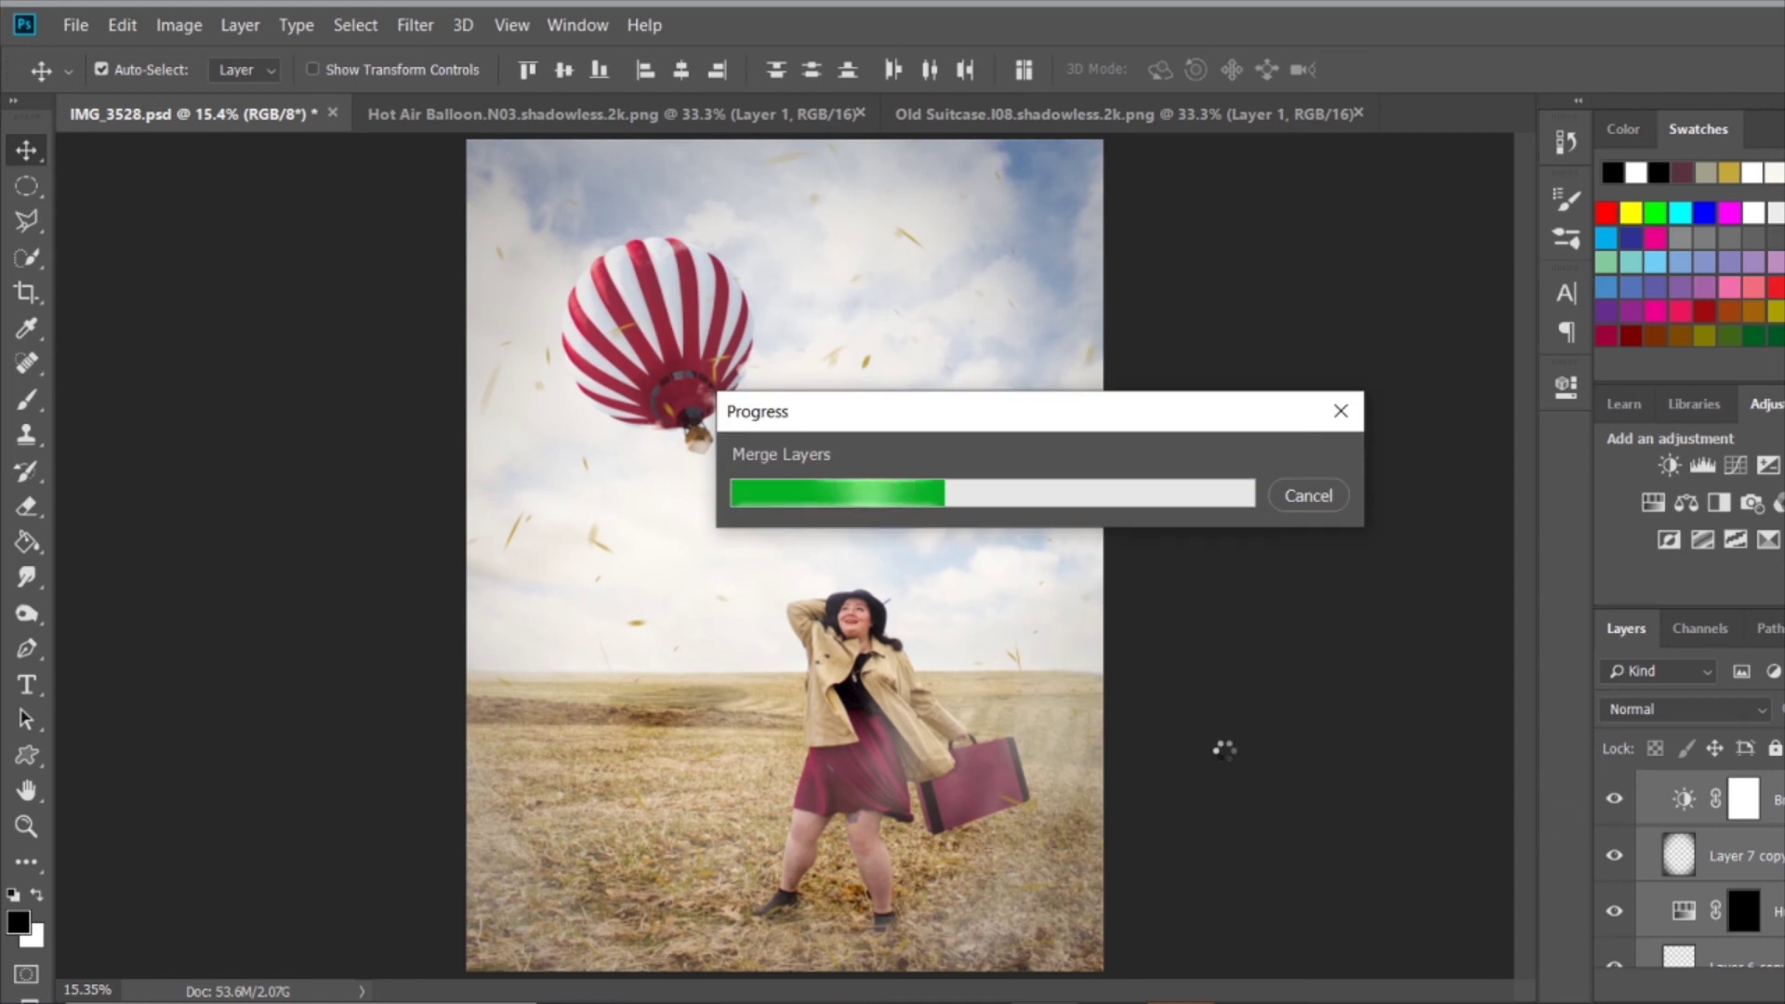
Grade the merge warm in Camera Raw using Creative presets and HSL, then add Vibrance +34.
key("ctrl+shift+a")
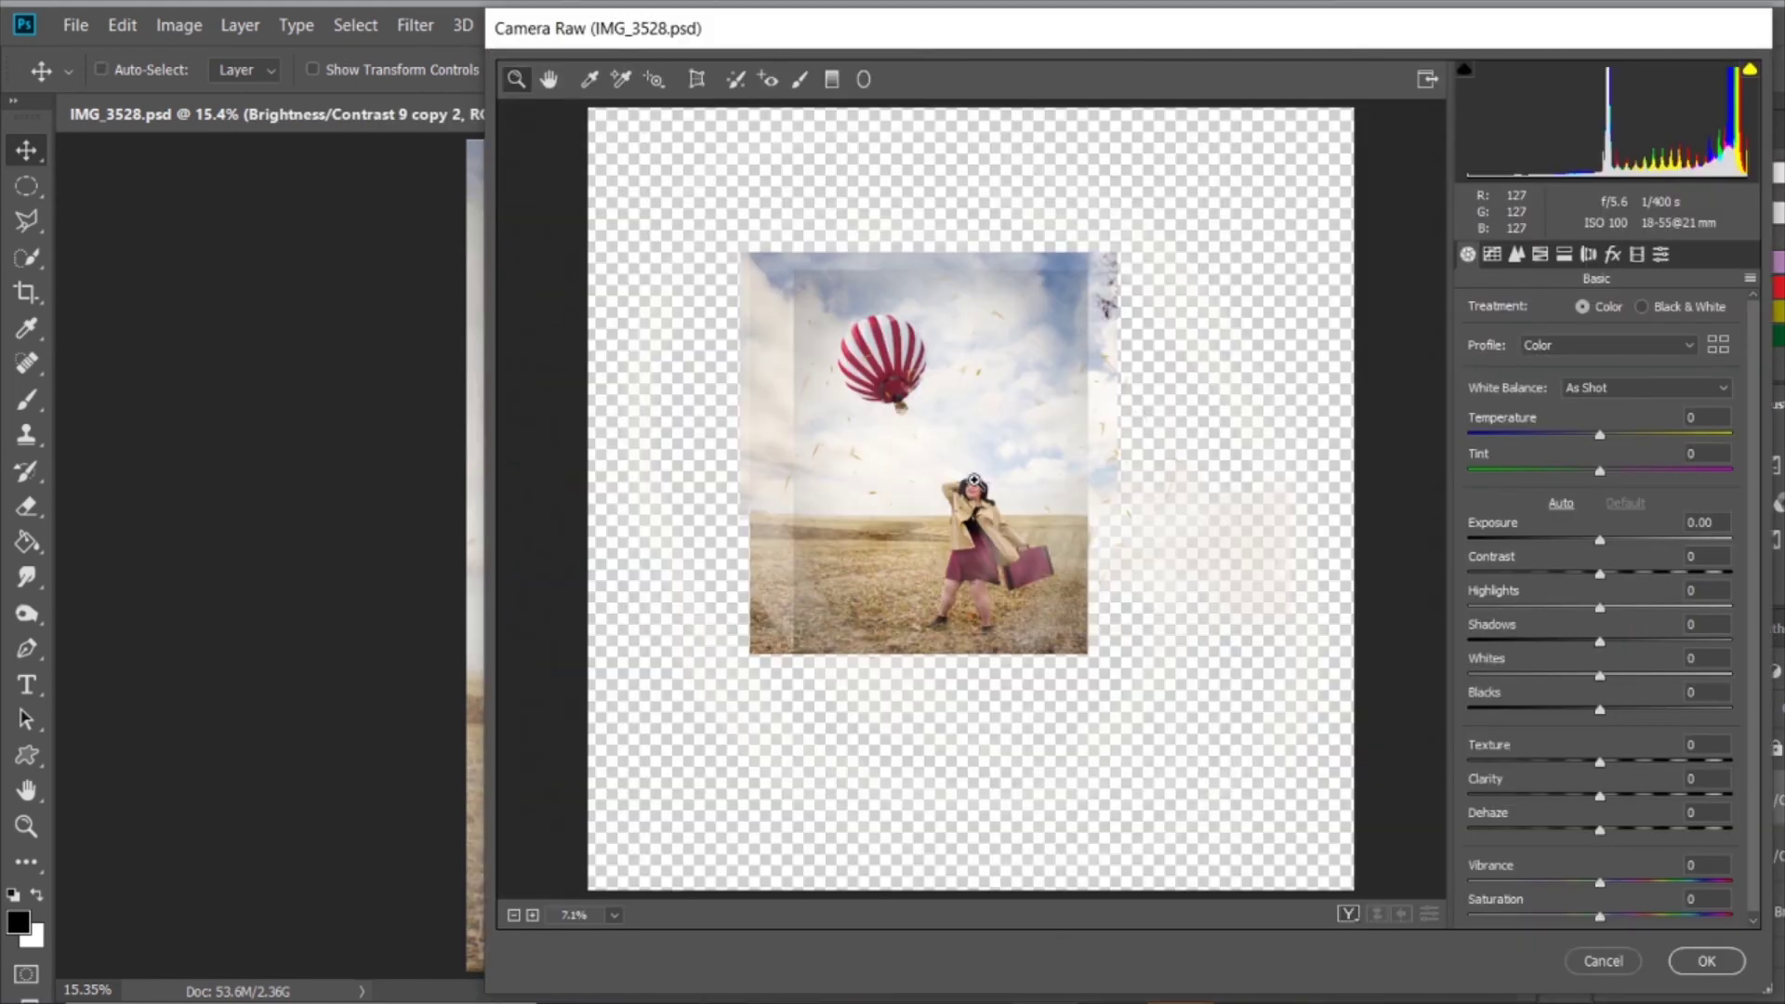
left_click(1660, 260)
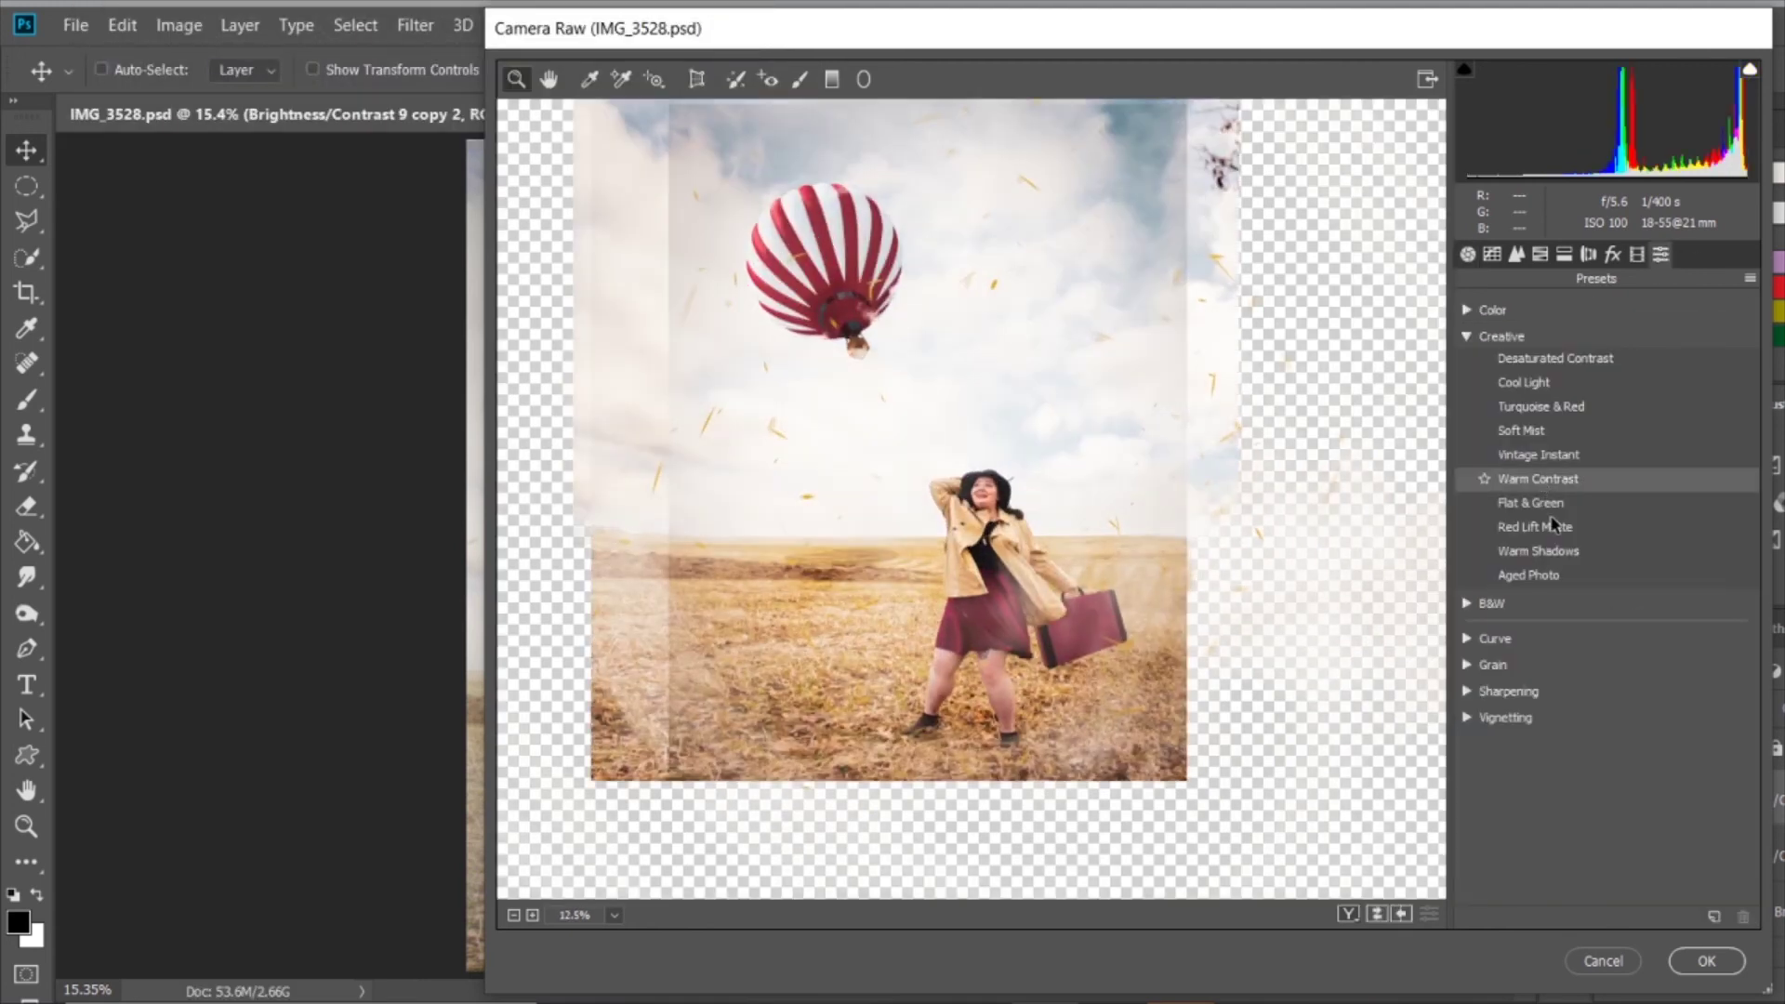
key("ctrl+alt+4")
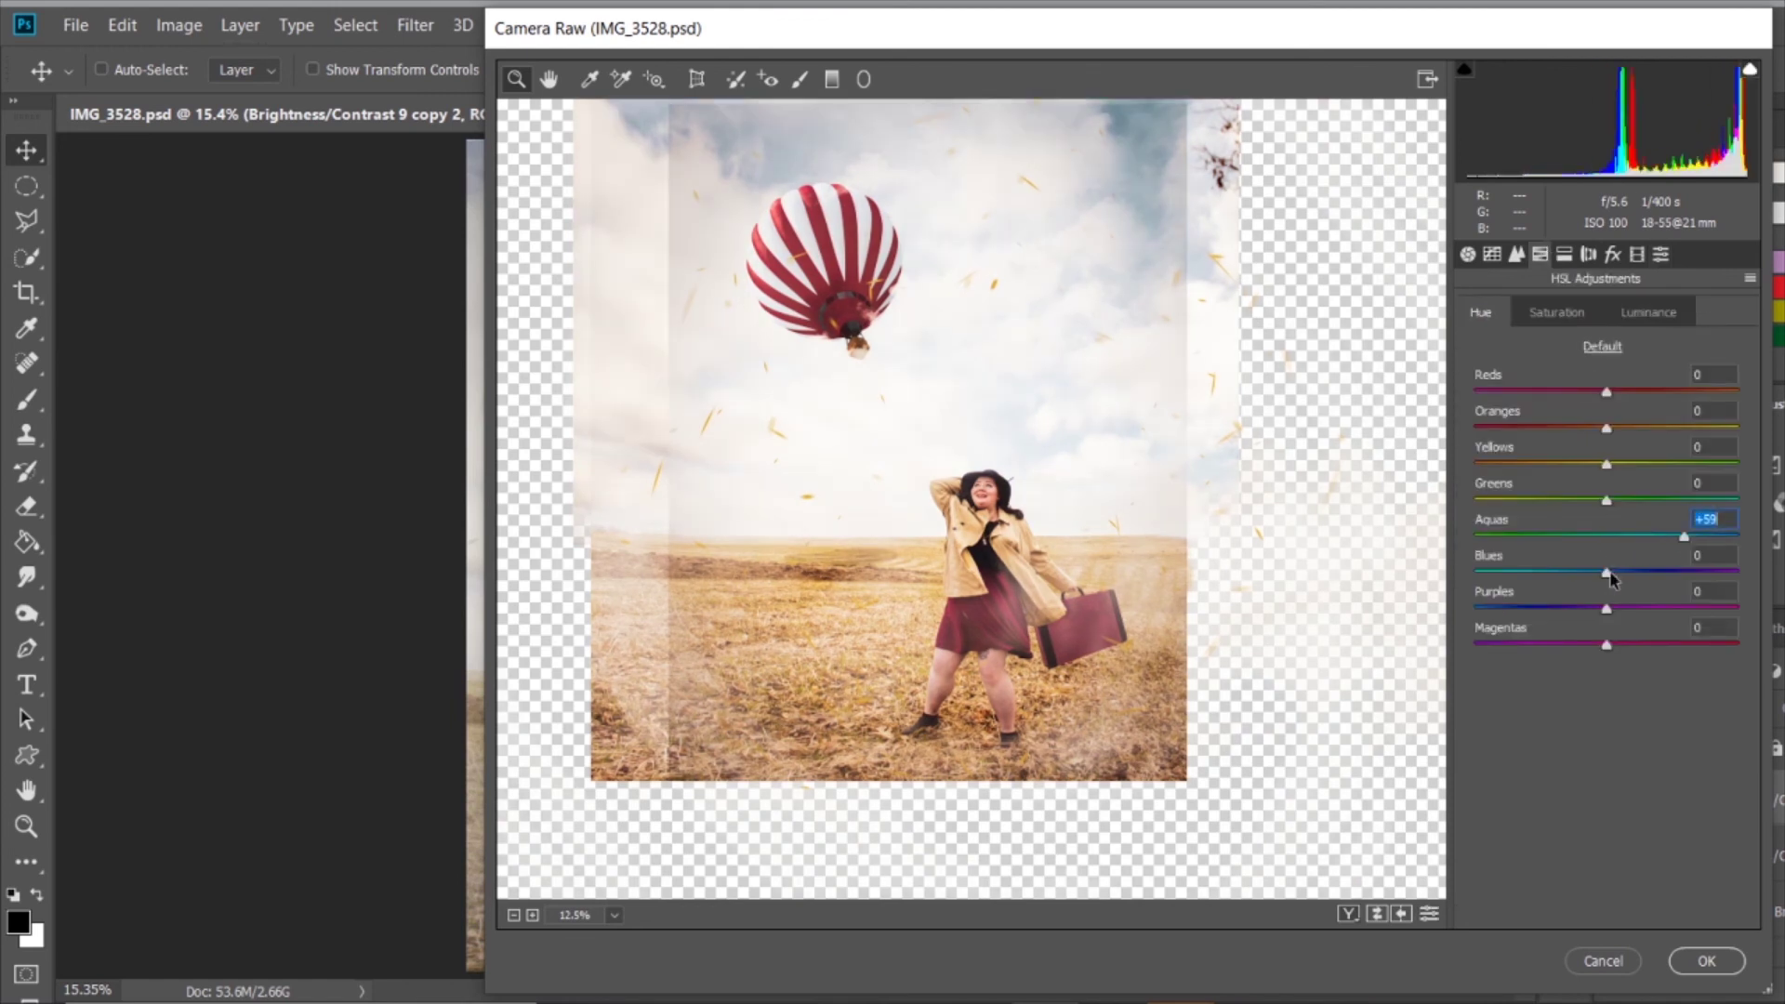
key("Return")
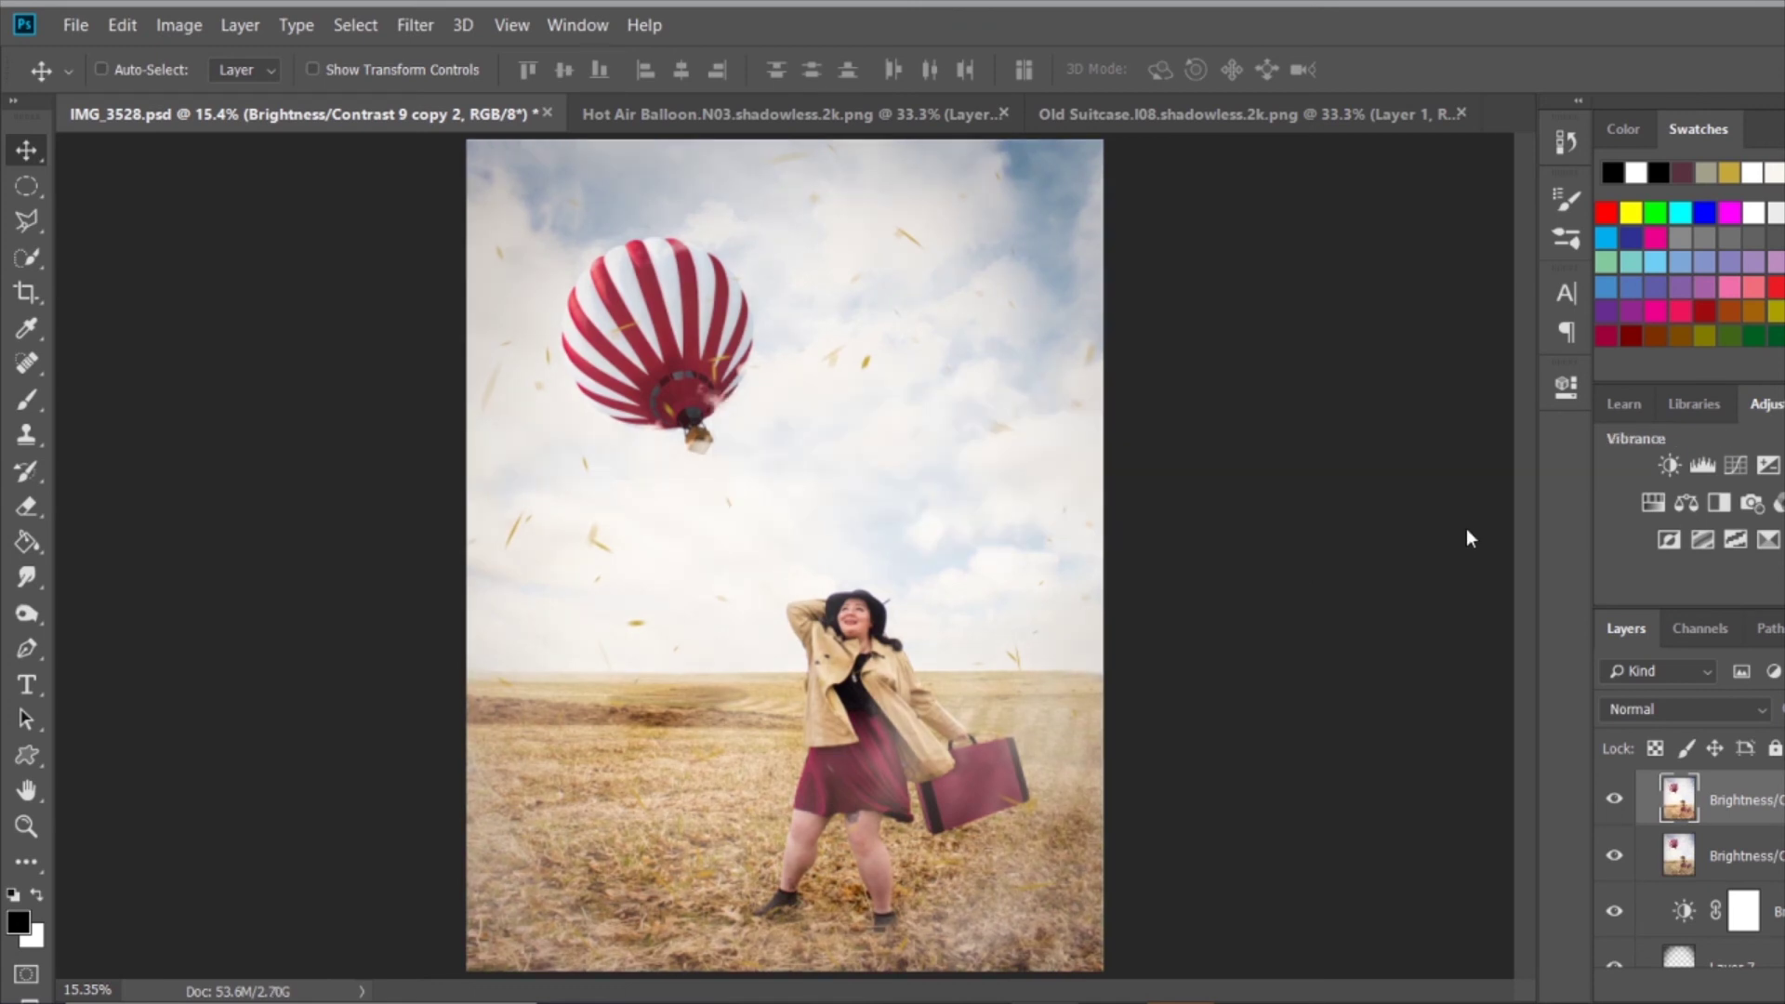
left_click_drag(1333, 490, 1391, 483)
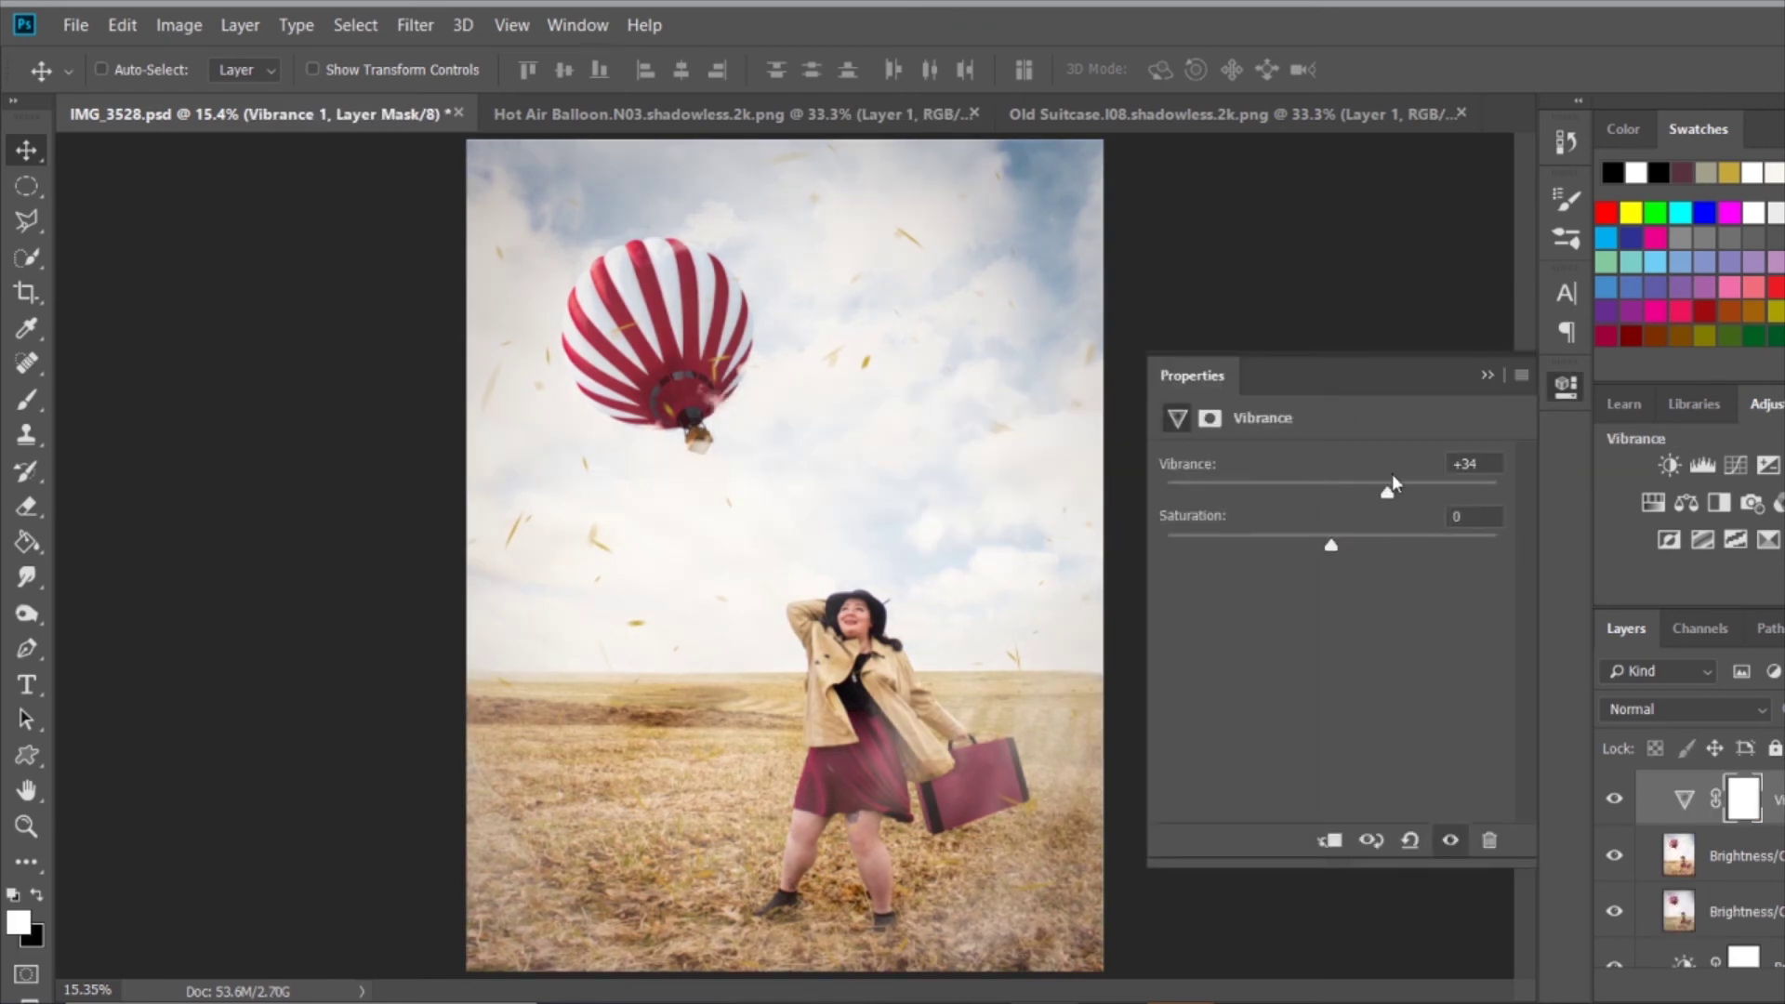